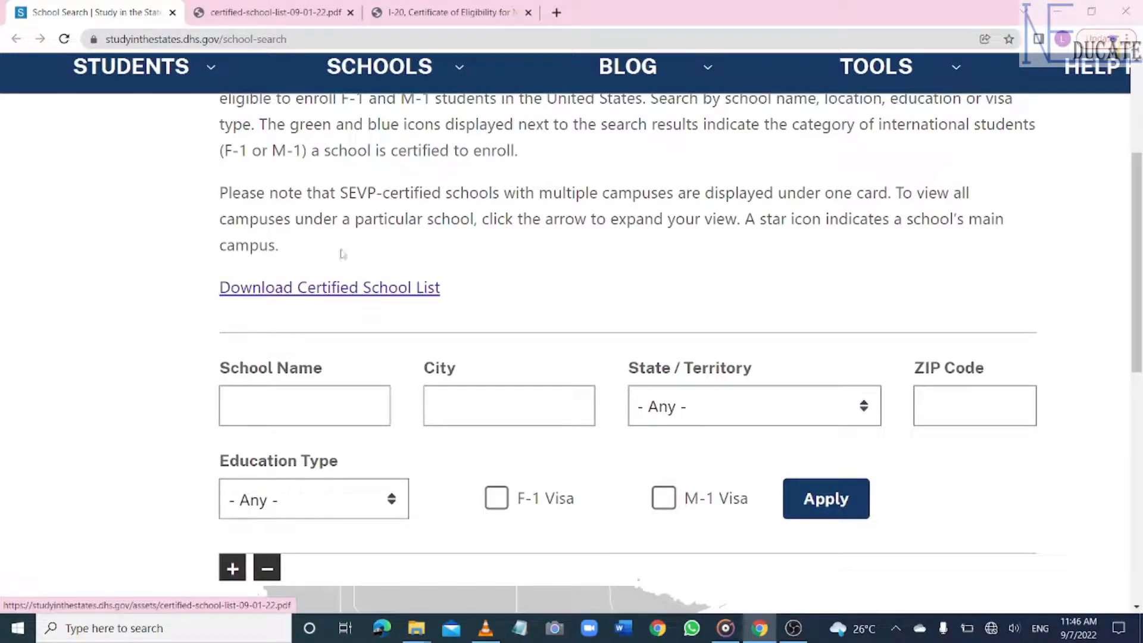
- Scroll through the SEVP certified schools list PDF, then switch to the sample I-20 PDF
{"action": "left_click", "coordinate": [294, 22]}
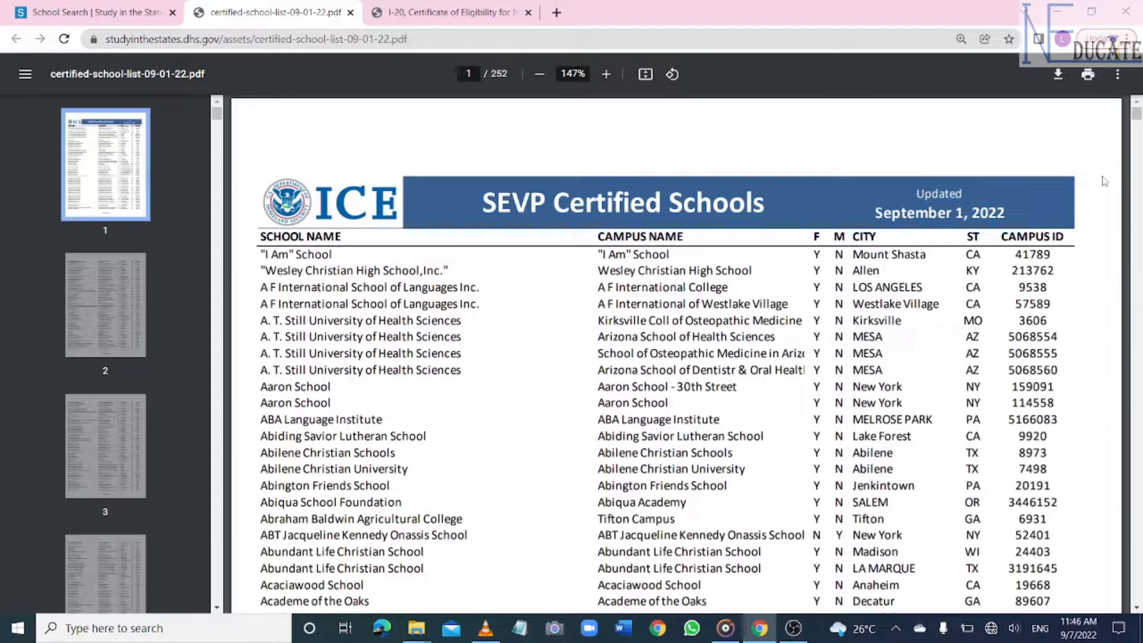
{"action": "scroll", "coordinate": [1104, 180], "scroll_direction": "down", "scroll_amount": 5}
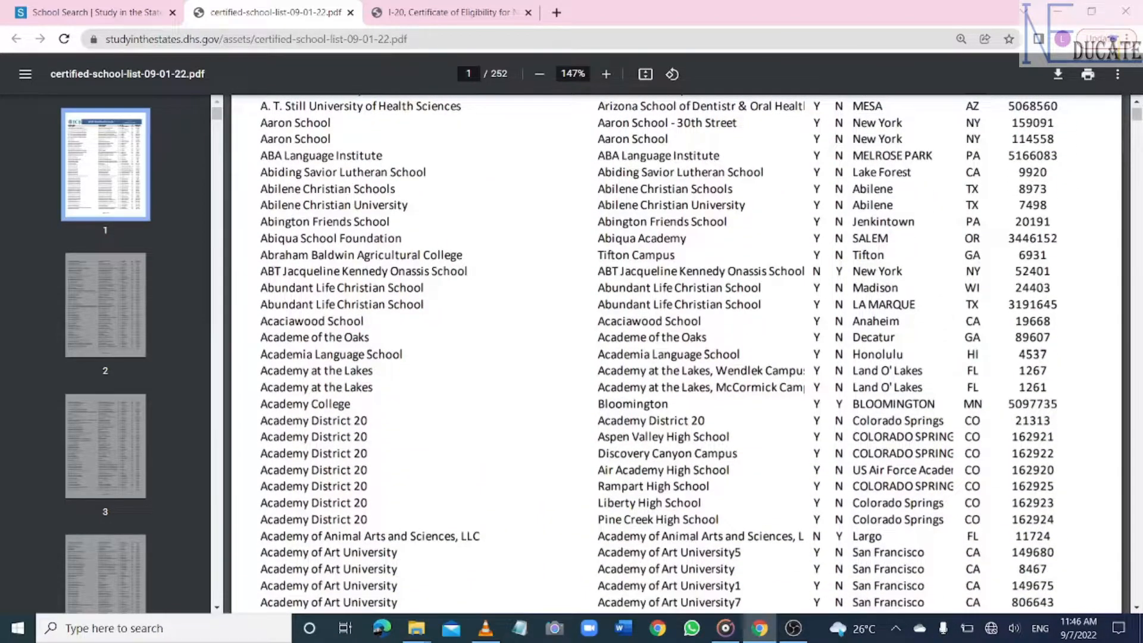
{"action": "scroll", "coordinate": [657, 353], "scroll_direction": "down", "scroll_amount": 6}
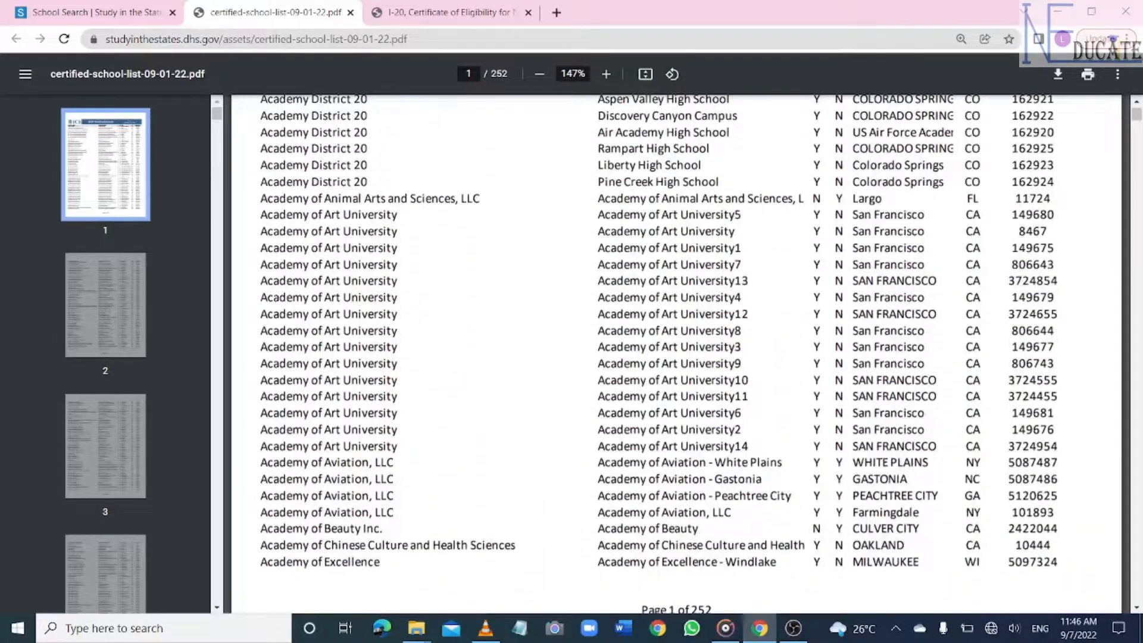
{"action": "scroll", "coordinate": [676, 354], "scroll_direction": "down", "scroll_amount": 1}
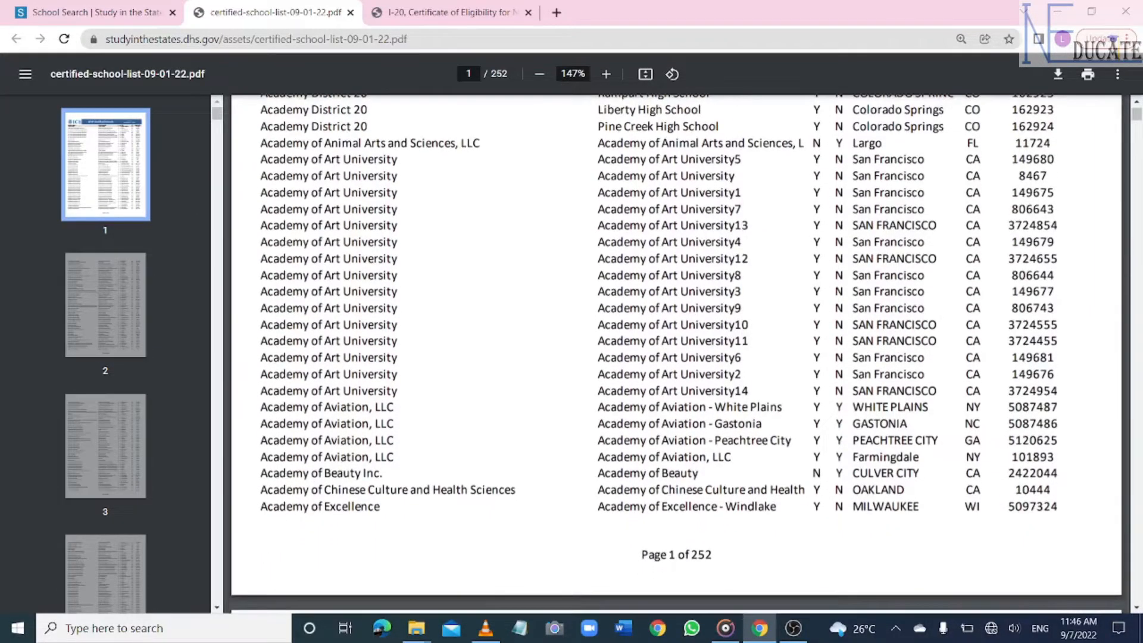
{"action": "key", "text": "ctrl+Tab"}
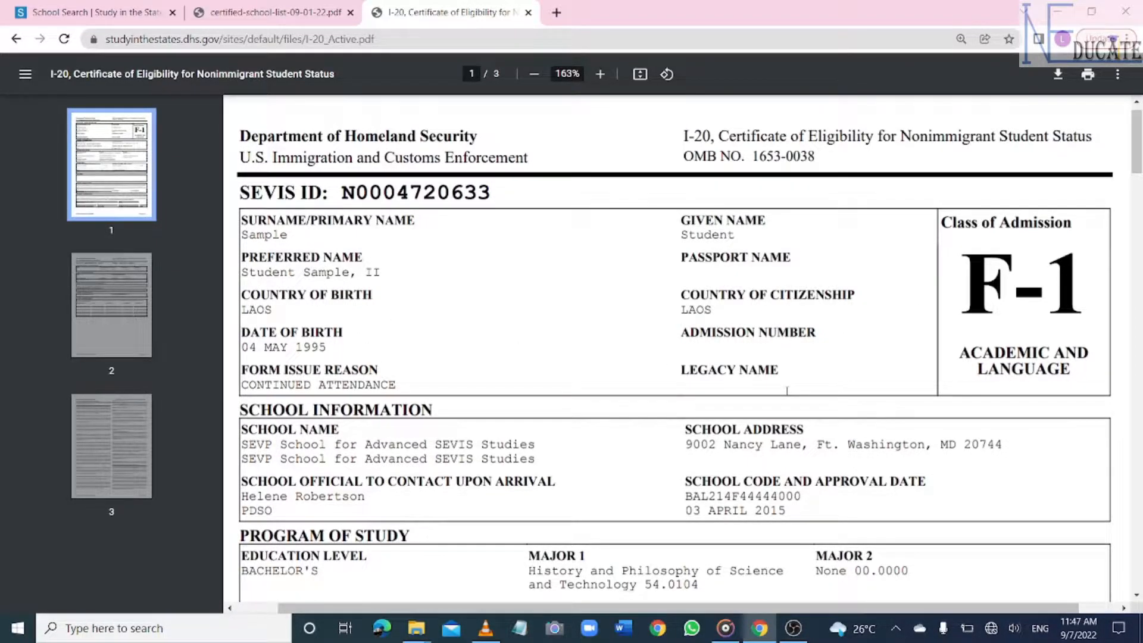
{"action": "scroll", "coordinate": [787, 390], "scroll_direction": "down", "scroll_amount": 5}
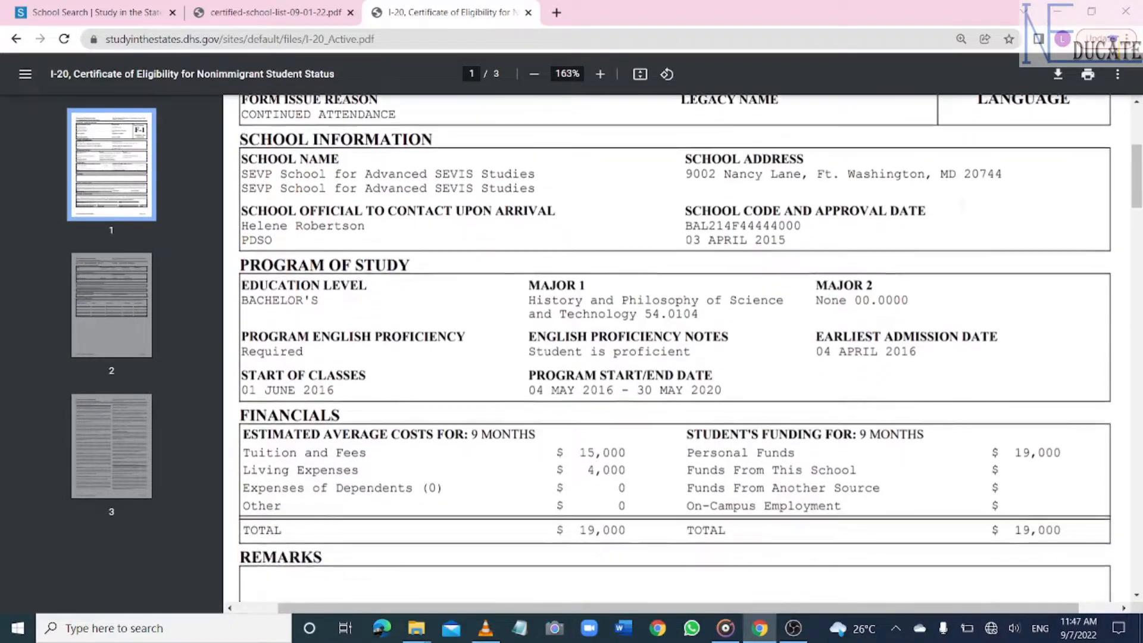
{"action": "scroll", "coordinate": [787, 391], "scroll_direction": "down", "scroll_amount": 3}
{"action": "scroll", "coordinate": [675, 349], "scroll_direction": "down", "scroll_amount": 4}
{"action": "scroll", "coordinate": [676, 348], "scroll_direction": "down", "scroll_amount": 1}
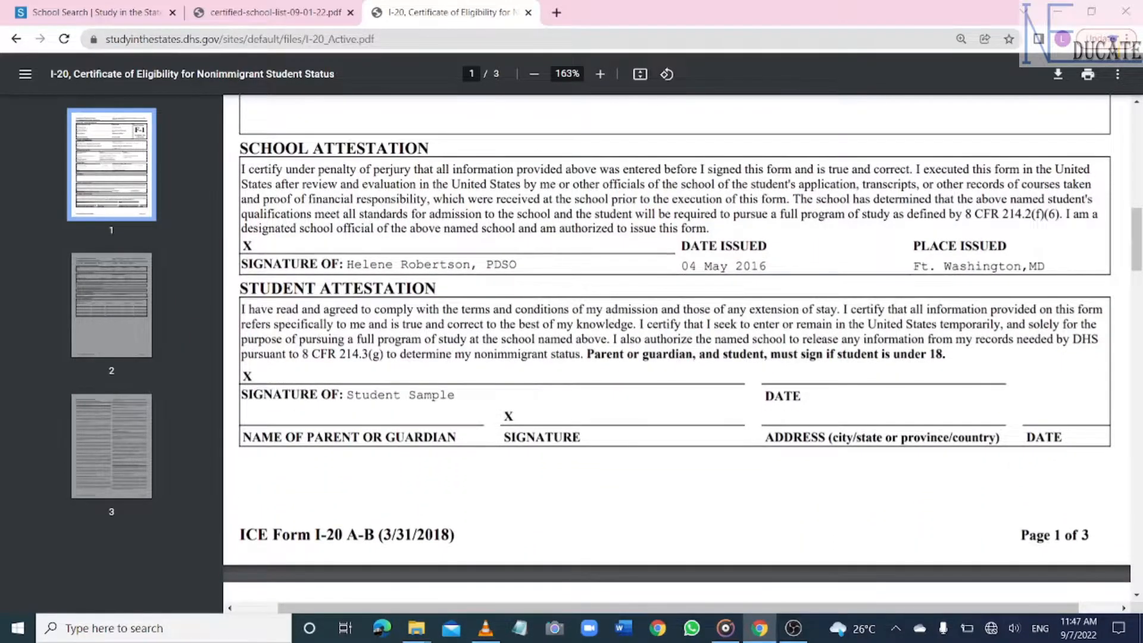
{"action": "scroll", "coordinate": [675, 348], "scroll_direction": "down", "scroll_amount": 4}
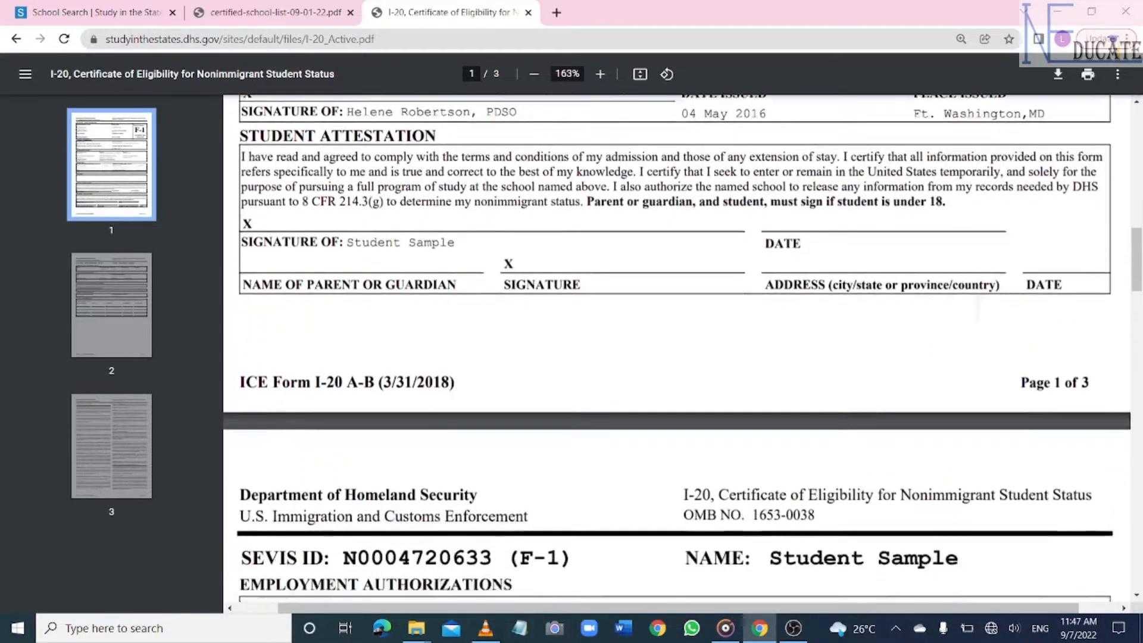
{"action": "scroll", "coordinate": [675, 349], "scroll_direction": "down", "scroll_amount": 4}
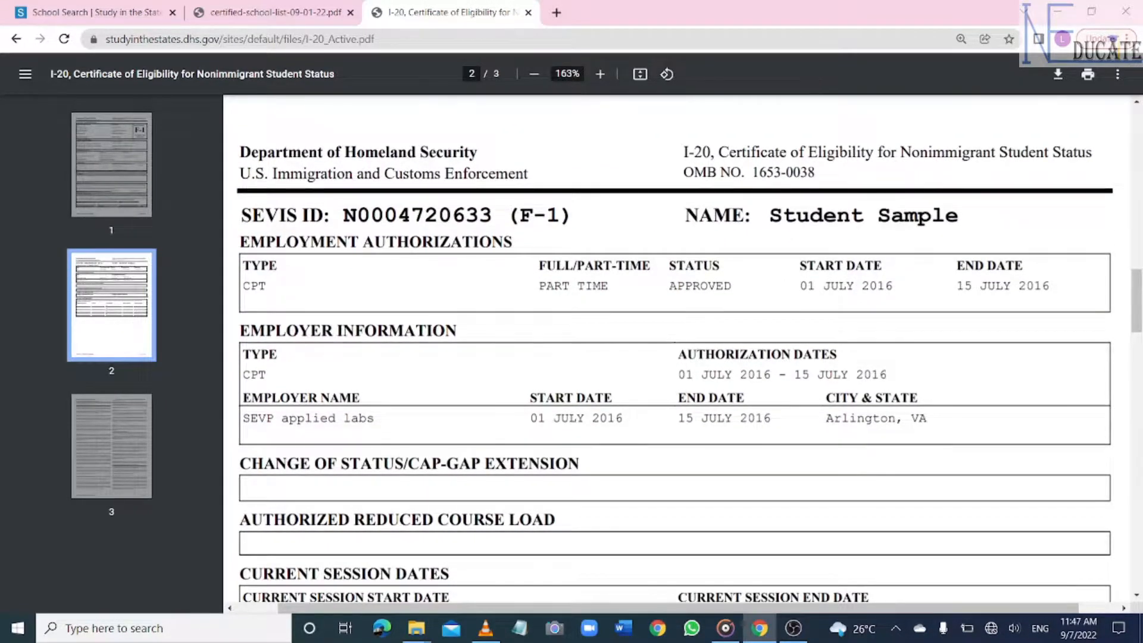
{"action": "scroll", "coordinate": [676, 348], "scroll_direction": "down", "scroll_amount": 3}
{"action": "scroll", "coordinate": [676, 348], "scroll_direction": "down", "scroll_amount": 2}
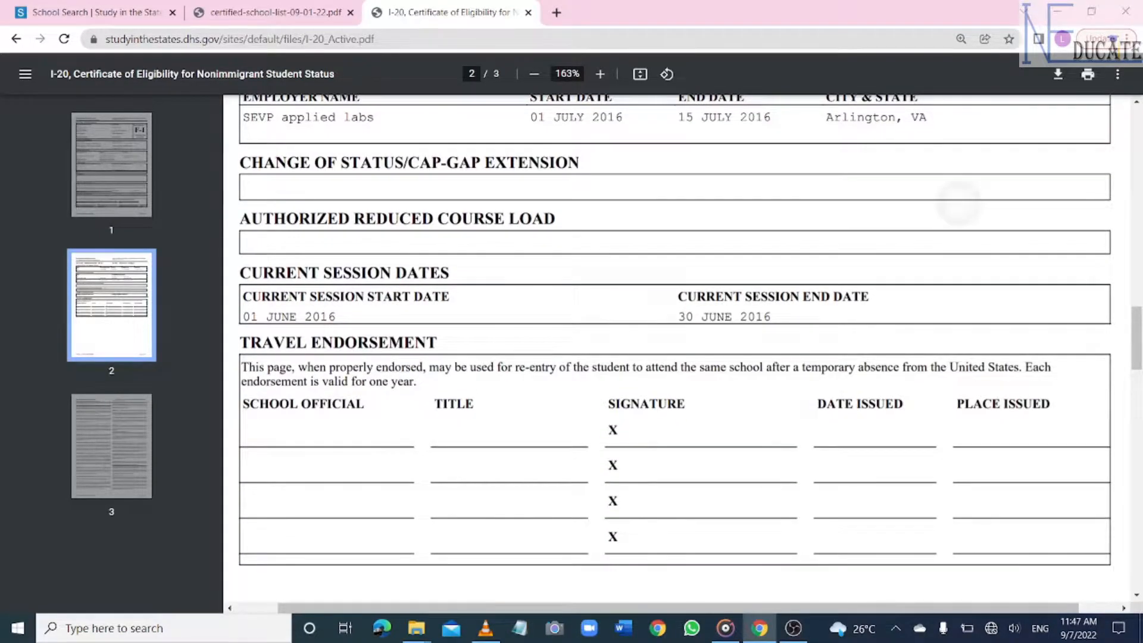
{"action": "scroll", "coordinate": [675, 348], "scroll_direction": "up", "scroll_amount": 1}
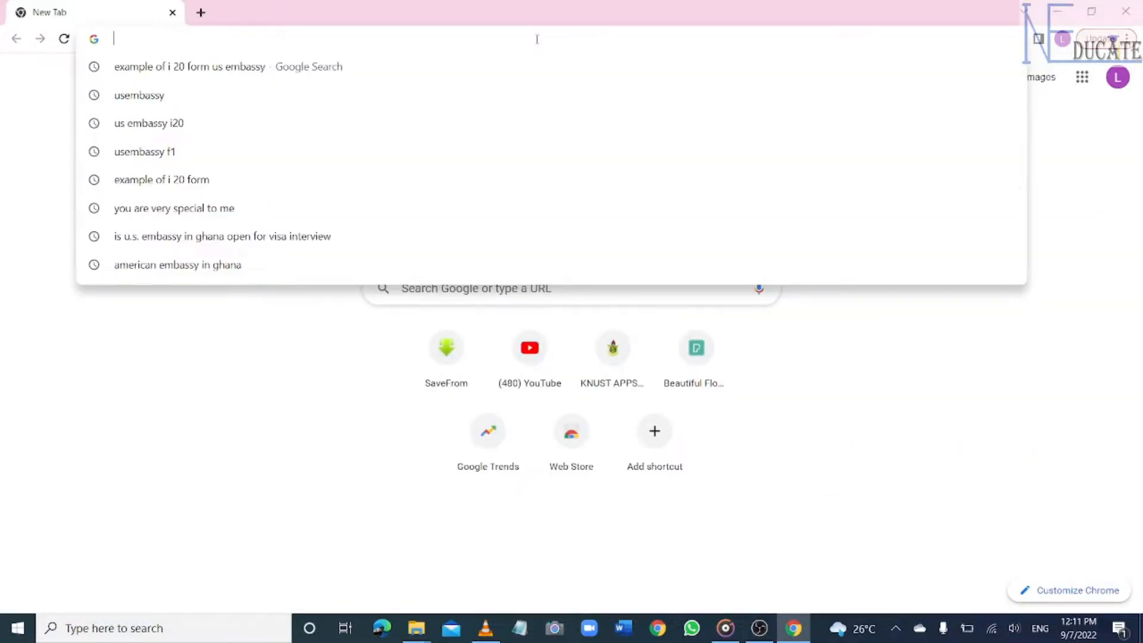
- Search Google for 'us embassy i20' and open the ustraveldocs 'Student Visa - Ghana' result
{"action": "type", "text": "us em"}
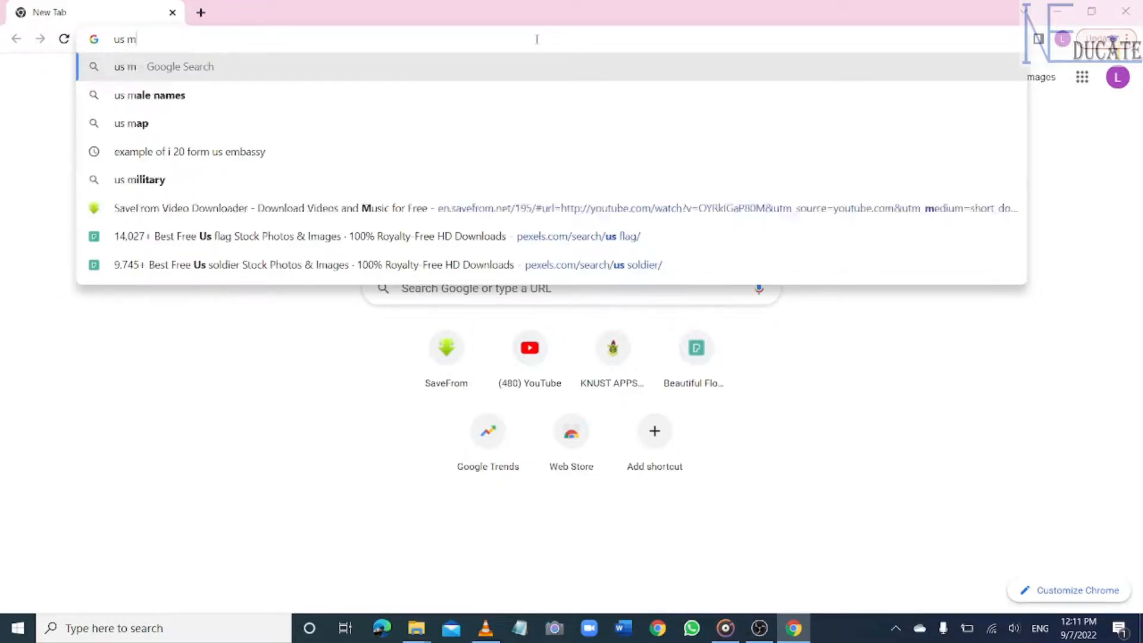
{"action": "key", "text": "Return"}
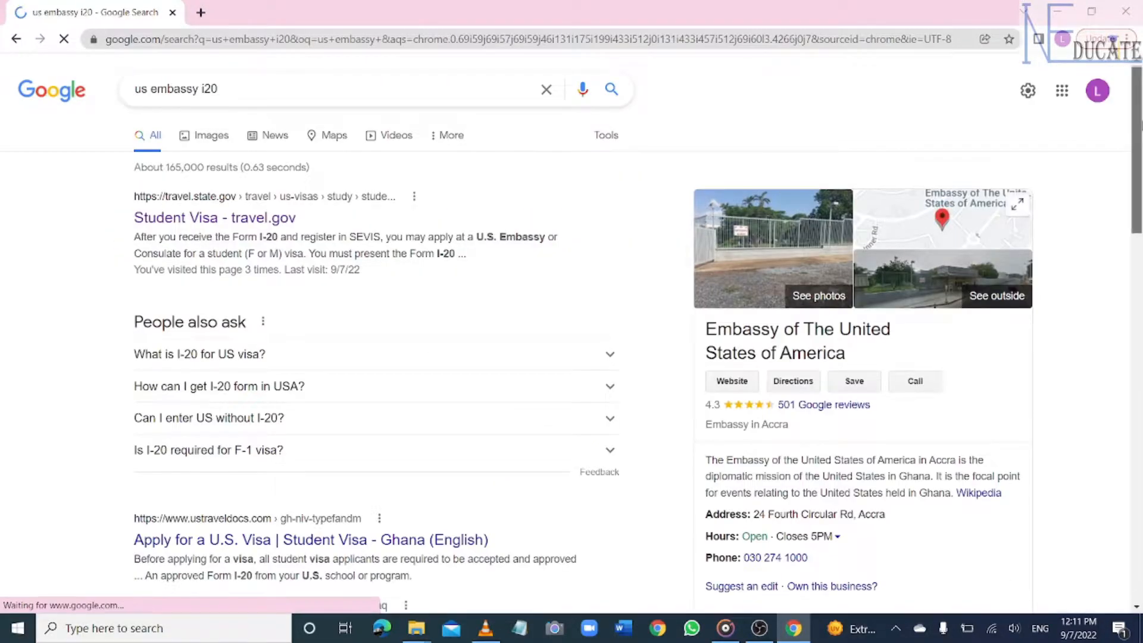
{"action": "scroll", "coordinate": [571, 321], "scroll_direction": "down", "scroll_amount": 4}
{"action": "scroll", "coordinate": [198, 226], "scroll_direction": "down", "scroll_amount": 1}
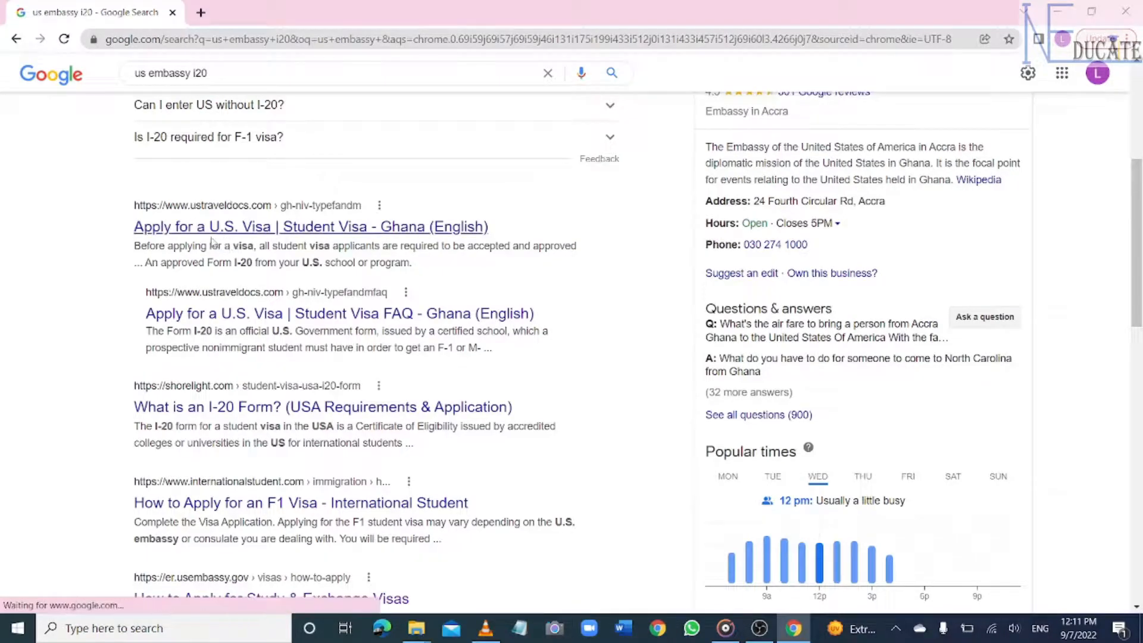
{"action": "left_click", "coordinate": [274, 216]}
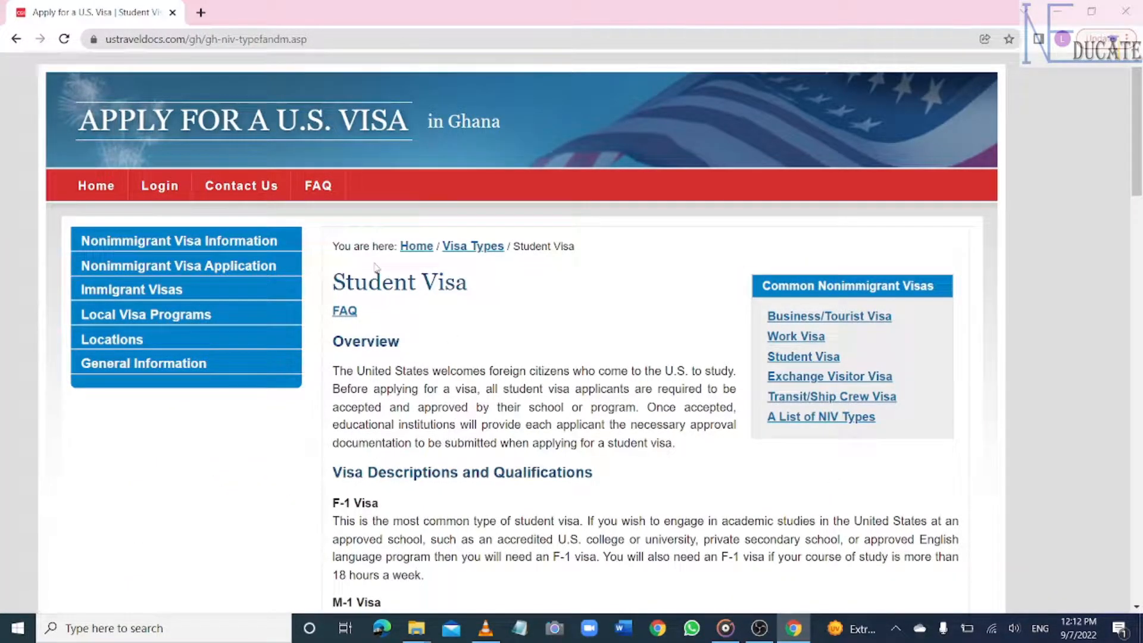
- Go to the visa portal's Login page and follow the 'New User?' registration link
{"action": "left_click", "coordinate": [159, 187]}
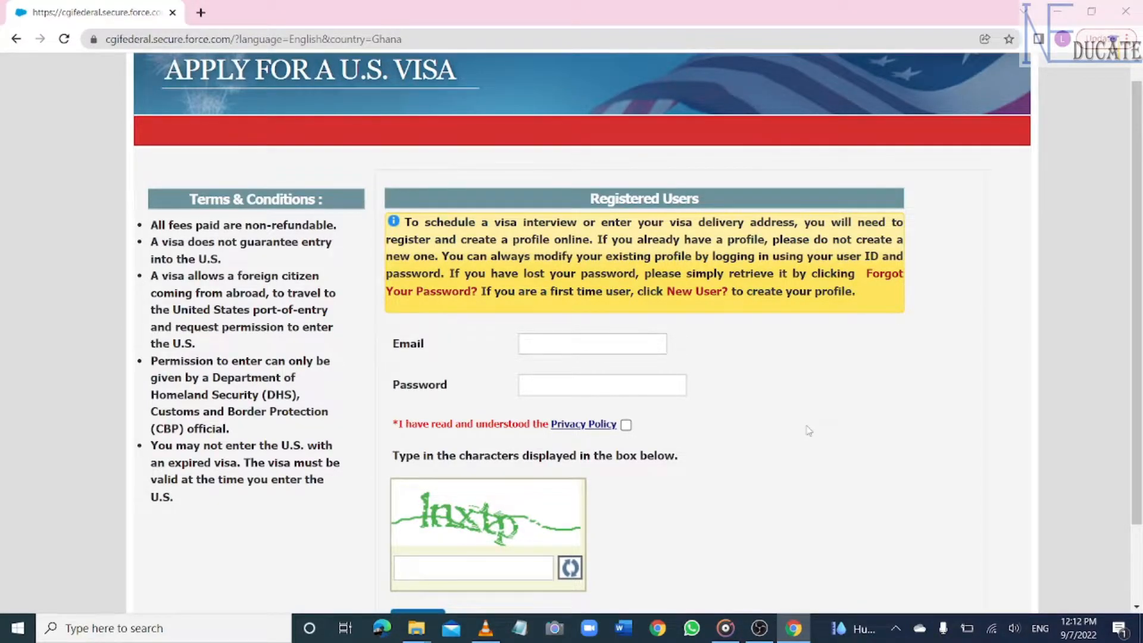
{"action": "scroll", "coordinate": [571, 333], "scroll_direction": "down", "scroll_amount": 4}
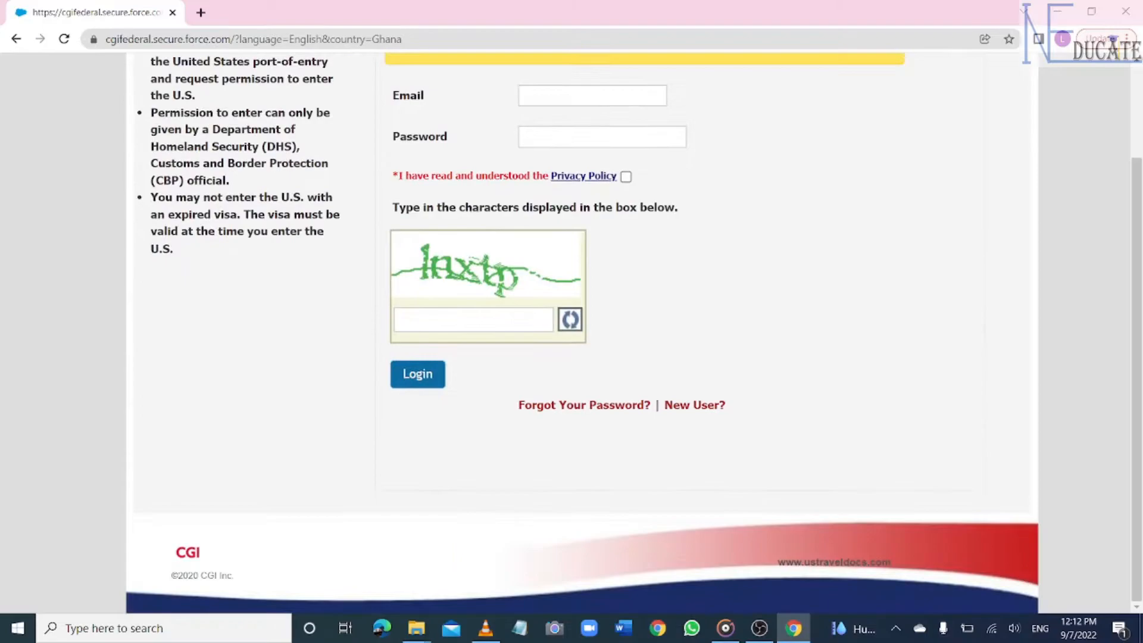
{"action": "left_click", "coordinate": [696, 413]}
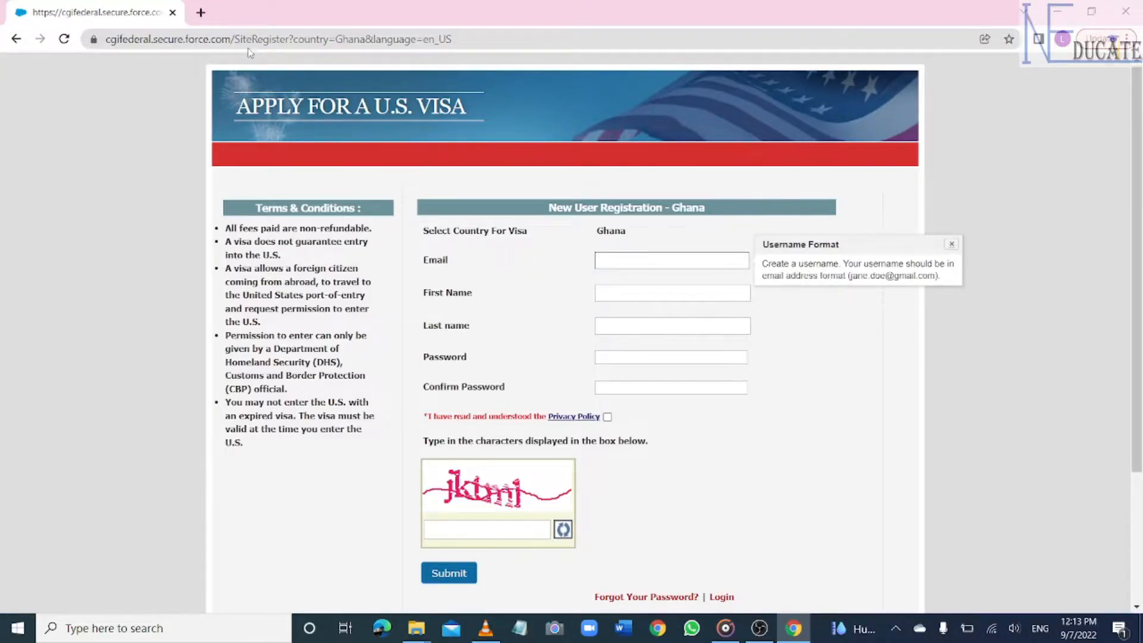
- Search 'create gmail account', open Google's Create a Google Account help page, and choose 'For myself'
{"action": "left_click", "coordinate": [201, 12]}
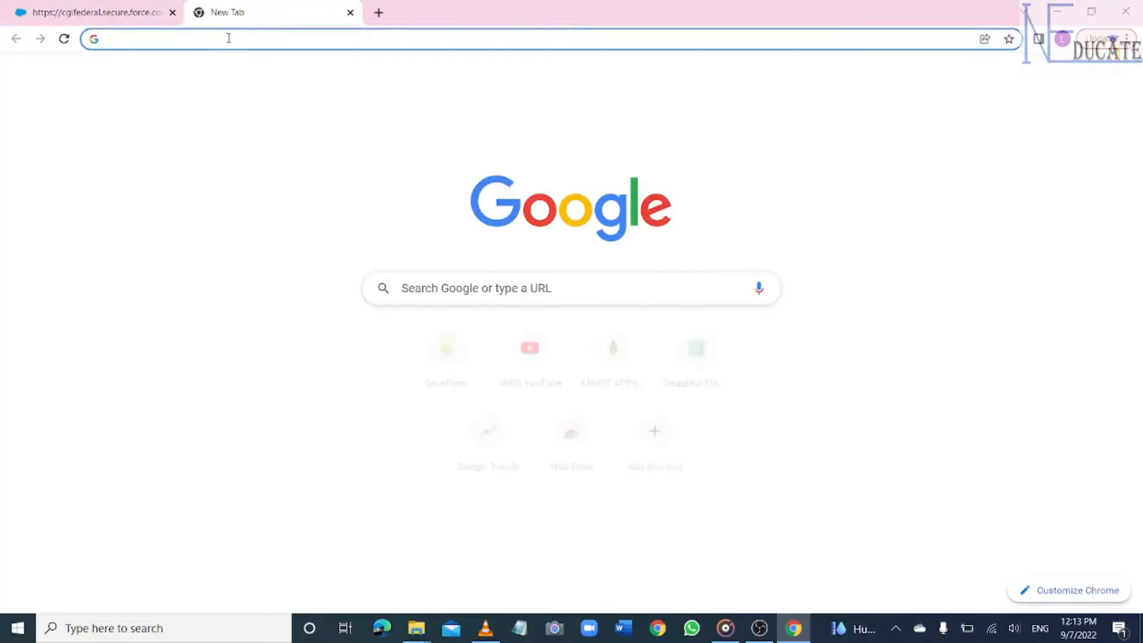
{"action": "left_click", "coordinate": [229, 38]}
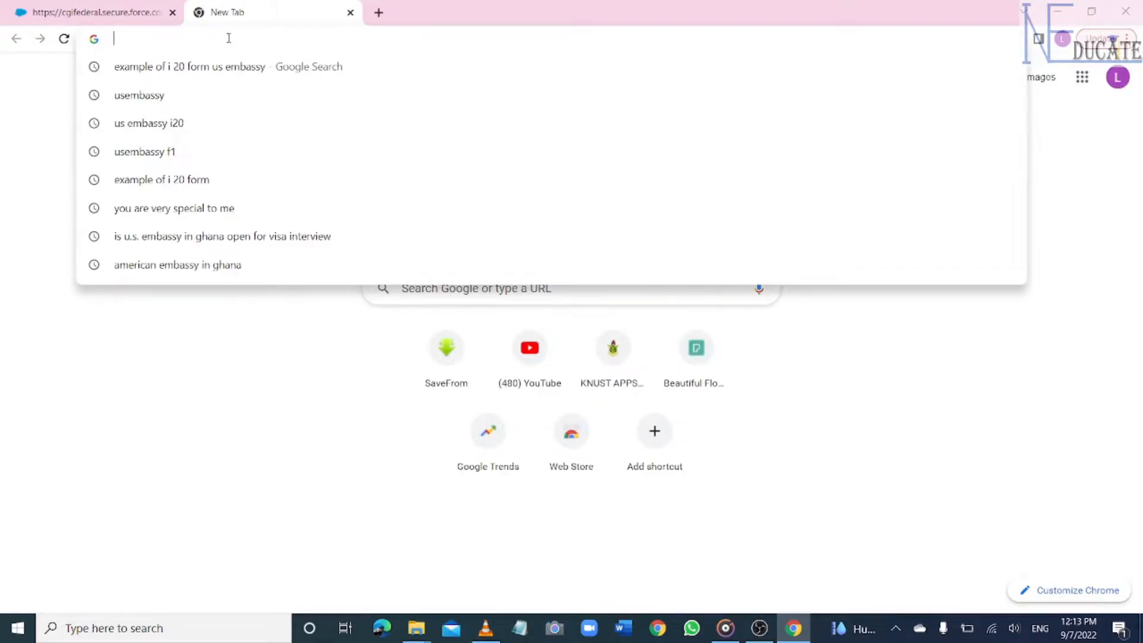
{"action": "type", "text": "create"}
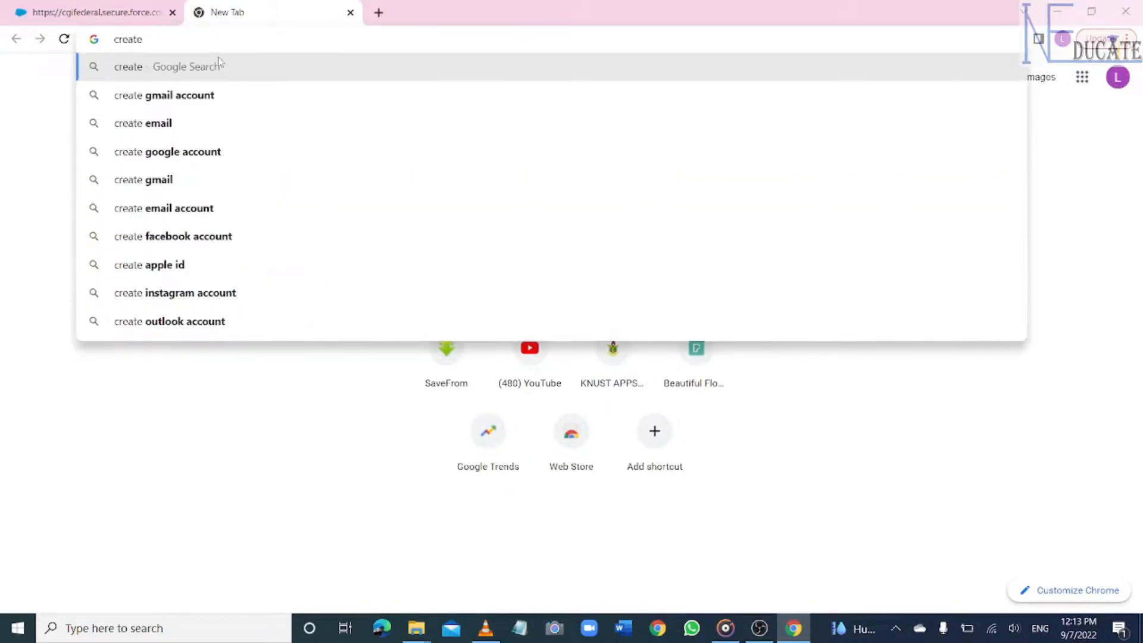
{"action": "left_click", "coordinate": [204, 95]}
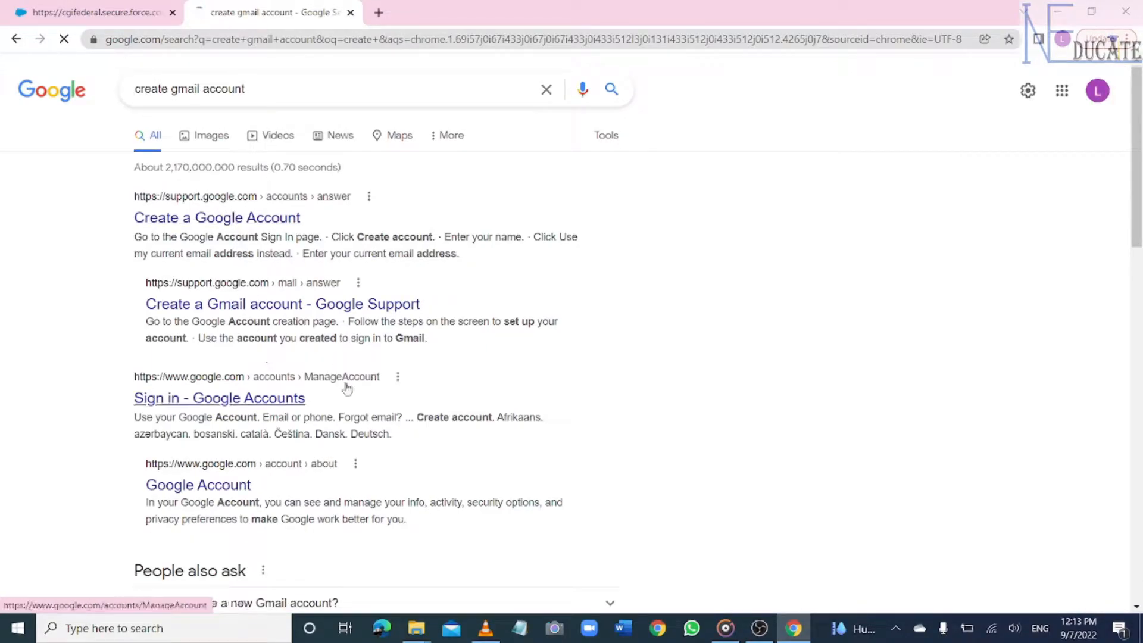
{"action": "left_click", "coordinate": [217, 218]}
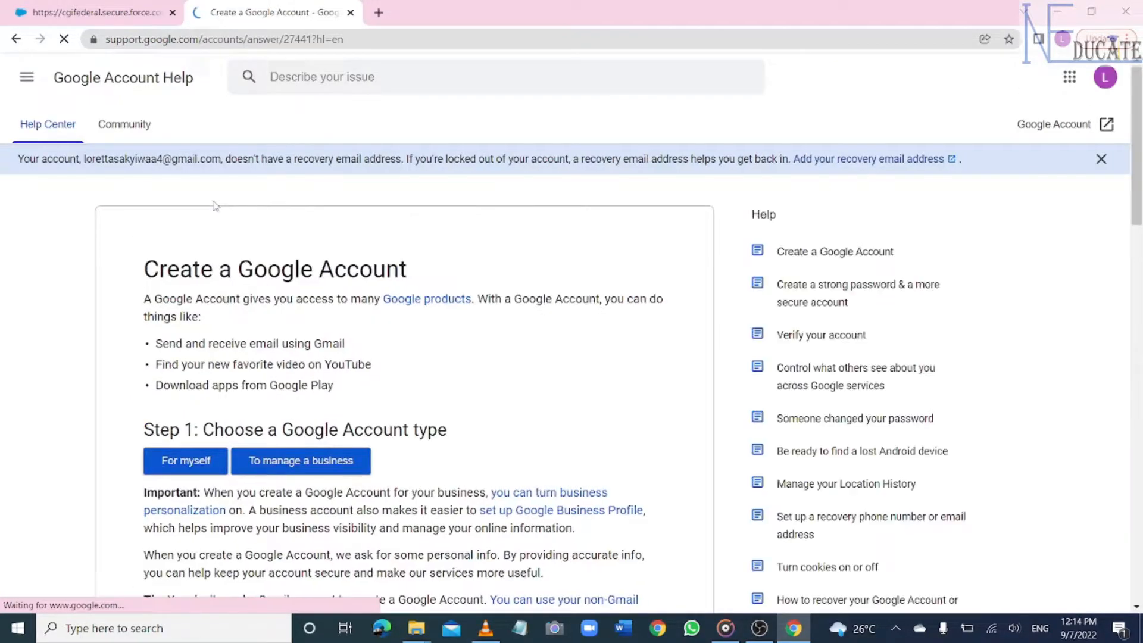
{"action": "left_click_drag", "start_coordinate": [1140, 169], "coordinate": [1141, 260]}
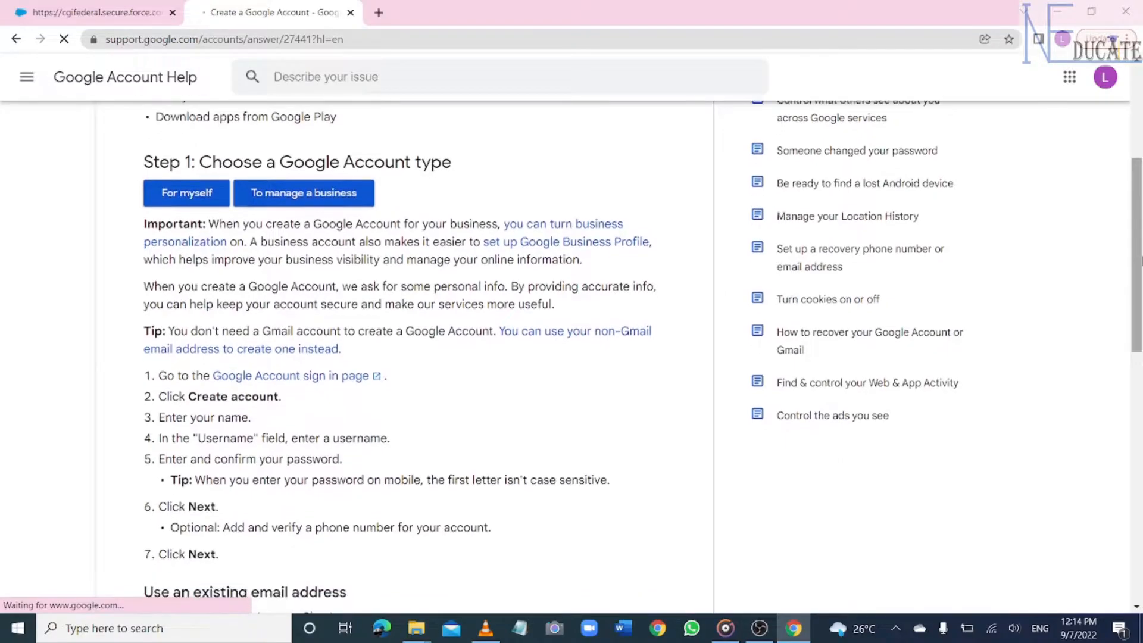
{"action": "left_click", "coordinate": [185, 202]}
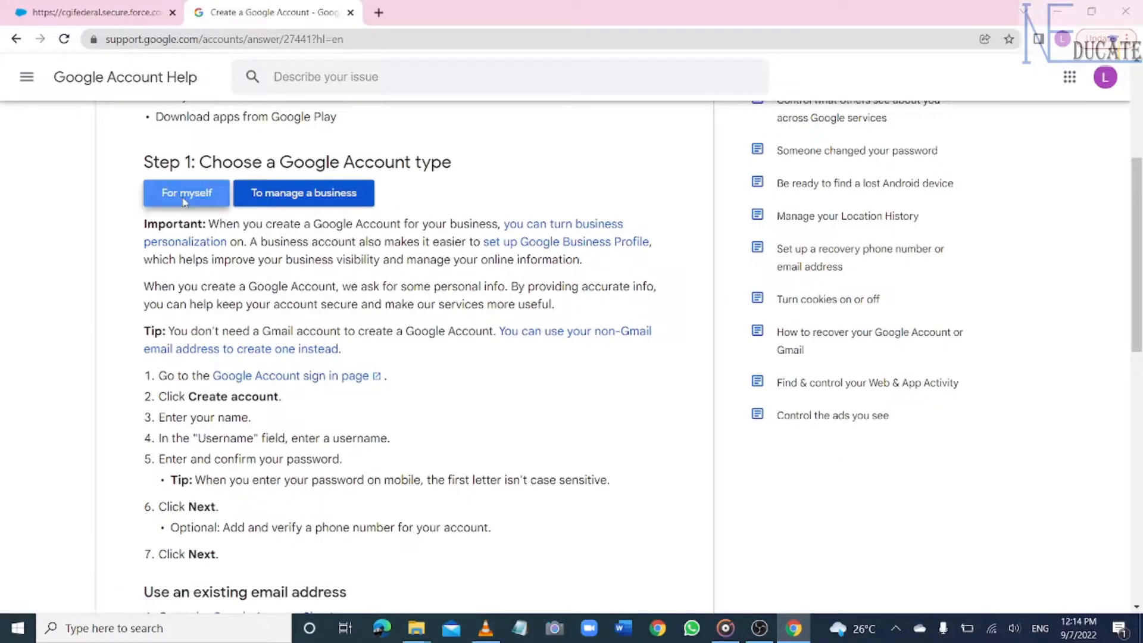
- Enter the applicant's first and last name, pick a username, and set and confirm the password
{"action": "left_click", "coordinate": [381, 238]}
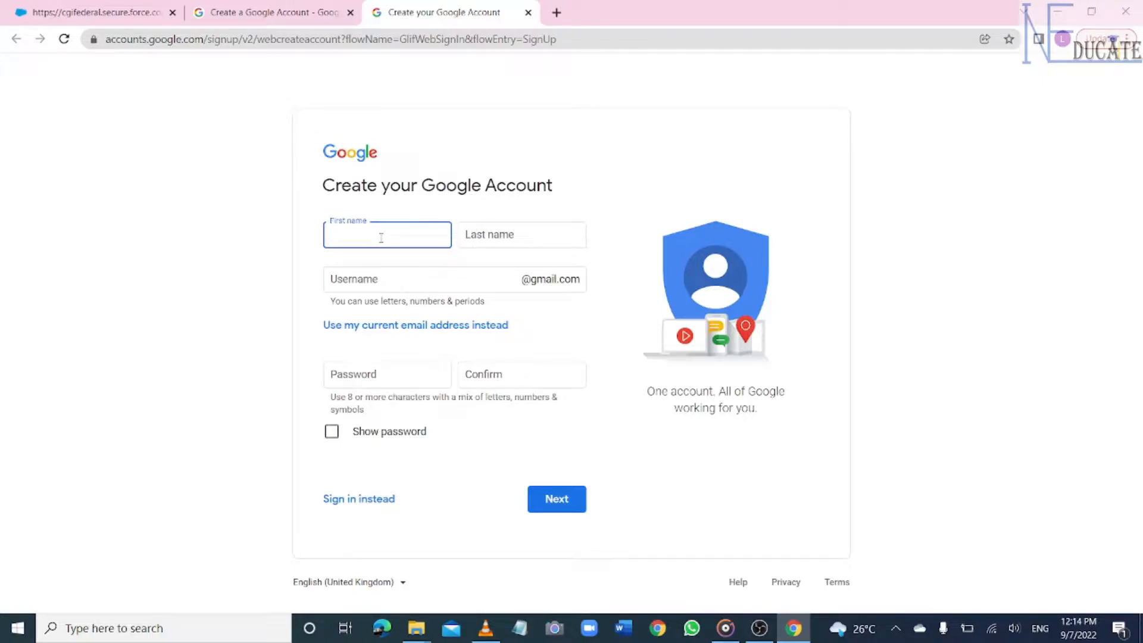
{"action": "left_click", "coordinate": [512, 240]}
{"action": "left_click", "coordinate": [400, 280]}
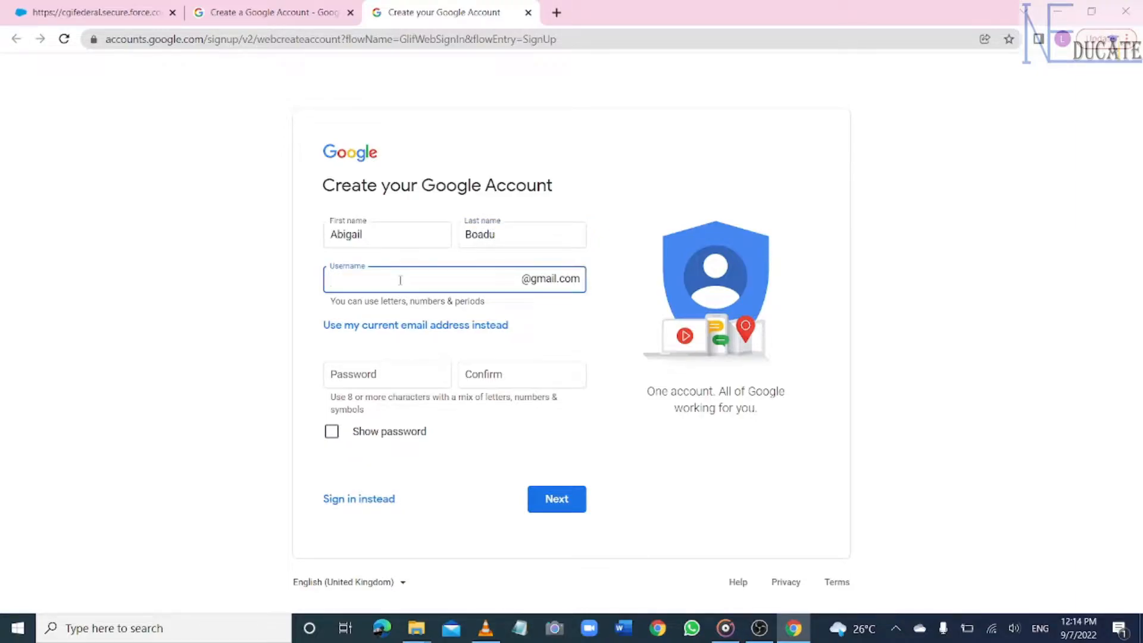
{"action": "left_click", "coordinate": [397, 372]}
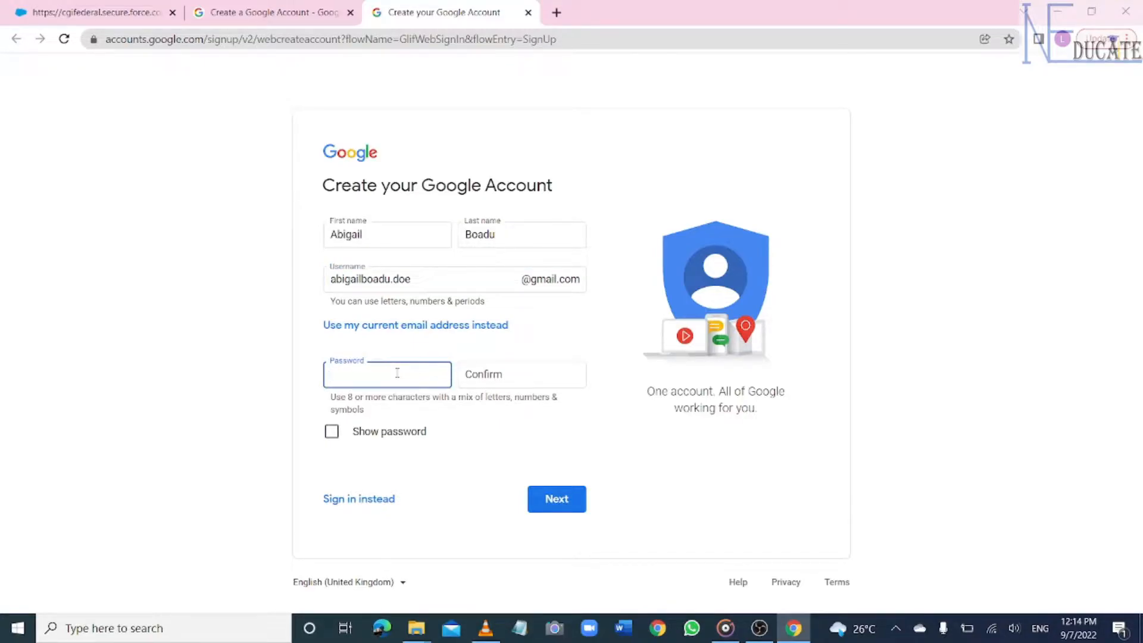
{"action": "type", "text": "••••••••••"}
{"action": "key", "text": "Tab"}
{"action": "type", "text": "••••••••••"}
{"action": "left_click", "coordinate": [560, 505]}
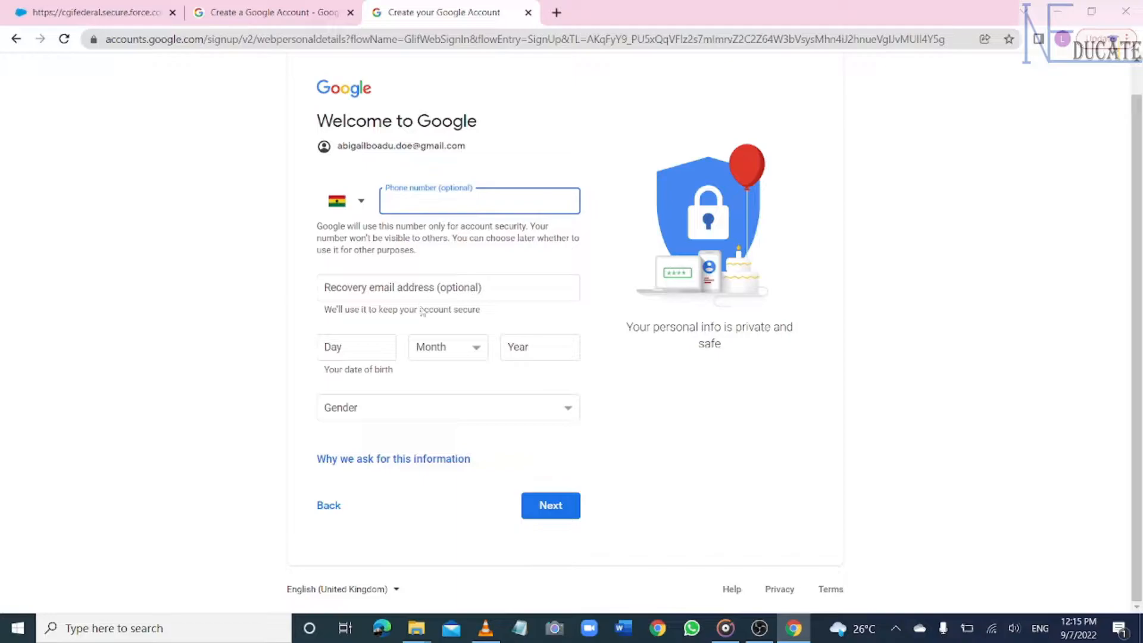
- Set the birth date to 2 May 1993 and the gender to Female, then continue
{"action": "left_click", "coordinate": [365, 347]}
{"action": "type", "text": "2"}
{"action": "left_click", "coordinate": [455, 347]}
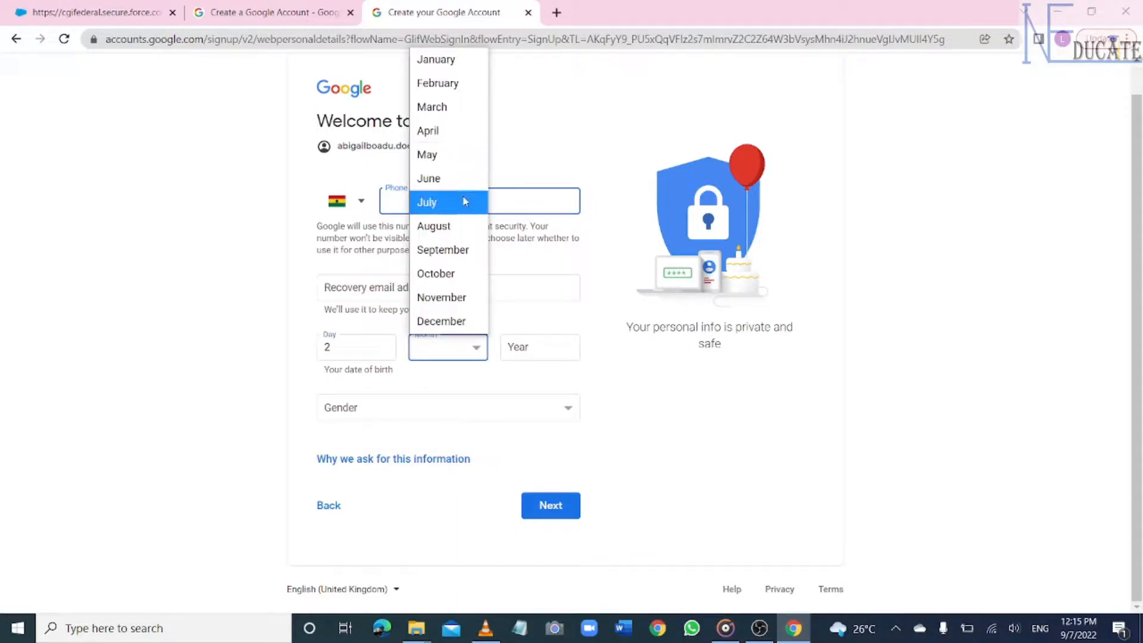
{"action": "left_click", "coordinate": [457, 155]}
{"action": "left_click", "coordinate": [544, 340]}
{"action": "type", "text": "1993"}
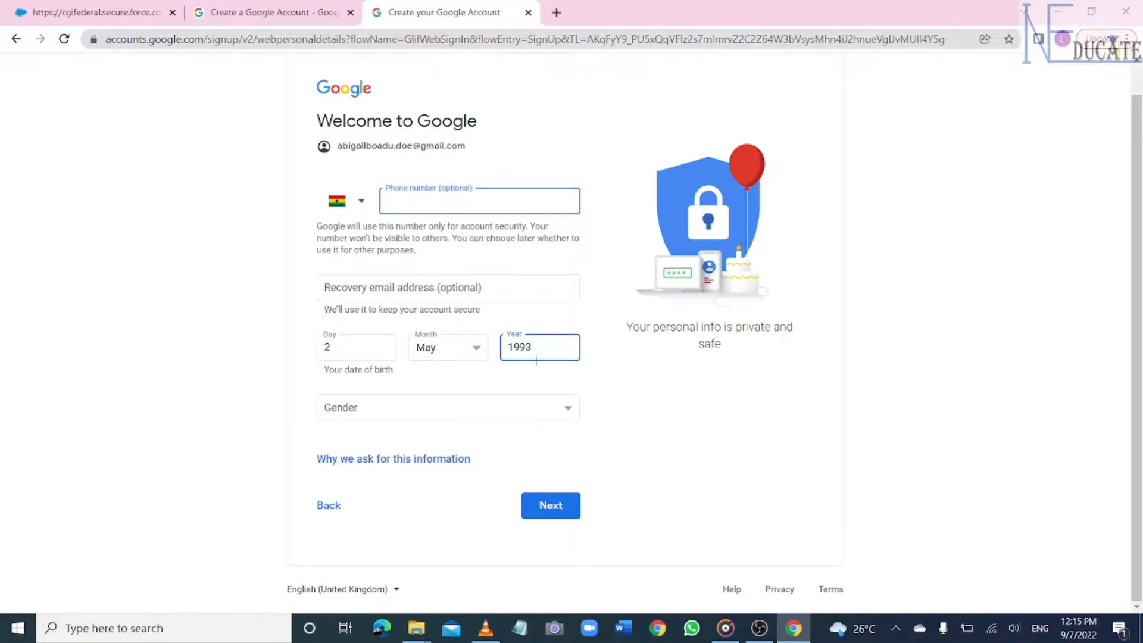
{"action": "left_click", "coordinate": [566, 409]}
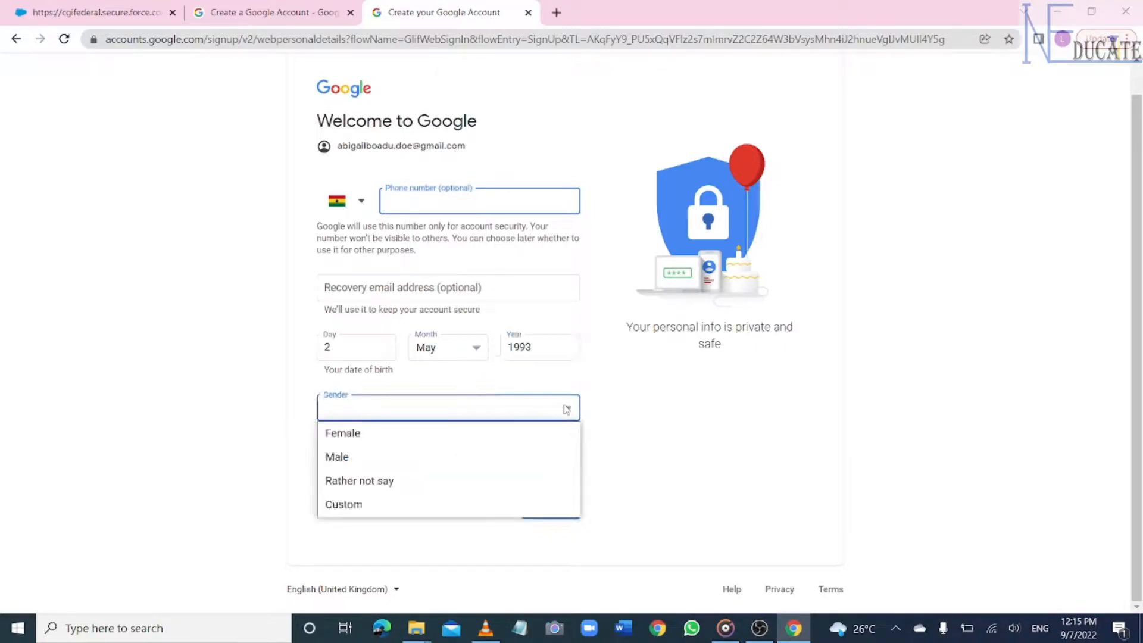
{"action": "left_click", "coordinate": [373, 442]}
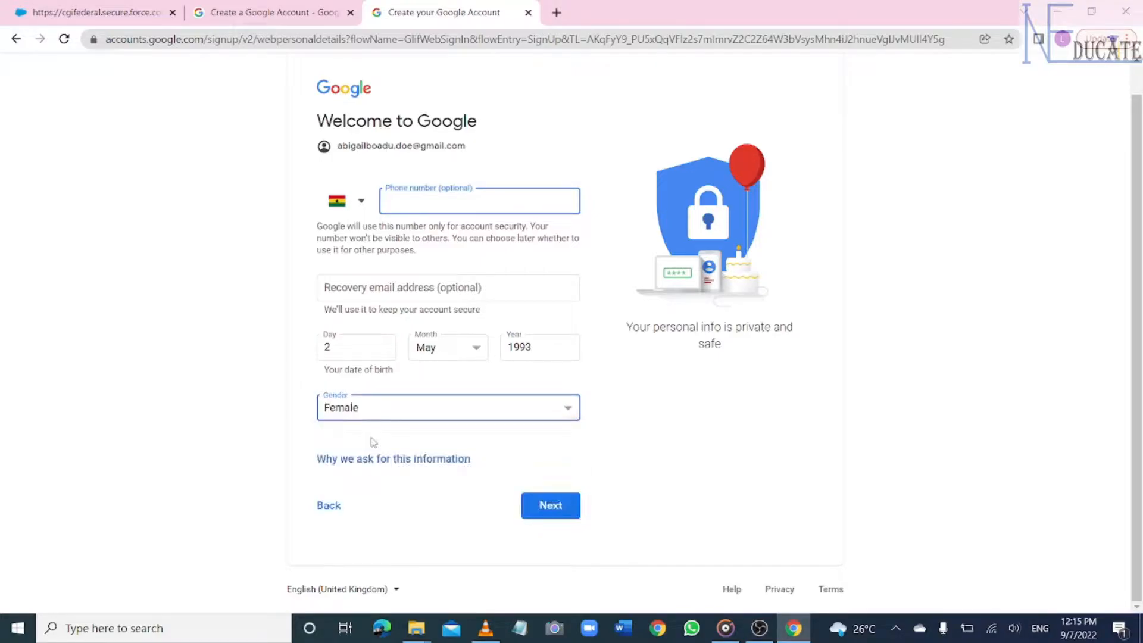
{"action": "left_click", "coordinate": [551, 506]}
- Scroll through Google's Privacy and Terms and agree to them
{"action": "scroll", "coordinate": [571, 327], "scroll_direction": "down", "scroll_amount": 8}
{"action": "left_click_drag", "start_coordinate": [1137, 381], "coordinate": [1137, 515]}
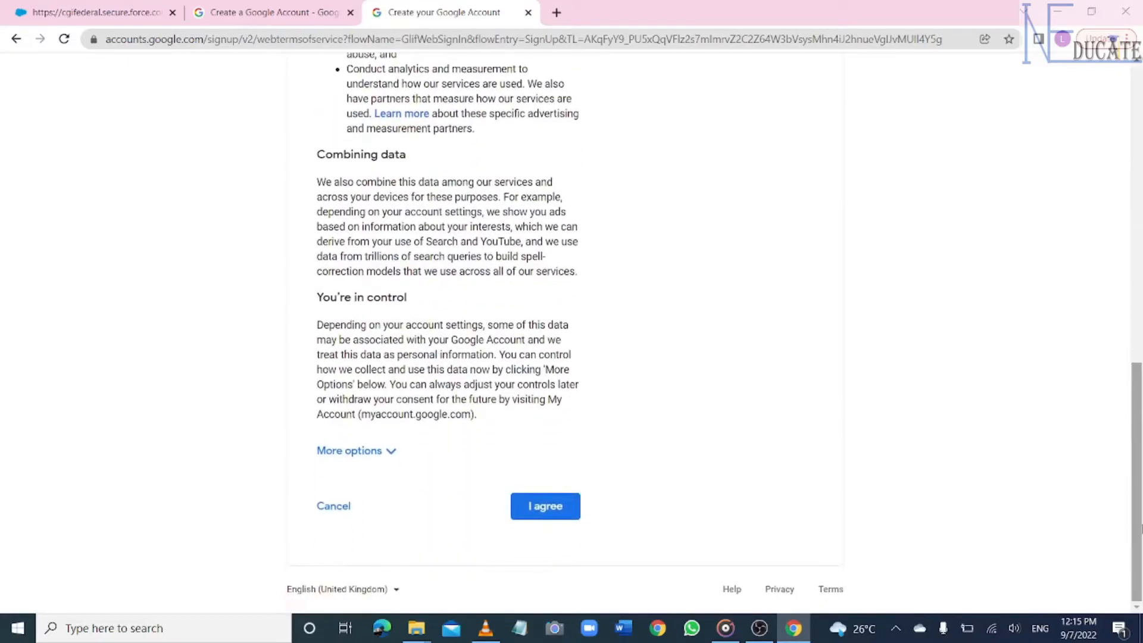
{"action": "left_click", "coordinate": [546, 506]}
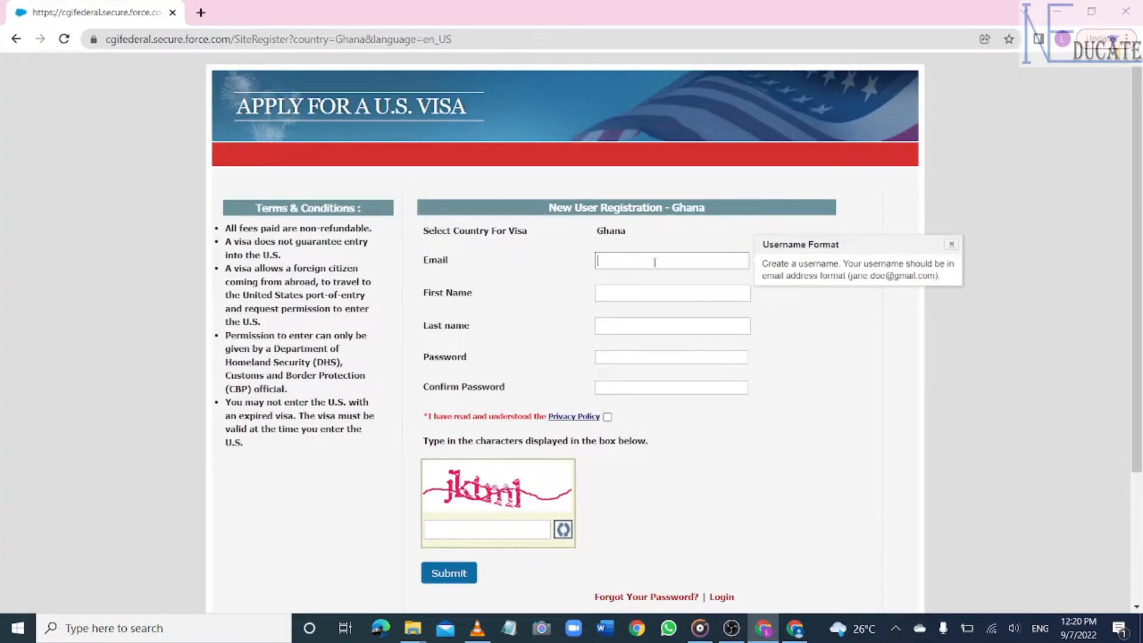
- Paste the new account's e-mail and enter the applicant's first and last name
{"action": "key", "text": "ctrl+v"}
{"action": "left_click", "coordinate": [620, 294]}
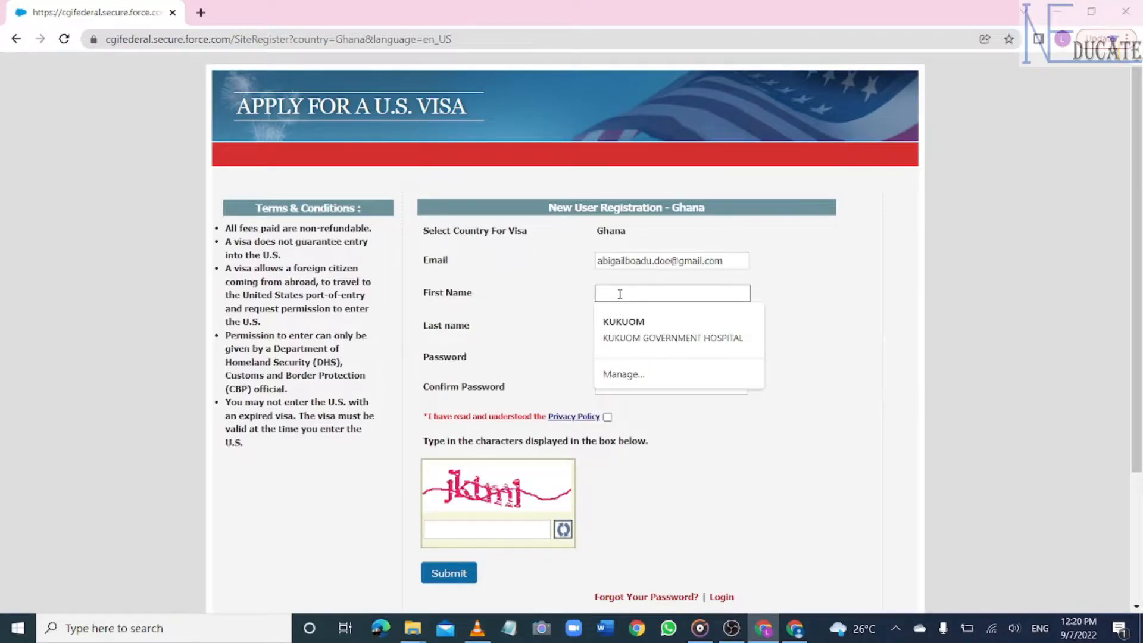
{"action": "left_click", "coordinate": [619, 331]}
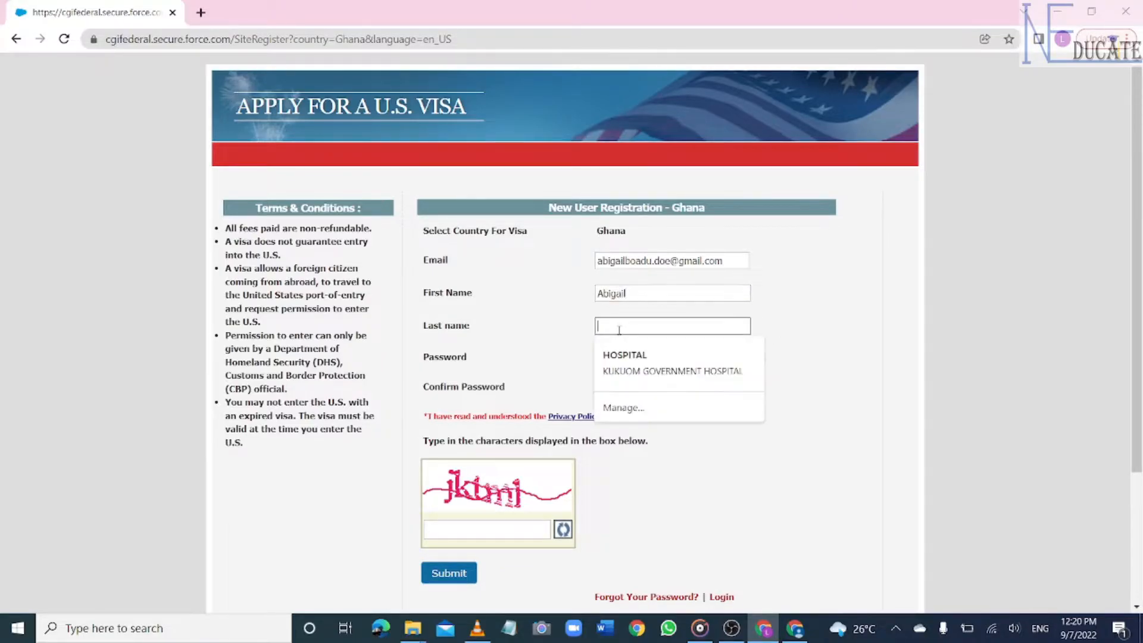
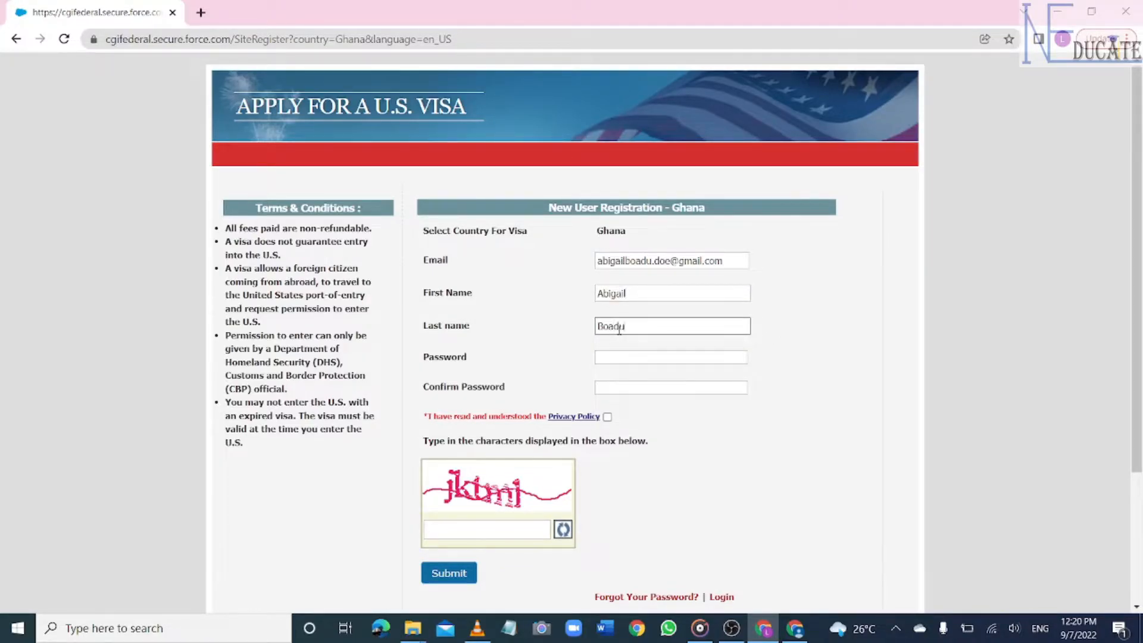
- Fill both password fields, tick the Privacy Policy box, and type the captcha characters
{"action": "left_click", "coordinate": [613, 358]}
{"action": "left_click", "coordinate": [607, 386]}
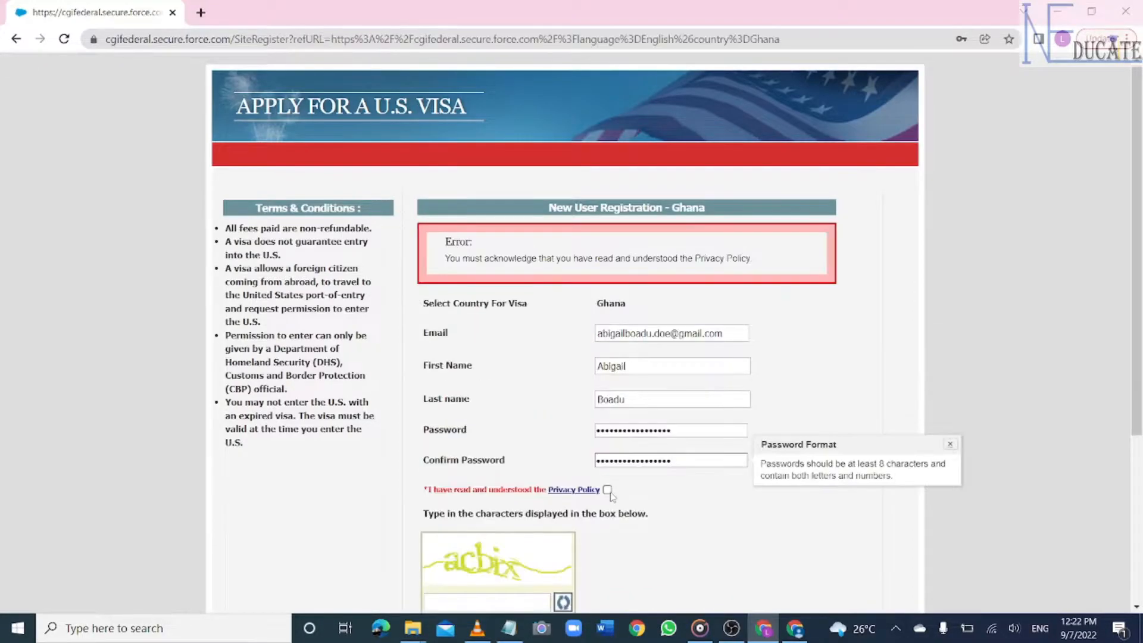
{"action": "left_click", "coordinate": [607, 489]}
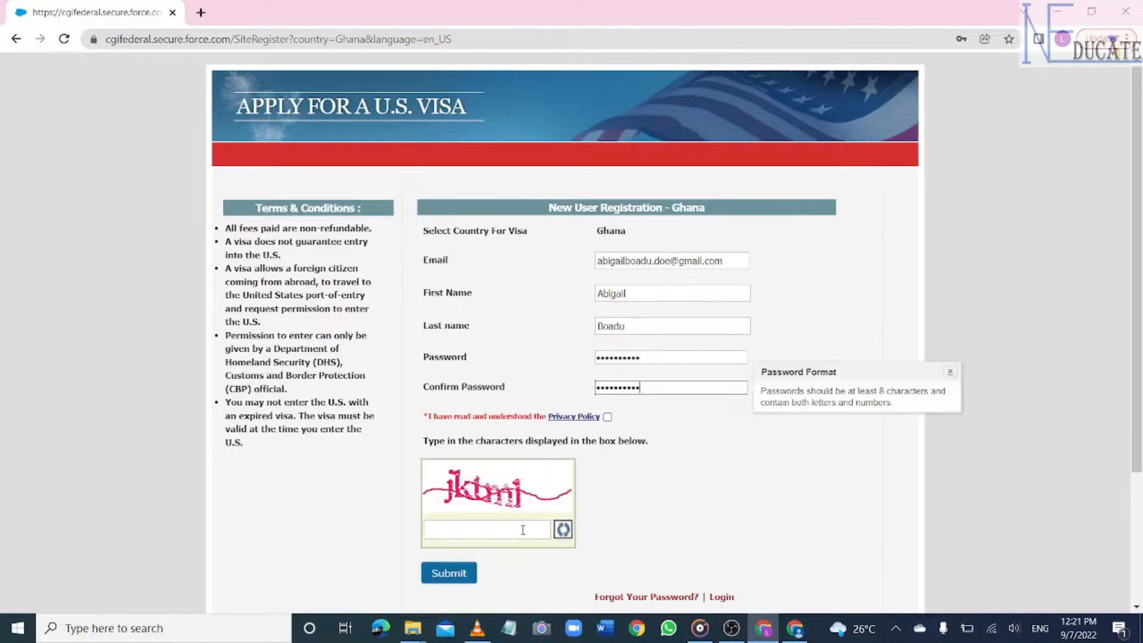
{"action": "left_click", "coordinate": [523, 529]}
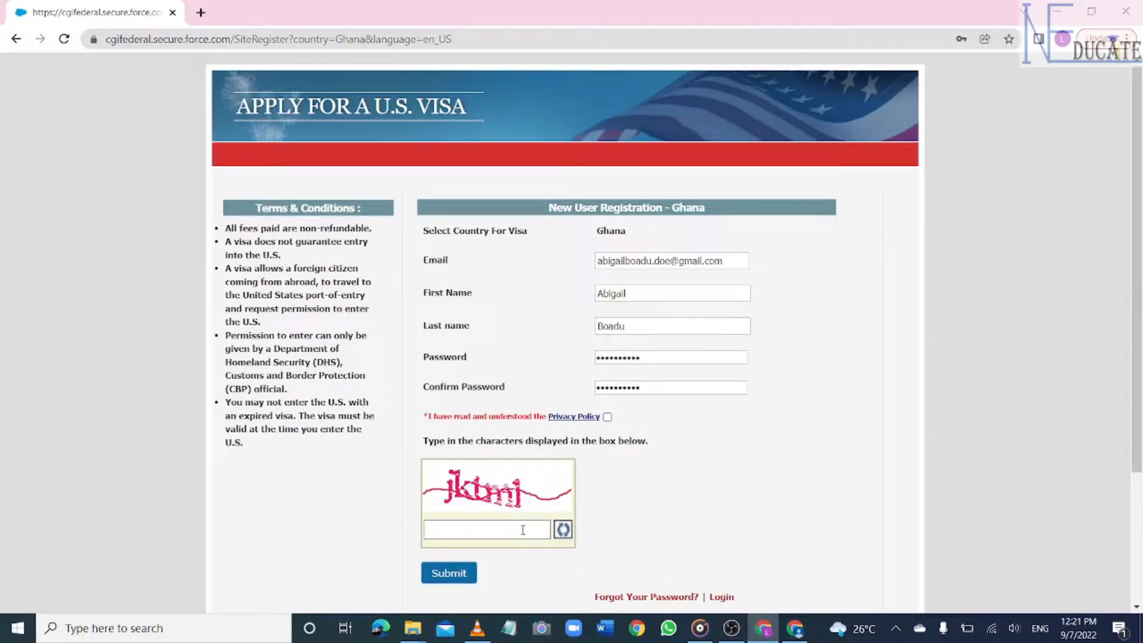
{"action": "type", "text": "jktm1"}
- Submit the registration and save the login password in Chrome
{"action": "left_click", "coordinate": [457, 573]}
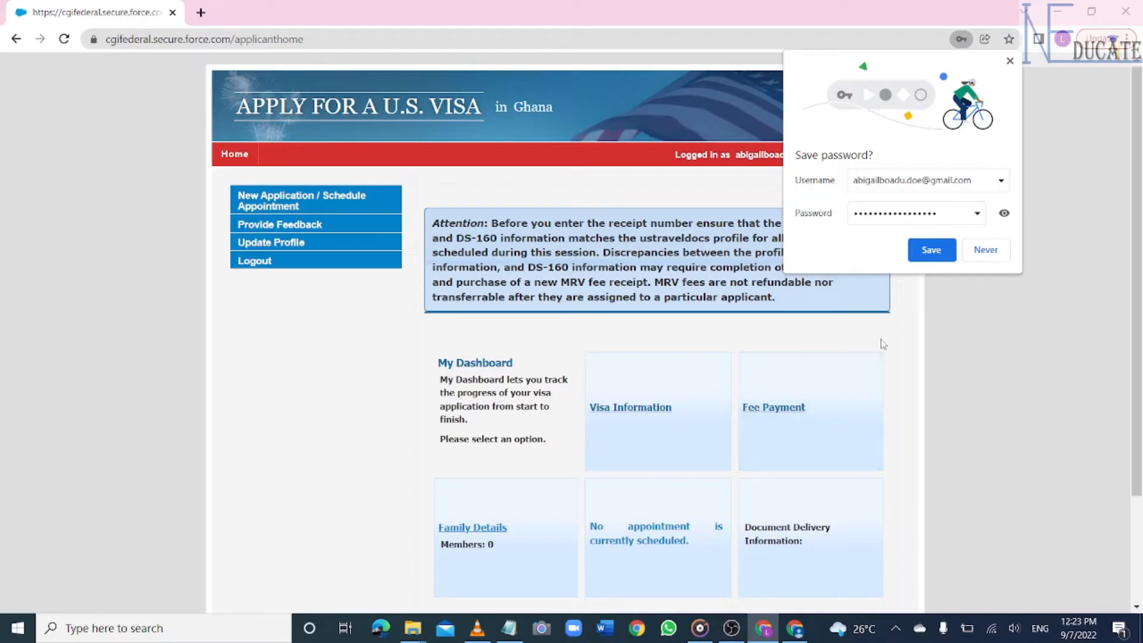
{"action": "left_click", "coordinate": [930, 251]}
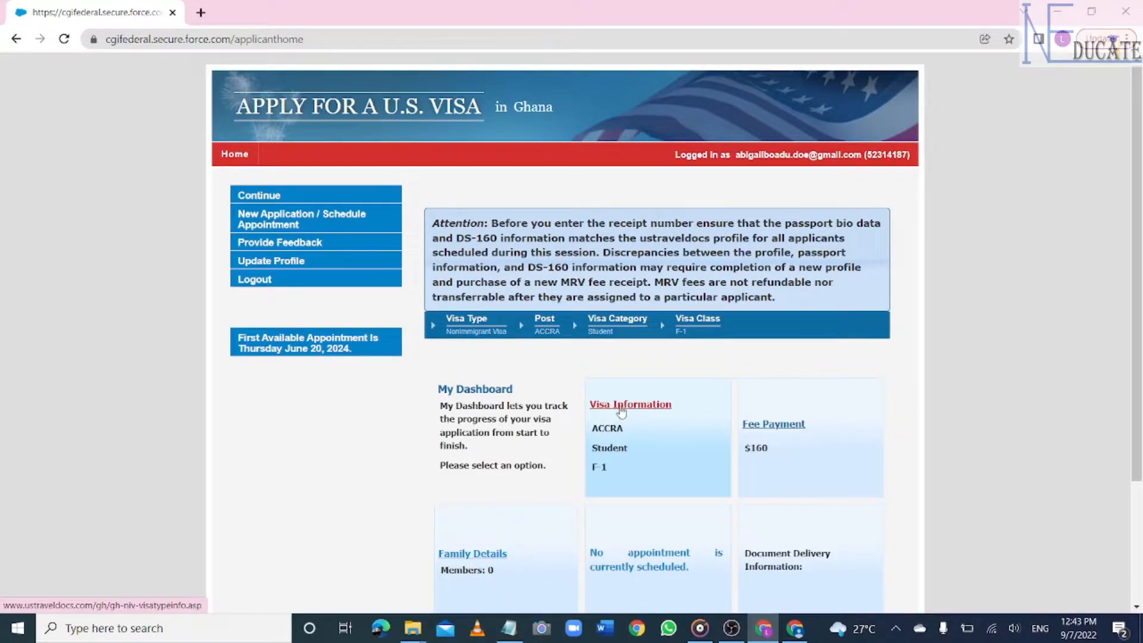
- Read the Visa Information > DS-160 Information page and follow its 'here' link to the online form
{"action": "left_click", "coordinate": [631, 408]}
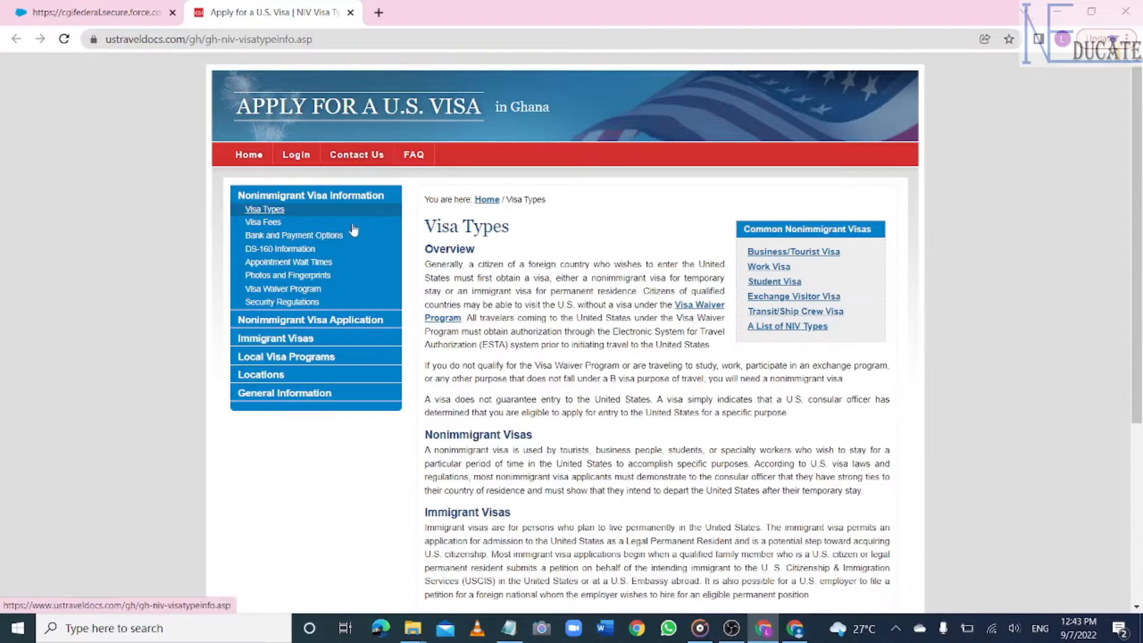
{"action": "left_click", "coordinate": [295, 251]}
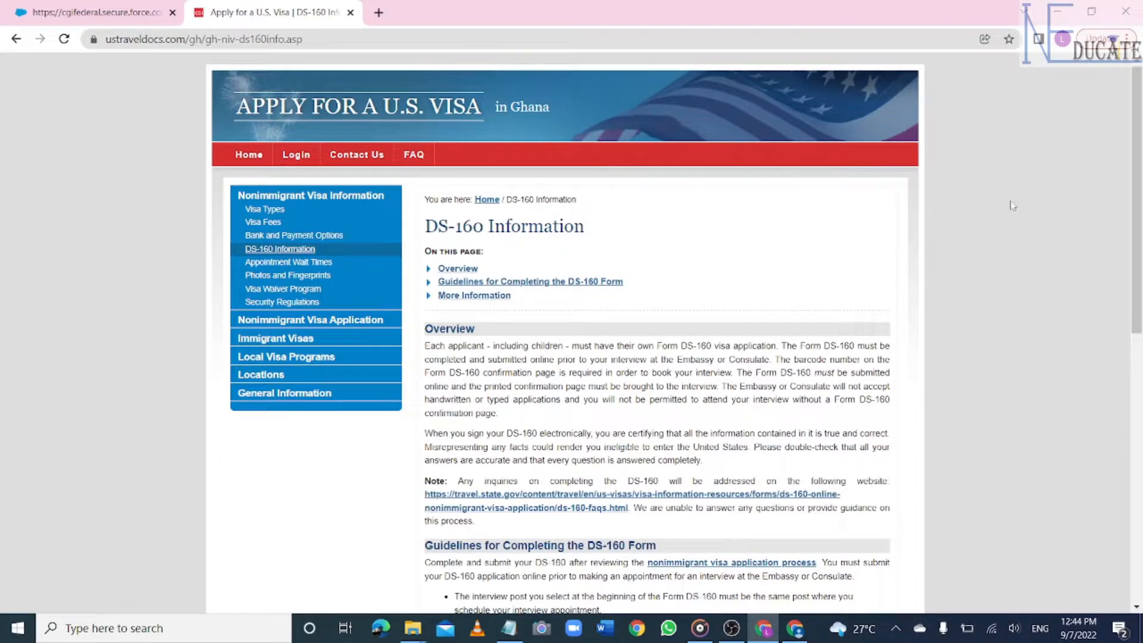
{"action": "left_click_drag", "start_coordinate": [1139, 190], "coordinate": [1139, 296]}
{"action": "scroll", "coordinate": [724, 438], "scroll_direction": "down", "scroll_amount": 3}
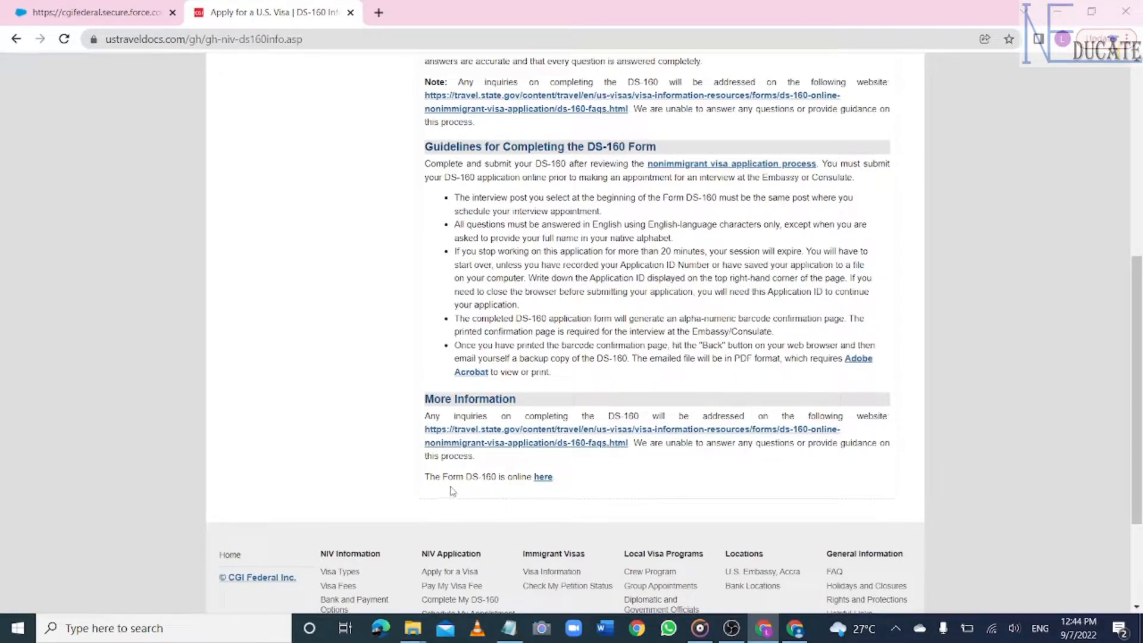
{"action": "left_click", "coordinate": [543, 477]}
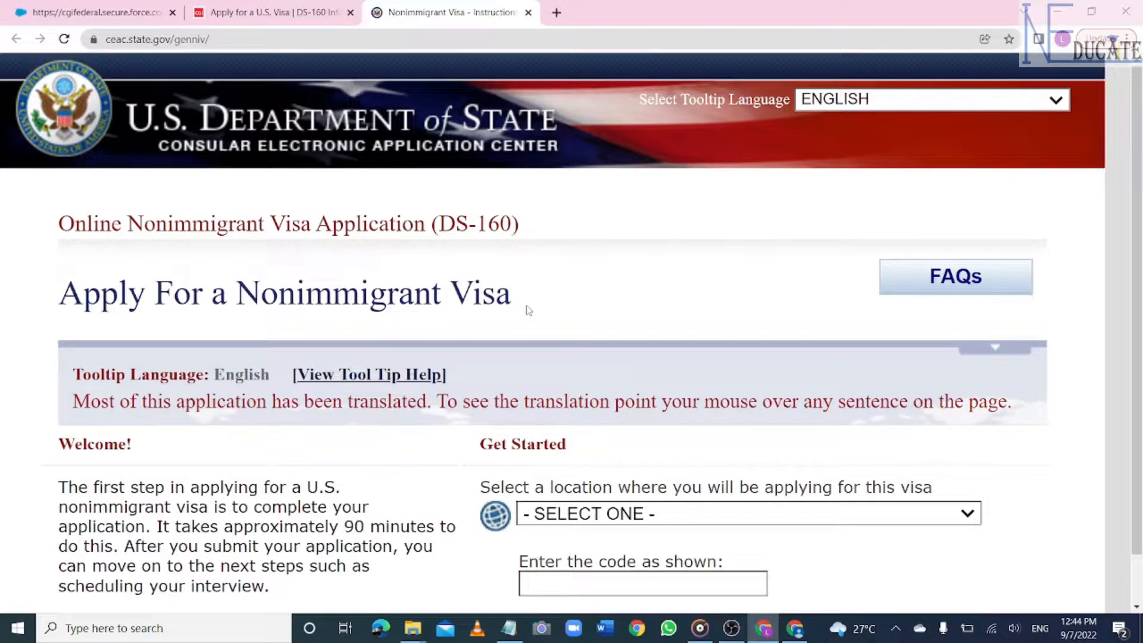
- Select GHANA, ACCRA as the location, enter the captcha code, and start a new application
{"action": "scroll", "coordinate": [528, 310], "scroll_direction": "down", "scroll_amount": 3}
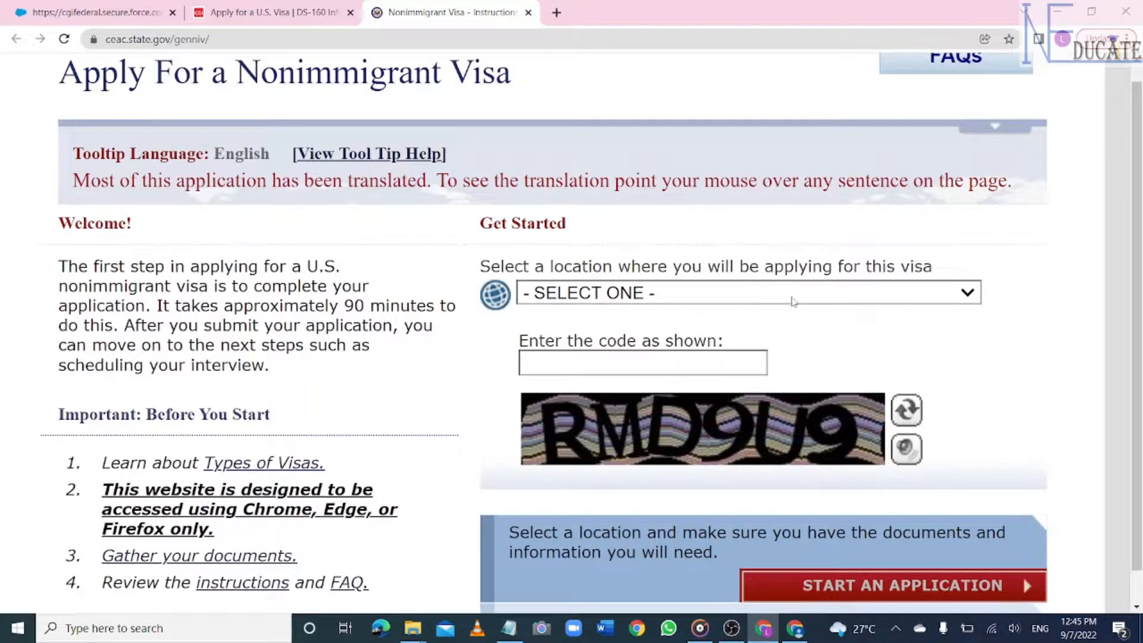
{"action": "left_click", "coordinate": [864, 292]}
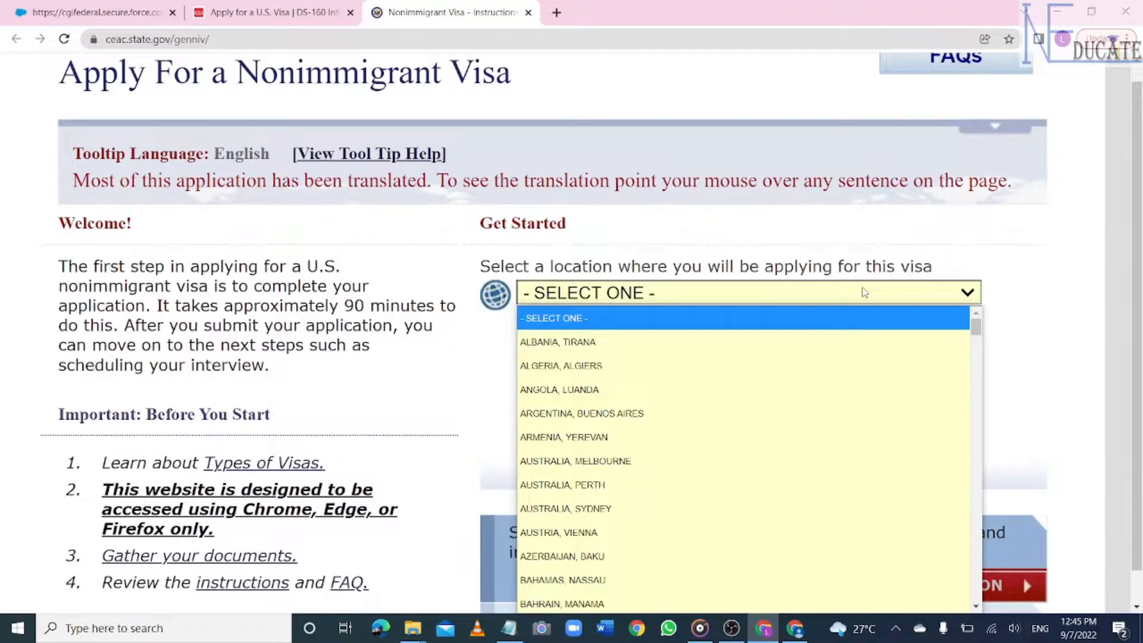
{"action": "type", "text": "gh"}
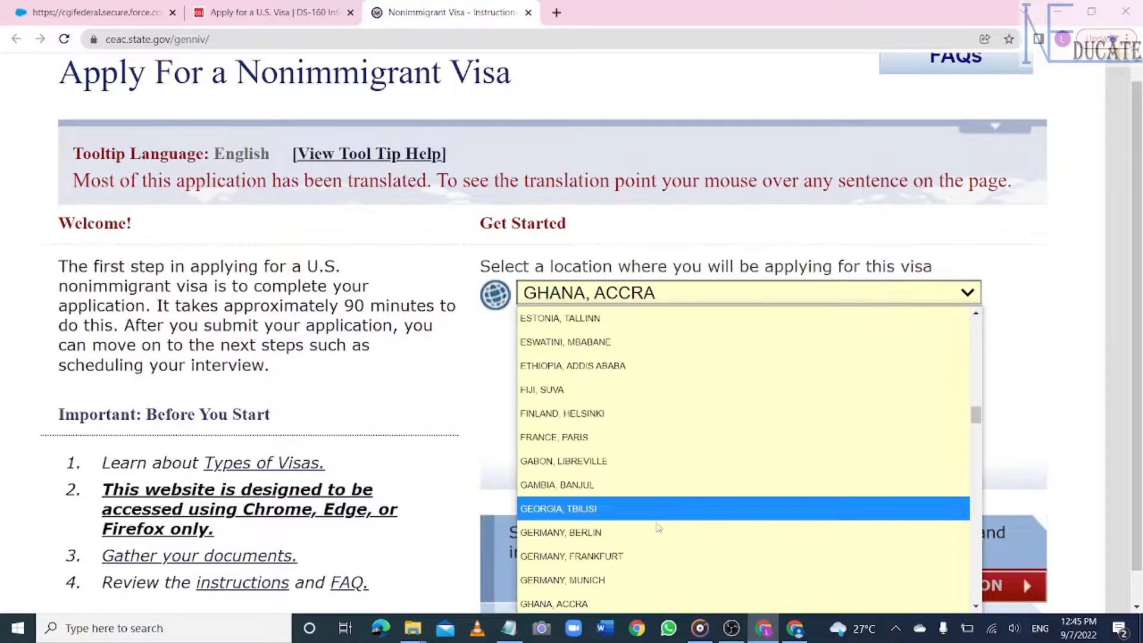
{"action": "left_click", "coordinate": [607, 601]}
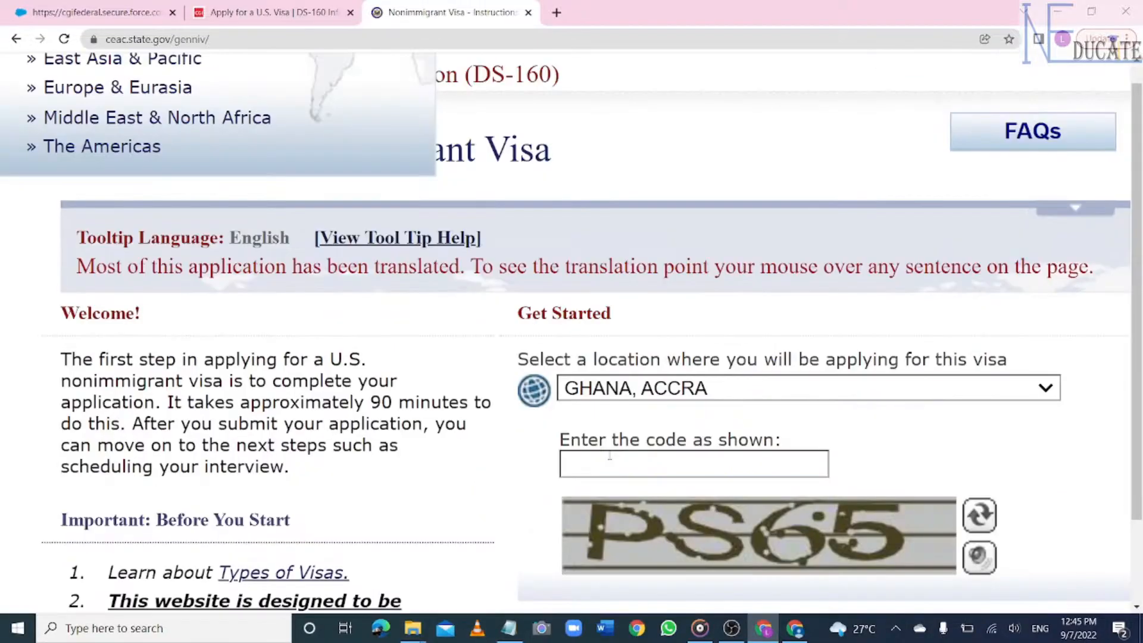
{"action": "left_click", "coordinate": [610, 456]}
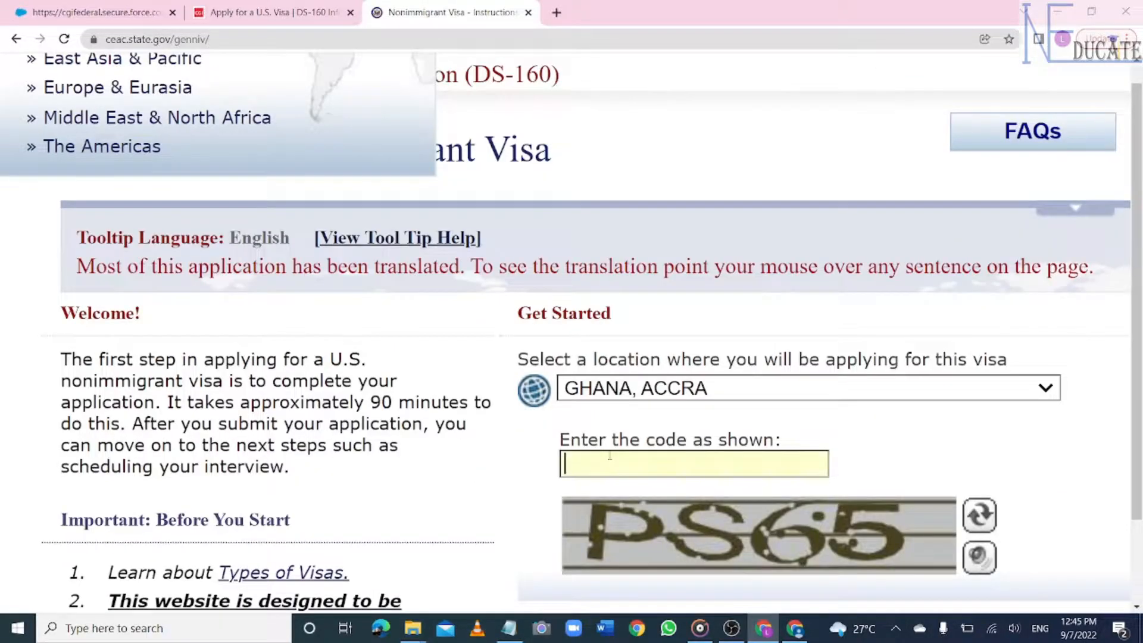
{"action": "type", "text": "PS6T"}
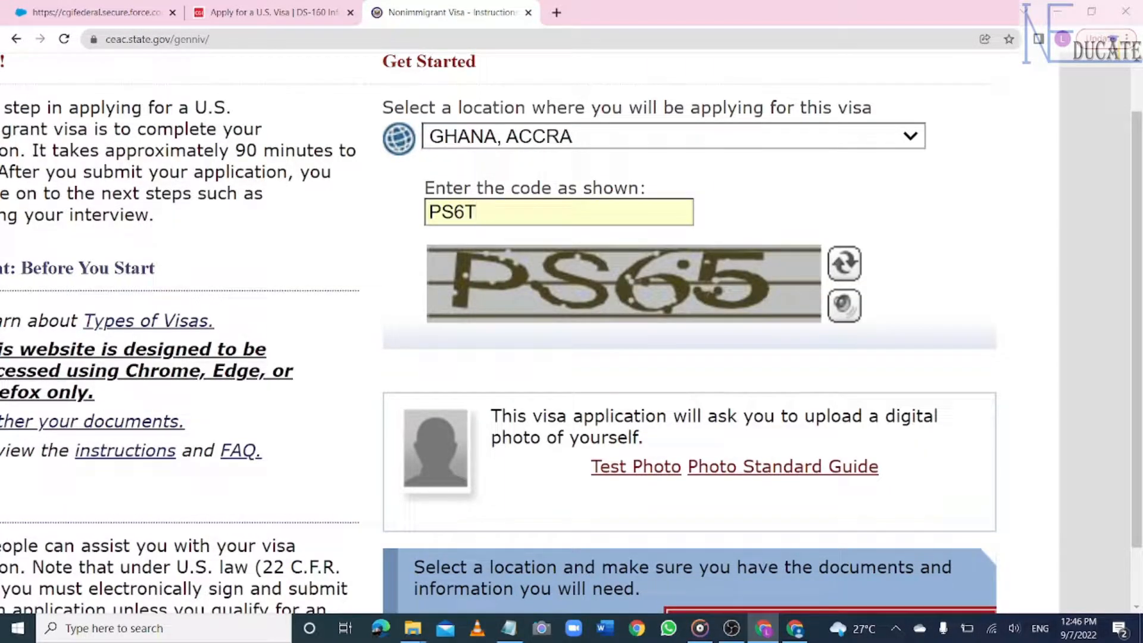
{"action": "scroll", "coordinate": [571, 333], "scroll_direction": "down", "scroll_amount": 3}
{"action": "scroll", "coordinate": [572, 333], "scroll_direction": "down", "scroll_amount": 2}
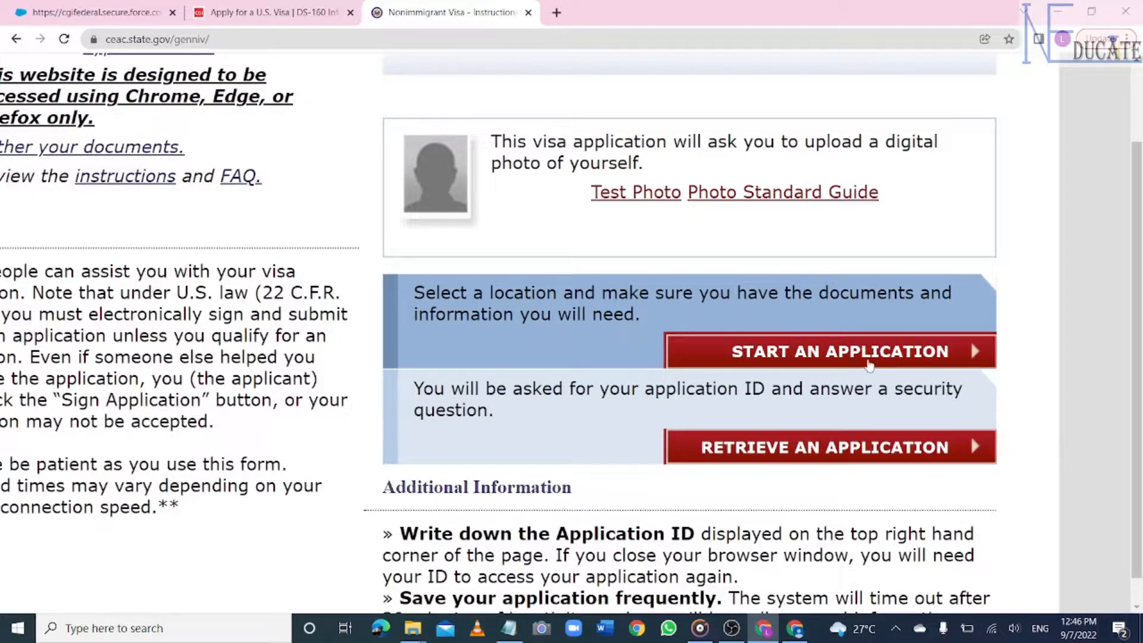
{"action": "left_click", "coordinate": [829, 356]}
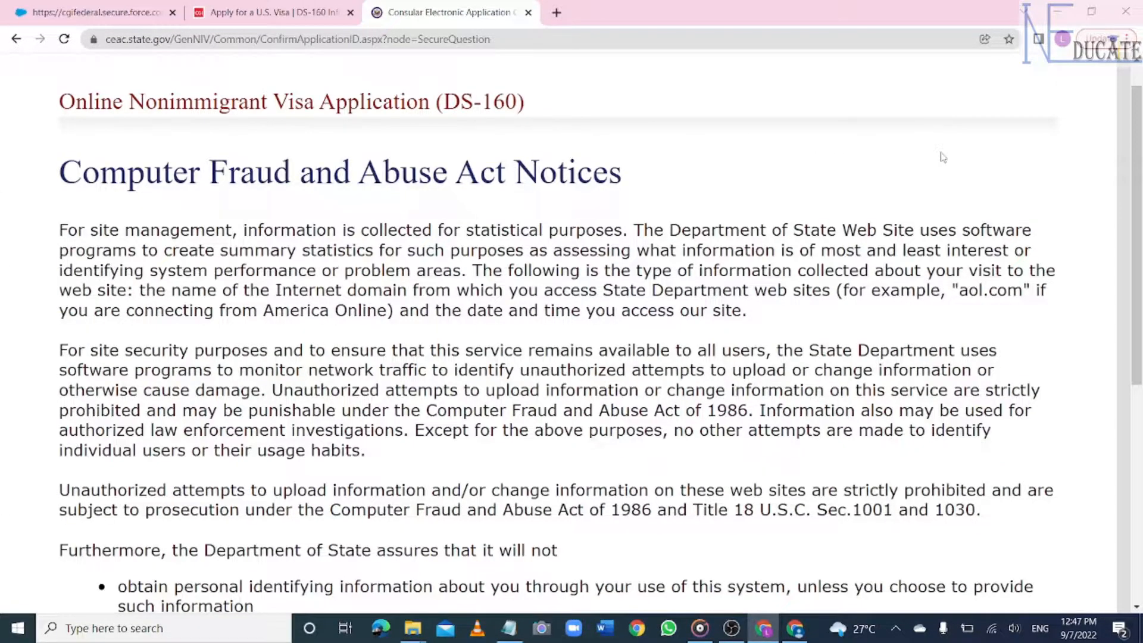
- Agree to the Computer Fraud and Abuse Act notices
{"action": "scroll", "coordinate": [943, 157], "scroll_direction": "down", "scroll_amount": 5}
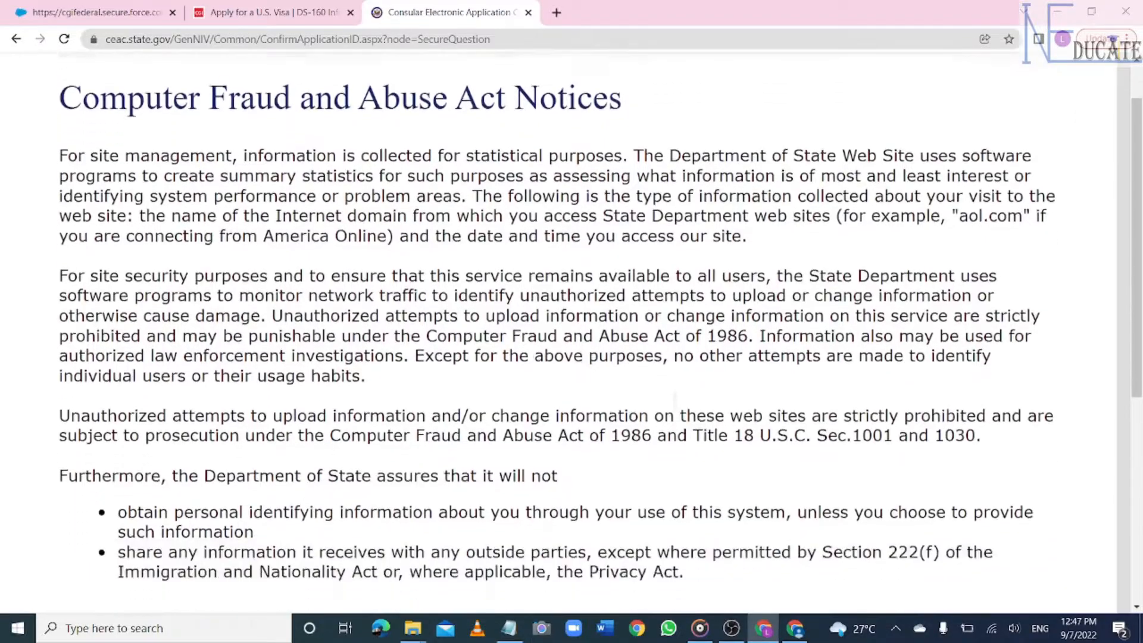
{"action": "scroll", "coordinate": [571, 331], "scroll_direction": "down", "scroll_amount": 6}
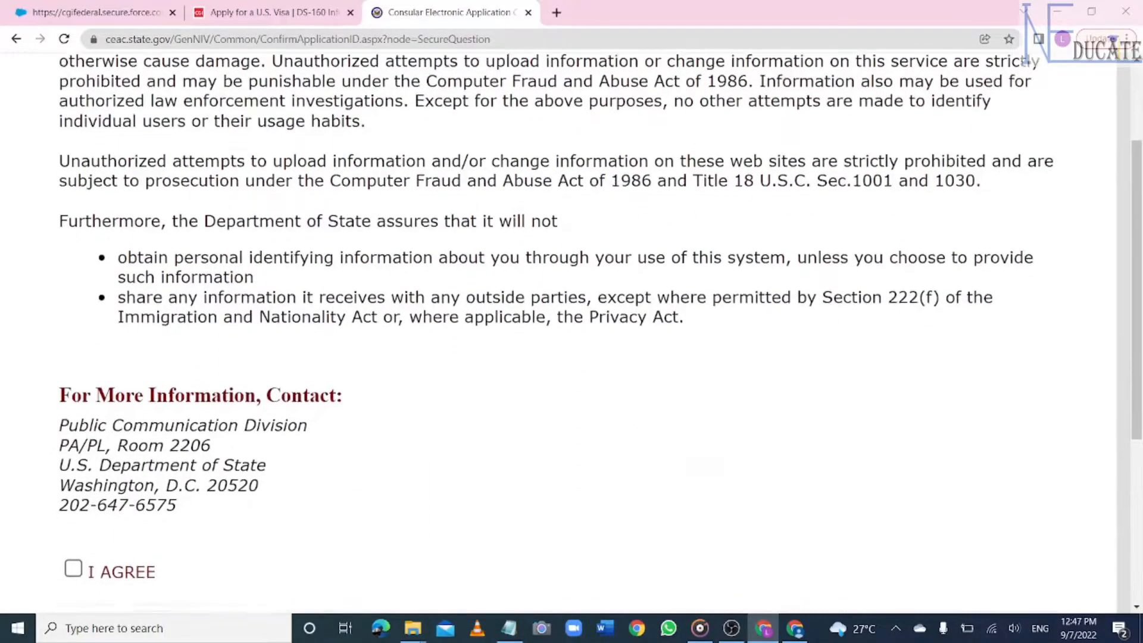
{"action": "scroll", "coordinate": [572, 331], "scroll_direction": "down", "scroll_amount": 1}
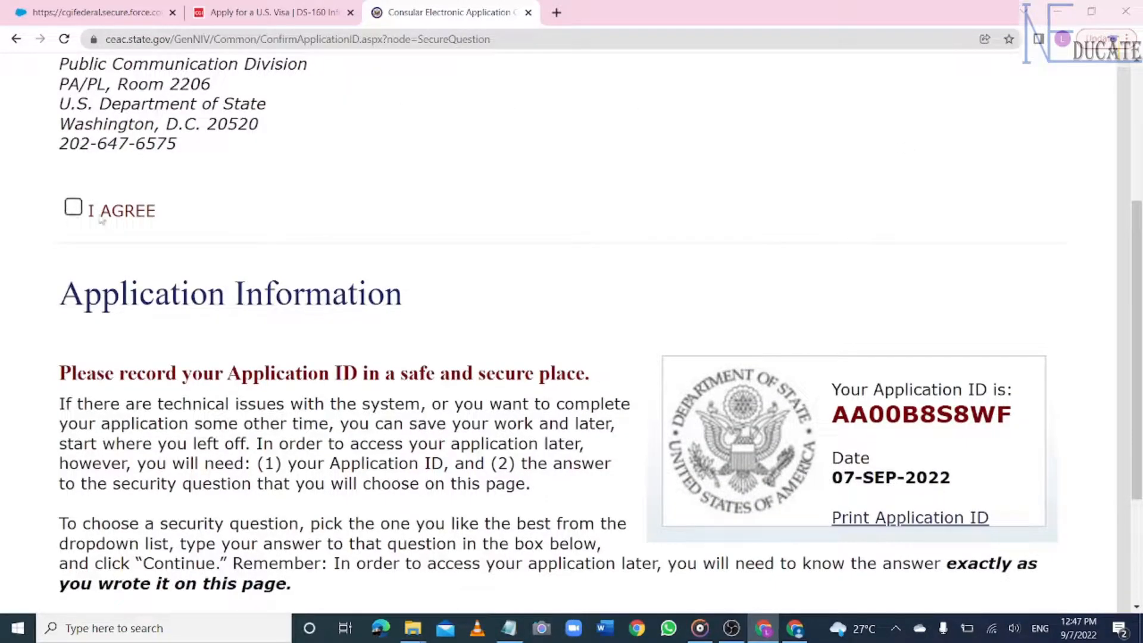
{"action": "left_click", "coordinate": [74, 208]}
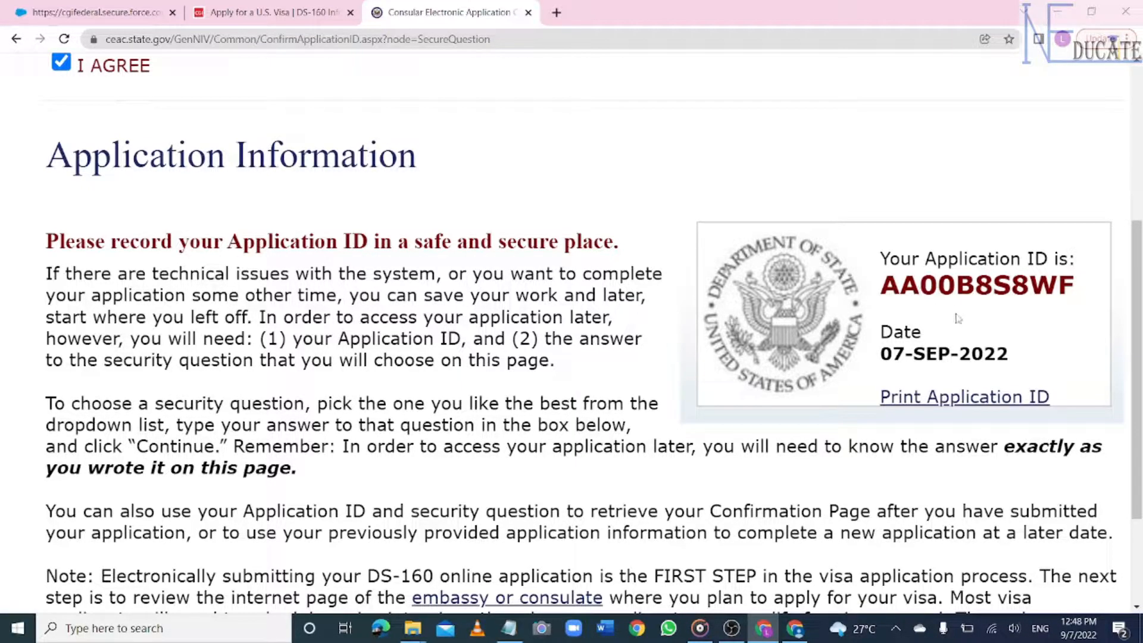
- Answer the security question and continue to the Personal Information 1 page
{"action": "scroll", "coordinate": [955, 298], "scroll_direction": "down", "scroll_amount": 9}
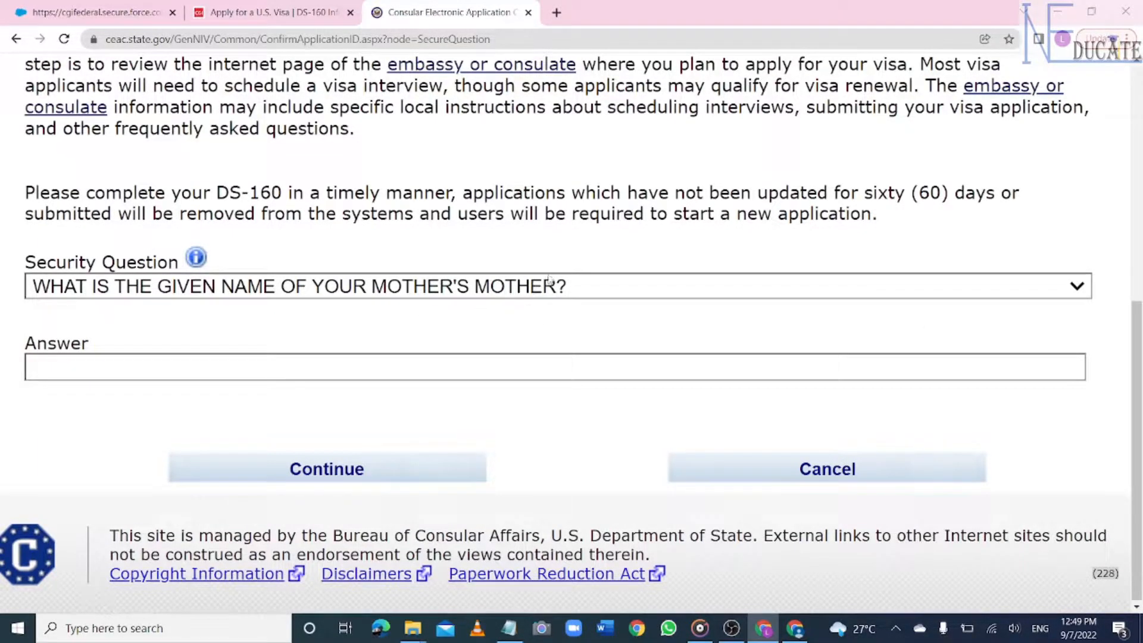
{"action": "left_click", "coordinate": [135, 364]}
{"action": "type", "text": "POMAAH"}
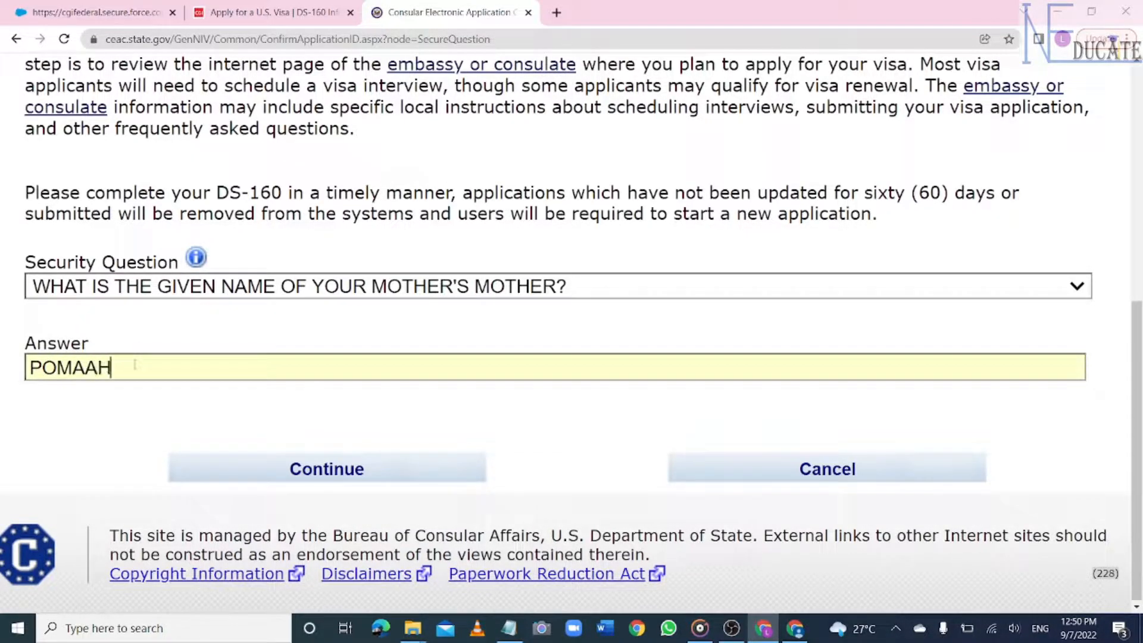
{"action": "left_click", "coordinate": [332, 474]}
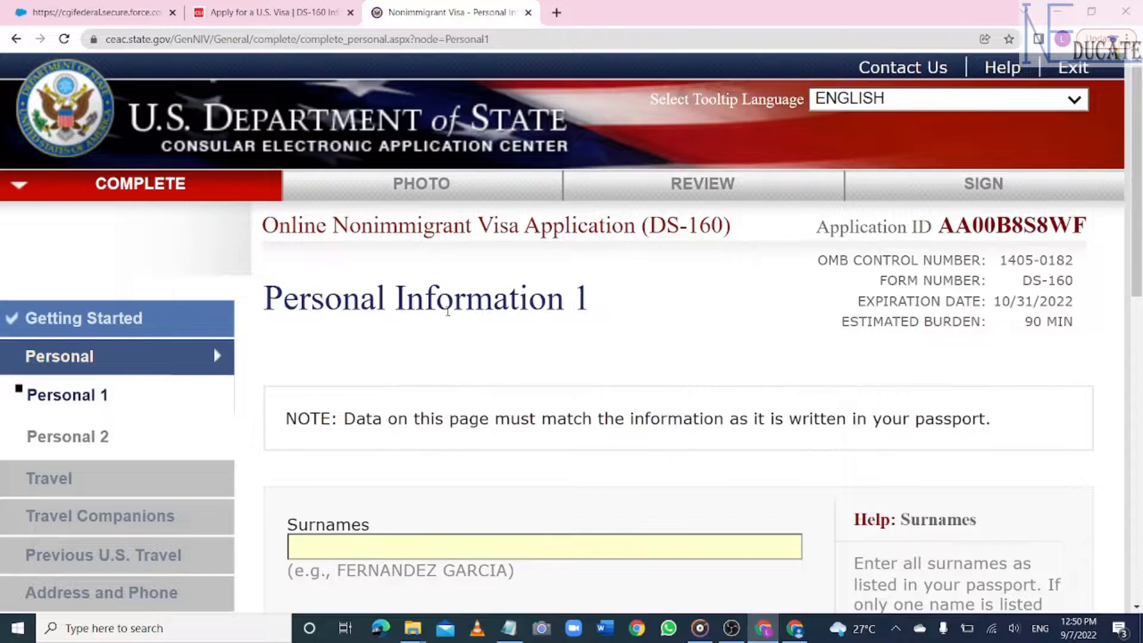
- Enter the applicant's surname and given names on Personal Information 1
{"action": "scroll", "coordinate": [447, 310], "scroll_direction": "down", "scroll_amount": 1}
{"action": "scroll", "coordinate": [346, 290], "scroll_direction": "down", "scroll_amount": 4}
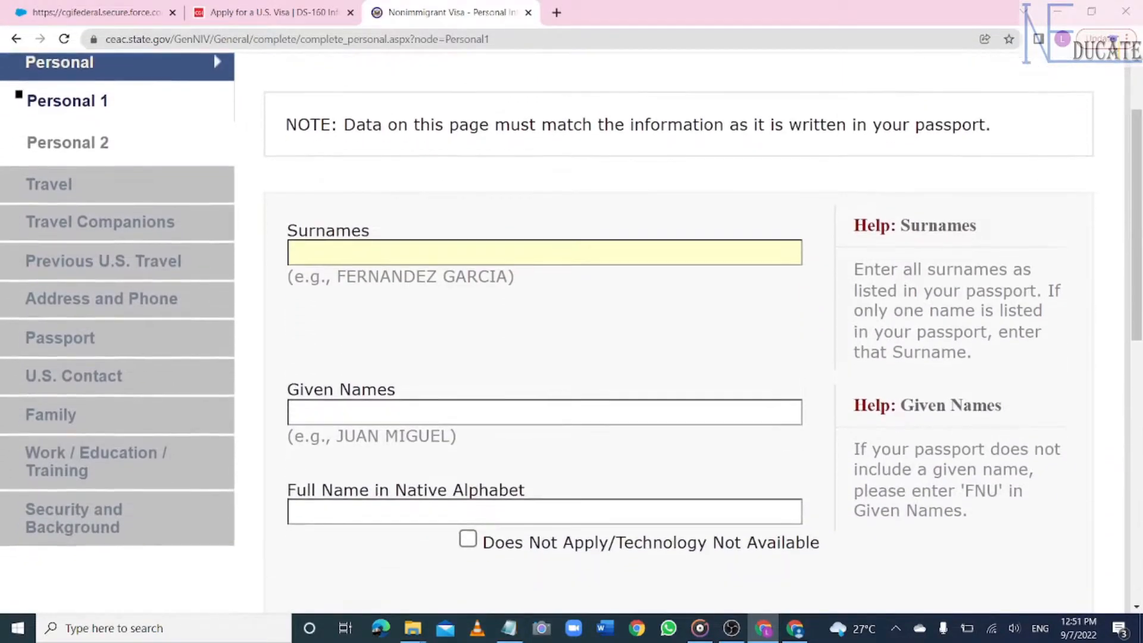
{"action": "scroll", "coordinate": [346, 290], "scroll_direction": "up", "scroll_amount": 1}
{"action": "left_click", "coordinate": [347, 290]}
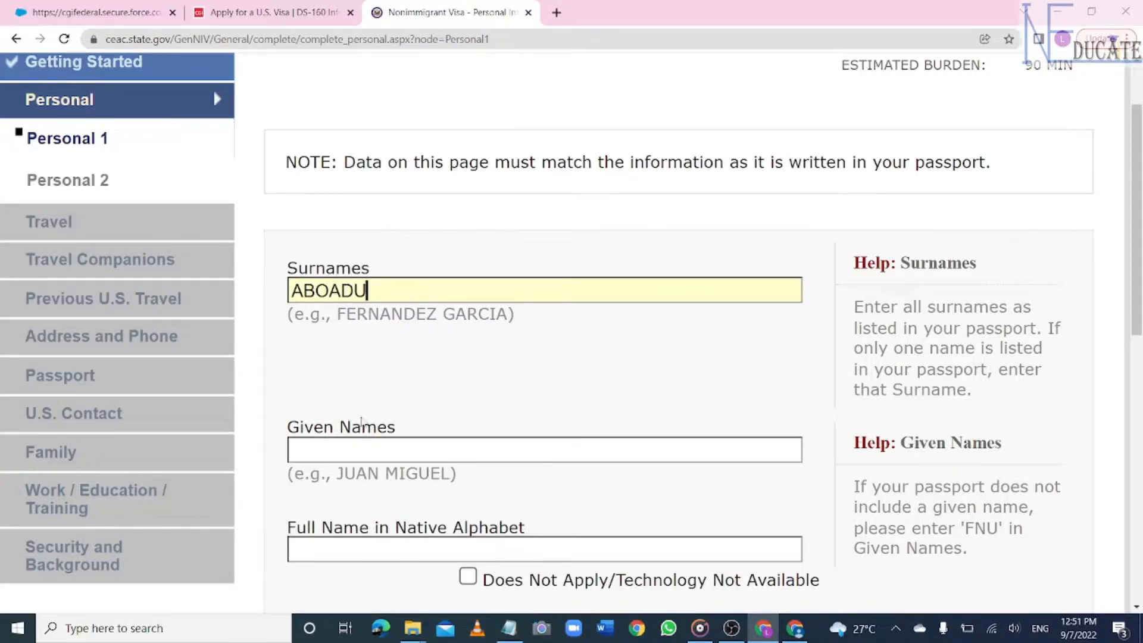
{"action": "left_click", "coordinate": [364, 448]}
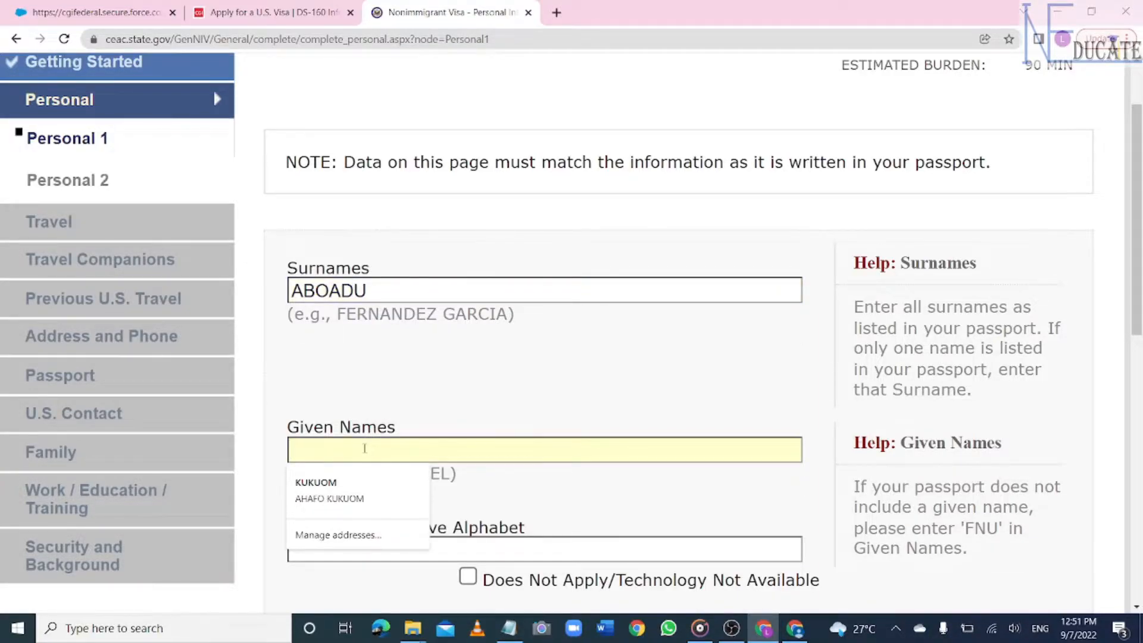
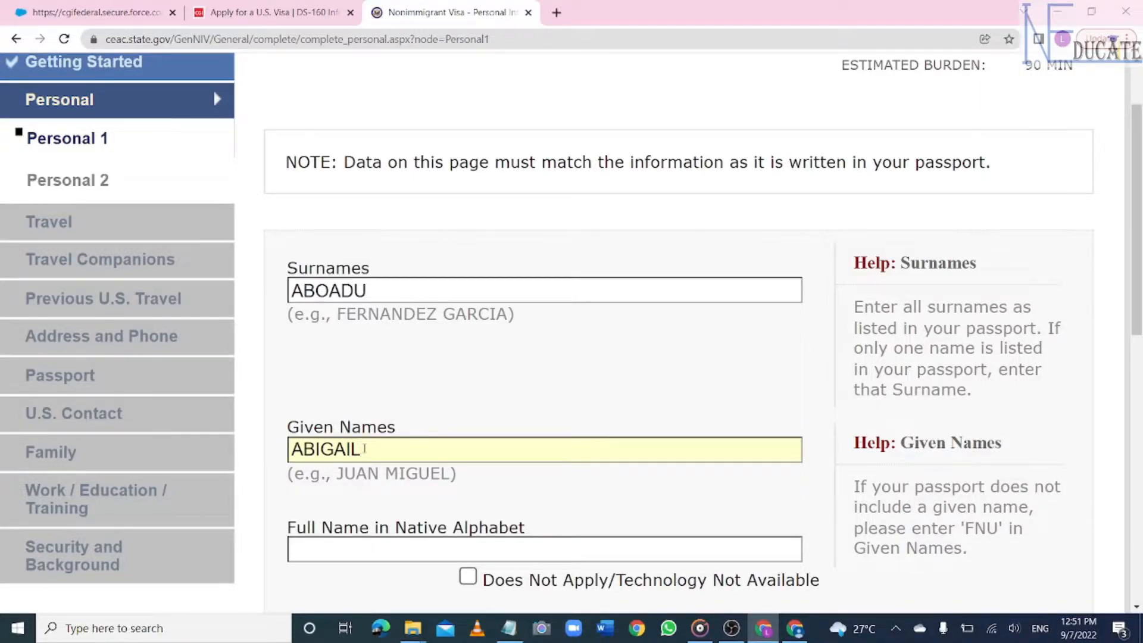
- Mark the native-alphabet name Does Not Apply and answer No to other names and telecode
{"action": "scroll", "coordinate": [572, 334], "scroll_direction": "down", "scroll_amount": 5}
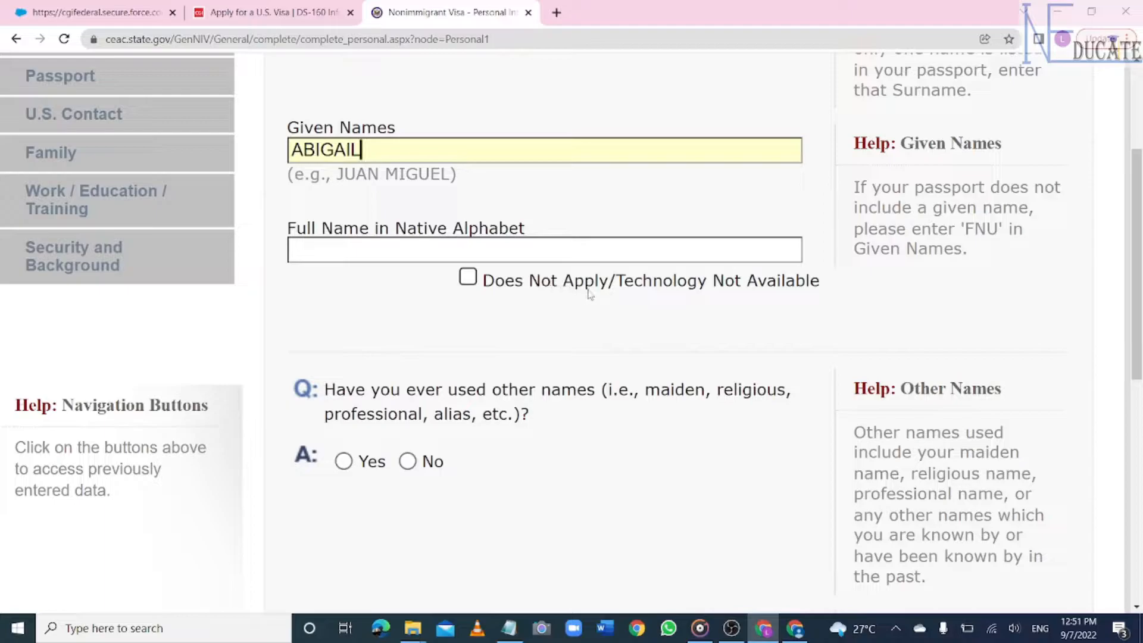
{"action": "left_click", "coordinate": [470, 278]}
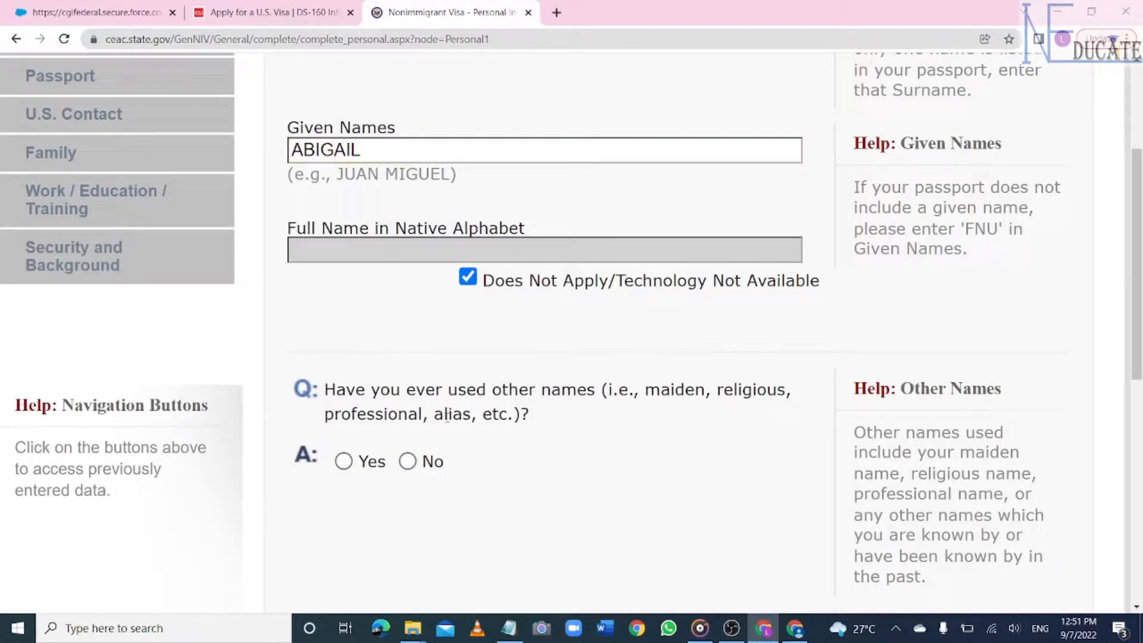
{"action": "scroll", "coordinate": [447, 418], "scroll_direction": "down", "scroll_amount": 3}
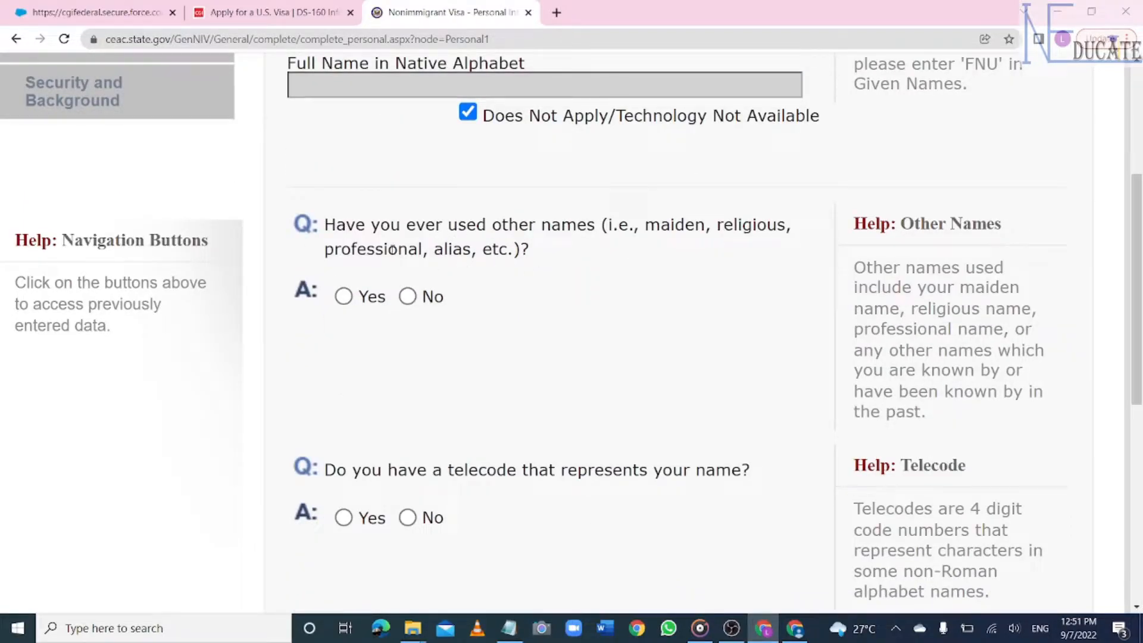
{"action": "left_click", "coordinate": [409, 297]}
{"action": "scroll", "coordinate": [362, 228], "scroll_direction": "down", "scroll_amount": 5}
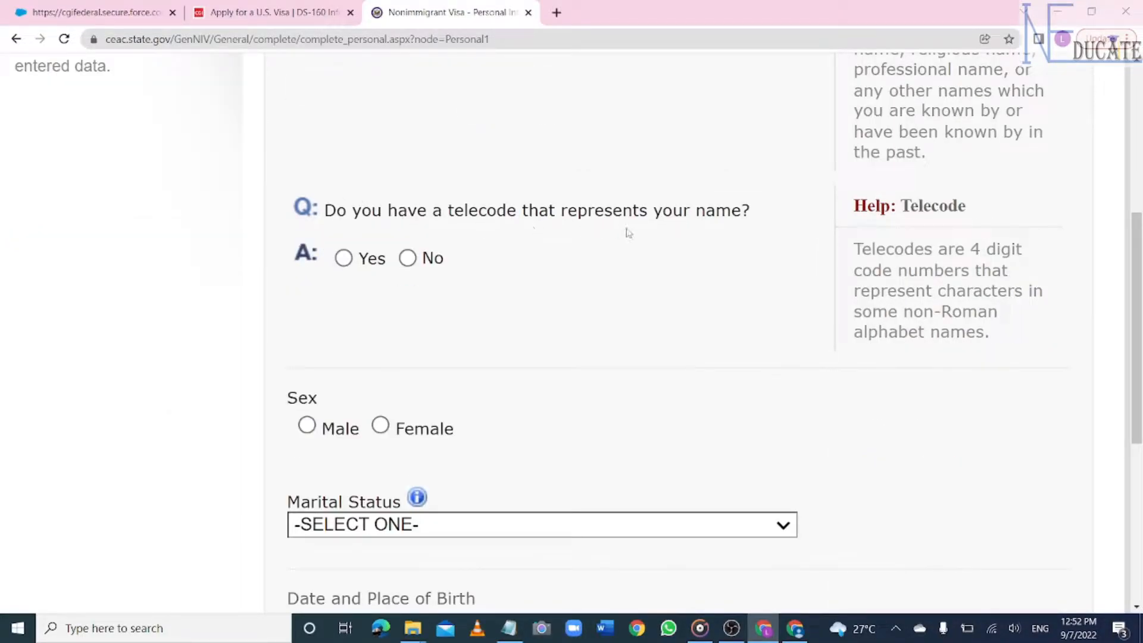
{"action": "left_click", "coordinate": [408, 259]}
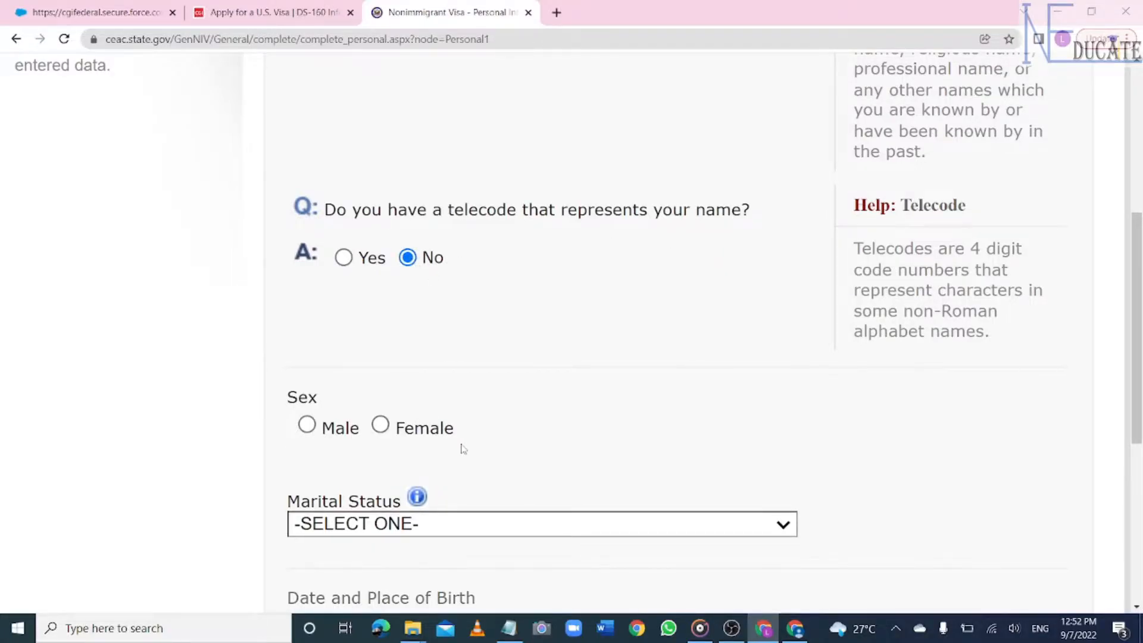
- Set sex to Female and marital status to SINGLE
{"action": "scroll", "coordinate": [463, 448], "scroll_direction": "down", "scroll_amount": 5}
{"action": "left_click", "coordinate": [381, 185]}
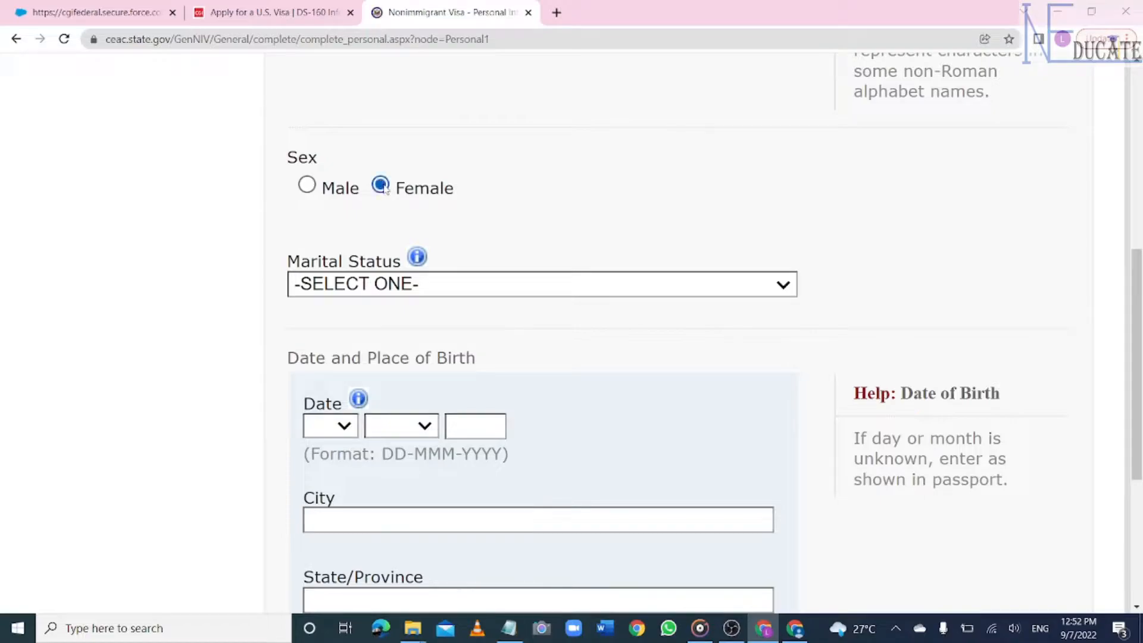
{"action": "left_click", "coordinate": [762, 287]}
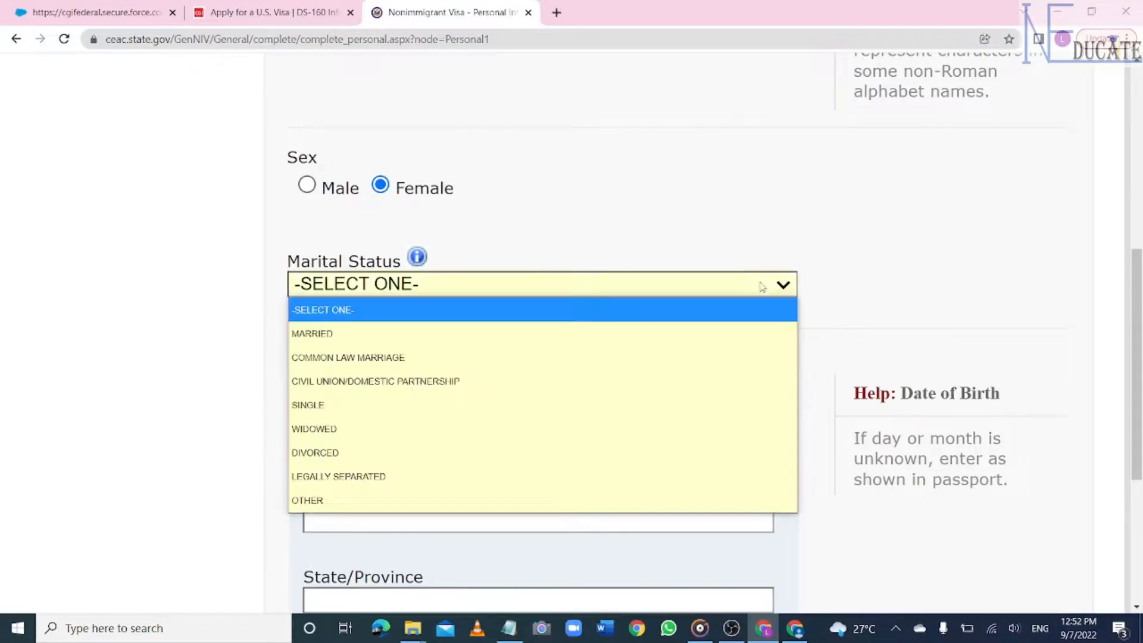
{"action": "left_click", "coordinate": [323, 406]}
{"action": "scroll", "coordinate": [625, 357], "scroll_direction": "down", "scroll_amount": 3}
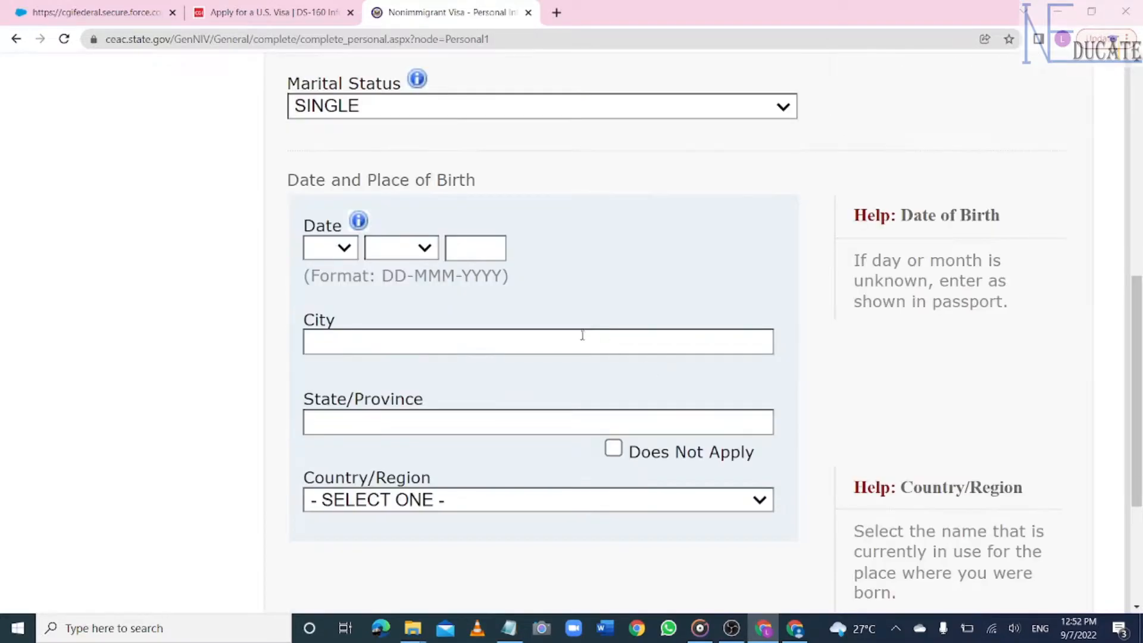
{"action": "left_click", "coordinate": [344, 249]}
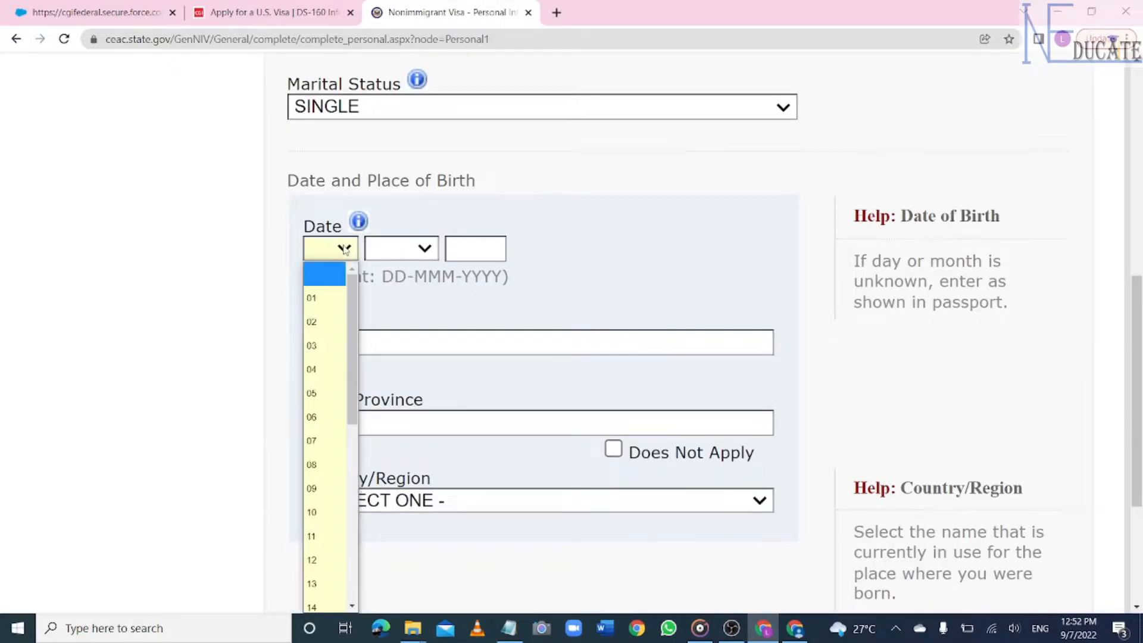
{"action": "left_click", "coordinate": [337, 322]}
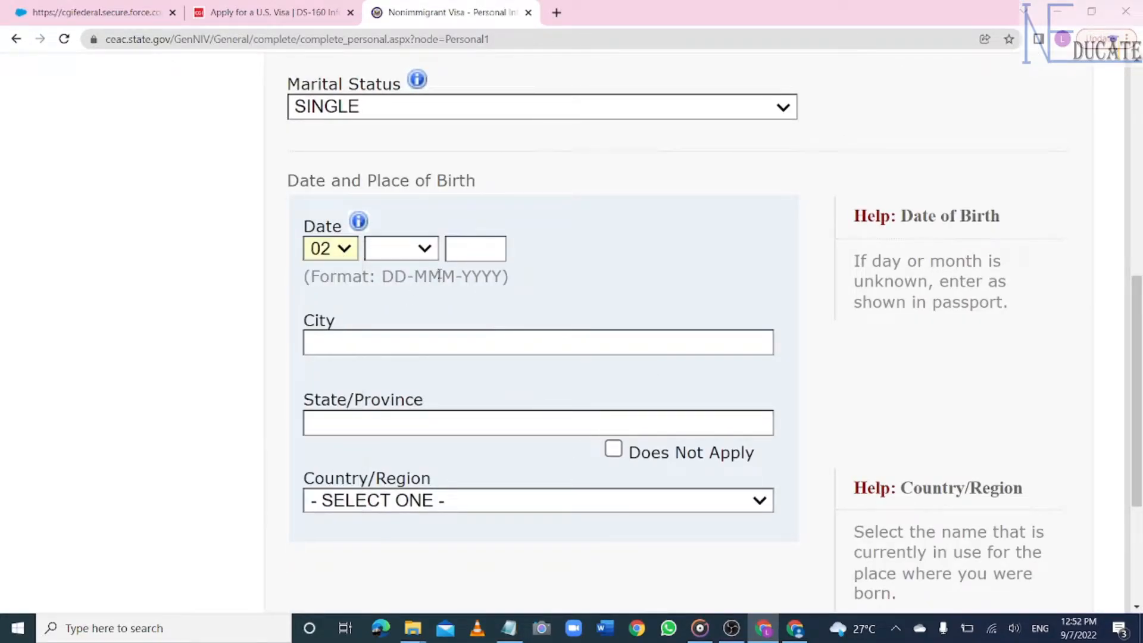
{"action": "left_click", "coordinate": [428, 247]}
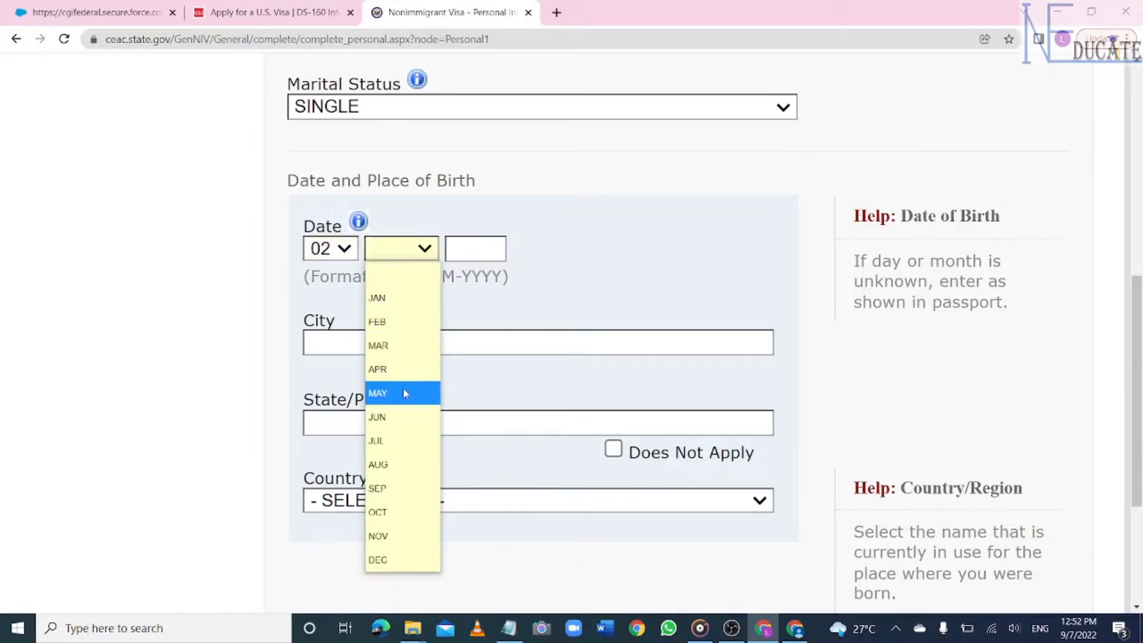
{"action": "left_click", "coordinate": [397, 392]}
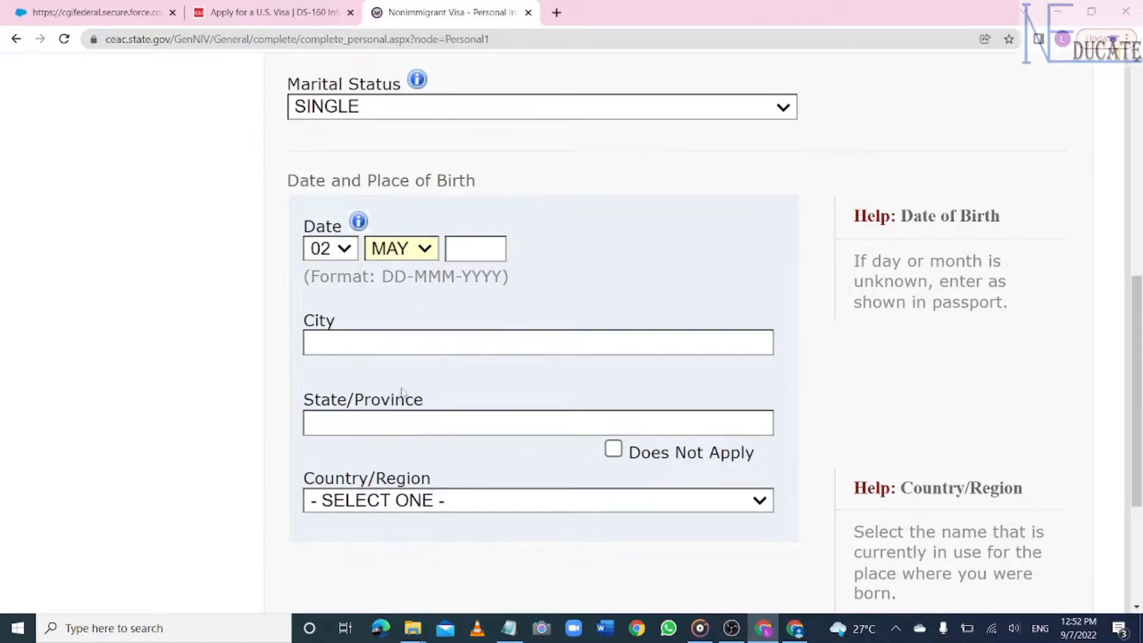
{"action": "type", "text": "1993"}
- Enter birthplace ACCRA, state Does Not Apply, country GHANA, and save the page
{"action": "left_click", "coordinate": [458, 341]}
{"action": "type", "text": "ACCRA"}
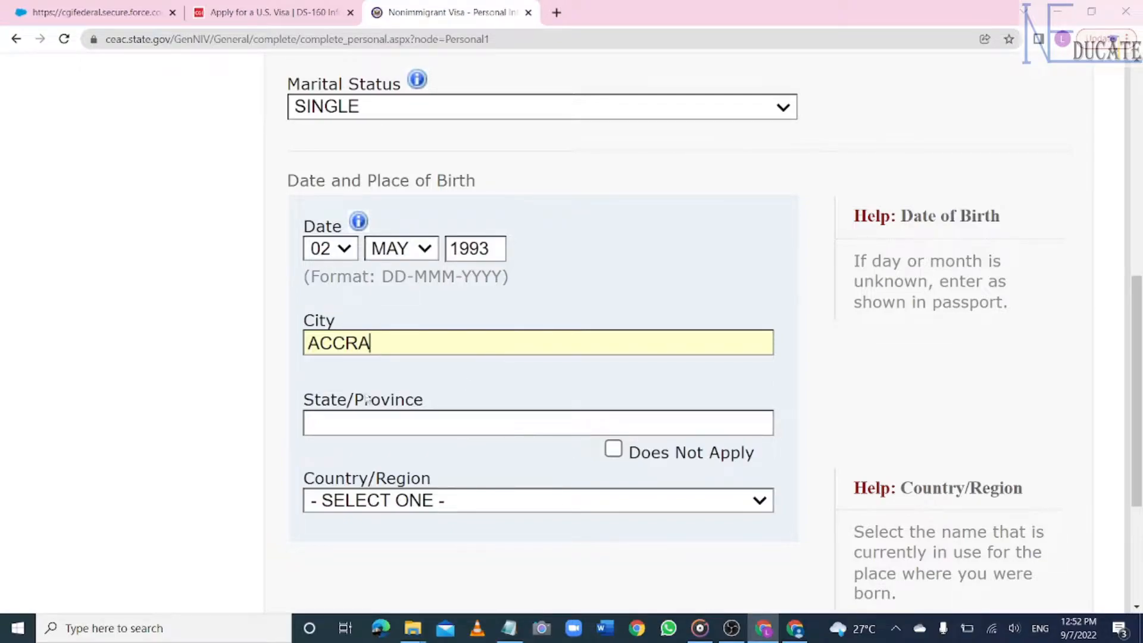
{"action": "left_click", "coordinate": [613, 448]}
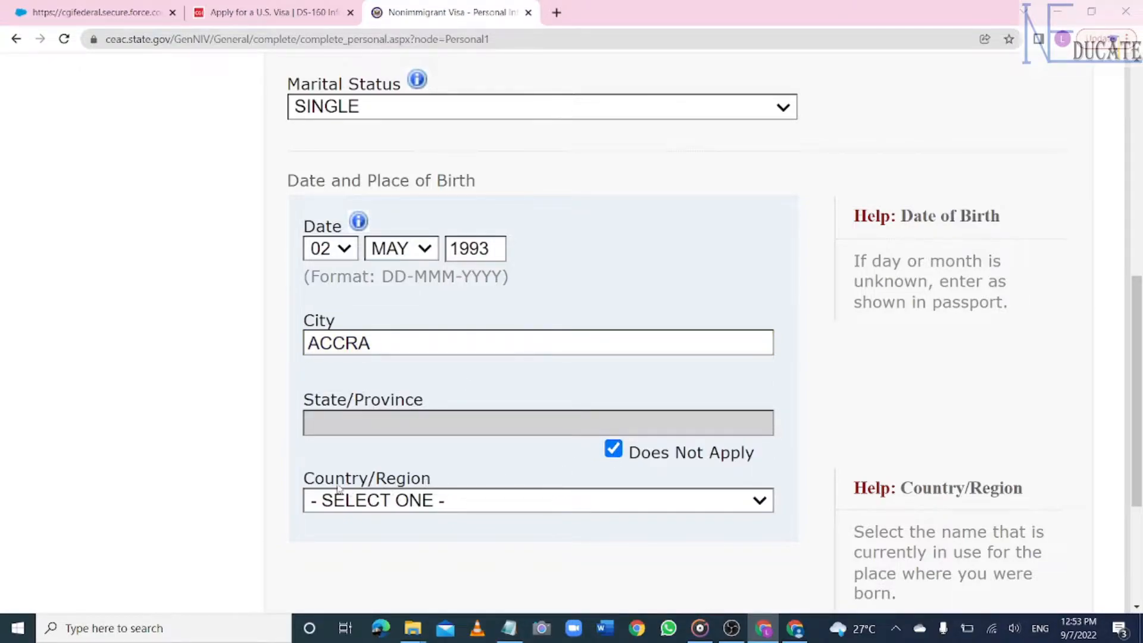
{"action": "left_click", "coordinate": [510, 505]}
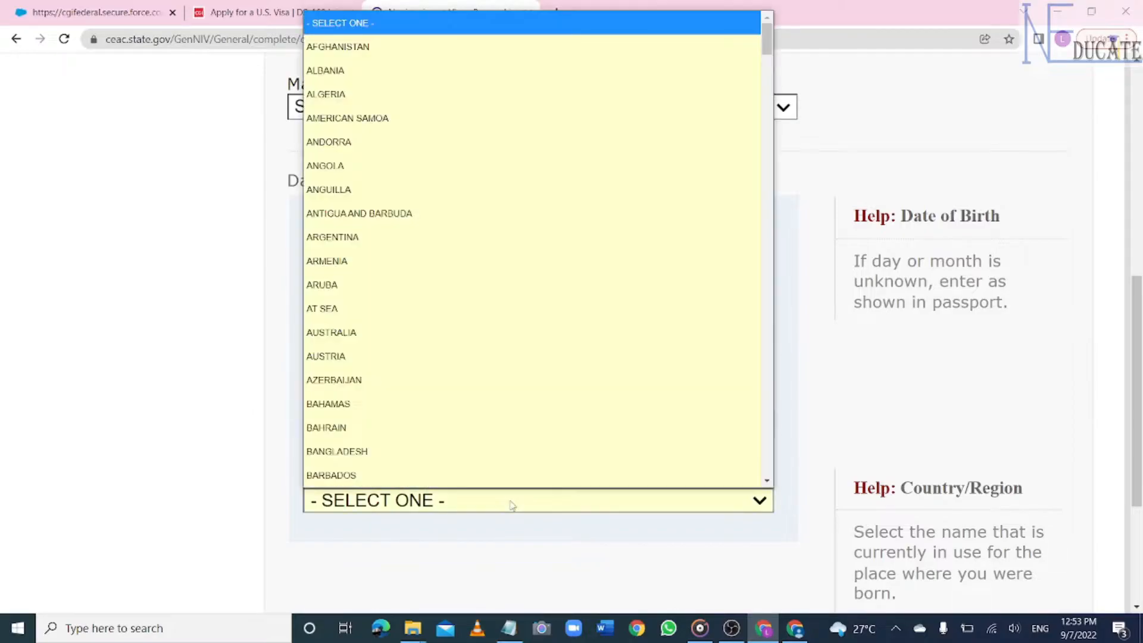
{"action": "type", "text": "gh"}
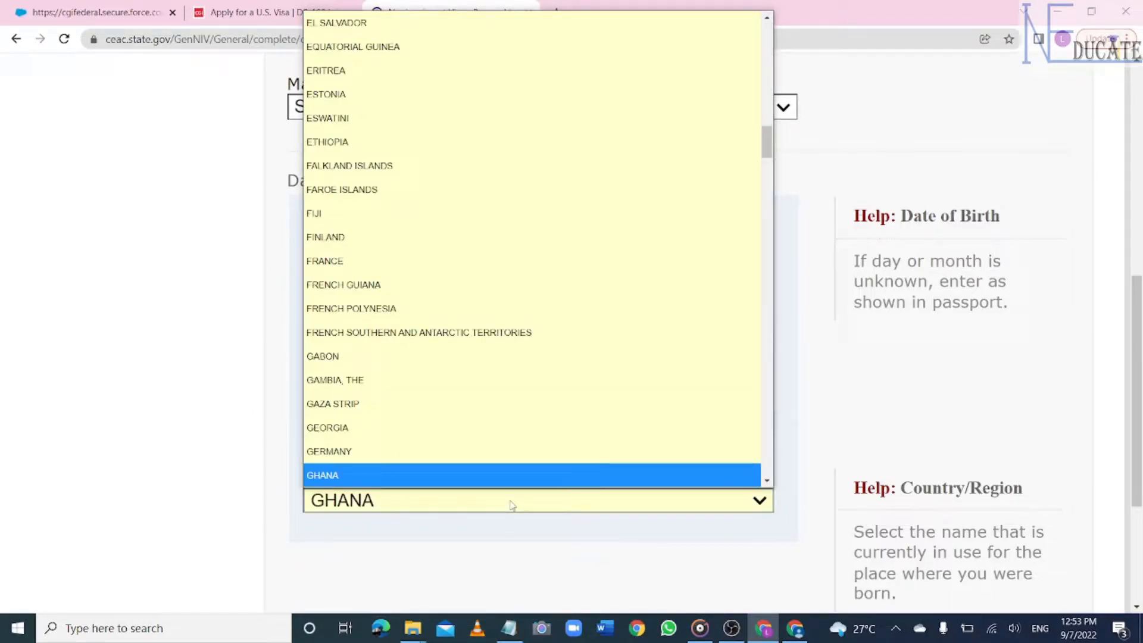
{"action": "left_click", "coordinate": [483, 481]}
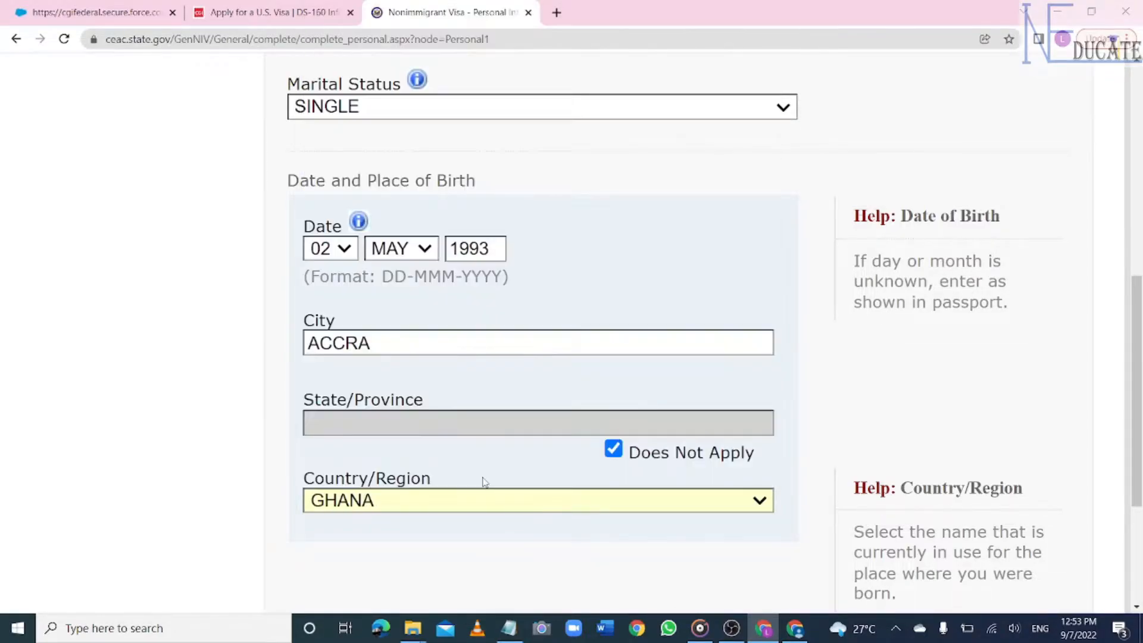
{"action": "scroll", "coordinate": [917, 408], "scroll_direction": "down", "scroll_amount": 10}
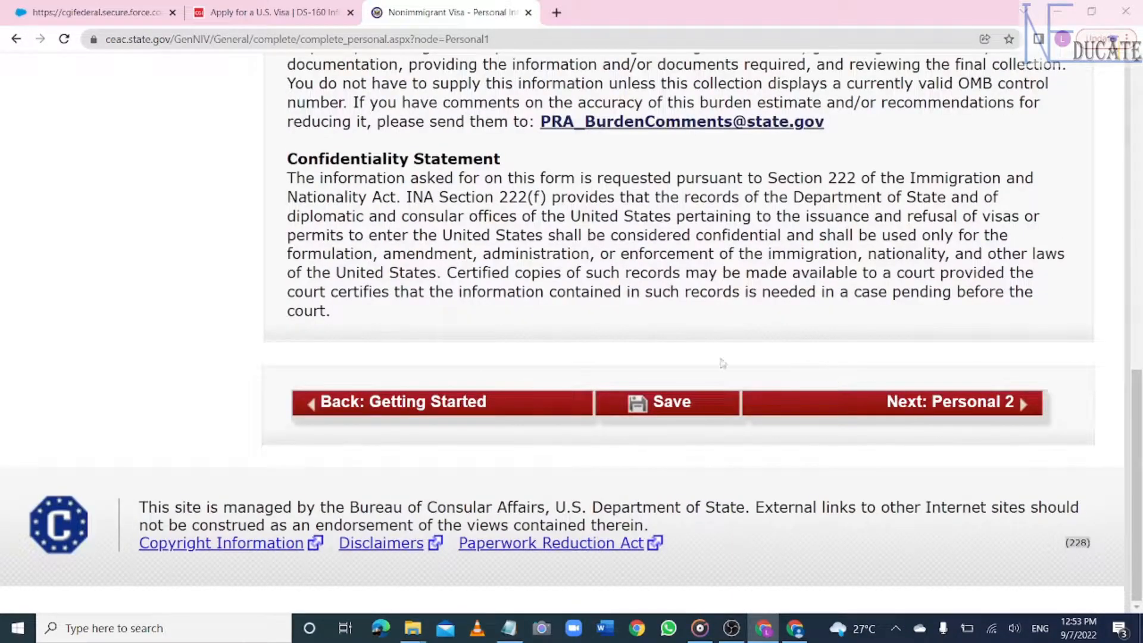
{"action": "left_click", "coordinate": [663, 408]}
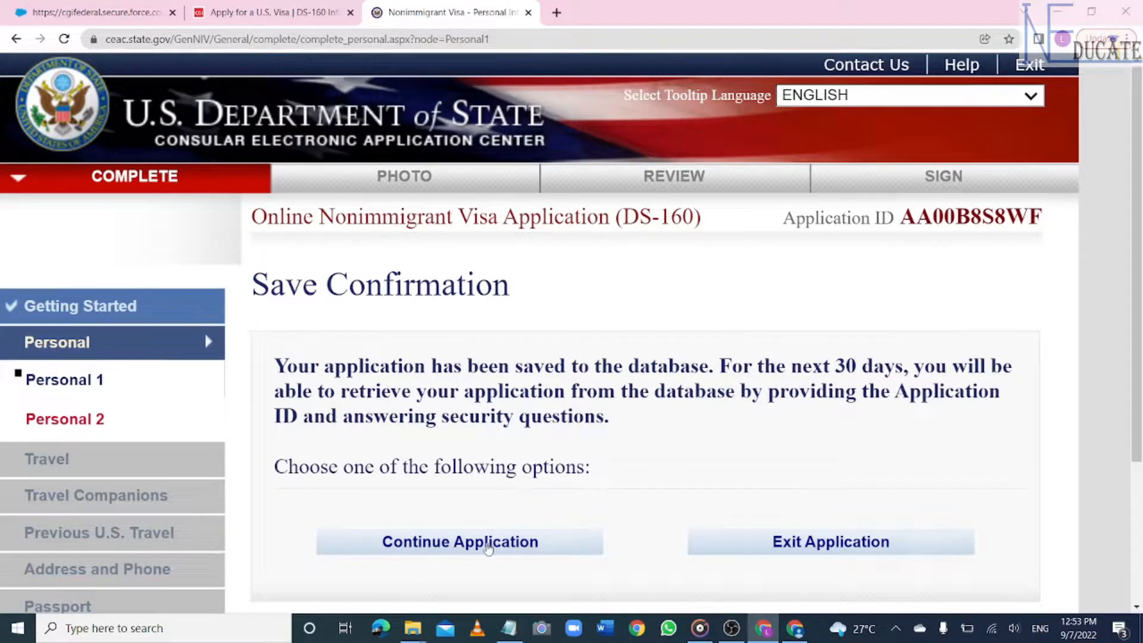
- Continue from the Save Confirmation and advance to Next: Personal 2
{"action": "left_click", "coordinate": [470, 546]}
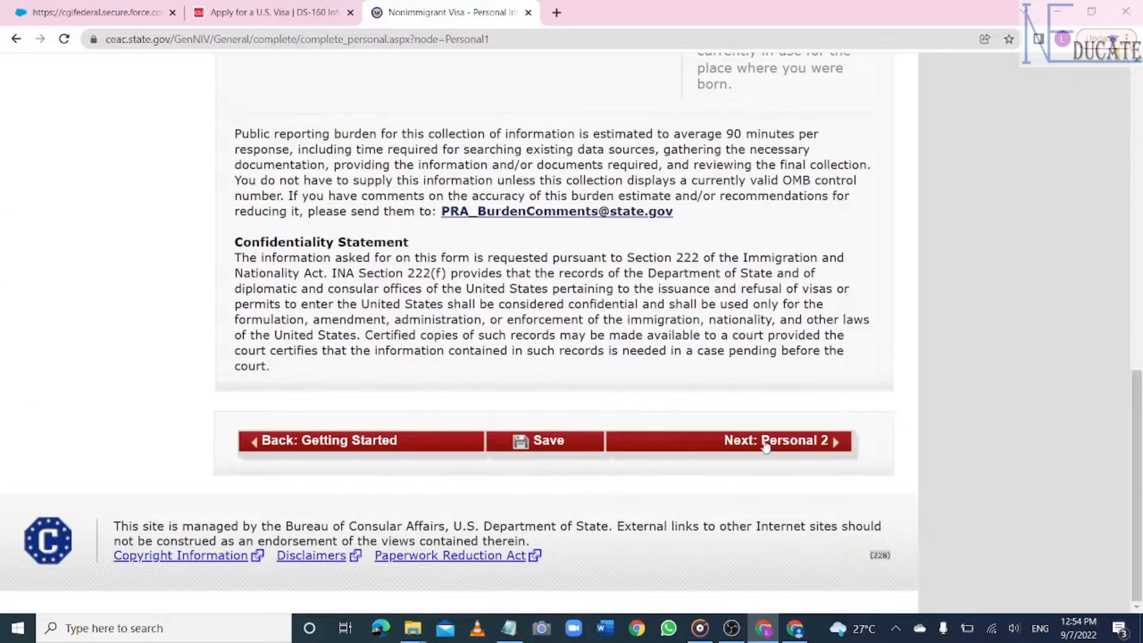
{"action": "left_click", "coordinate": [790, 445]}
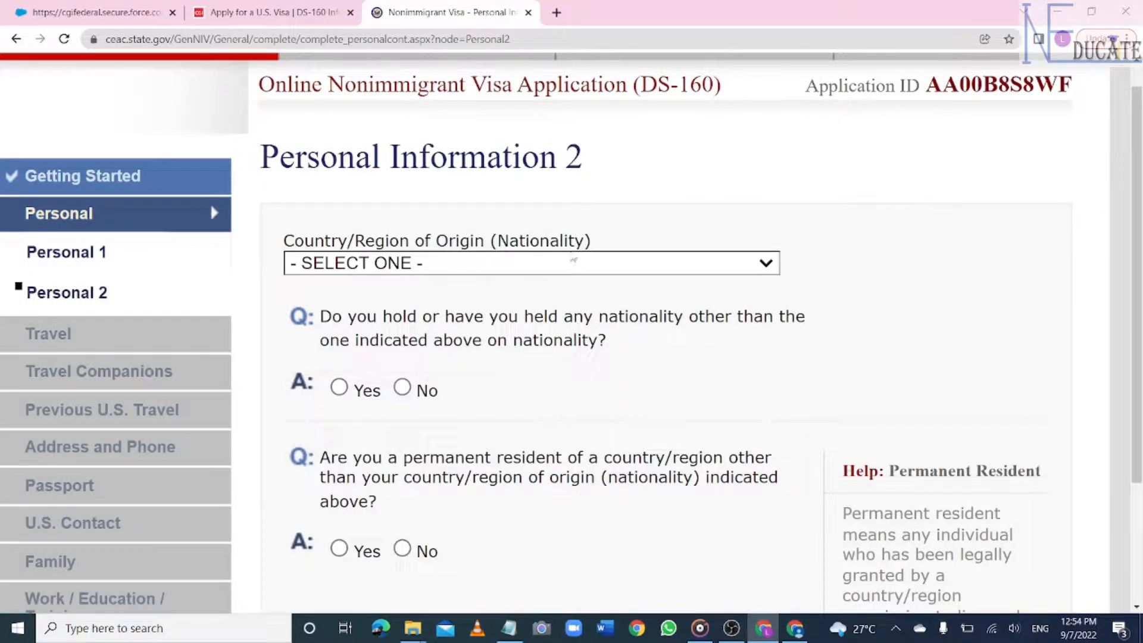
- Set nationality to GHANA and answer No to other nationality and permanent residency
{"action": "left_click", "coordinate": [599, 259]}
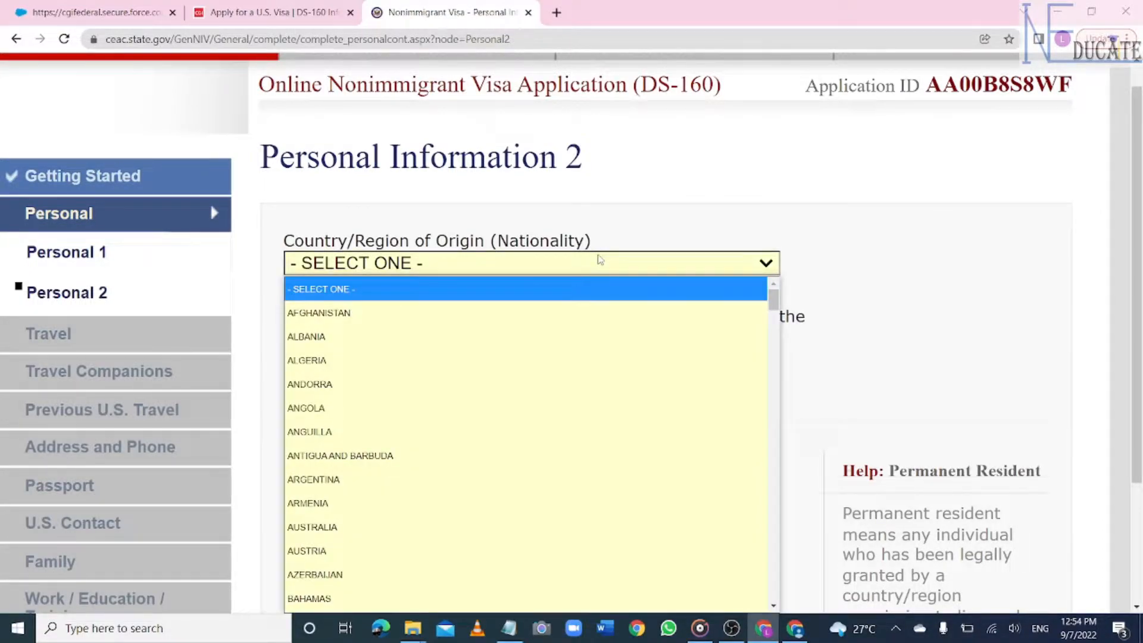
{"action": "type", "text": "gh"}
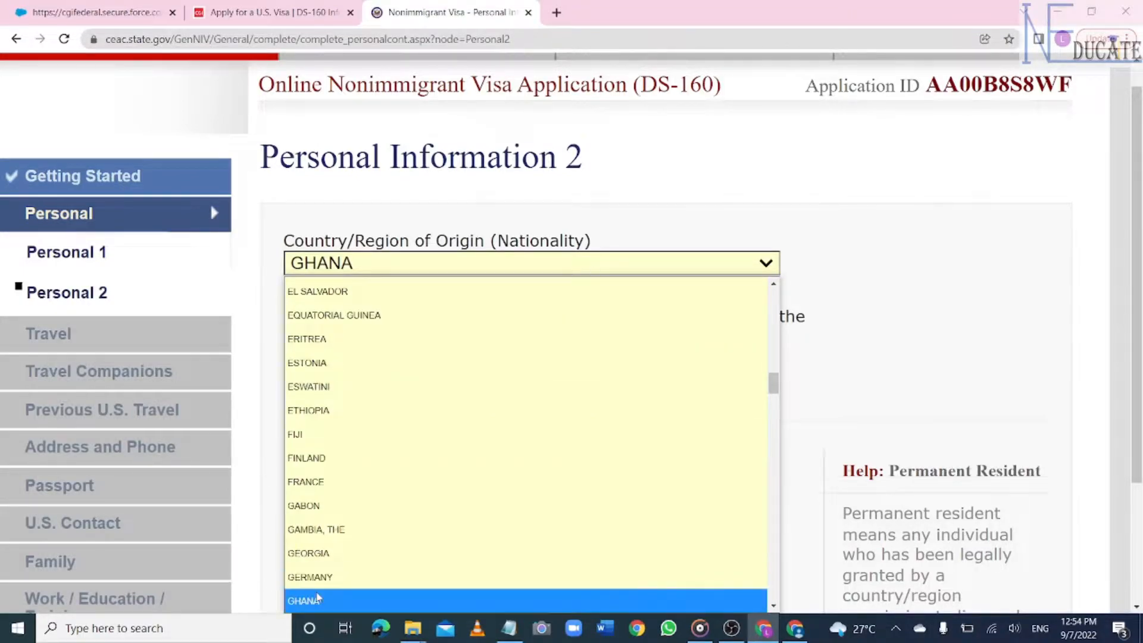
{"action": "left_click", "coordinate": [326, 601]}
{"action": "scroll", "coordinate": [346, 268], "scroll_direction": "down", "scroll_amount": 1}
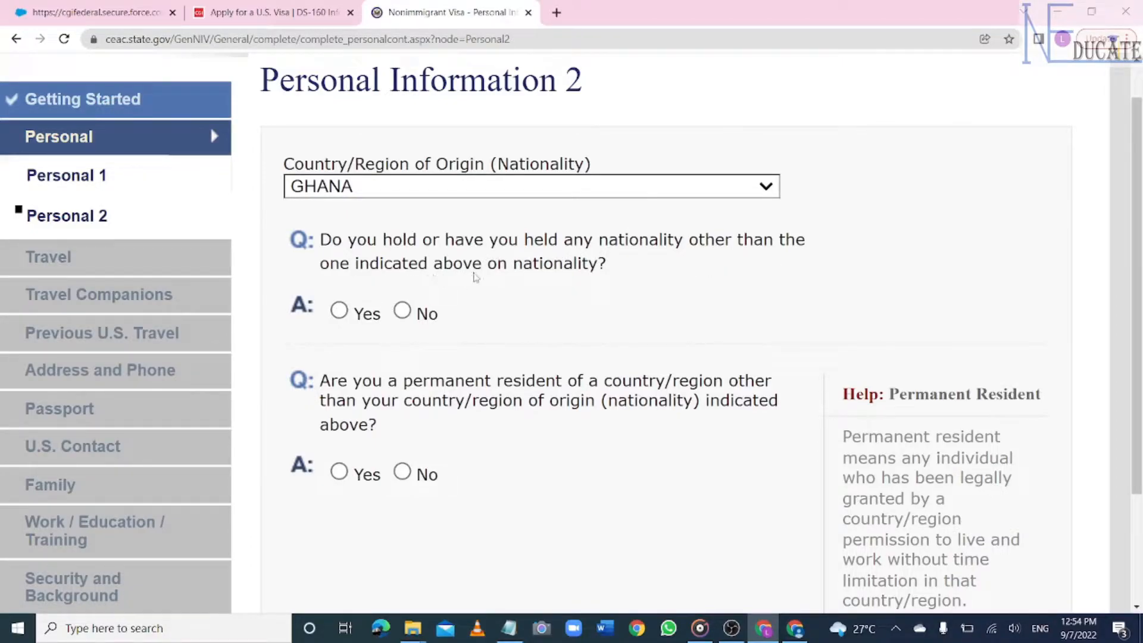
{"action": "left_click", "coordinate": [402, 311]}
{"action": "scroll", "coordinate": [363, 409], "scroll_direction": "down", "scroll_amount": 3}
{"action": "scroll", "coordinate": [561, 294], "scroll_direction": "down", "scroll_amount": 1}
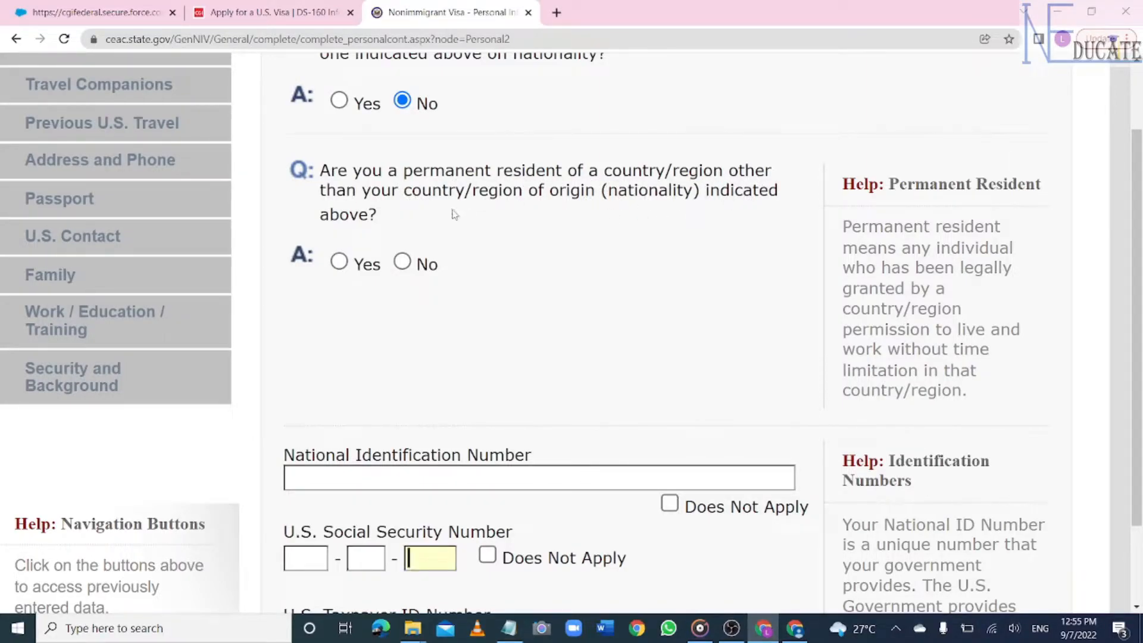
{"action": "left_click", "coordinate": [407, 263]}
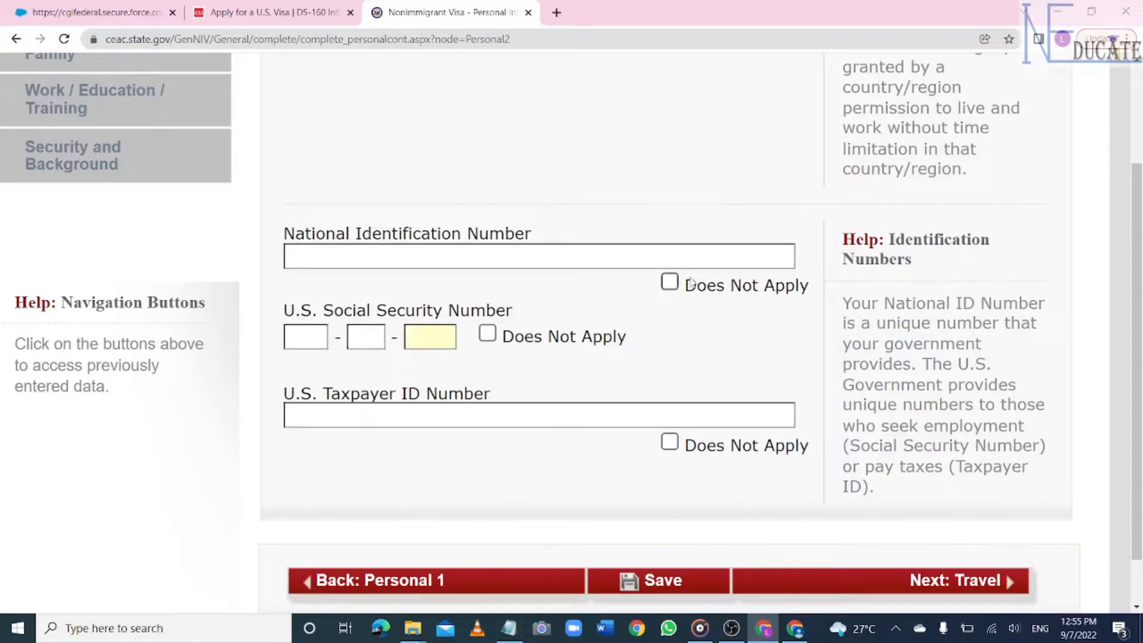
- Mark National ID, SSN and Taxpayer ID Does Not Apply, save, and go to Travel
{"action": "left_click", "coordinate": [669, 282]}
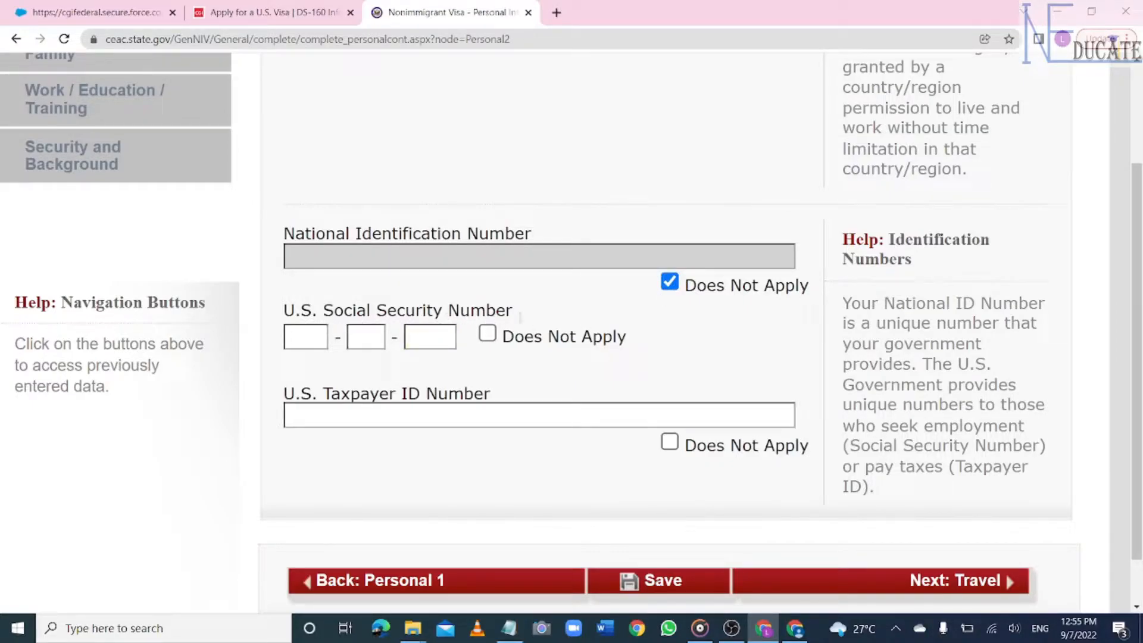
{"action": "left_click", "coordinate": [488, 334]}
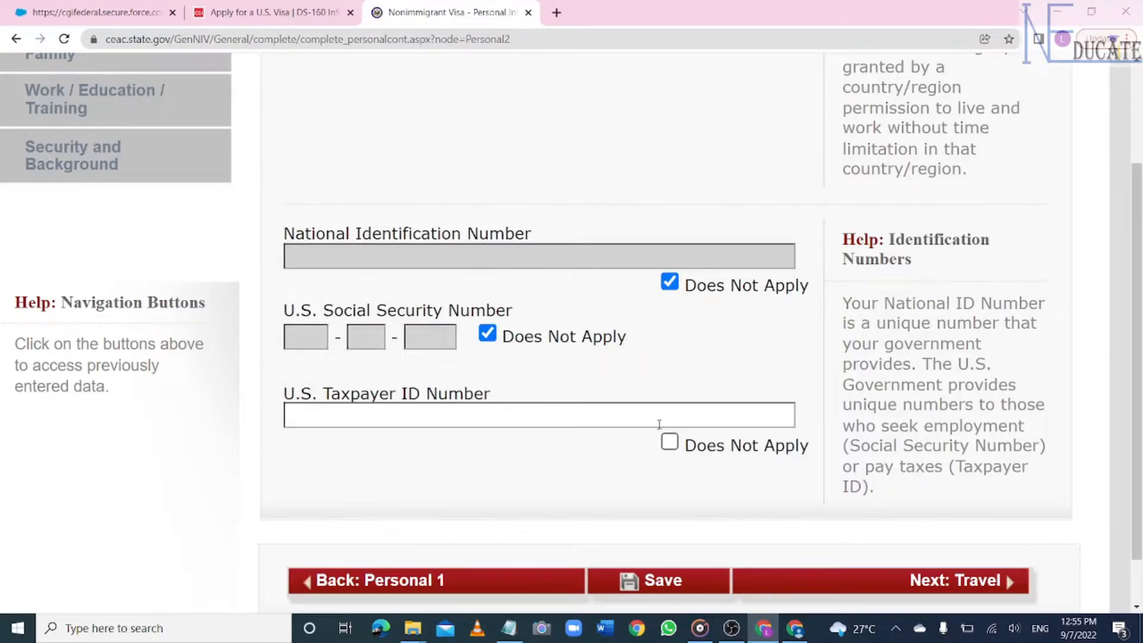
{"action": "left_click", "coordinate": [670, 443]}
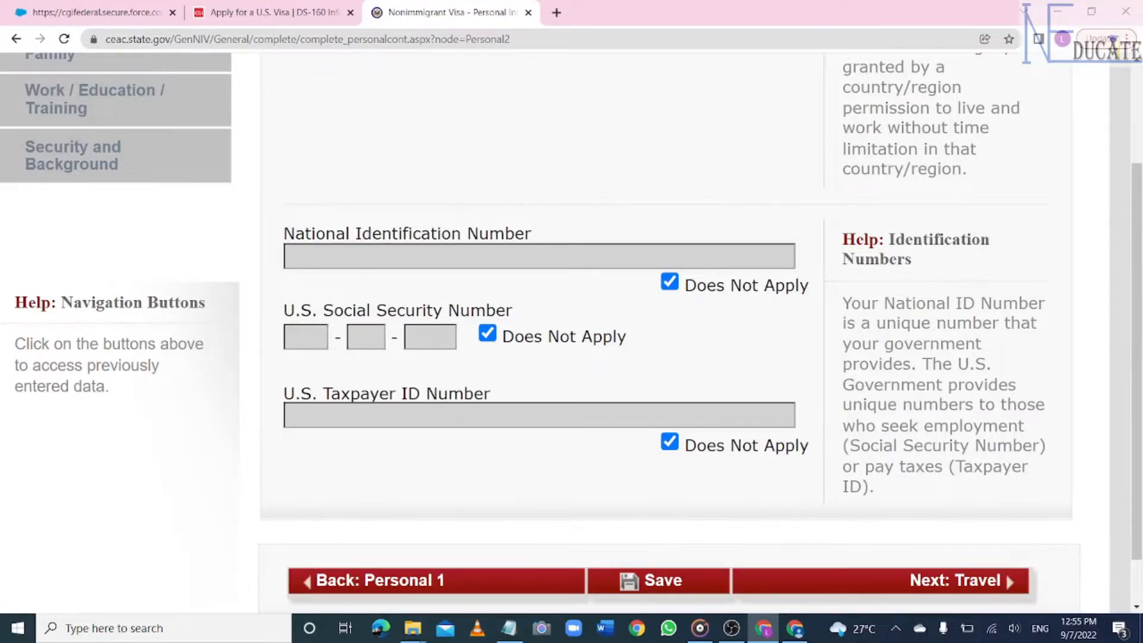
{"action": "scroll", "coordinate": [674, 543], "scroll_direction": "down", "scroll_amount": 3}
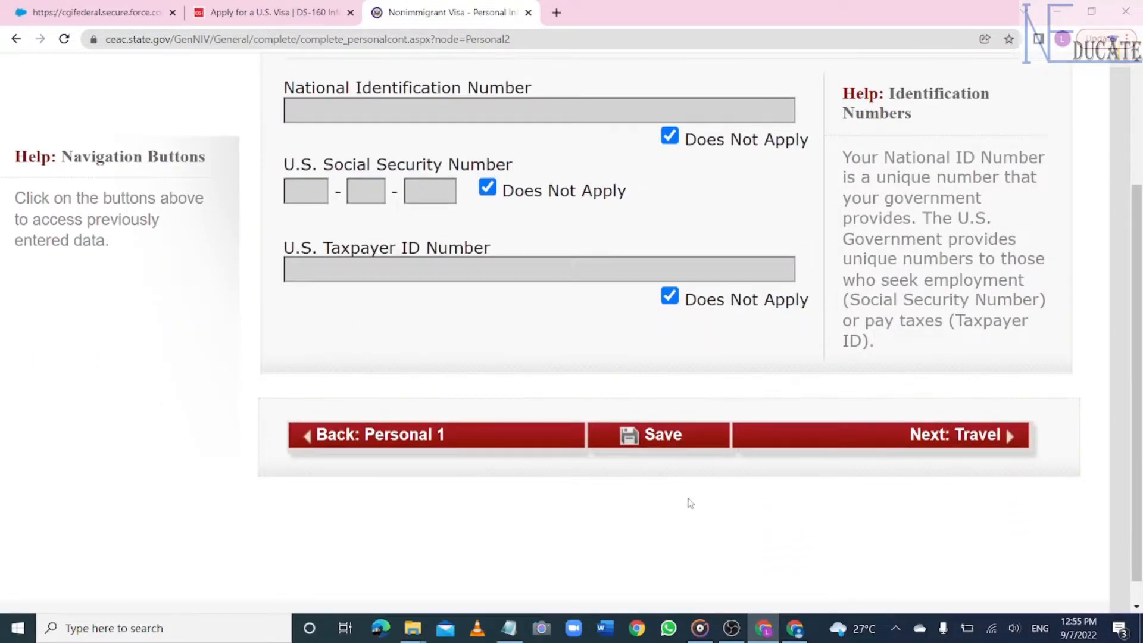
{"action": "left_click", "coordinate": [673, 439]}
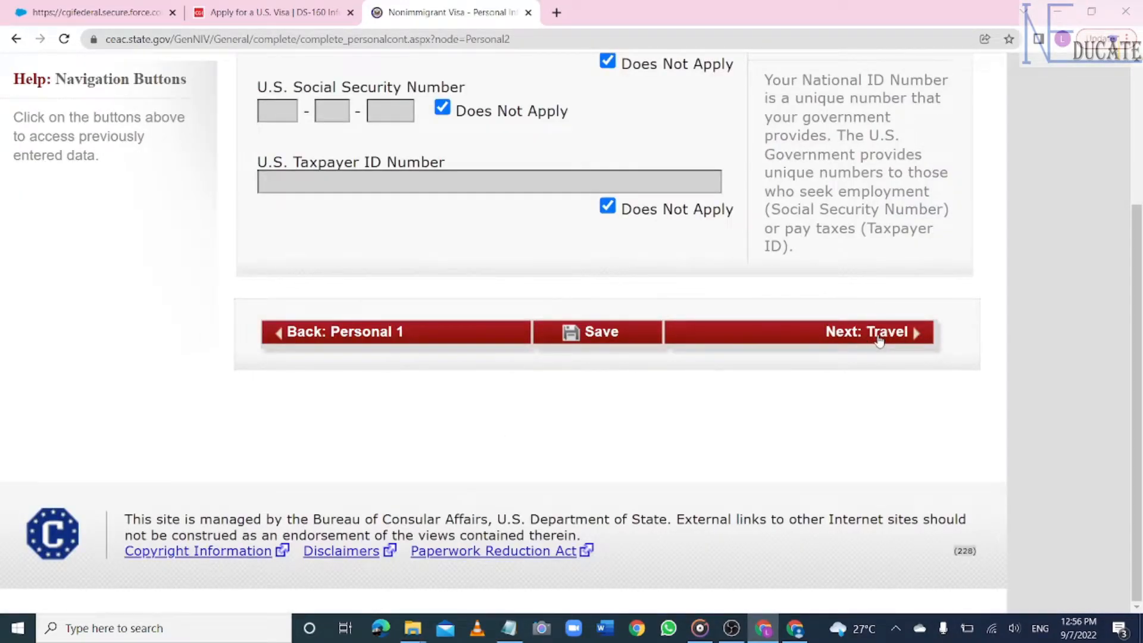
{"action": "left_click", "coordinate": [880, 338]}
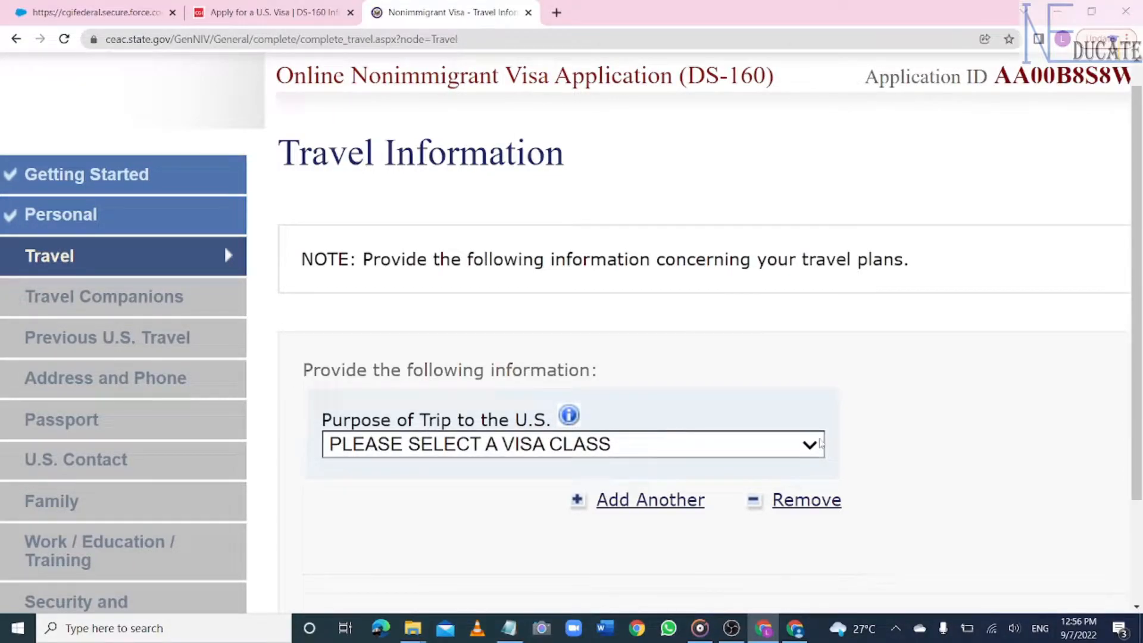
- Set purpose of trip to ACADEMIC OR LANGUAGE STUDENT (F), specified as STUDENT (F1)
{"action": "left_click", "coordinate": [812, 446]}
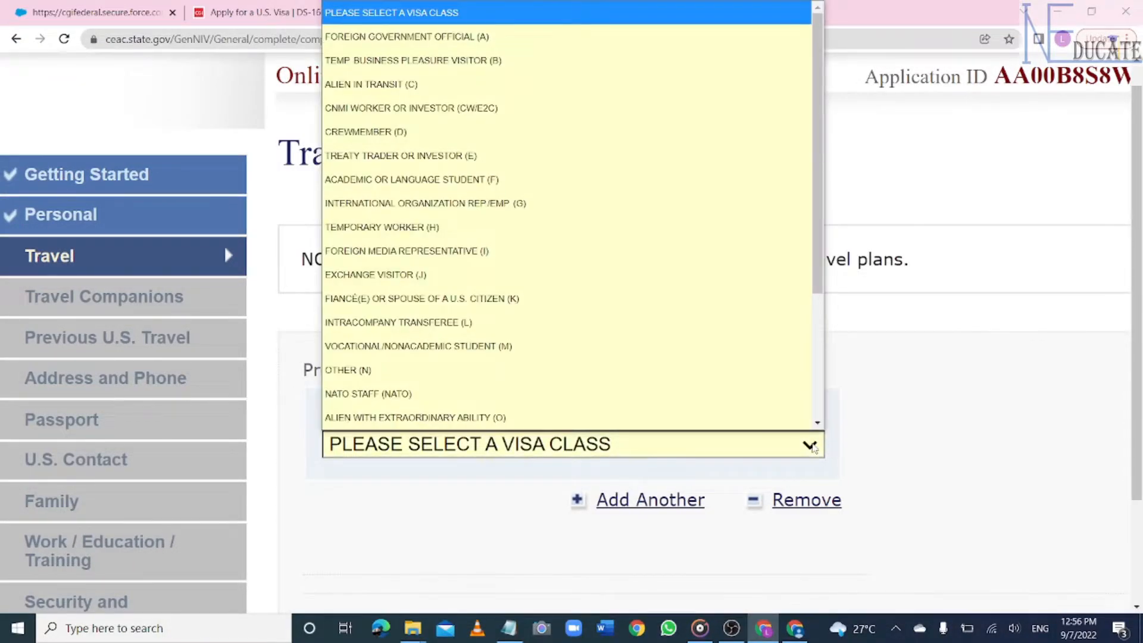
{"action": "scroll", "coordinate": [720, 390], "scroll_direction": "down", "scroll_amount": 1}
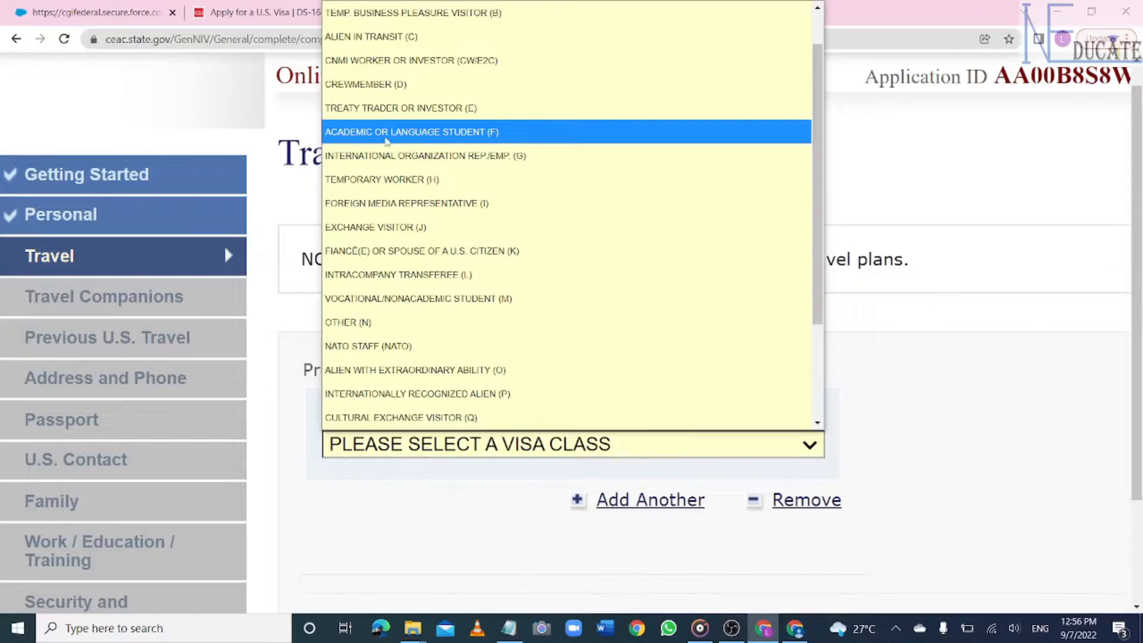
{"action": "left_click", "coordinate": [474, 132]}
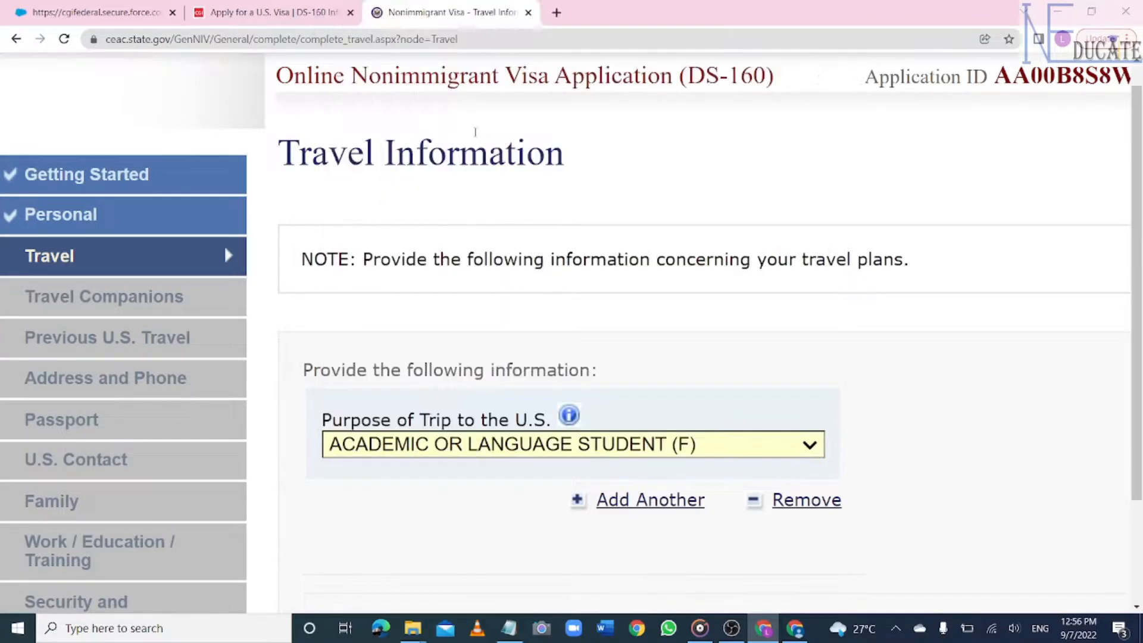
{"action": "scroll", "coordinate": [953, 295], "scroll_direction": "down", "scroll_amount": 4}
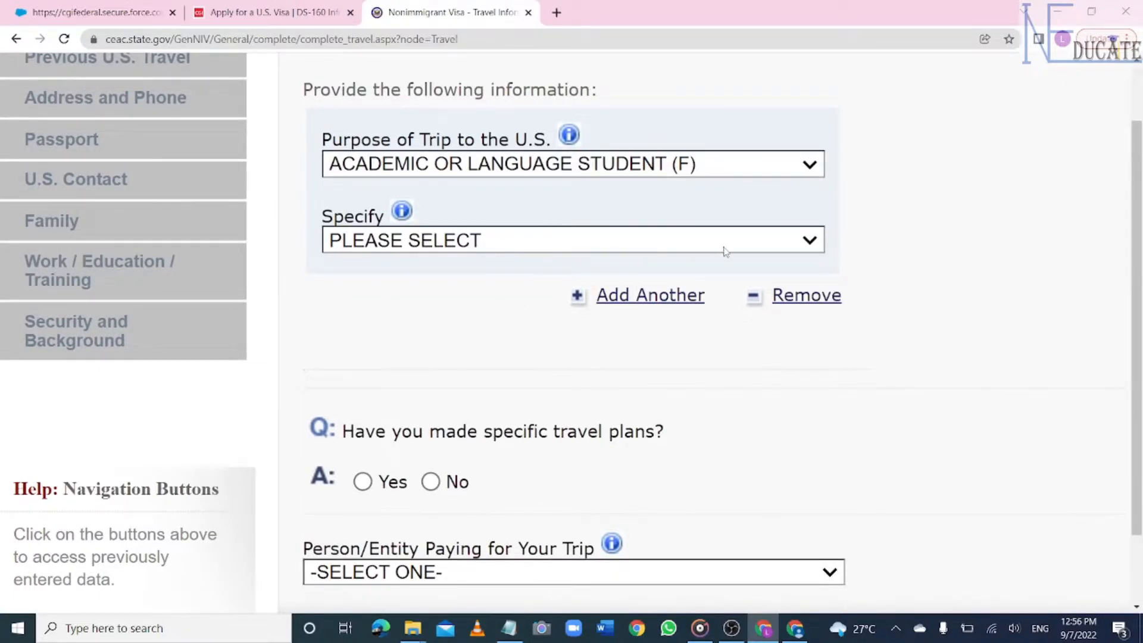
{"action": "left_click", "coordinate": [749, 249]}
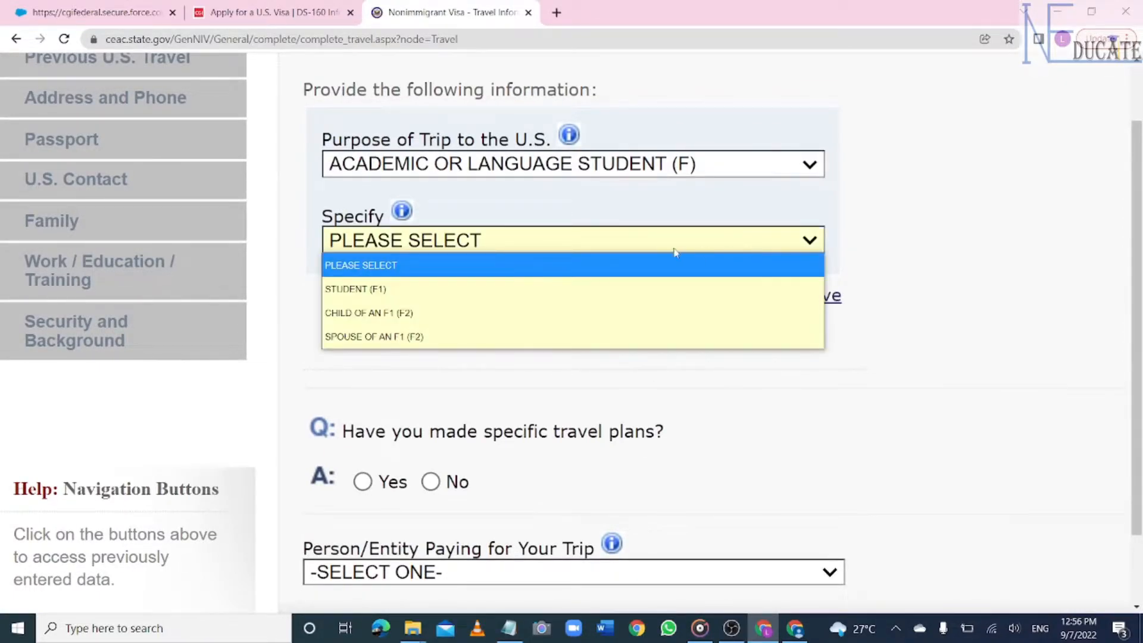
{"action": "left_click", "coordinate": [379, 292]}
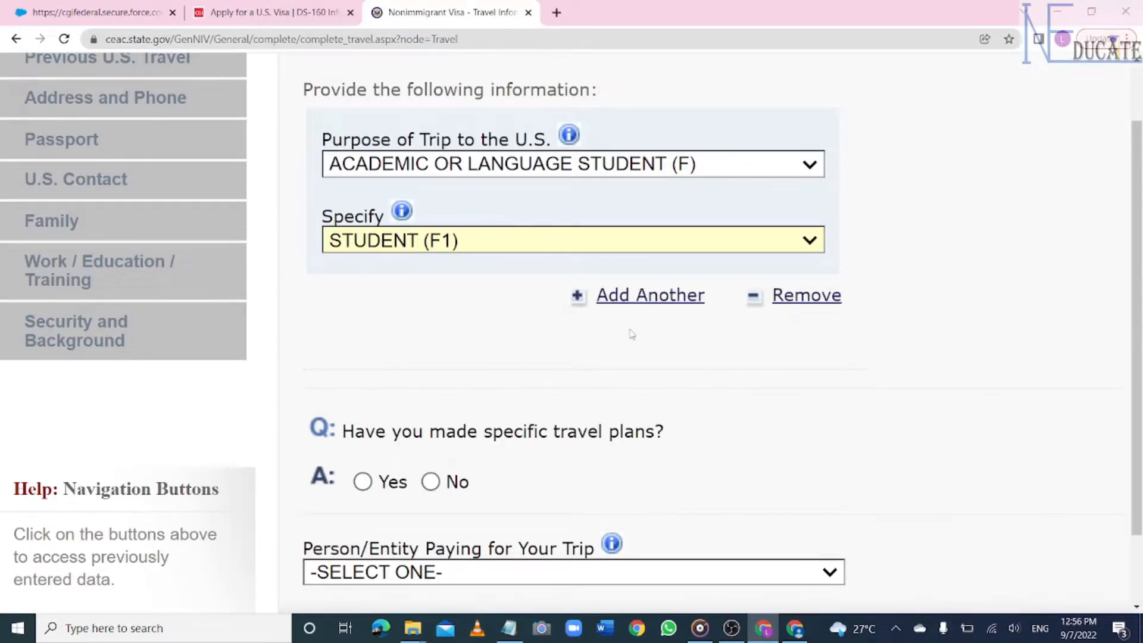
{"action": "scroll", "coordinate": [492, 252], "scroll_direction": "down", "scroll_amount": 3}
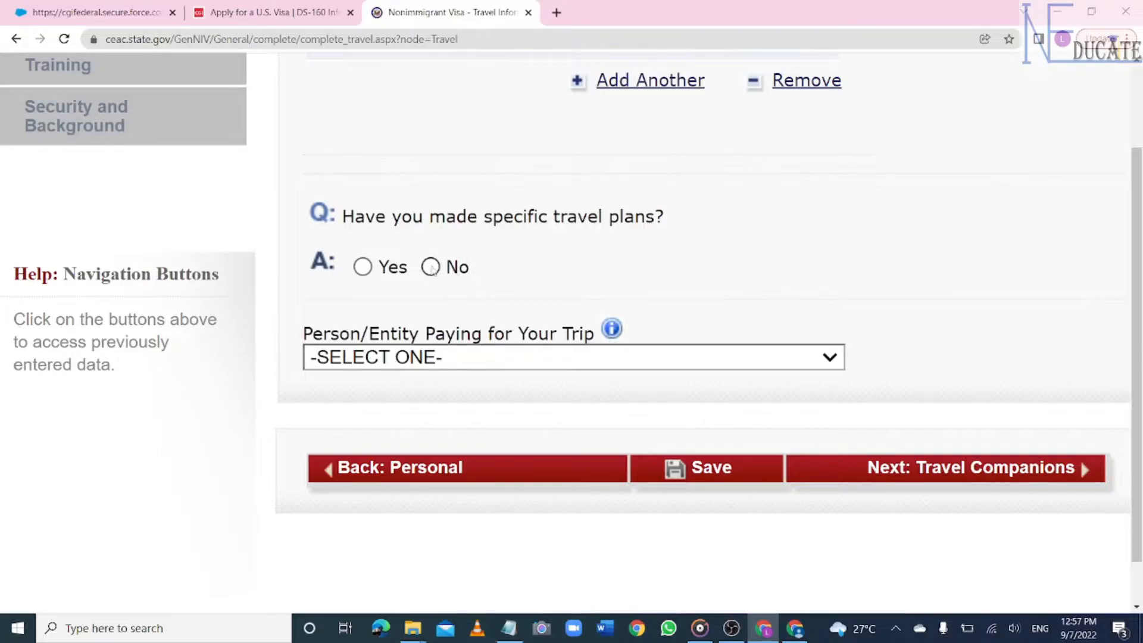
- Answer No to specific travel plans and set arrival date to 01 OCT 2022
{"action": "left_click", "coordinate": [431, 268]}
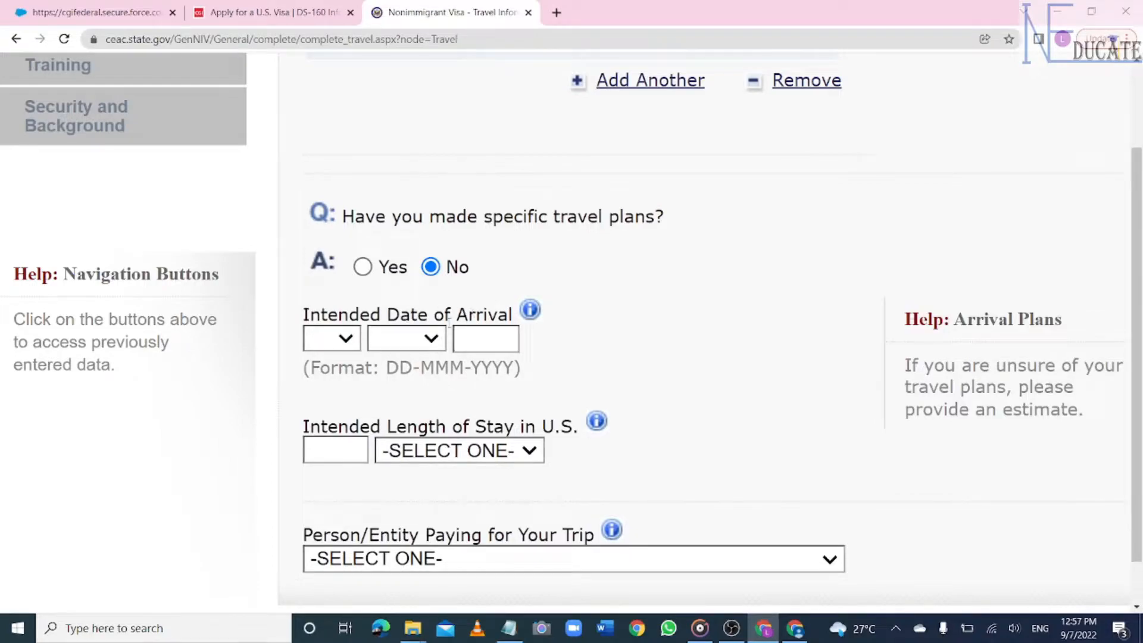
{"action": "left_click", "coordinate": [345, 340]}
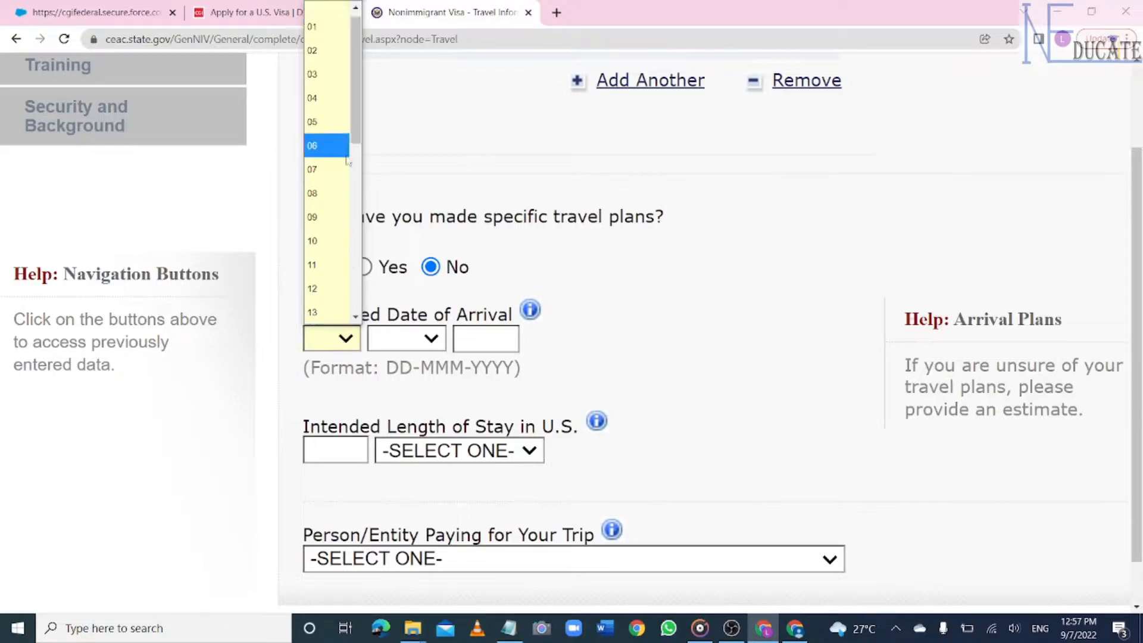
{"action": "left_click", "coordinate": [333, 36]}
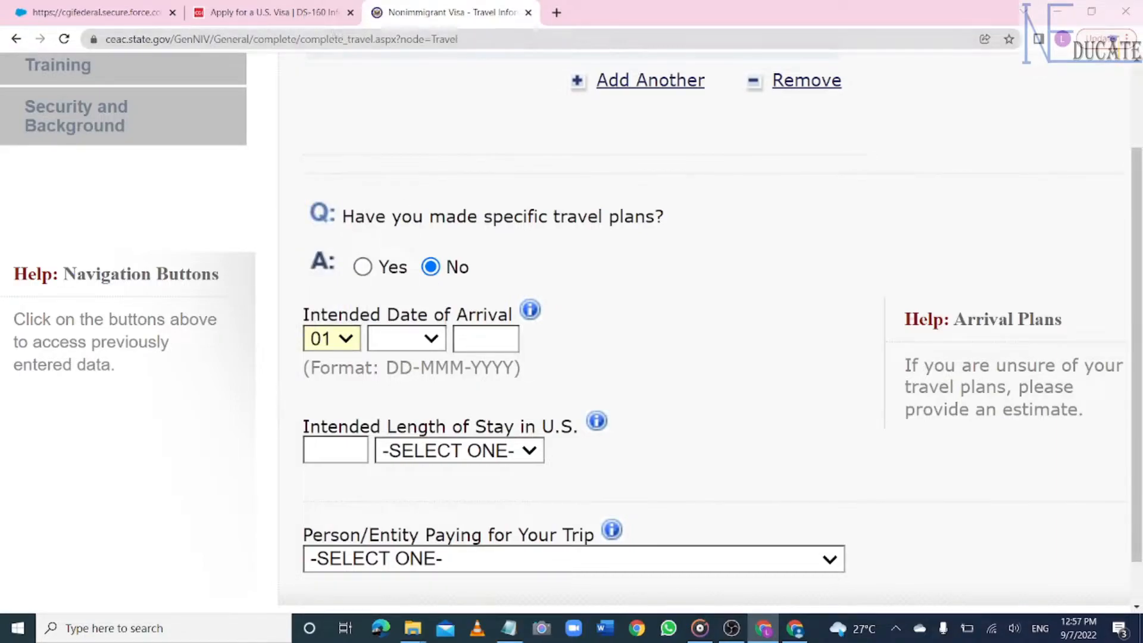
{"action": "left_click", "coordinate": [427, 339]}
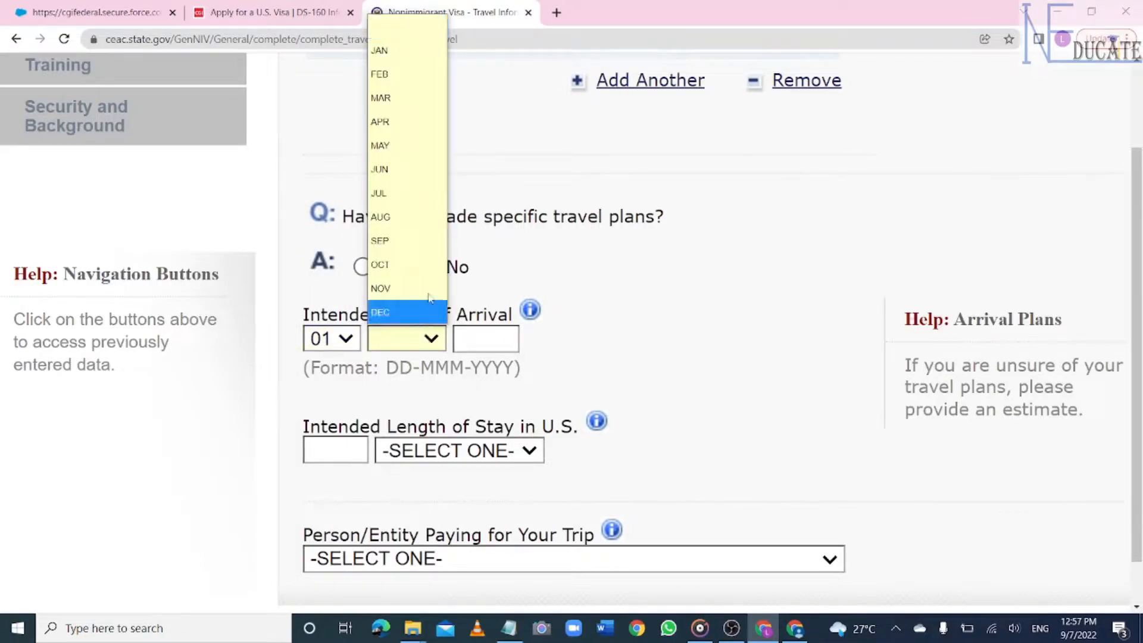
{"action": "left_click", "coordinate": [409, 262]}
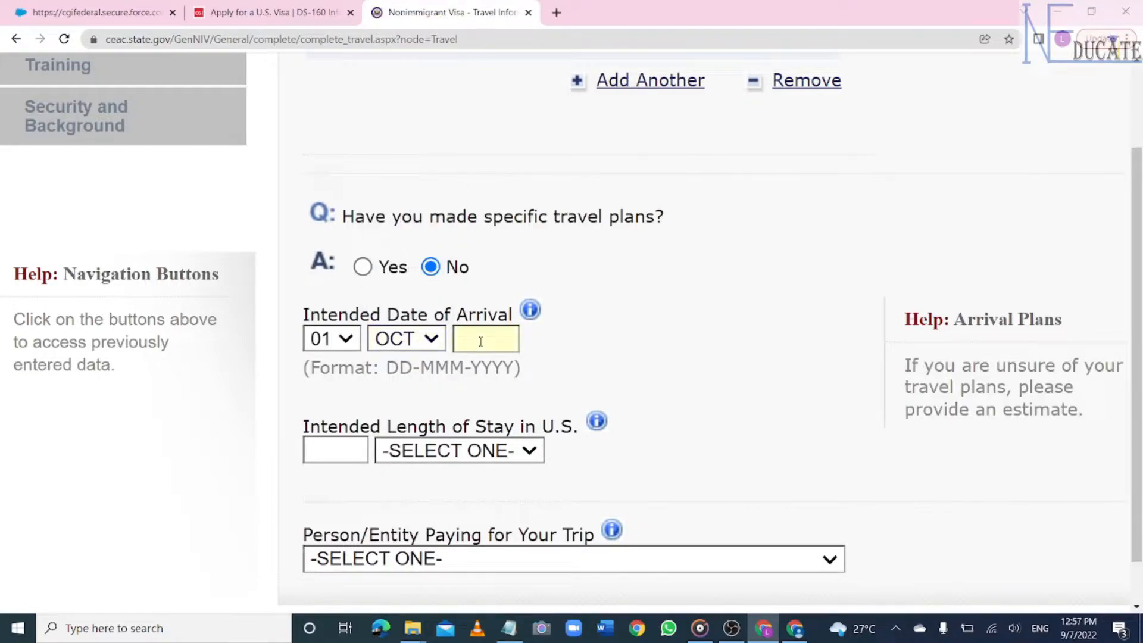
{"action": "type", "text": "2022"}
- Set the intended length of stay to 2 YEAR(S)
{"action": "left_click", "coordinate": [354, 447]}
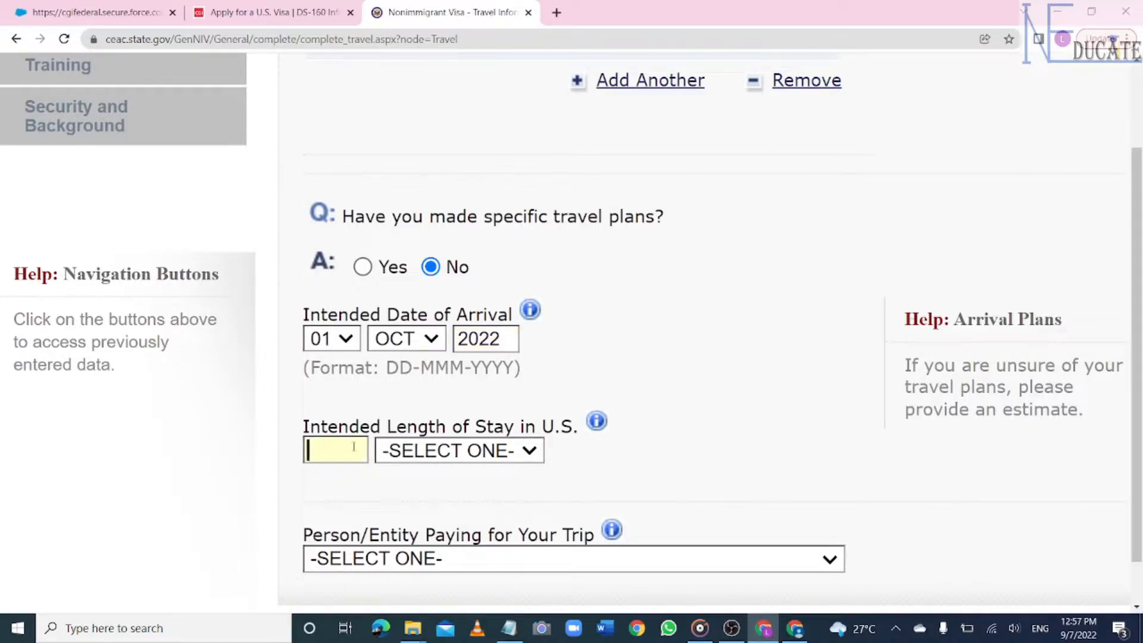
{"action": "left_click", "coordinate": [470, 454]}
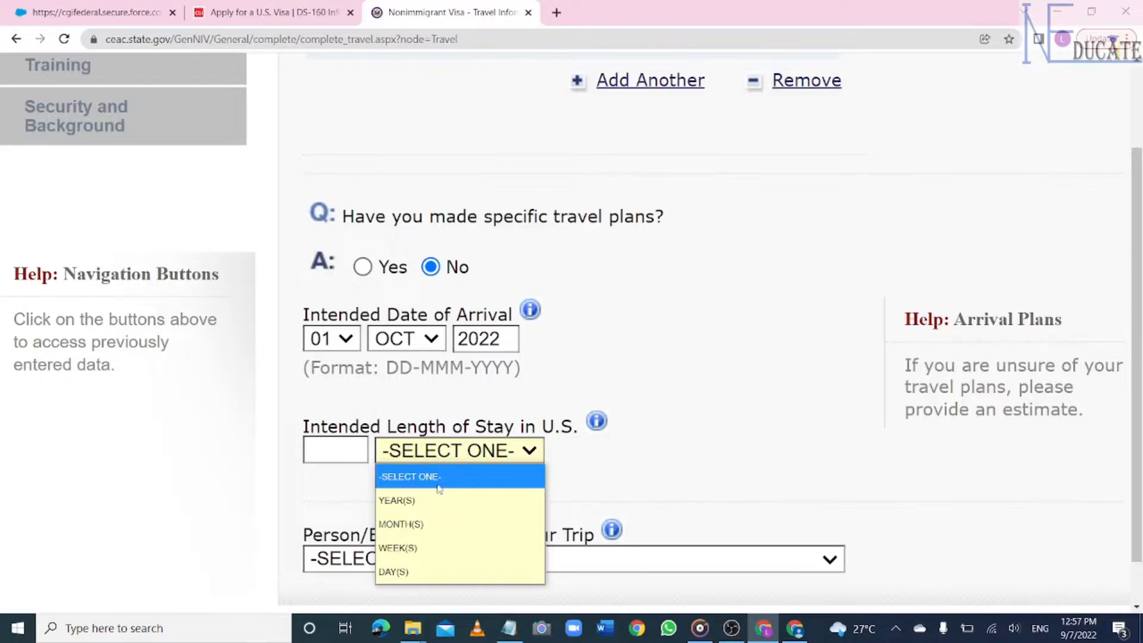
{"action": "left_click", "coordinate": [428, 500]}
{"action": "left_click", "coordinate": [359, 451]}
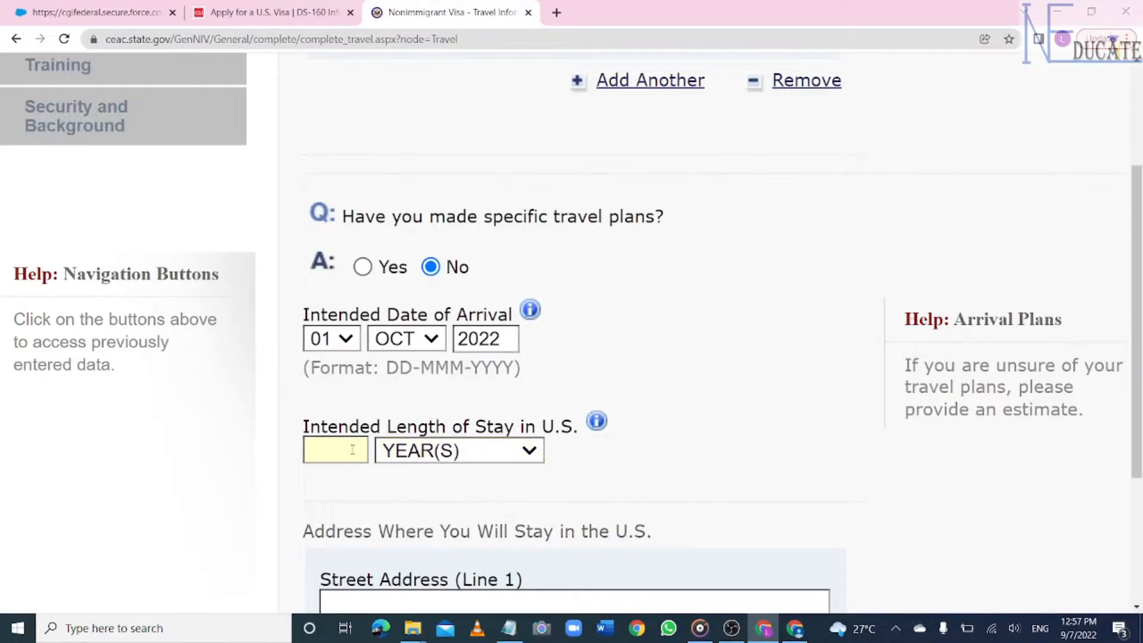
{"action": "type", "text": "2"}
{"action": "scroll", "coordinate": [352, 450], "scroll_direction": "down", "scroll_amount": 3}
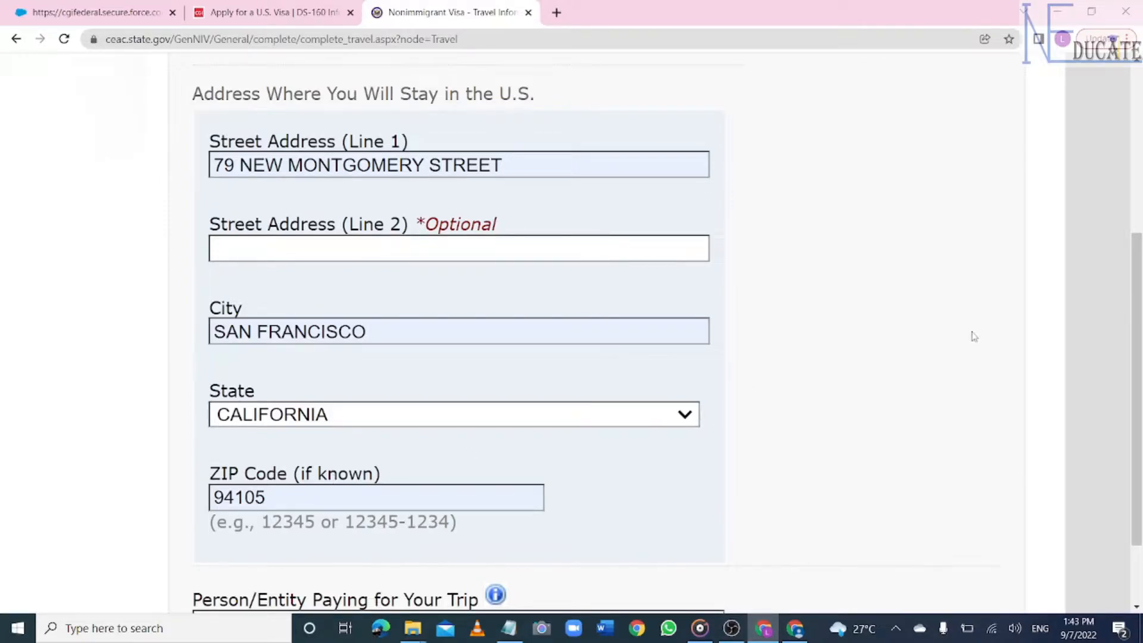
- Scroll past the stay address and open the Person/Entity Paying for Your Trip list
{"action": "left_click_drag", "start_coordinate": [1140, 298], "coordinate": [1141, 337]}
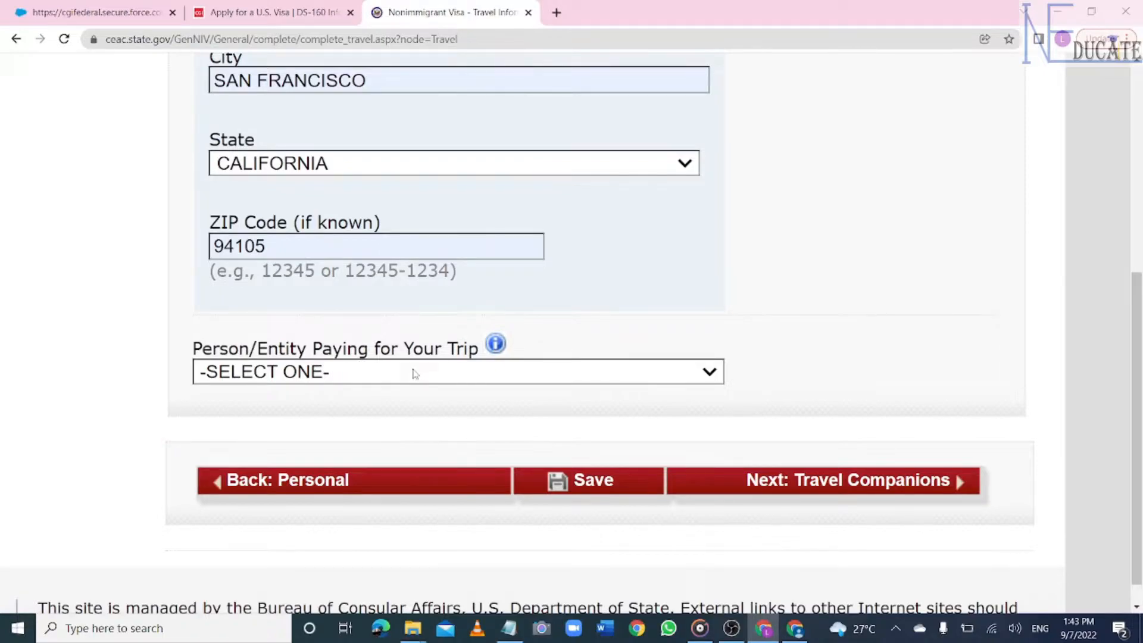
{"action": "left_click", "coordinate": [593, 380]}
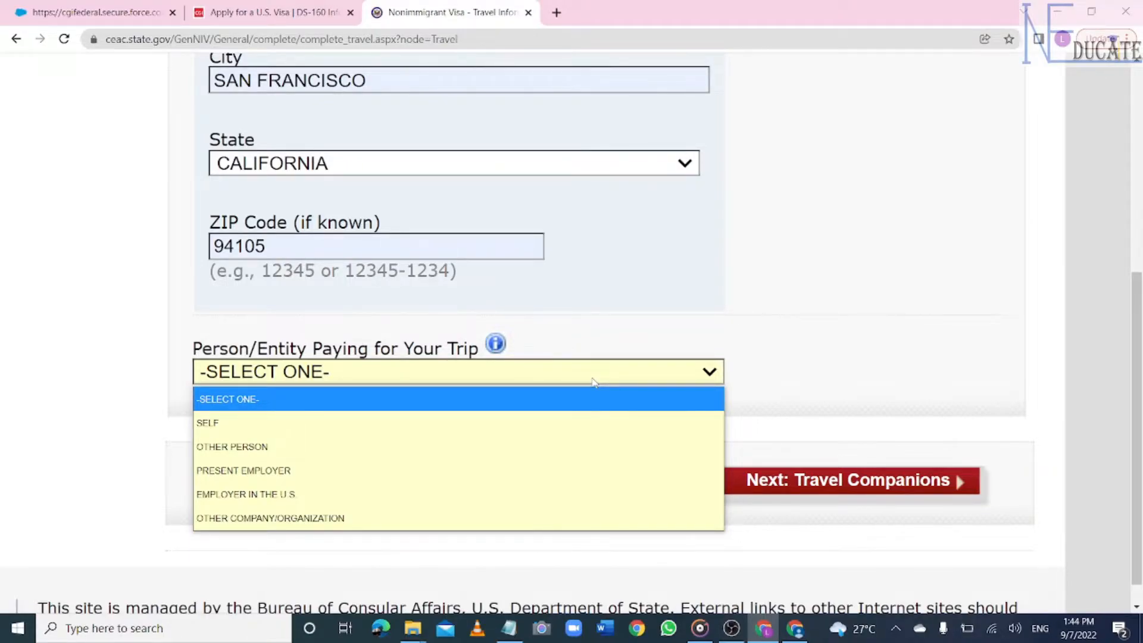
- Choose OTHER PERSON as payer and enter the payer's surname, given names and telephone number
{"action": "left_click", "coordinate": [593, 446]}
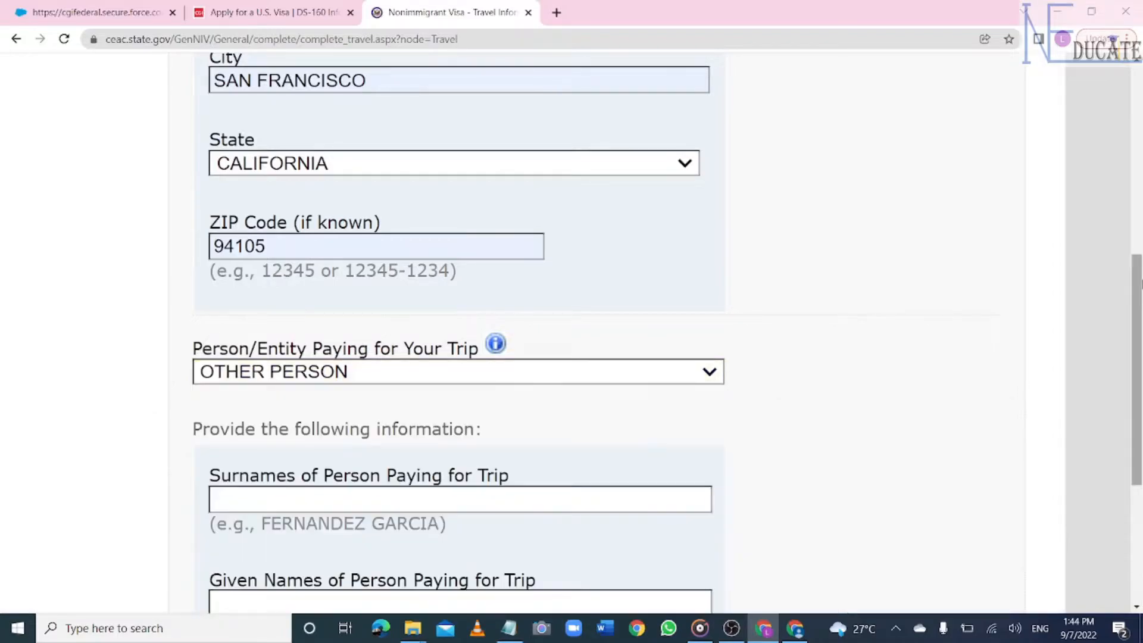
{"action": "scroll", "coordinate": [611, 211], "scroll_direction": "down", "scroll_amount": 4}
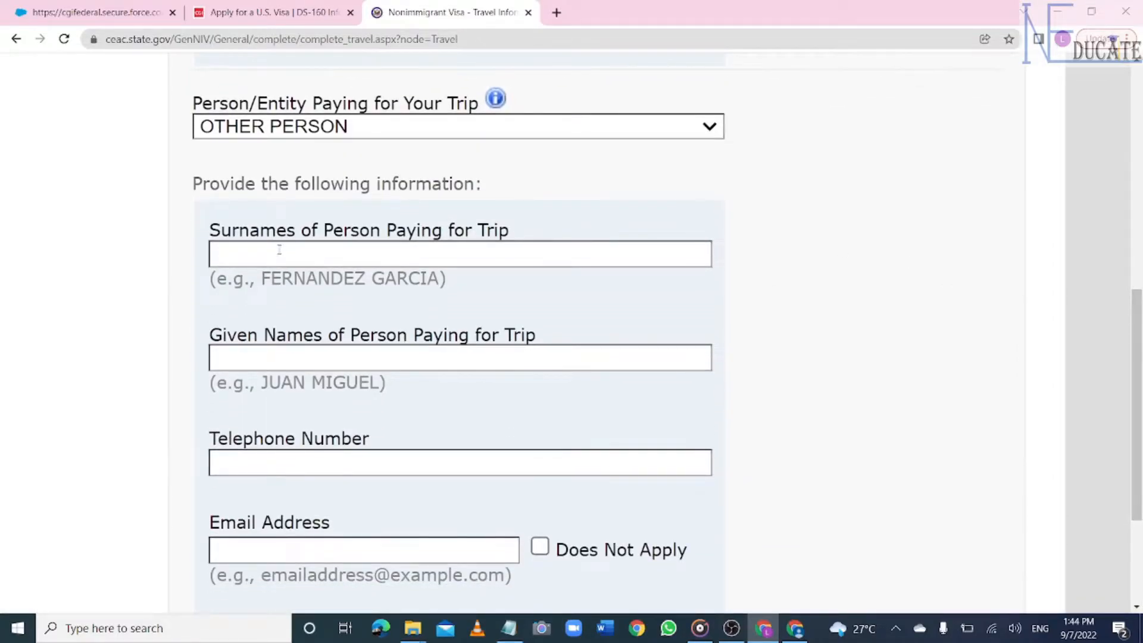
{"action": "left_click", "coordinate": [276, 255]}
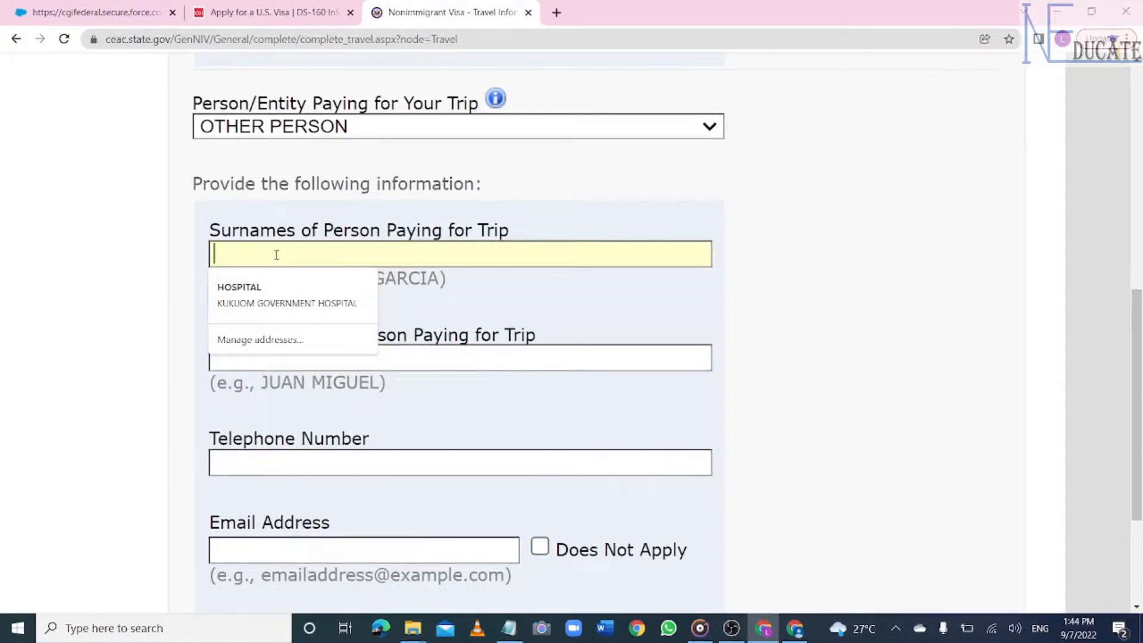
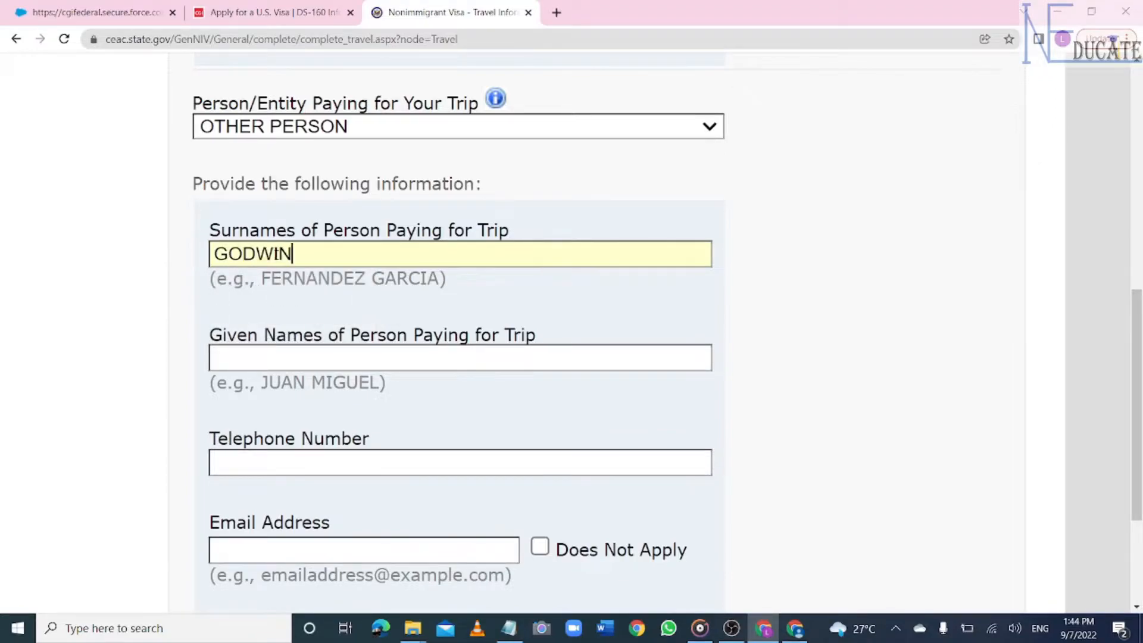
{"action": "left_click", "coordinate": [313, 358]}
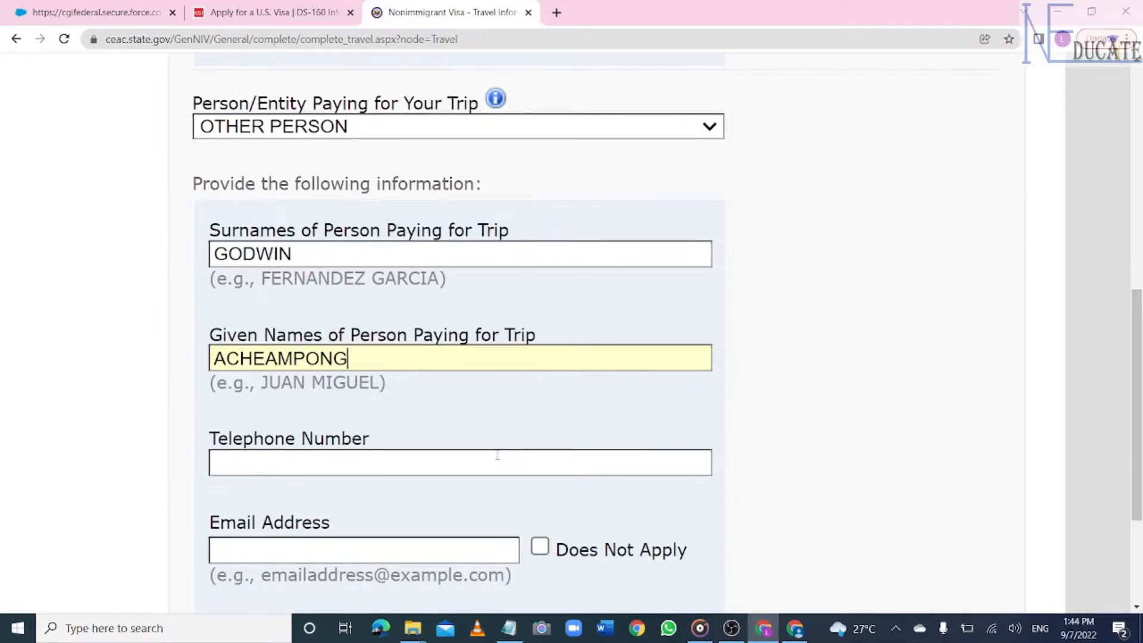
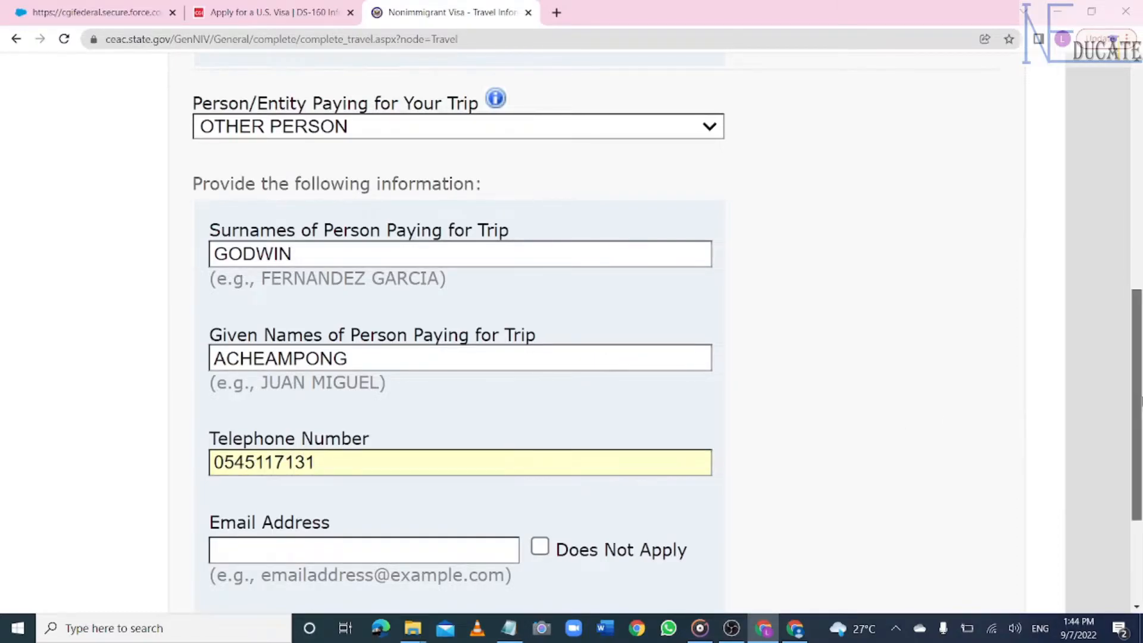
- Mark the payer's email Does Not Apply and set relationship to PARENT
{"action": "scroll", "coordinate": [1140, 429], "scroll_direction": "down", "scroll_amount": 3}
{"action": "scroll", "coordinate": [1140, 429], "scroll_direction": "down", "scroll_amount": 2}
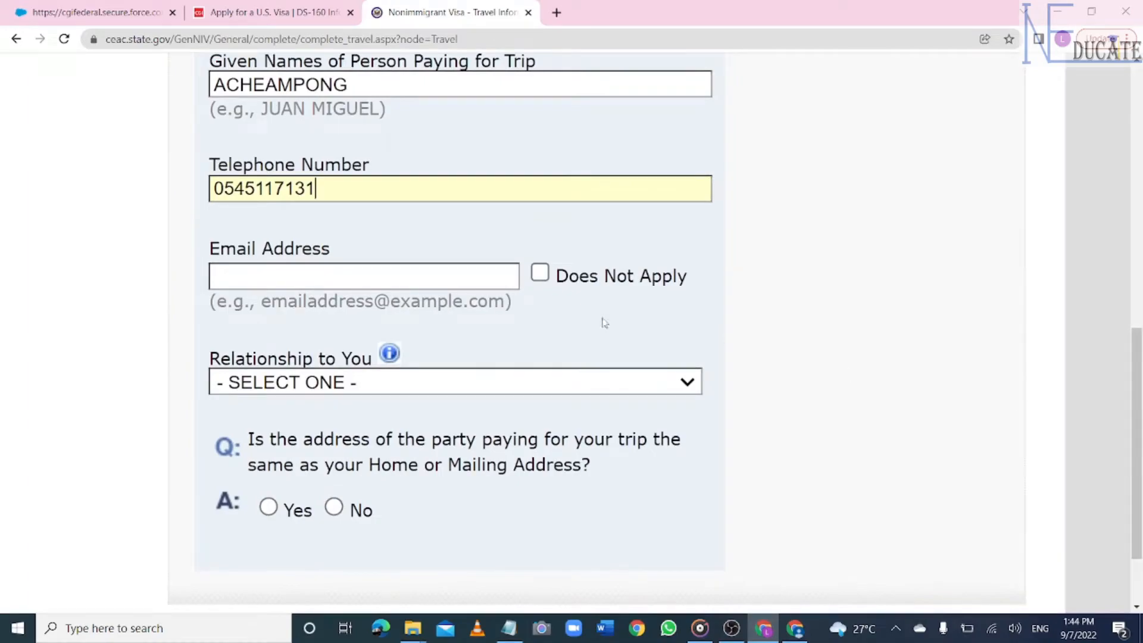
{"action": "left_click", "coordinate": [540, 274]}
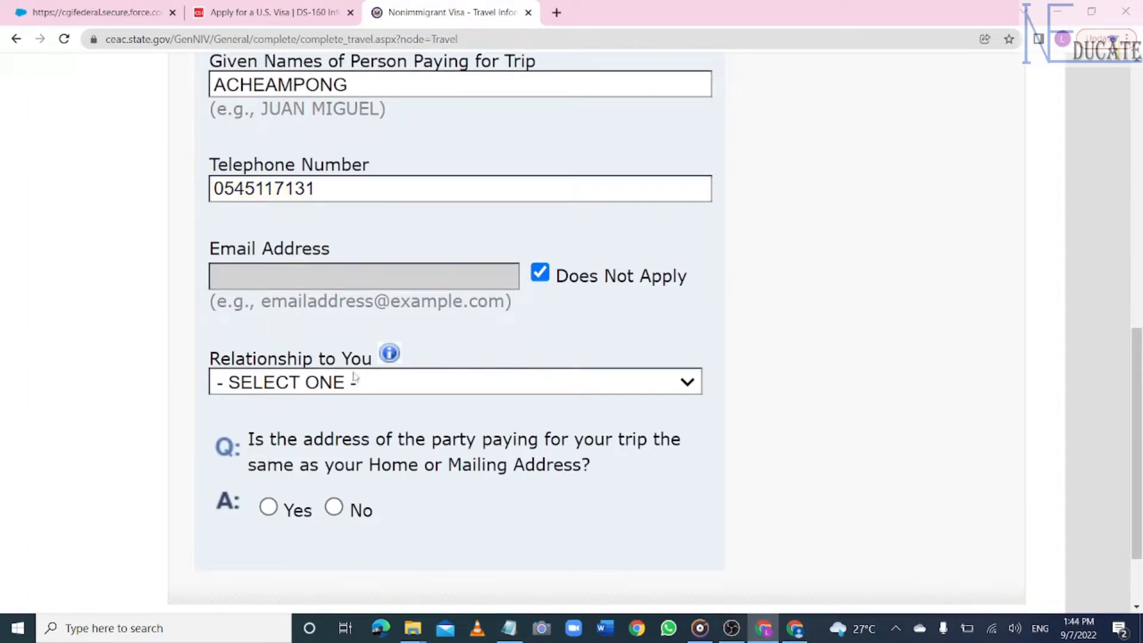
{"action": "left_click", "coordinate": [490, 386]}
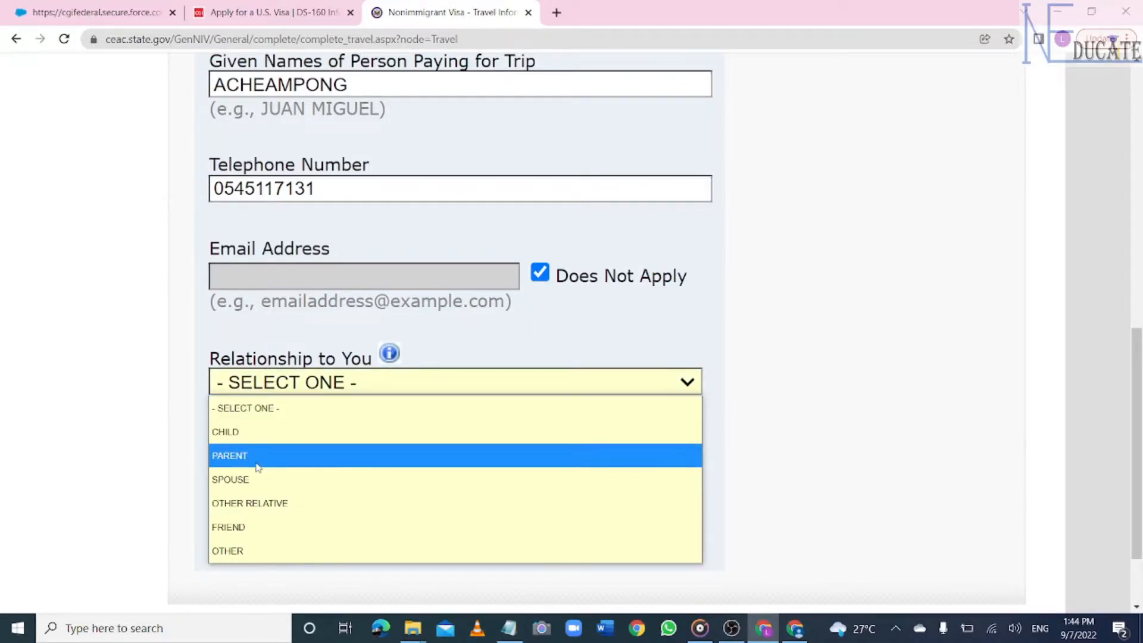
{"action": "left_click", "coordinate": [246, 457]}
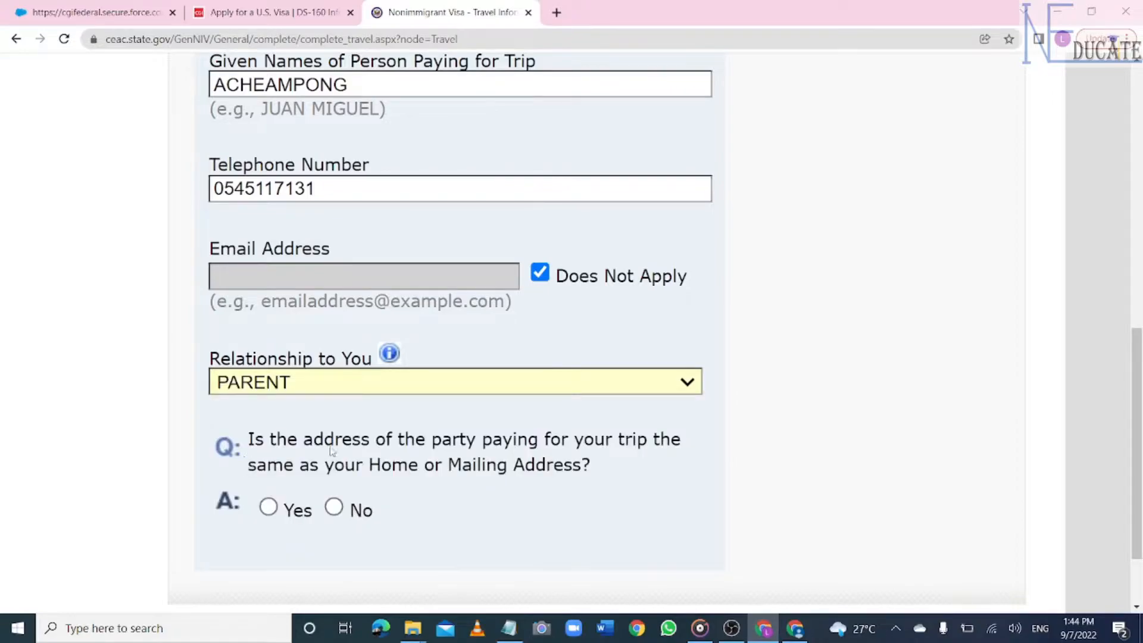
{"action": "scroll", "coordinate": [1136, 417], "scroll_direction": "down", "scroll_amount": 3}
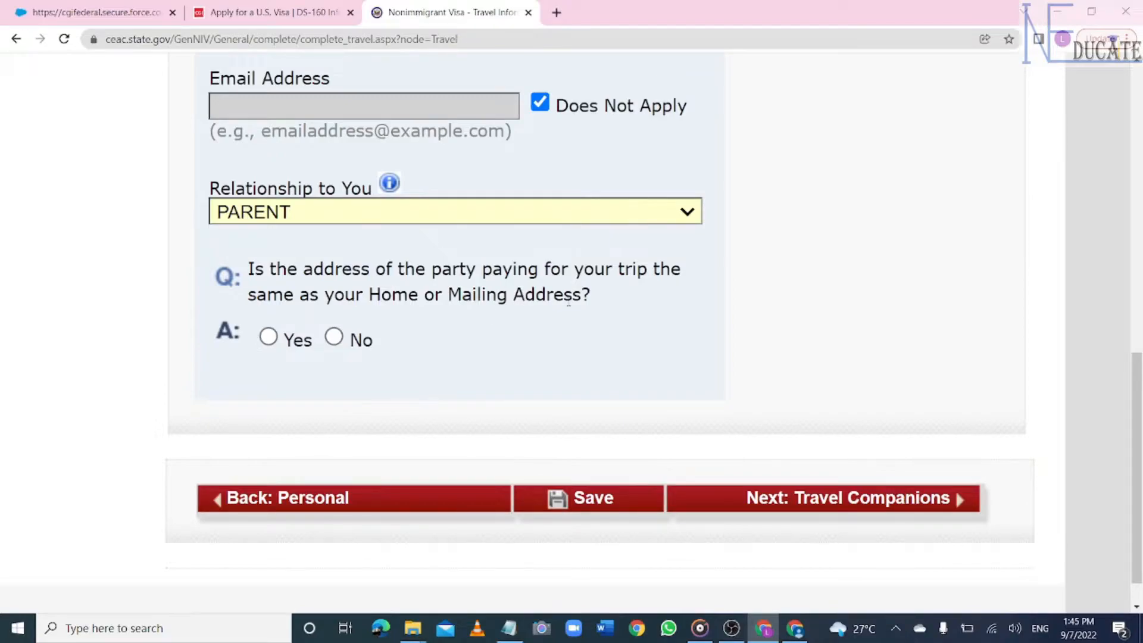
- Indicate the payer's address differs, then enter their street address and city ACCRA
{"action": "left_click", "coordinate": [334, 338]}
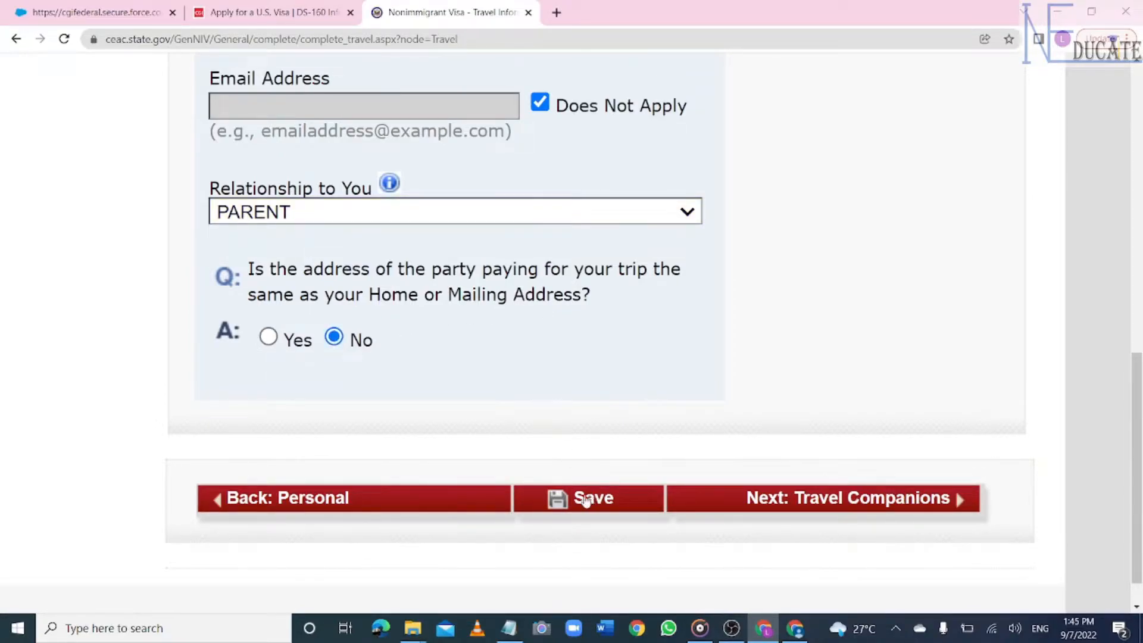
{"action": "left_click_drag", "start_coordinate": [1137, 334], "coordinate": [1138, 371]}
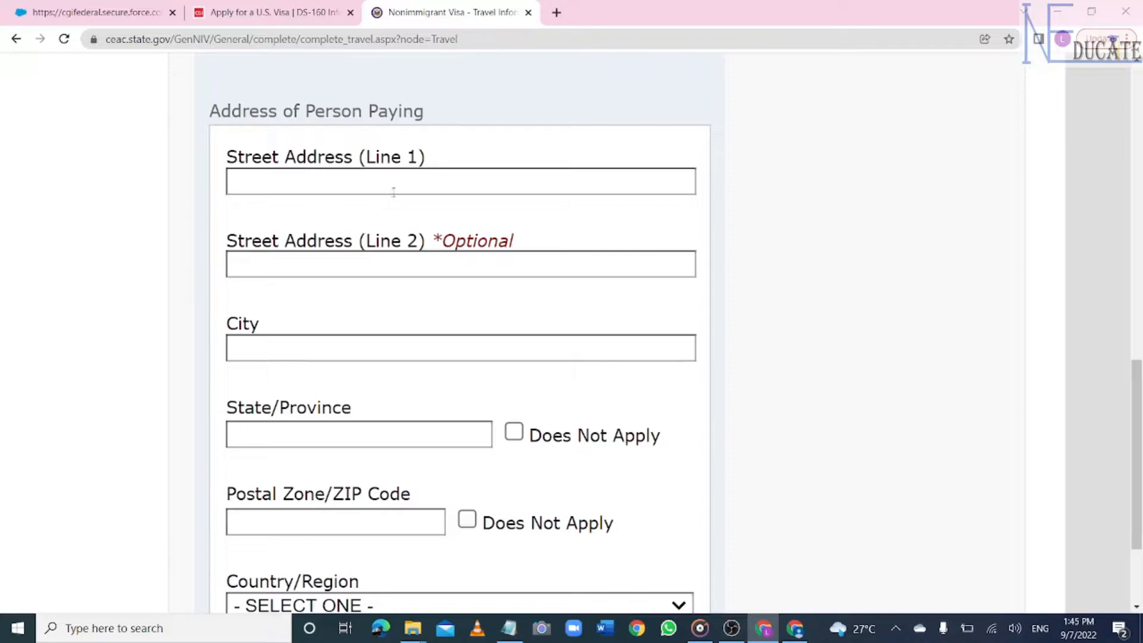
{"action": "left_click", "coordinate": [320, 184]}
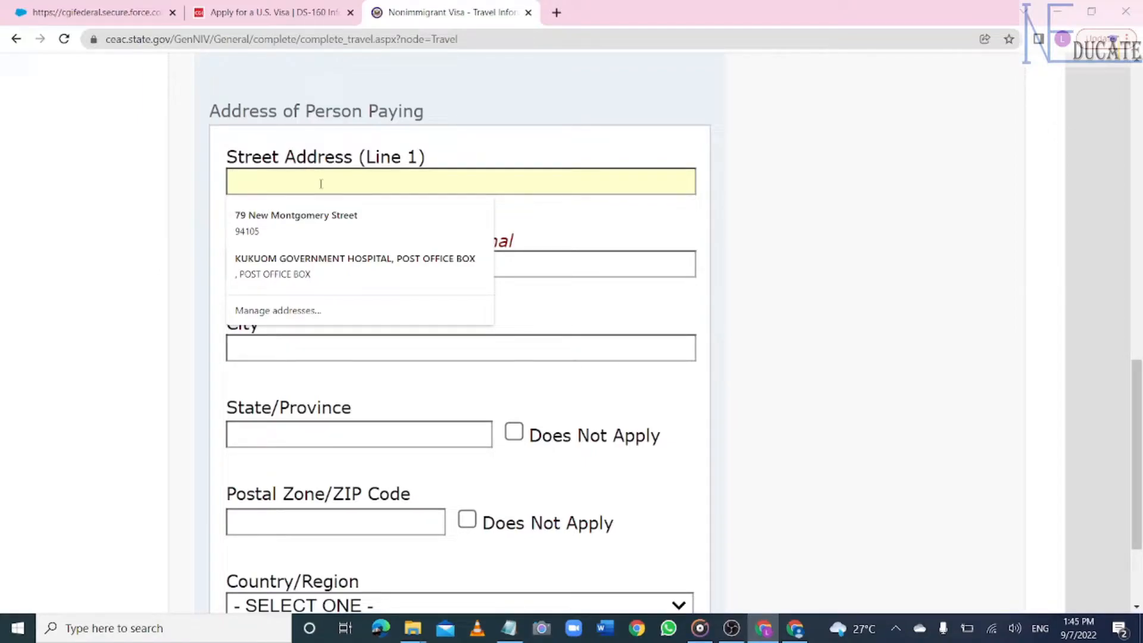
{"action": "type", "text": "ACR"}
{"action": "key", "text": "BackSpace"}
{"action": "key", "text": "BackSpace"}
{"action": "type", "text": "CCRA "}
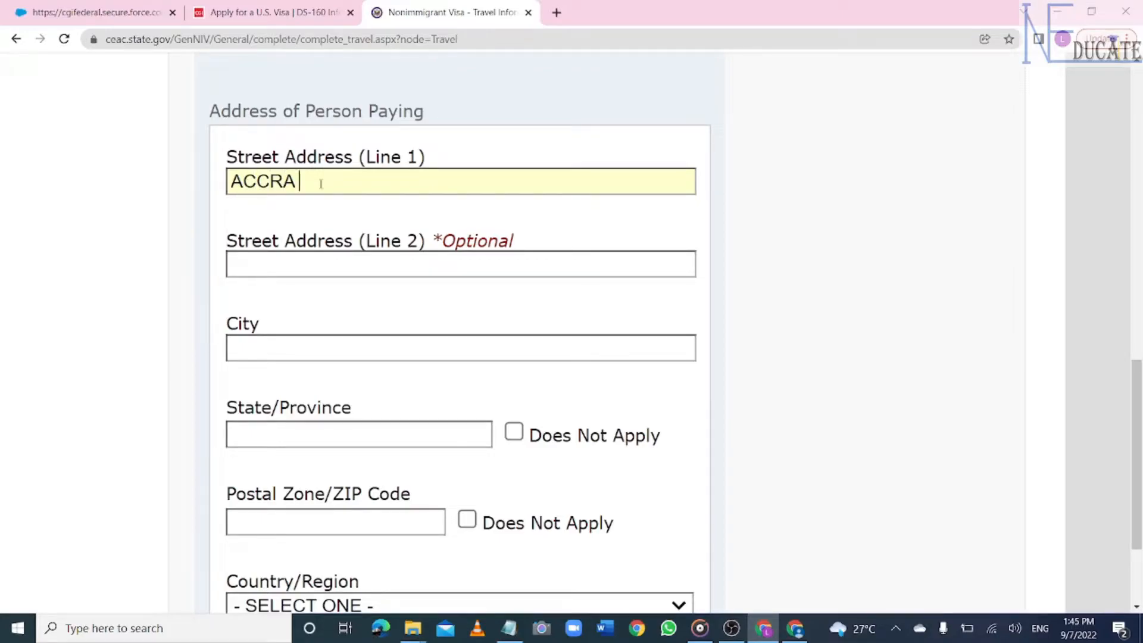
{"action": "type", "text": "CIRCLE"}
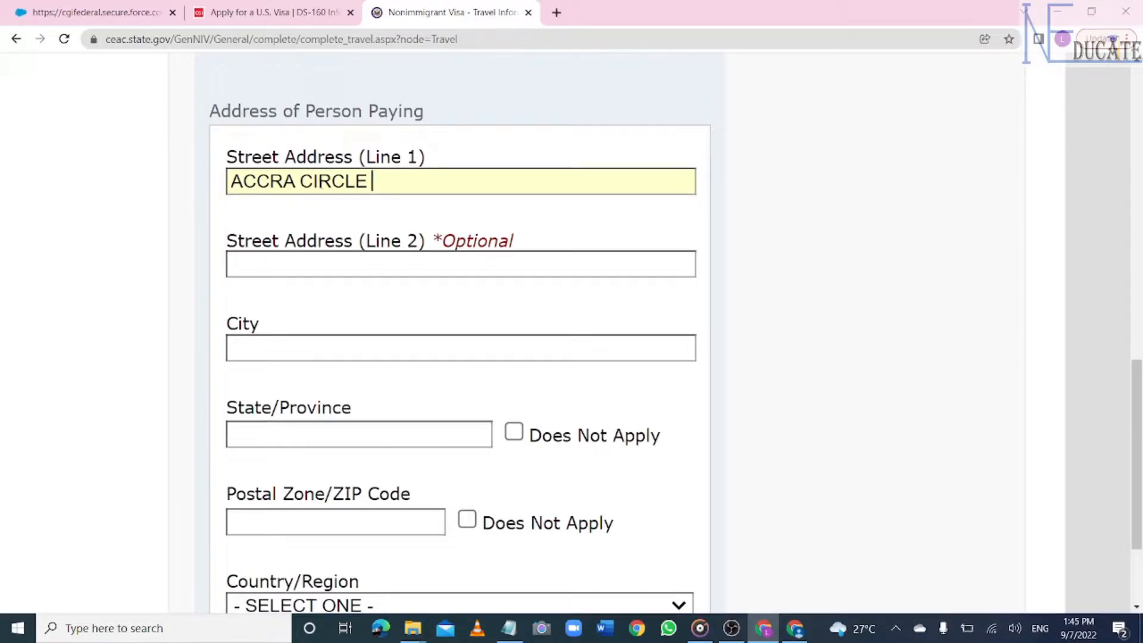
{"action": "left_click", "coordinate": [314, 344]}
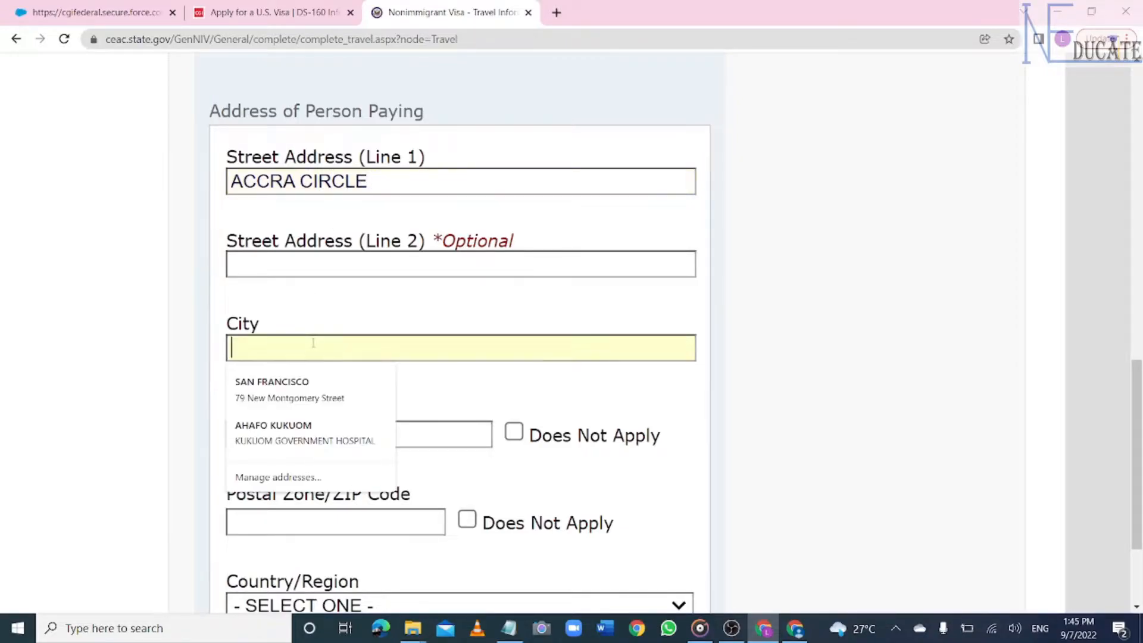
{"action": "type", "text": "ACCRA"}
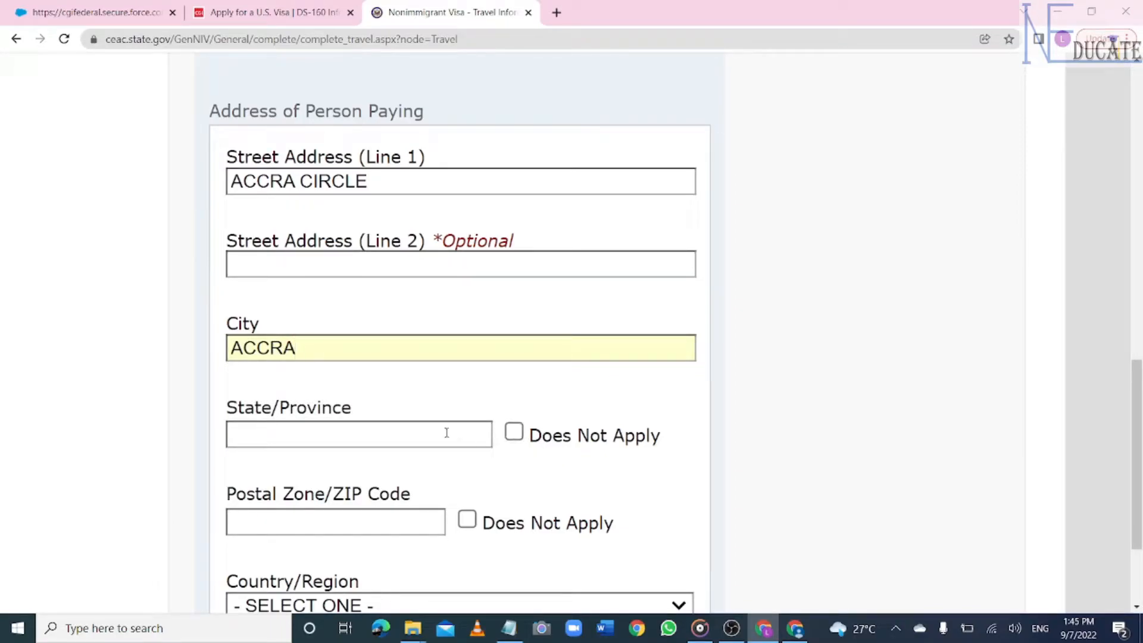
- Mark payer postal code and state Does Not Apply and set country to GHANA
{"action": "left_click", "coordinate": [418, 432]}
{"action": "type", "text": "GHANA"}
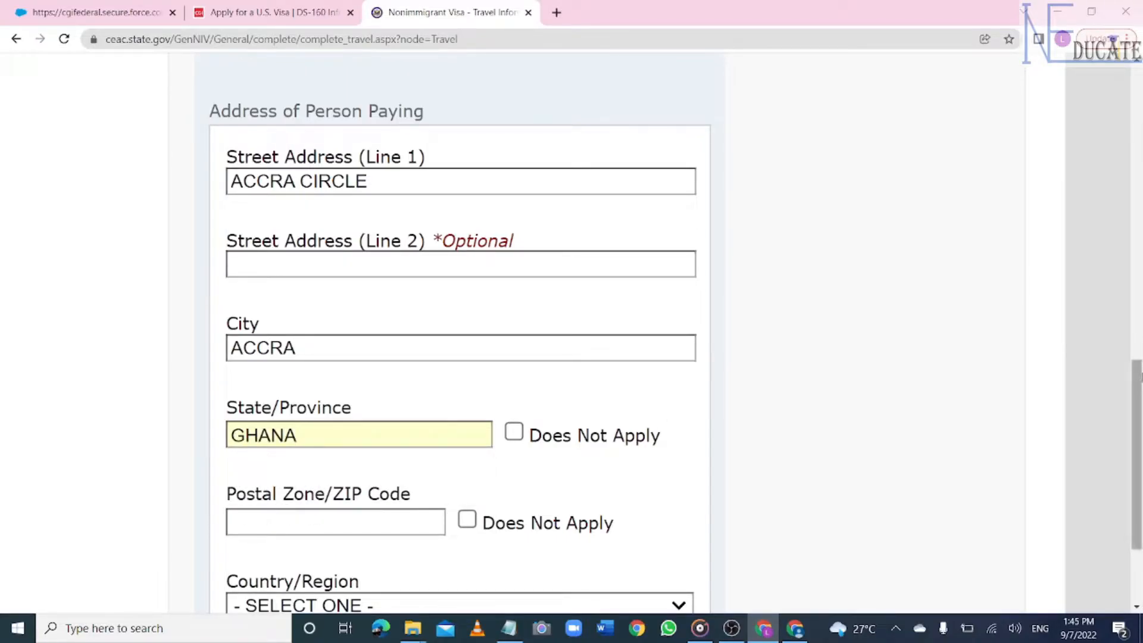
{"action": "scroll", "coordinate": [856, 322], "scroll_direction": "down", "scroll_amount": 5}
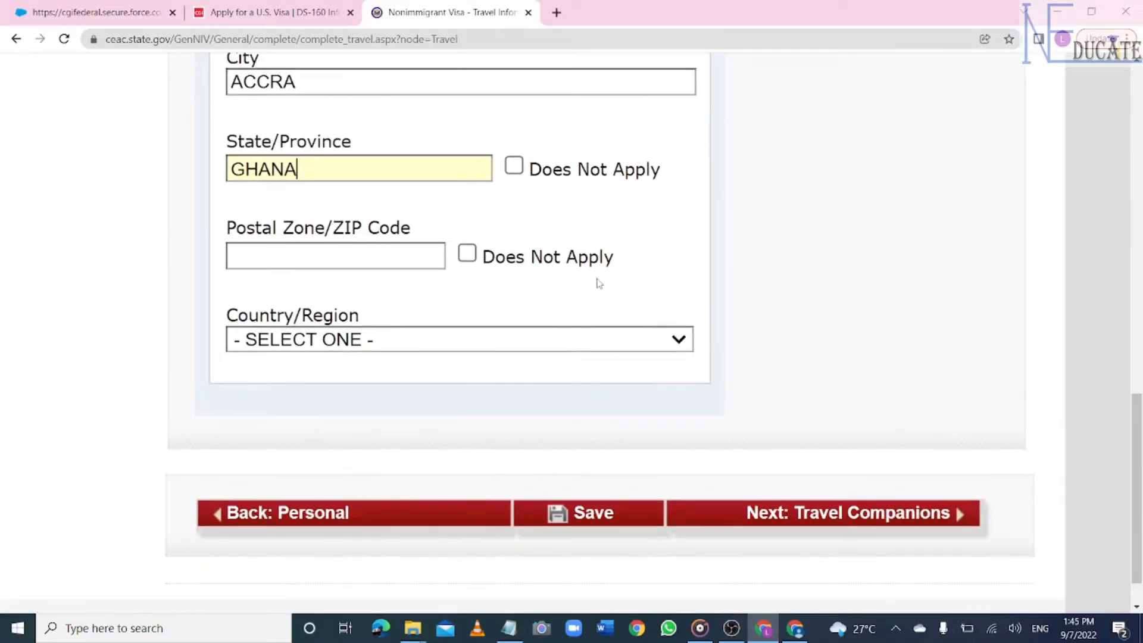
{"action": "left_click", "coordinate": [467, 255]}
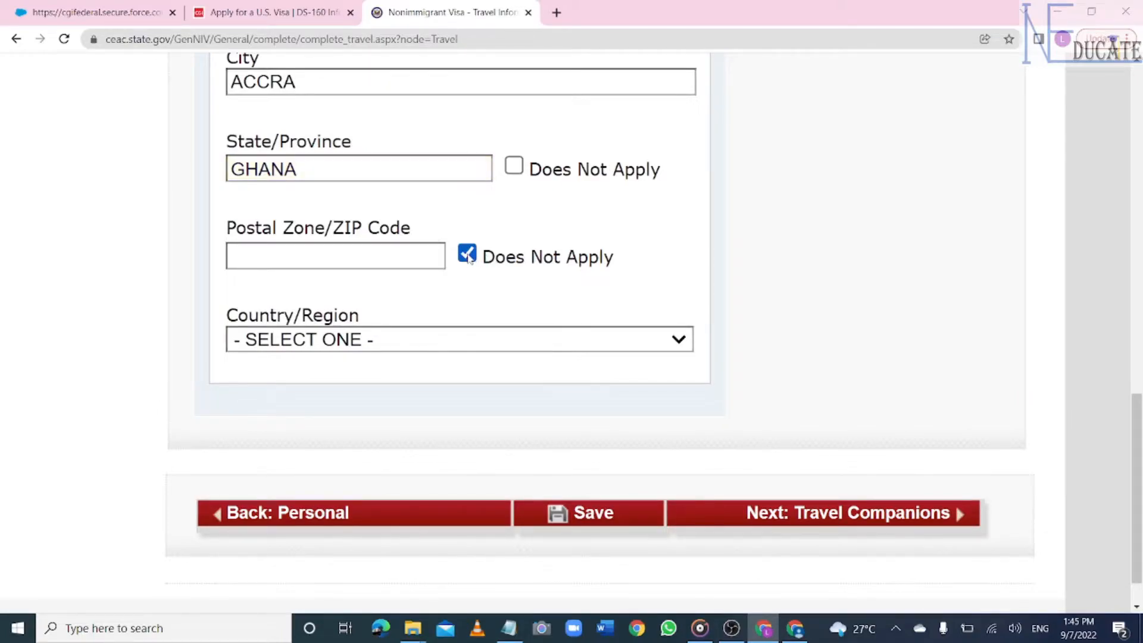
{"action": "left_click", "coordinate": [625, 345]}
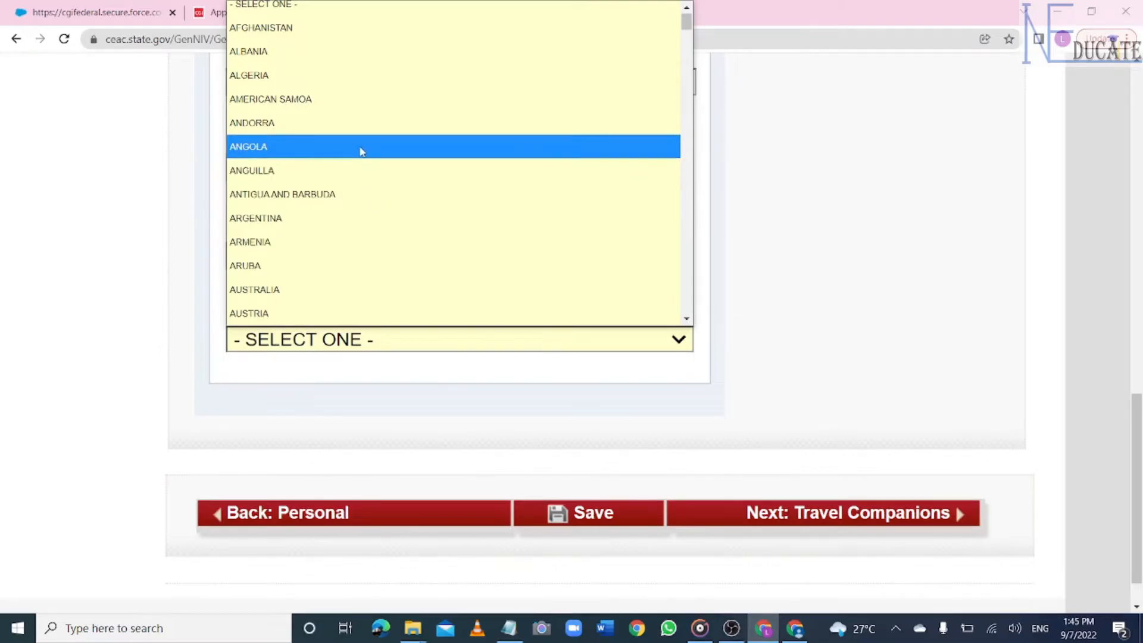
{"action": "type", "text": "gh"}
{"action": "key", "text": "Return"}
{"action": "left_click", "coordinate": [513, 415]}
- Save the Travel page and advance to Travel Companions
{"action": "scroll", "coordinate": [1077, 433], "scroll_direction": "down", "scroll_amount": 5}
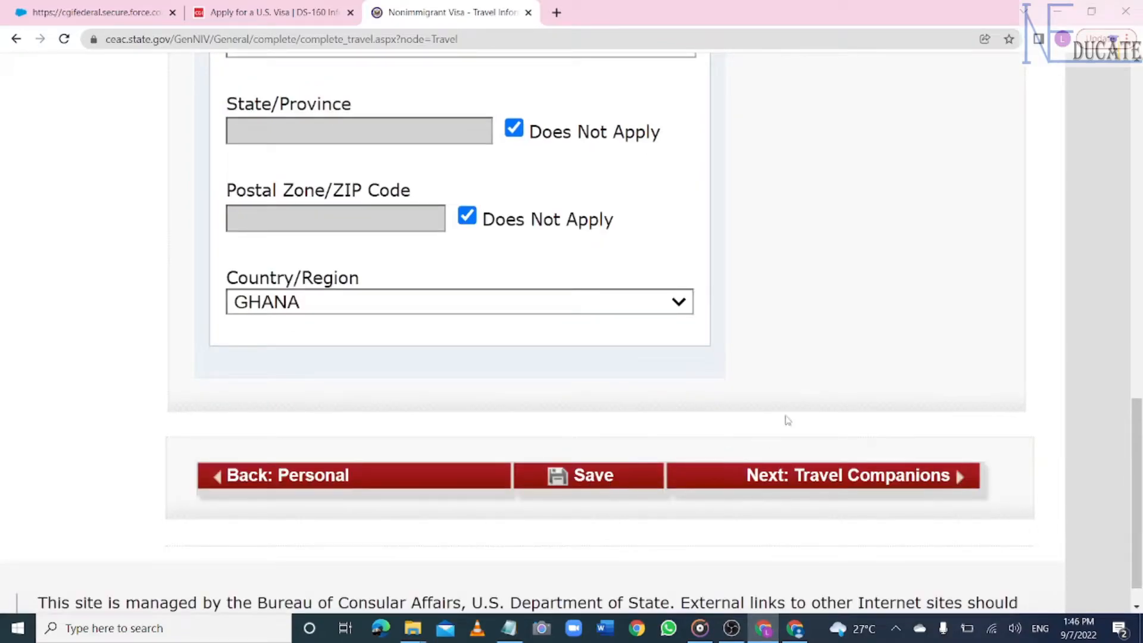
{"action": "left_click", "coordinate": [598, 485]}
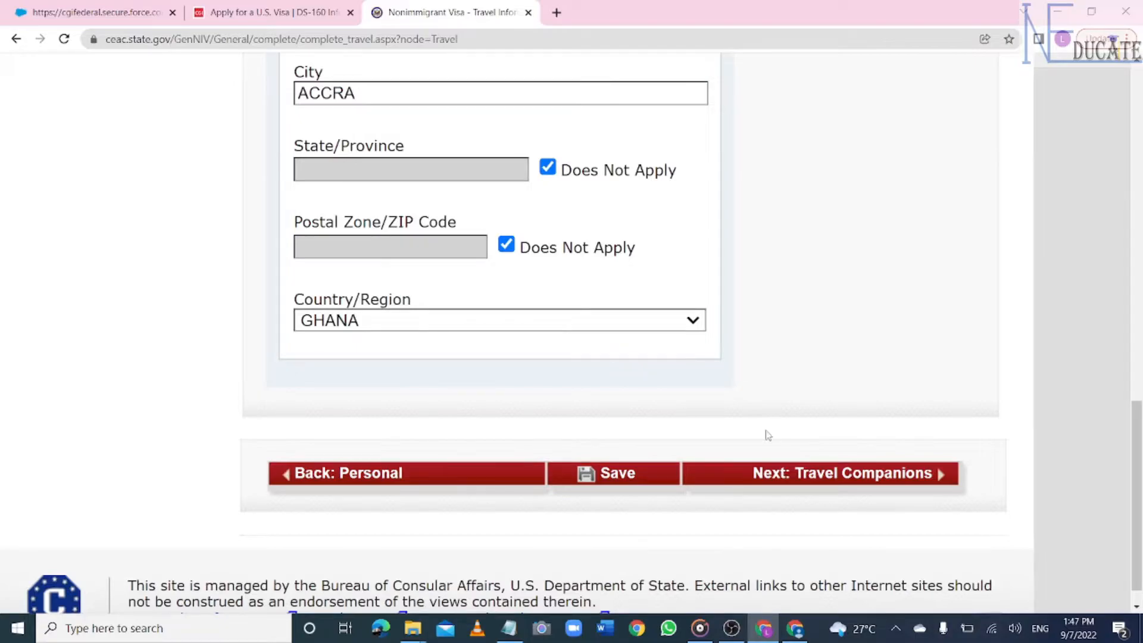
{"action": "left_click", "coordinate": [865, 476]}
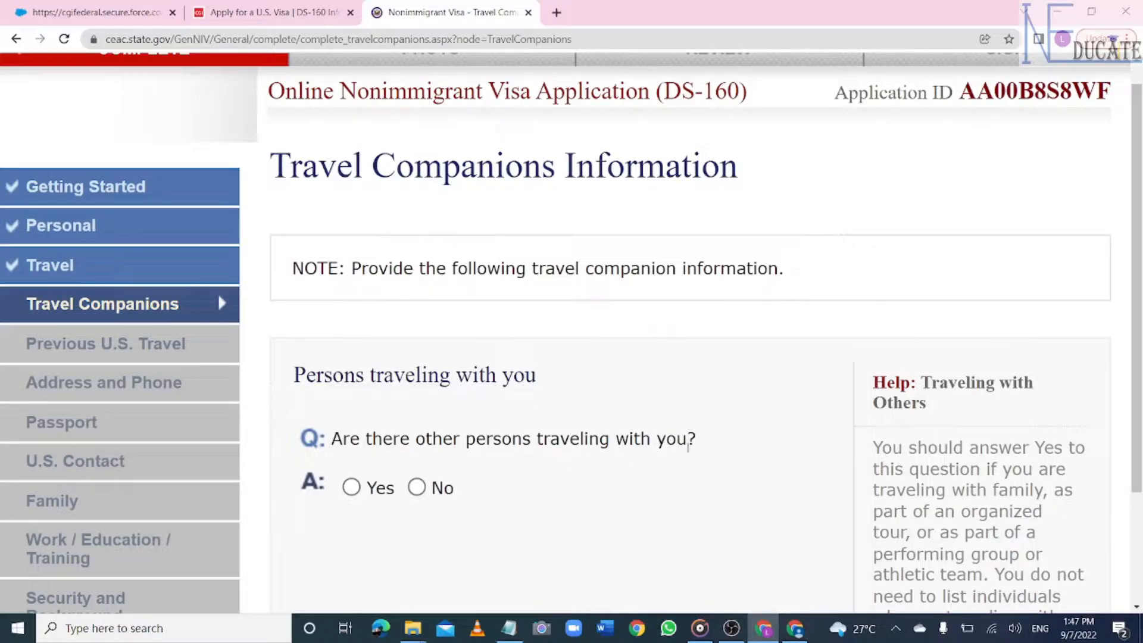
- Answer No to other persons traveling, save, and advance to Previous U.S. Travel
{"action": "left_click", "coordinate": [418, 488]}
{"action": "scroll", "coordinate": [418, 489], "scroll_direction": "down", "scroll_amount": 6}
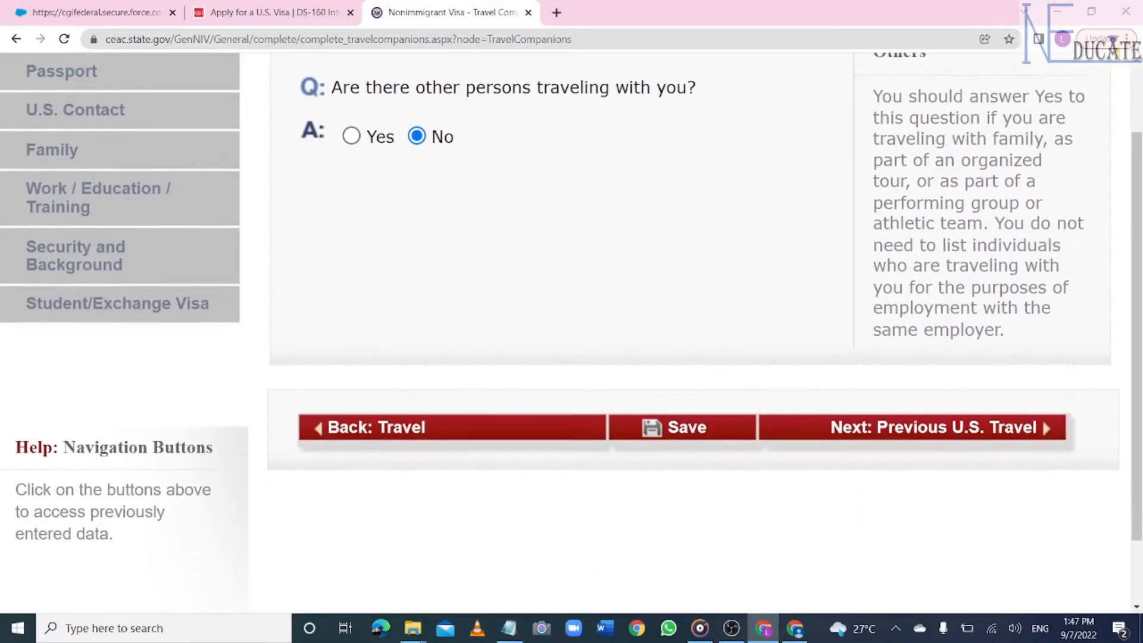
{"action": "left_click", "coordinate": [665, 433]}
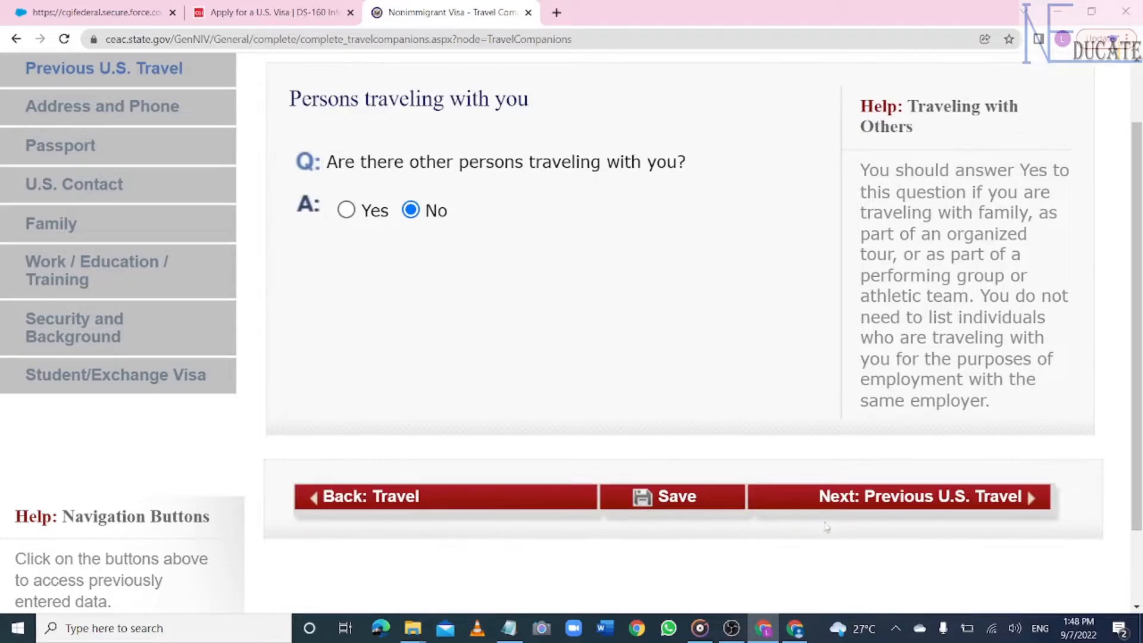
{"action": "left_click", "coordinate": [959, 504]}
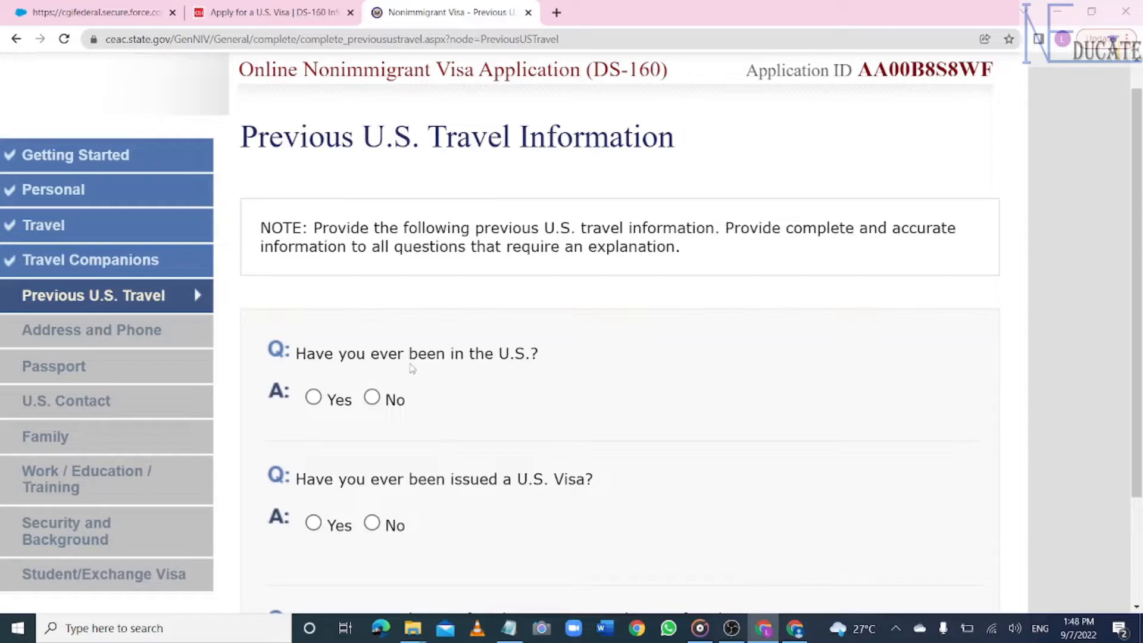
- Answer No to all four Previous U.S. Travel questions: prior visits, visa issued, visa refused, immigrant petition
{"action": "left_click", "coordinate": [372, 398]}
{"action": "scroll", "coordinate": [368, 516], "scroll_direction": "down", "scroll_amount": 3}
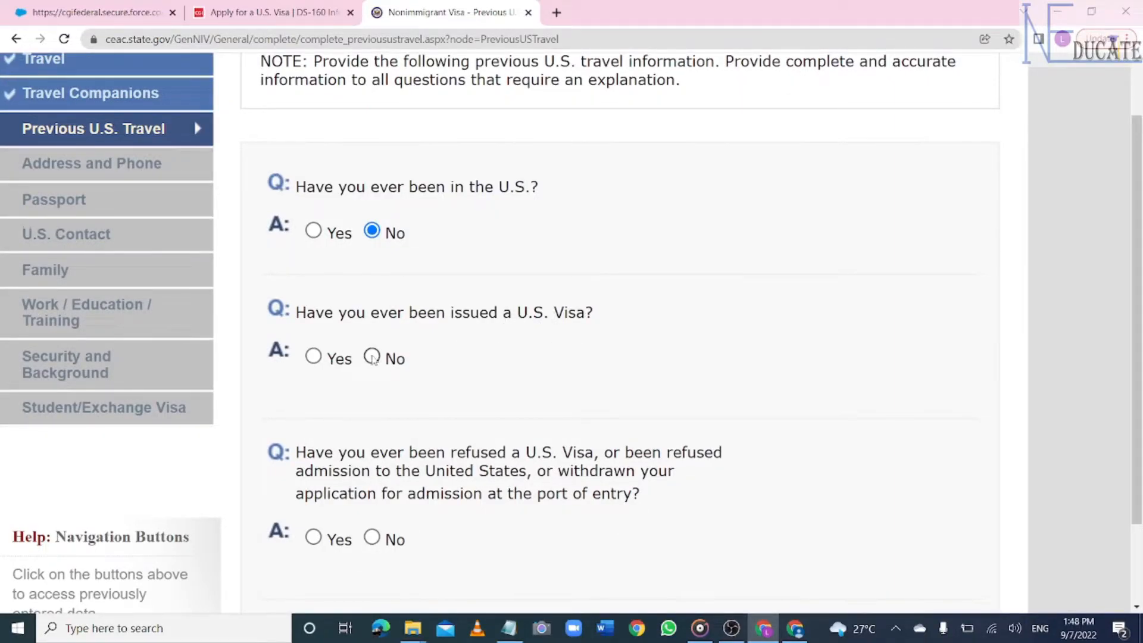
{"action": "left_click", "coordinate": [372, 356]}
{"action": "scroll", "coordinate": [374, 361], "scroll_direction": "up", "scroll_amount": 4}
{"action": "scroll", "coordinate": [374, 360], "scroll_direction": "down", "scroll_amount": 7}
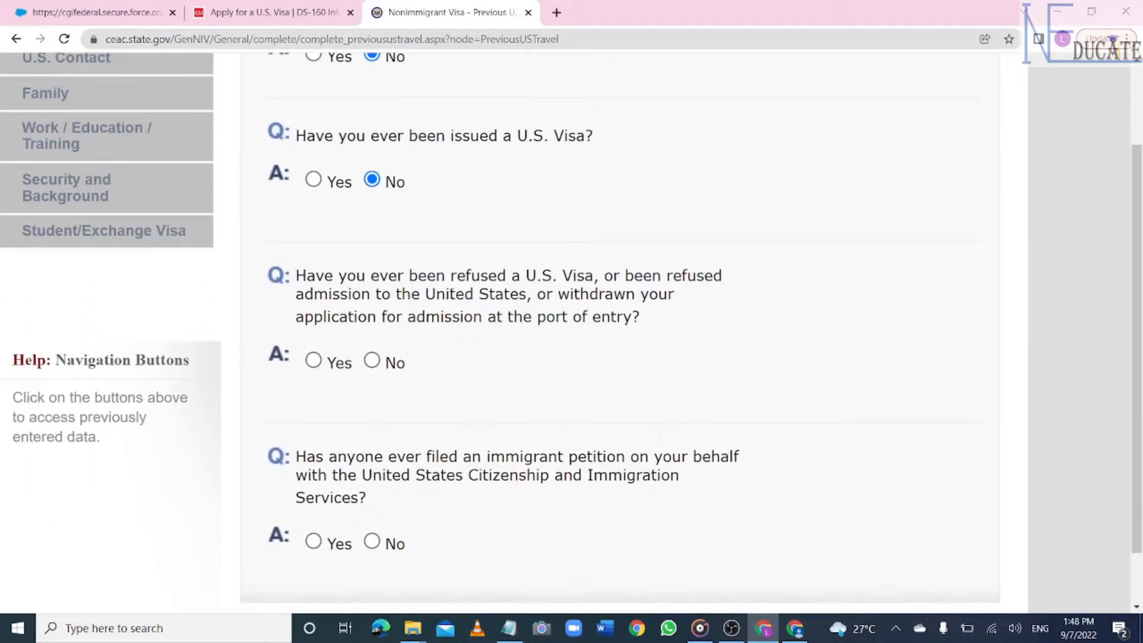
{"action": "left_click", "coordinate": [373, 362]}
{"action": "scroll", "coordinate": [373, 364], "scroll_direction": "down", "scroll_amount": 2}
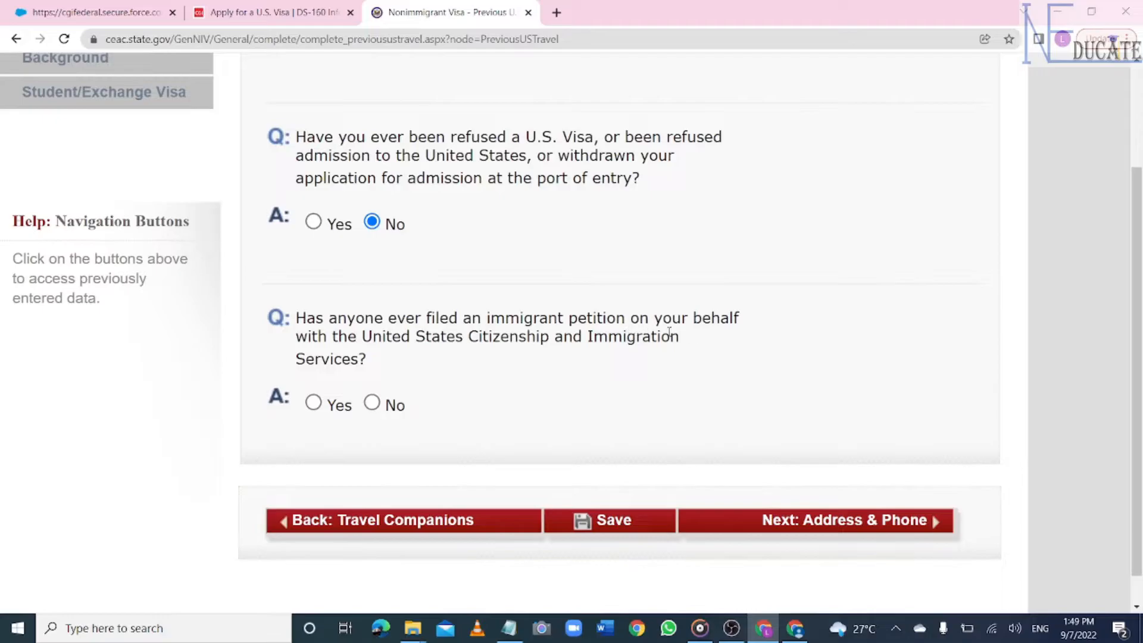
{"action": "left_click", "coordinate": [373, 405]}
{"action": "scroll", "coordinate": [372, 405], "scroll_direction": "down", "scroll_amount": 2}
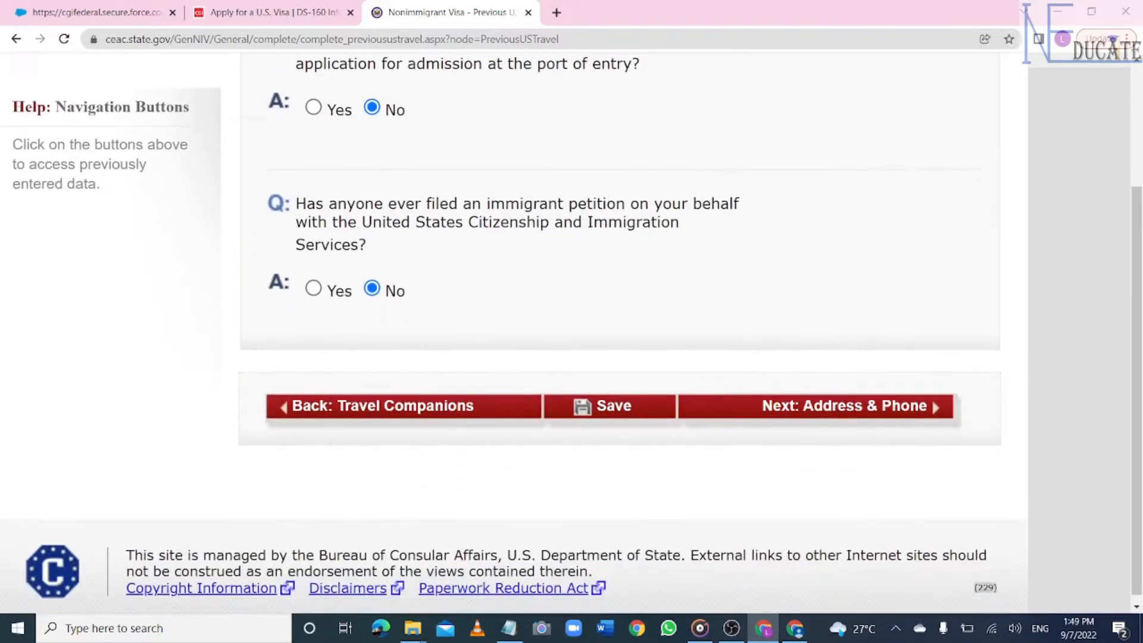
- Save the Previous U.S. Travel page and move on to the Address and Phone page
{"action": "left_click", "coordinate": [612, 415]}
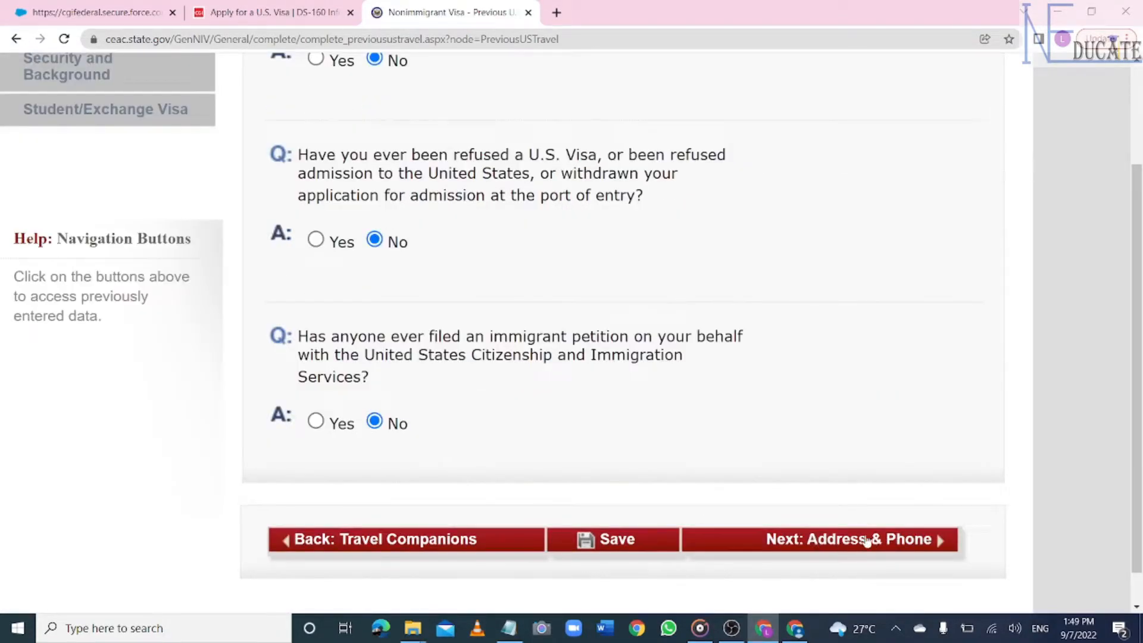
{"action": "left_click", "coordinate": [877, 545]}
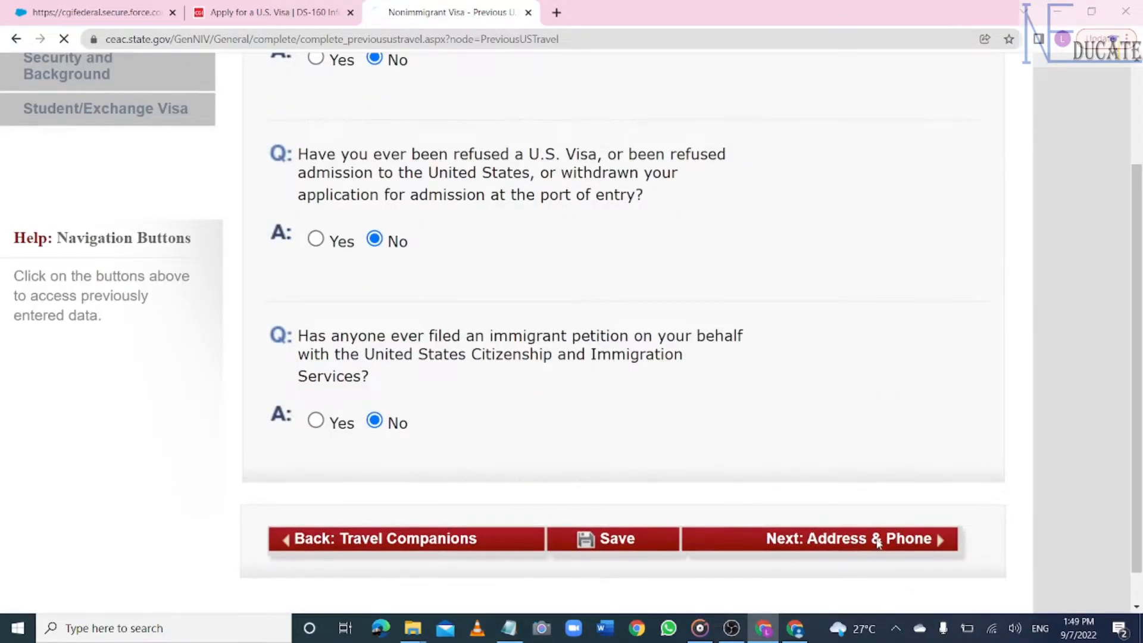
{"action": "left_click", "coordinate": [383, 370]}
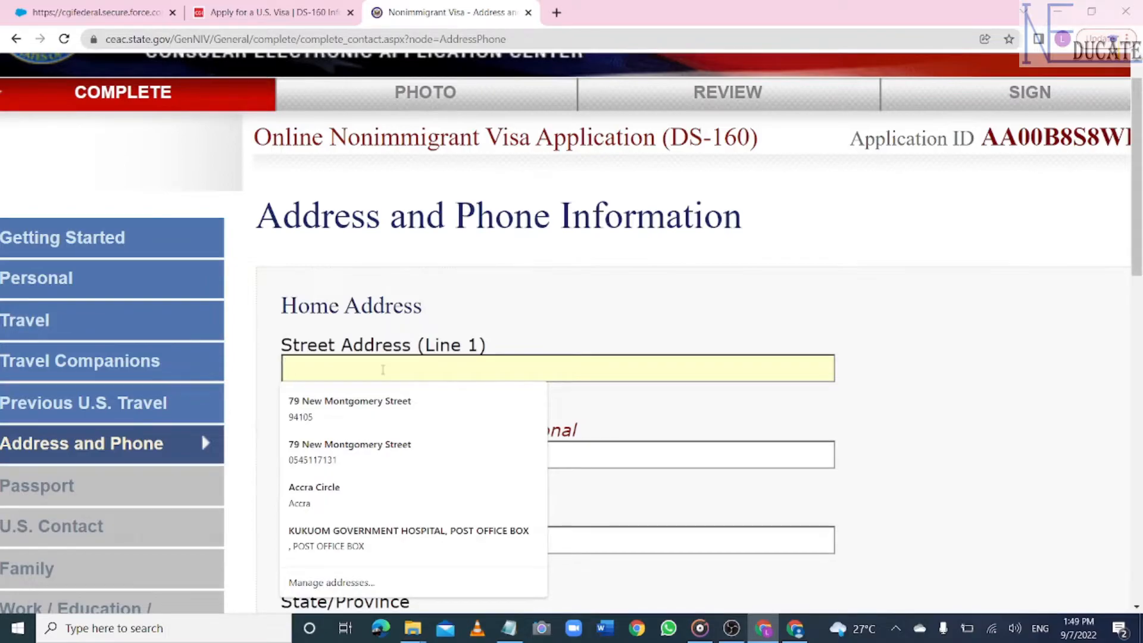
- Enter the home street address and the city ACCRA, correcting a typo in the street name
{"action": "type", "text": "ACCARA"}
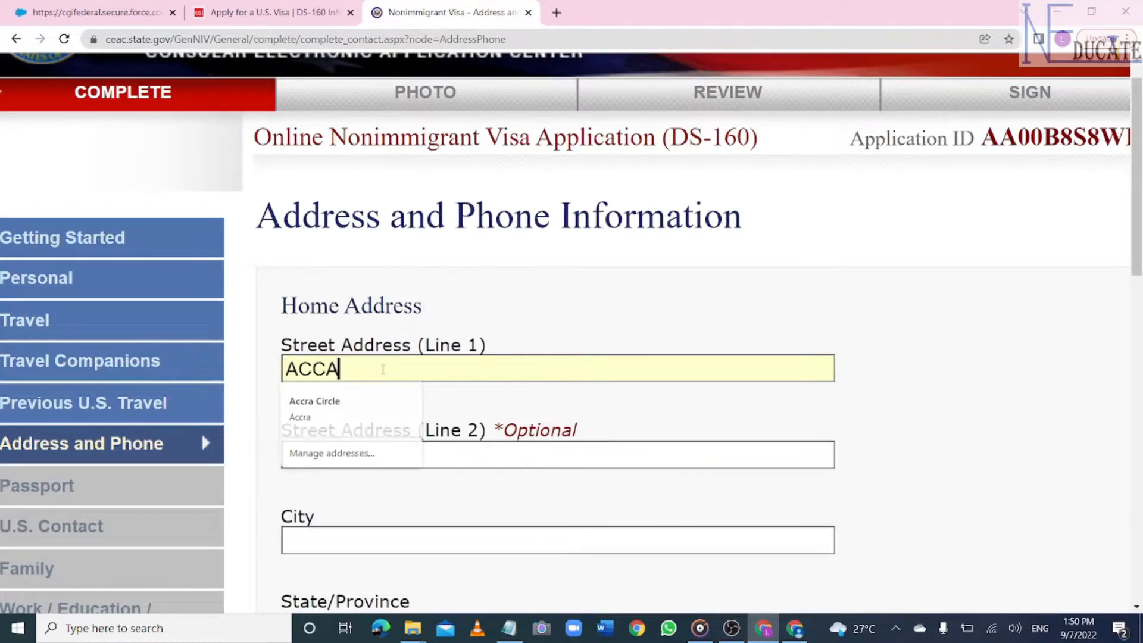
{"action": "key", "text": "BackSpace"}
{"action": "key", "text": "BackSpace"}
{"action": "key", "text": "BackSpace"}
{"action": "type", "text": "RA CIR"}
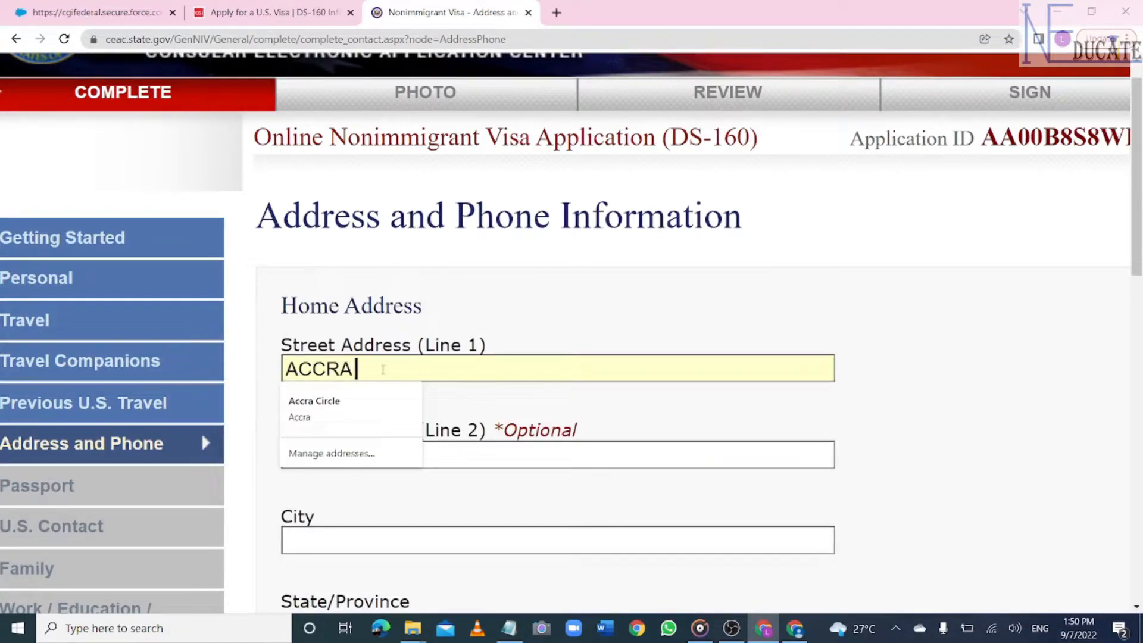
{"action": "type", "text": "CLE"}
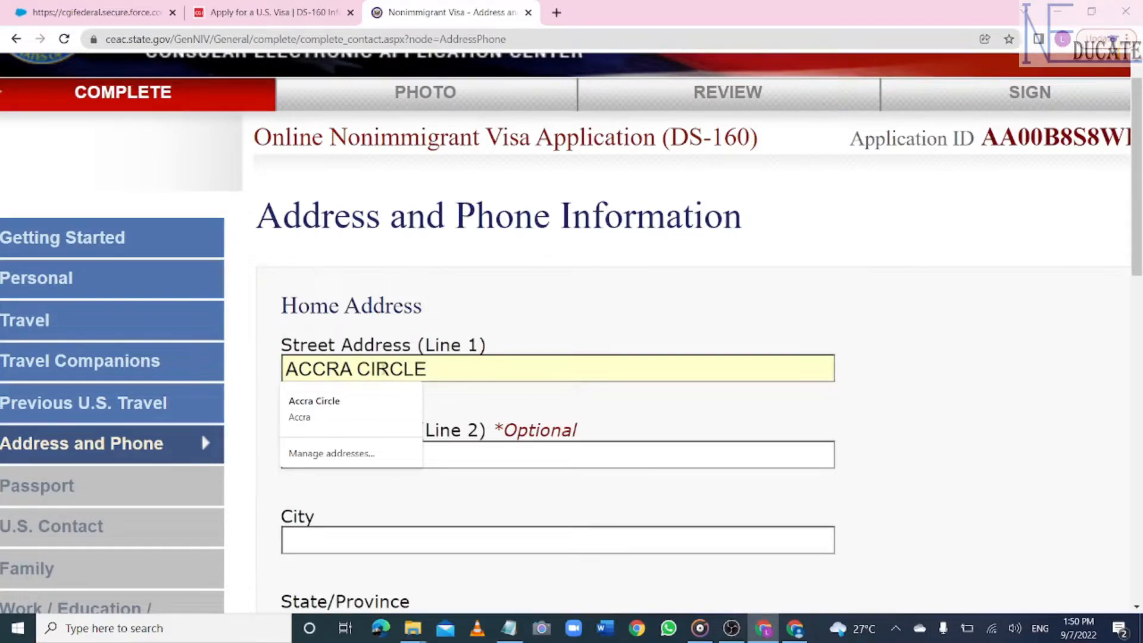
{"action": "left_click", "coordinate": [534, 539]}
{"action": "type", "text": "ACCRA"}
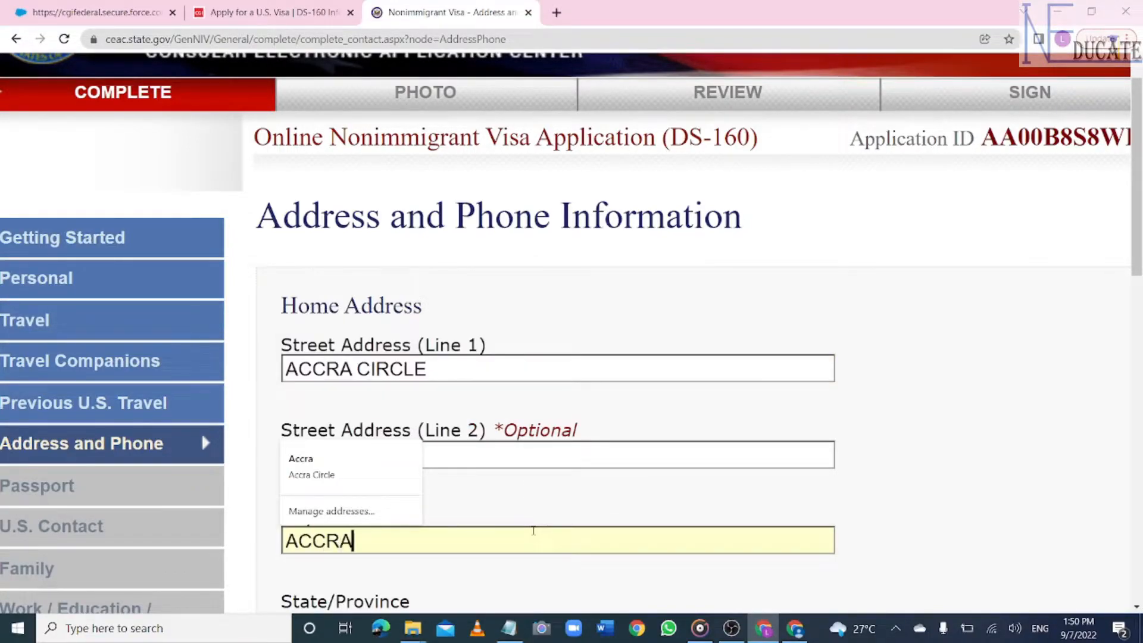
- Mark home State/Province and Postal Zone as Does Not Apply and set the country to GHANA
{"action": "scroll", "coordinate": [533, 531], "scroll_direction": "down", "scroll_amount": 5}
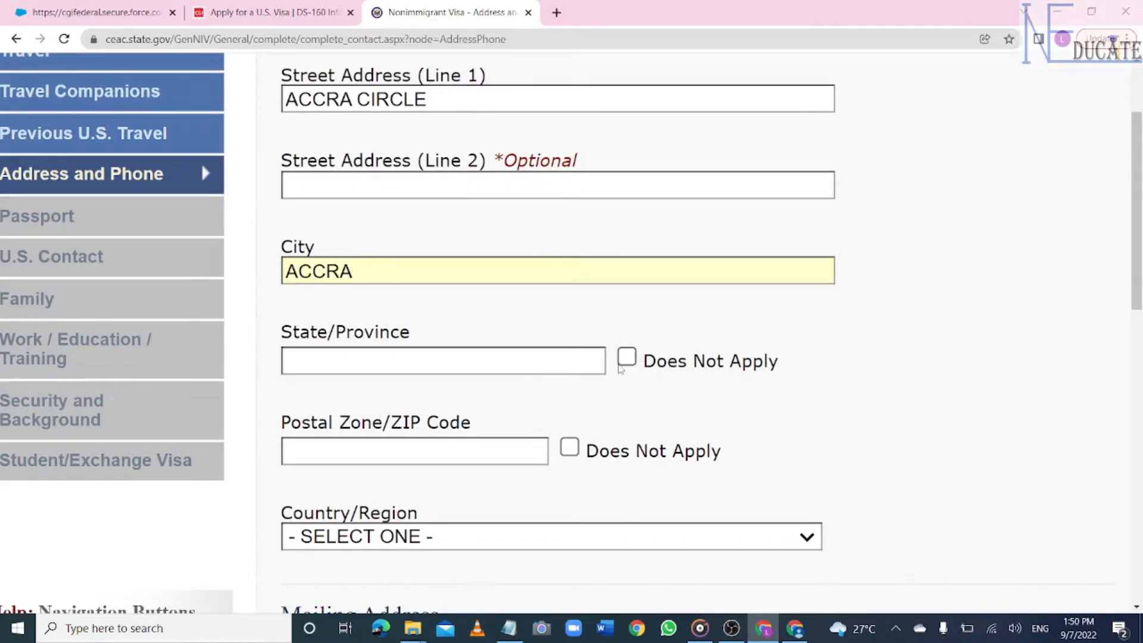
{"action": "left_click", "coordinate": [621, 364]}
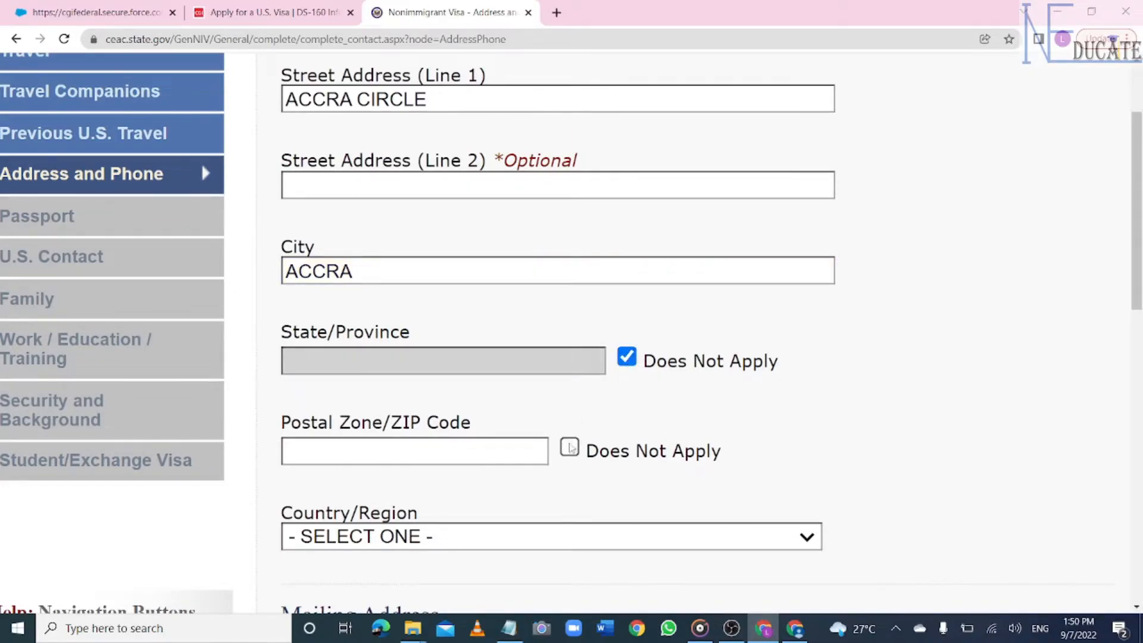
{"action": "left_click", "coordinate": [569, 448]}
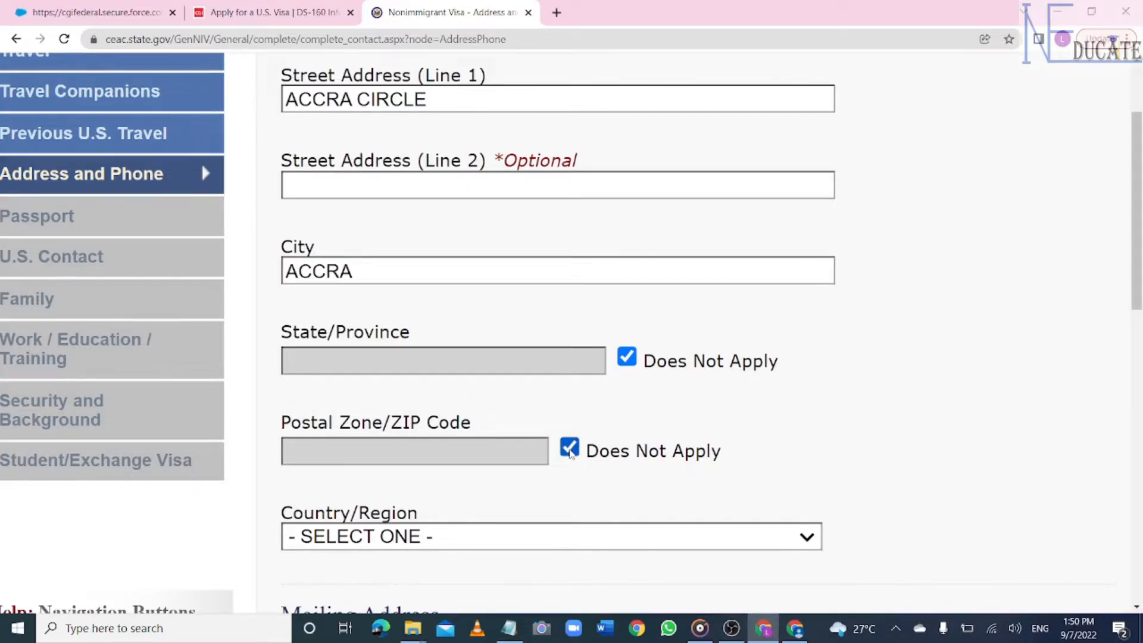
{"action": "scroll", "coordinate": [570, 452], "scroll_direction": "down", "scroll_amount": 3}
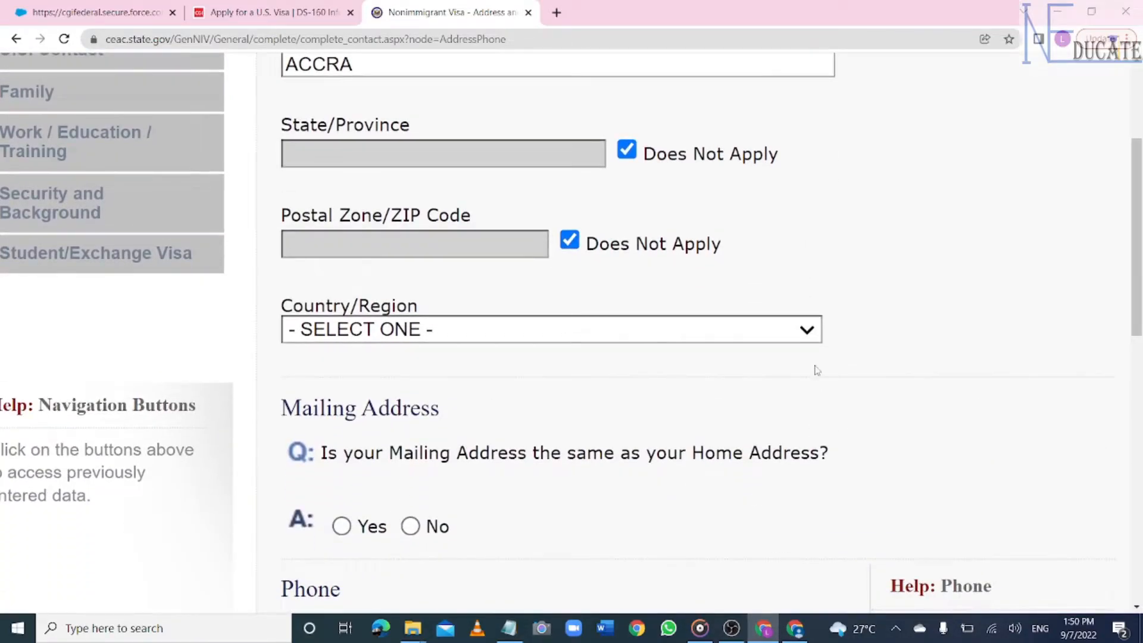
{"action": "left_click", "coordinate": [806, 342]}
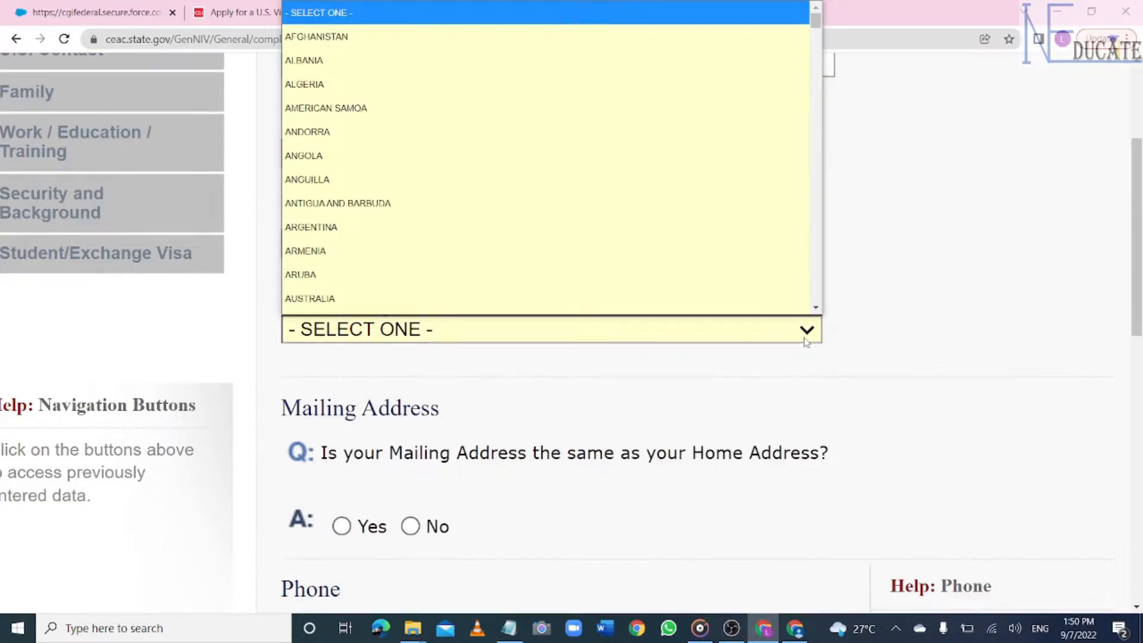
{"action": "type", "text": "gh"}
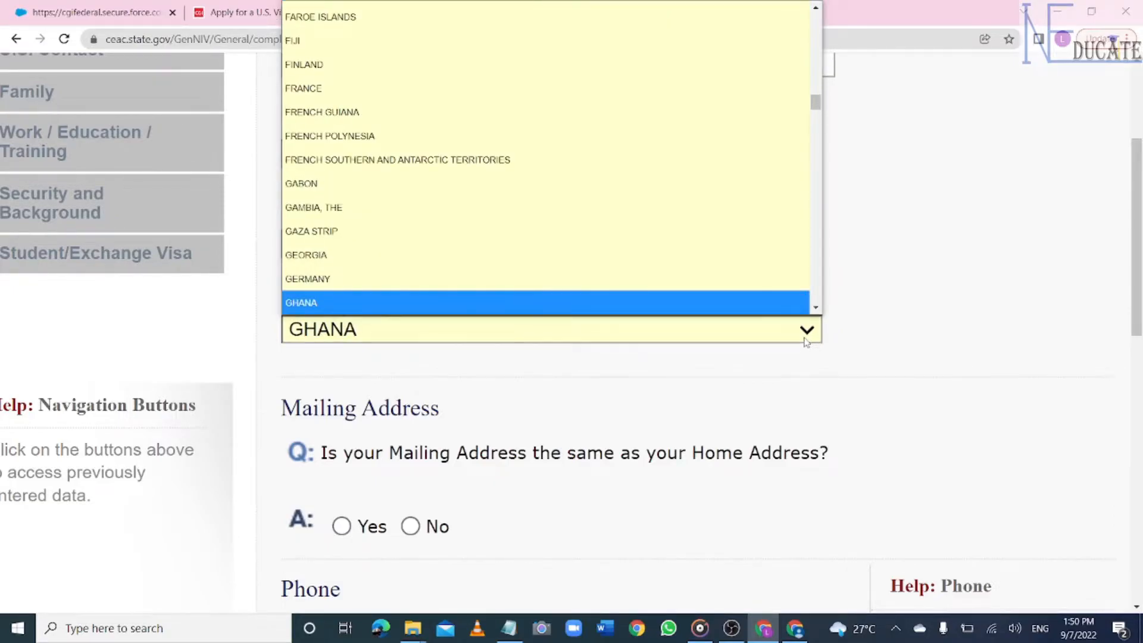
{"action": "left_click", "coordinate": [619, 304]}
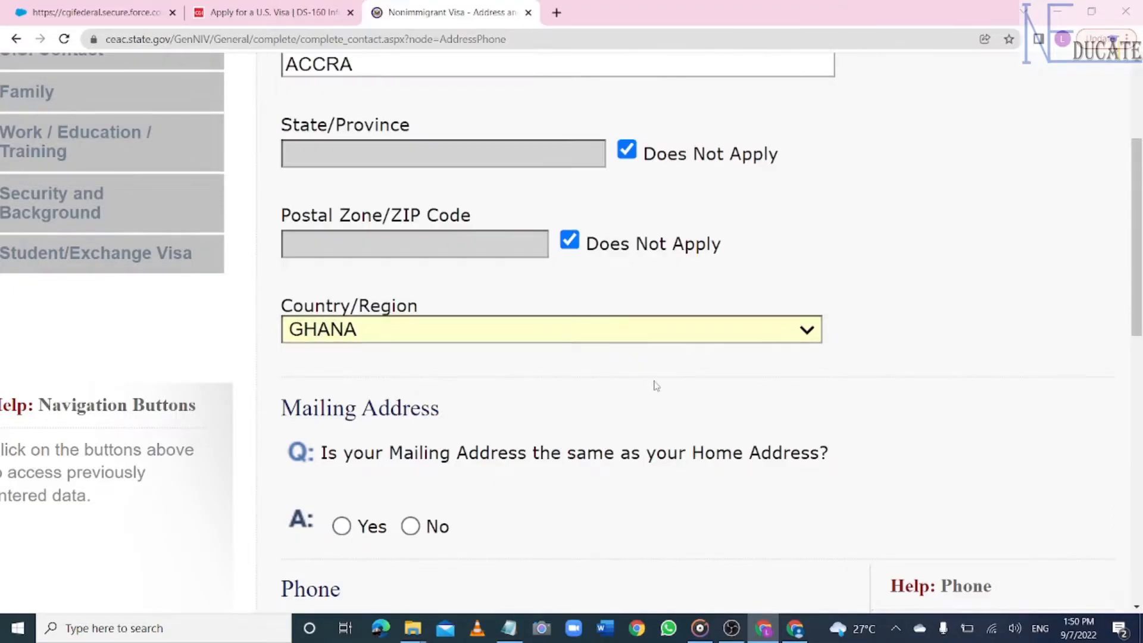
{"action": "scroll", "coordinate": [654, 386], "scroll_direction": "down", "scroll_amount": 3}
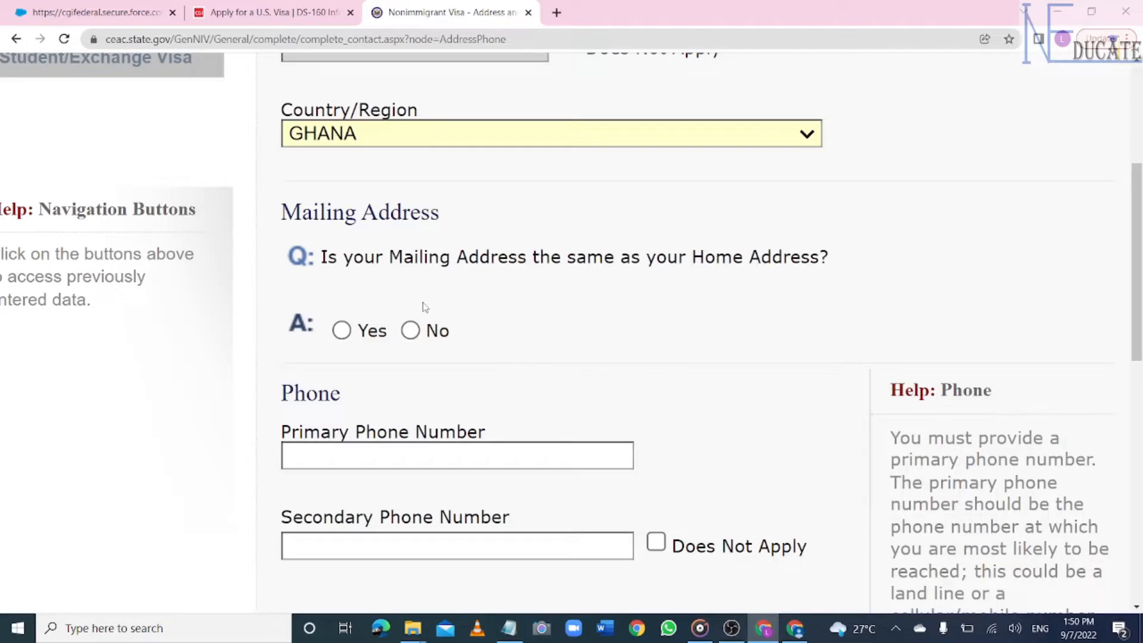
- Confirm the mailing address matches home, enter the primary phone number, and mark secondary and work phones Does Not Apply
{"action": "left_click", "coordinate": [342, 330]}
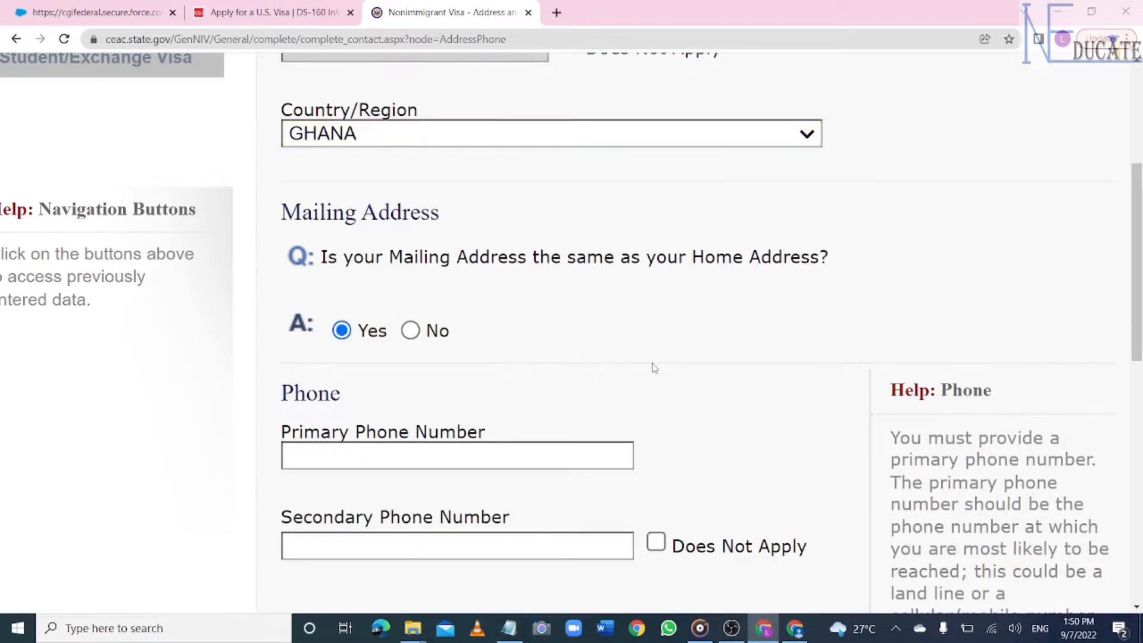
{"action": "scroll", "coordinate": [600, 337], "scroll_direction": "down", "scroll_amount": 4}
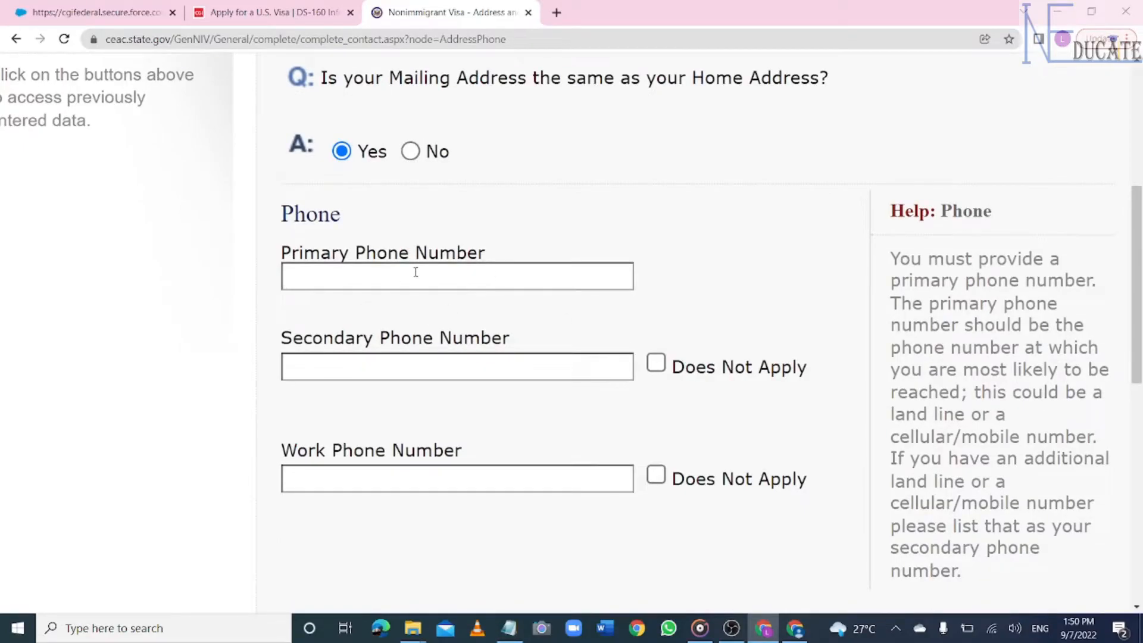
{"action": "left_click", "coordinate": [416, 273]}
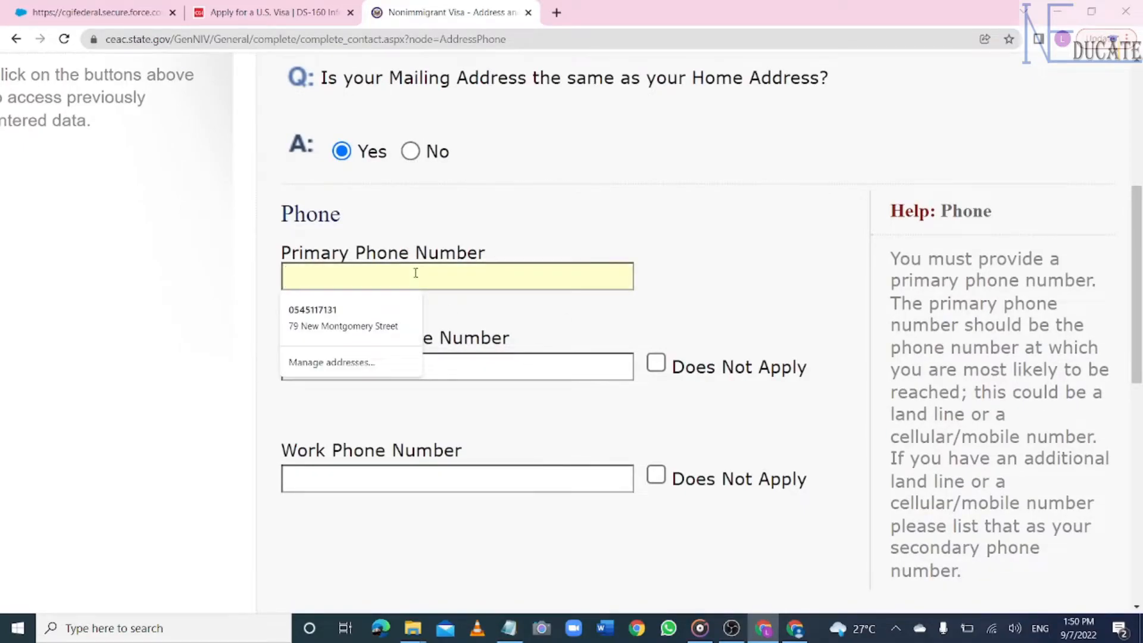
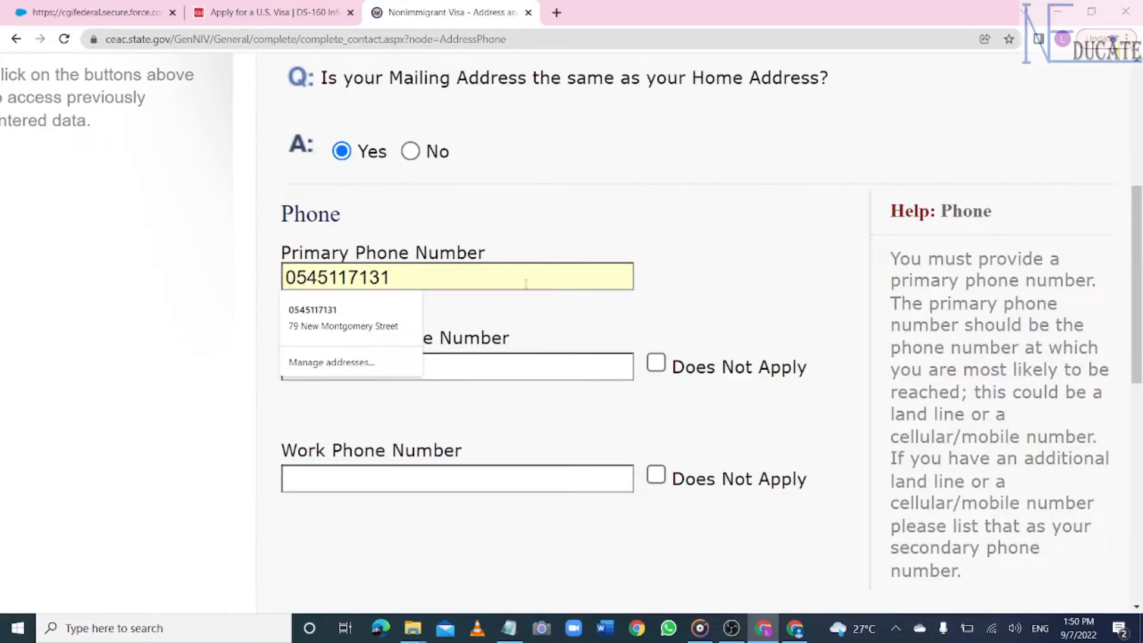
{"action": "left_click", "coordinate": [734, 314]}
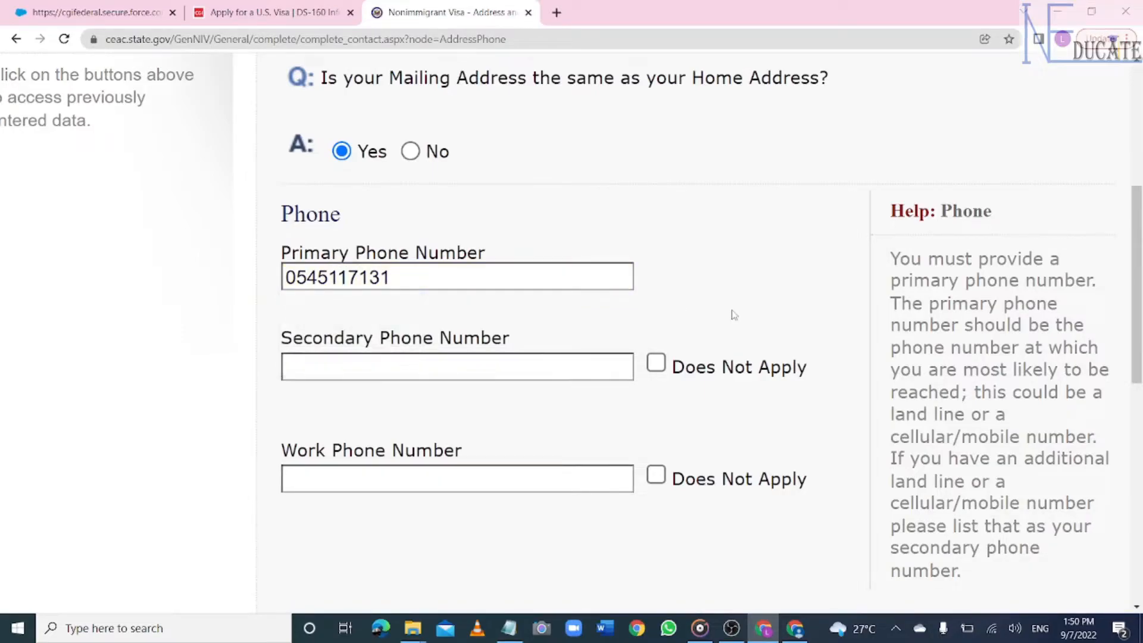
{"action": "left_click", "coordinate": [657, 363]}
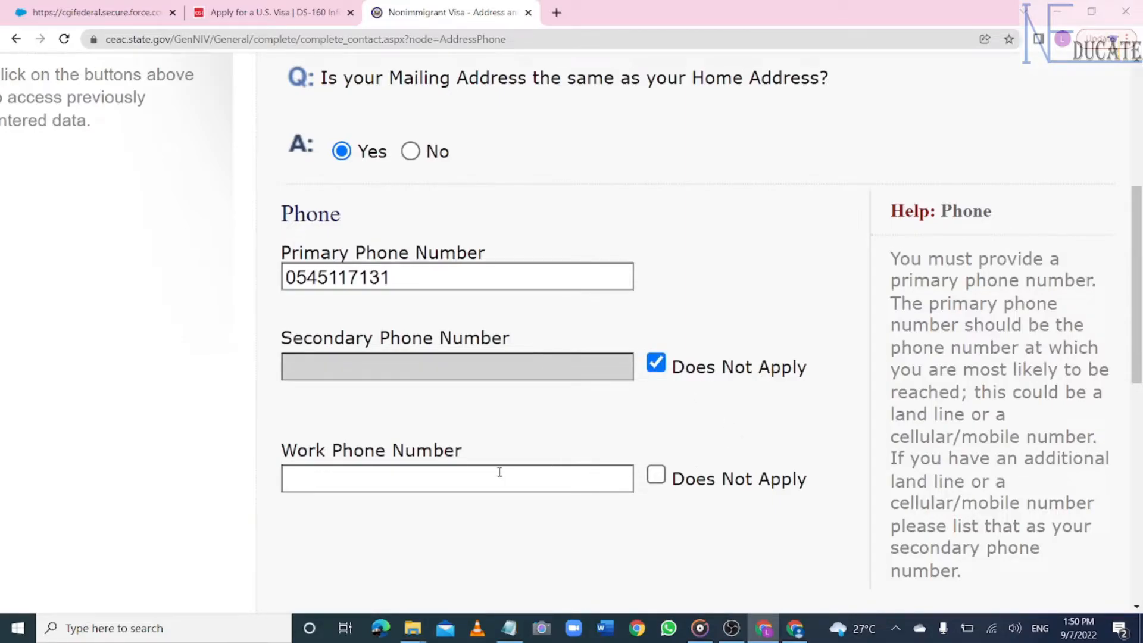
{"action": "left_click", "coordinate": [657, 476]}
- Answer No to other phone numbers and enter the applicant's email address
{"action": "scroll", "coordinate": [657, 476], "scroll_direction": "down", "scroll_amount": 5}
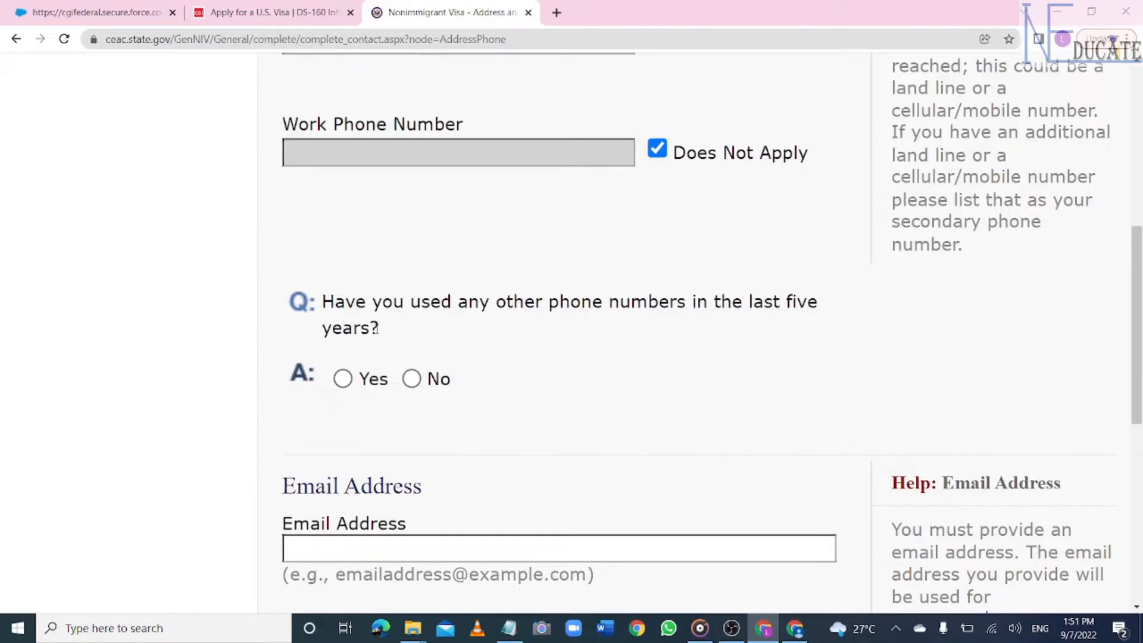
{"action": "left_click", "coordinate": [411, 378]}
{"action": "scroll", "coordinate": [727, 383], "scroll_direction": "down", "scroll_amount": 2}
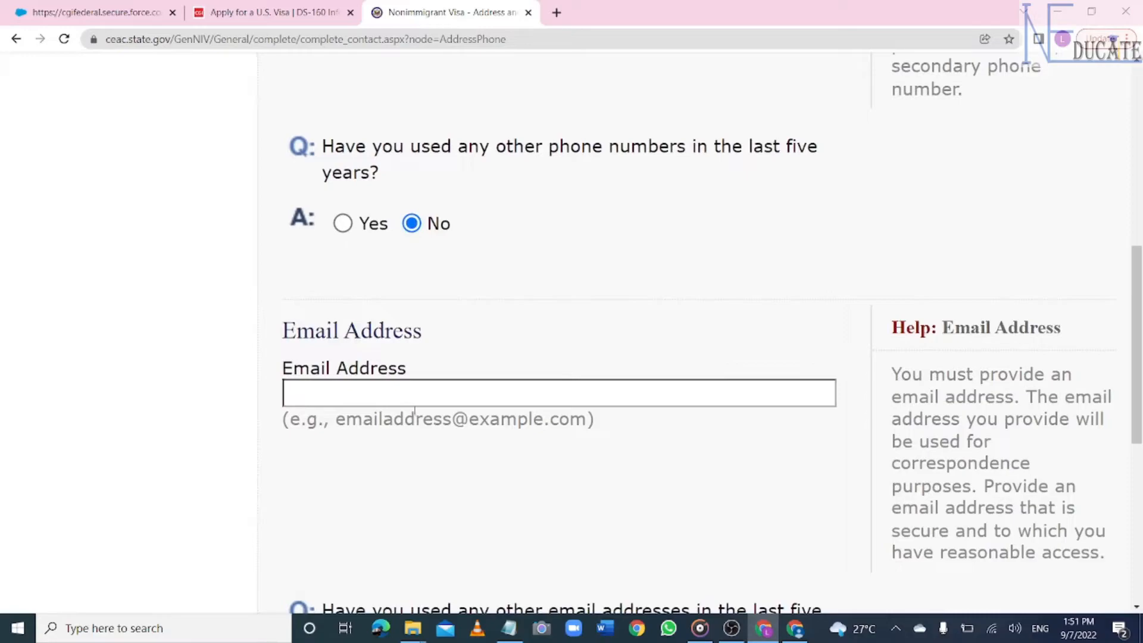
{"action": "left_click", "coordinate": [393, 397]}
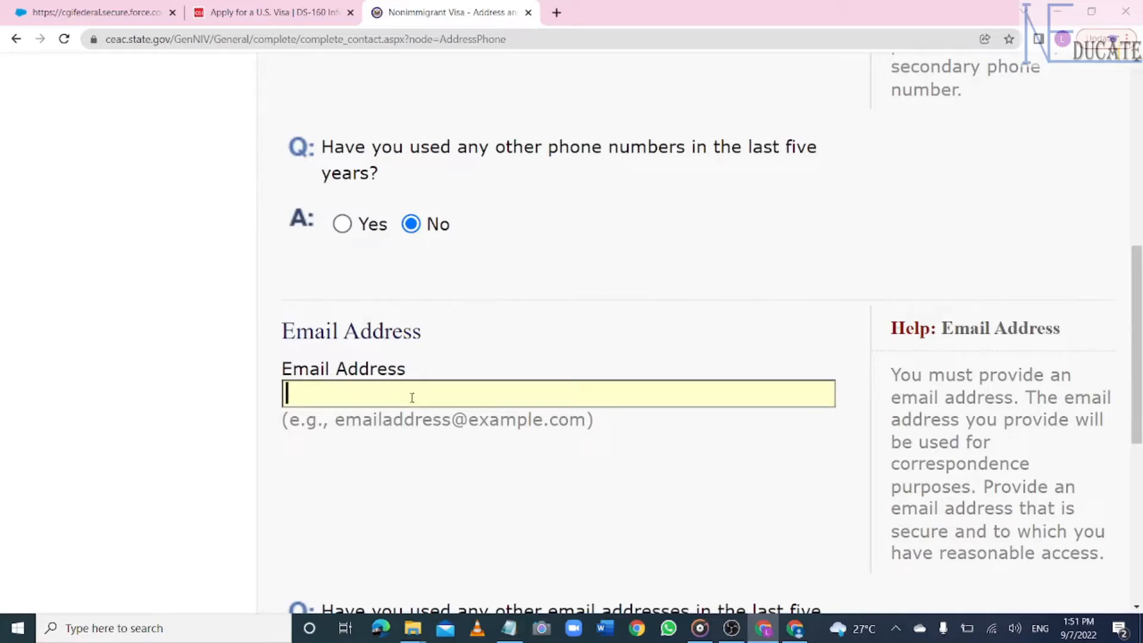
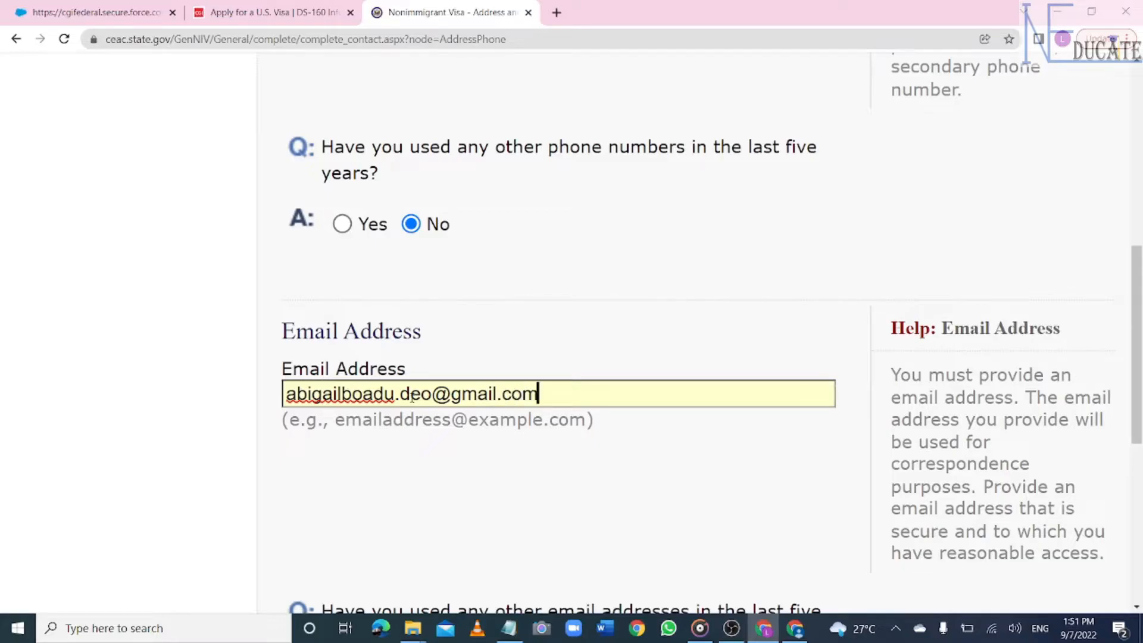
{"action": "scroll", "coordinate": [412, 398], "scroll_direction": "down", "scroll_amount": 5}
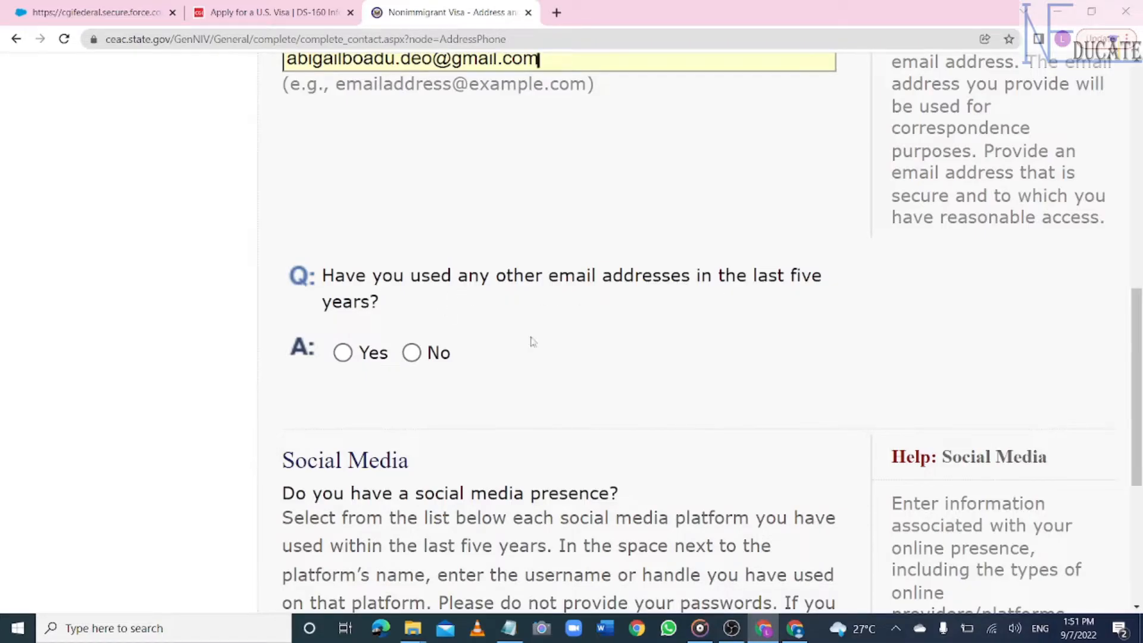
- Answer No to other email addresses and add a FACEBOOK account with the applicant's username
{"action": "left_click", "coordinate": [412, 352]}
{"action": "scroll", "coordinate": [627, 316], "scroll_direction": "down", "scroll_amount": 8}
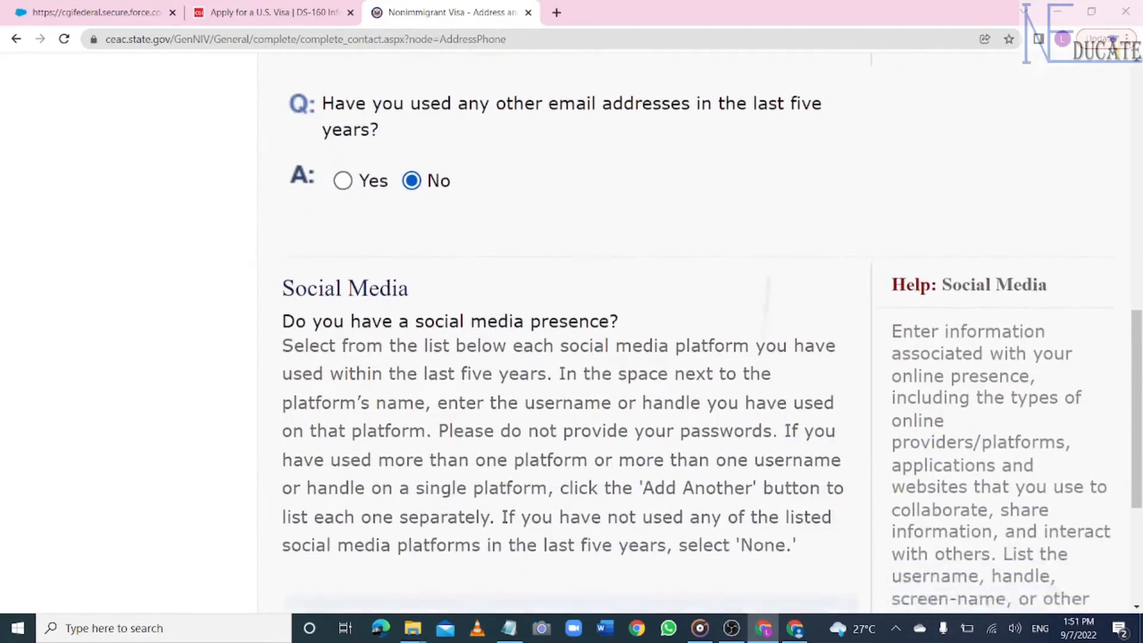
{"action": "left_click", "coordinate": [747, 316]}
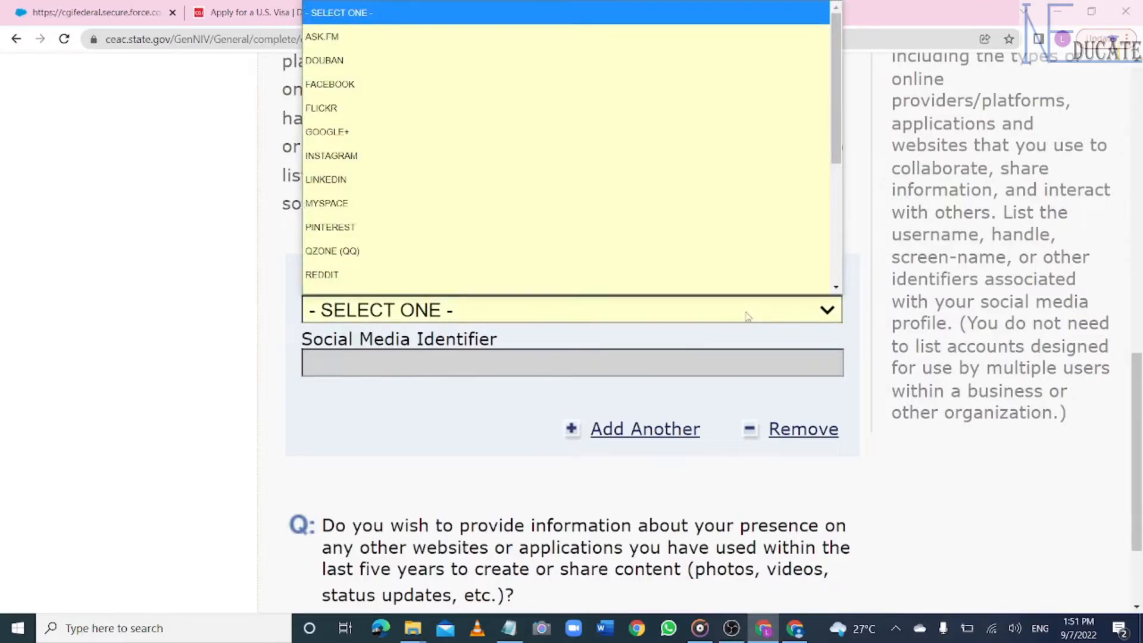
{"action": "left_click", "coordinate": [369, 68]}
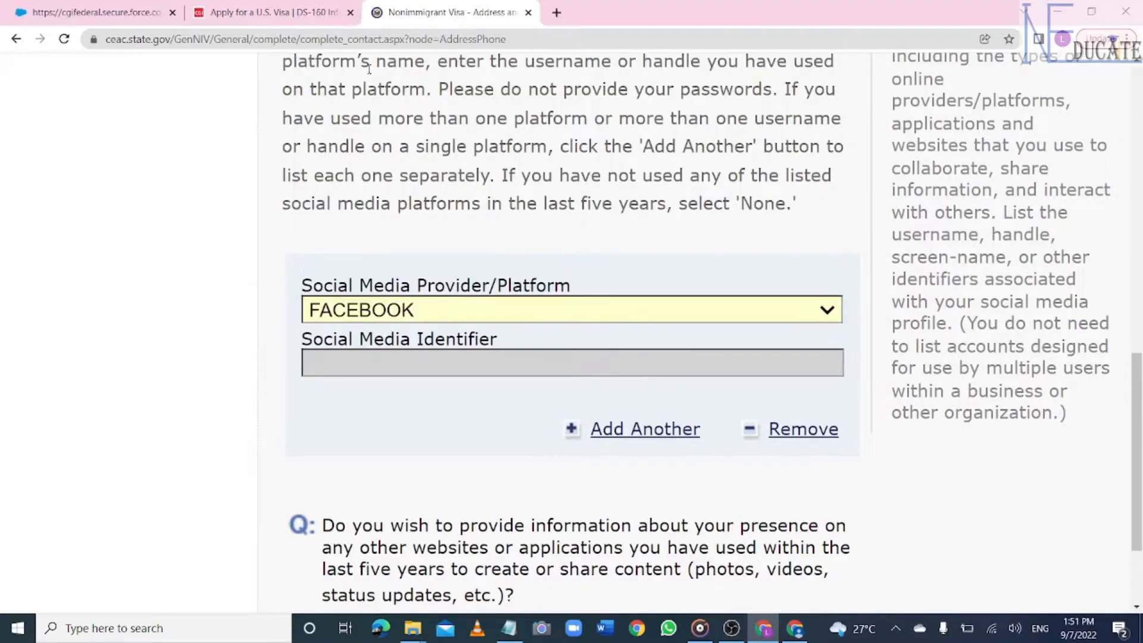
{"action": "scroll", "coordinate": [546, 310], "scroll_direction": "down", "scroll_amount": 1}
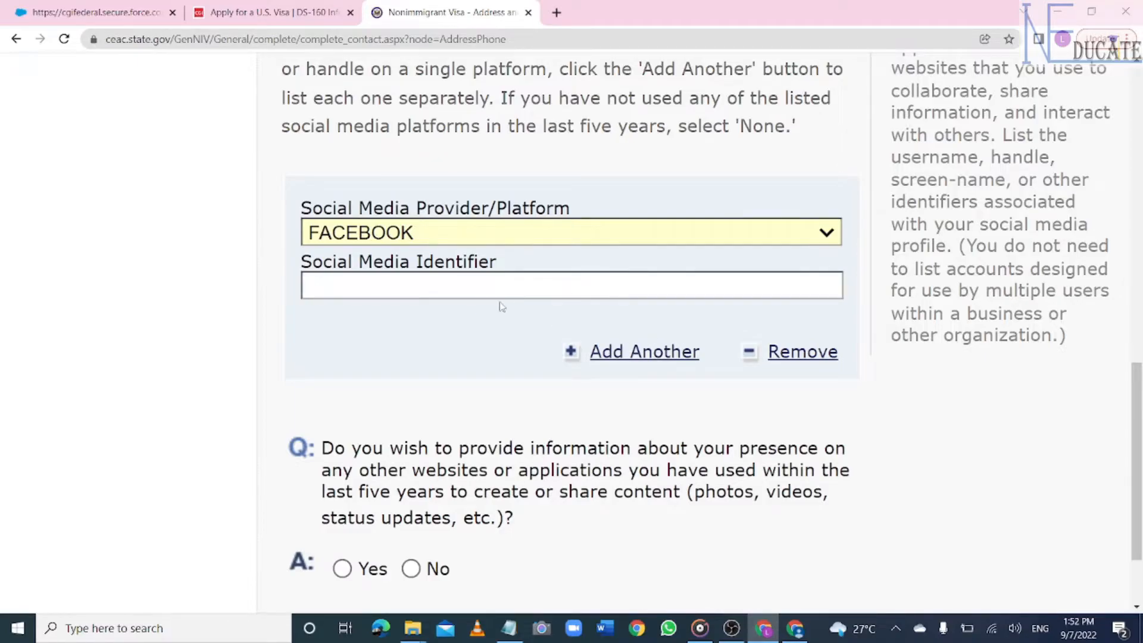
{"action": "left_click", "coordinate": [338, 287]}
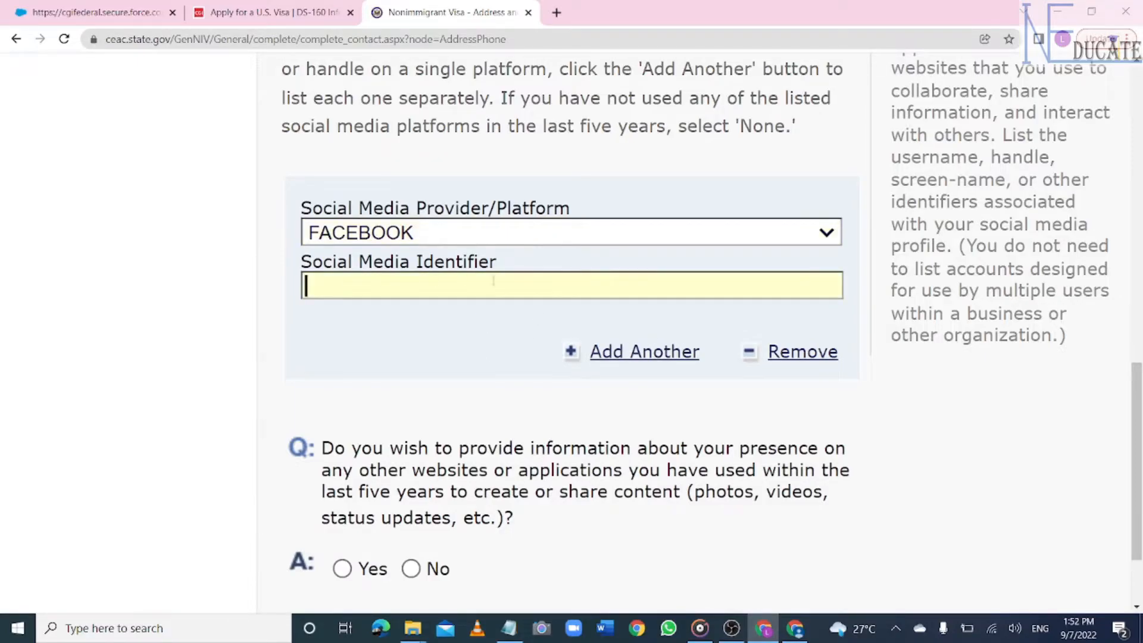
{"action": "scroll", "coordinate": [438, 286], "scroll_direction": "down", "scroll_amount": 3}
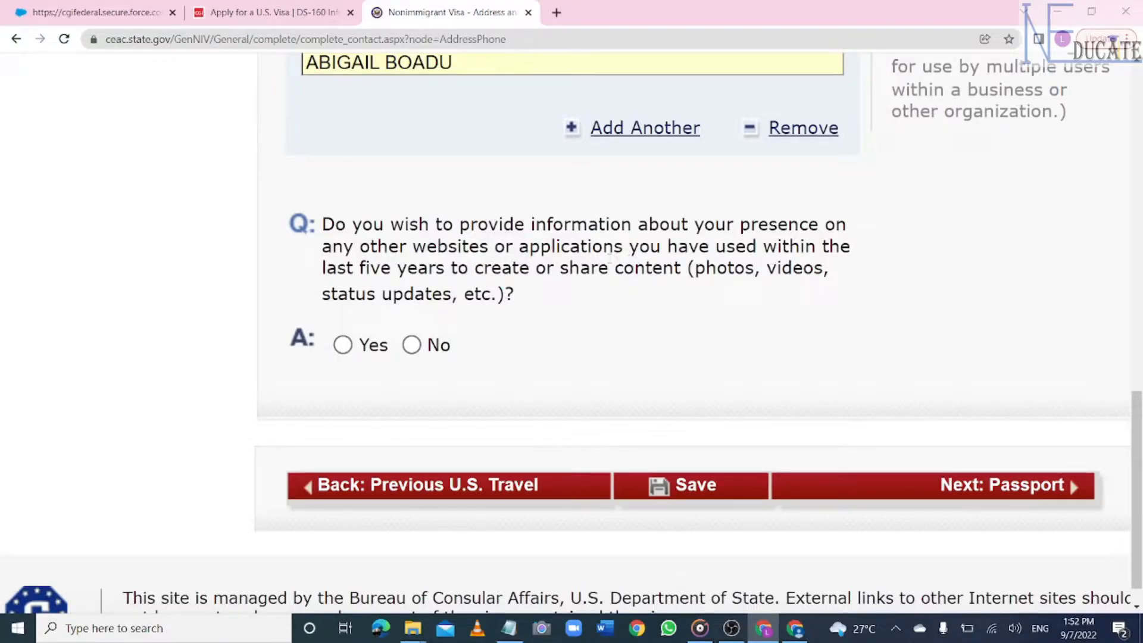
- Answer No to other website presence, save the Address and Phone page, and continue to Passport
{"action": "left_click", "coordinate": [411, 347]}
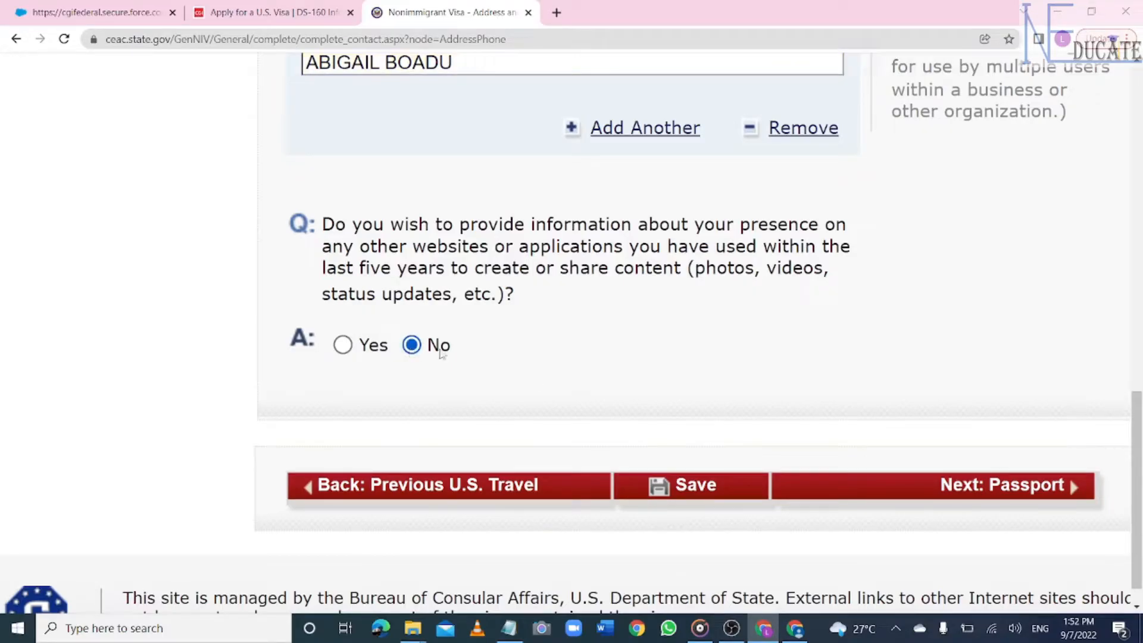
{"action": "scroll", "coordinate": [681, 418], "scroll_direction": "down", "scroll_amount": 1}
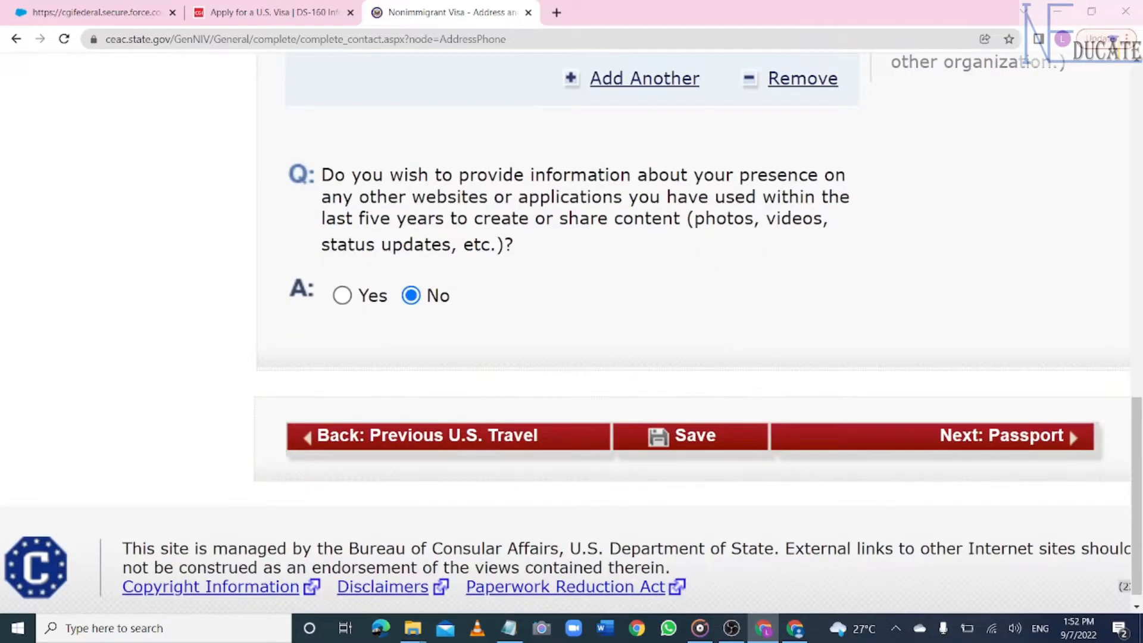
{"action": "left_click", "coordinate": [658, 437]}
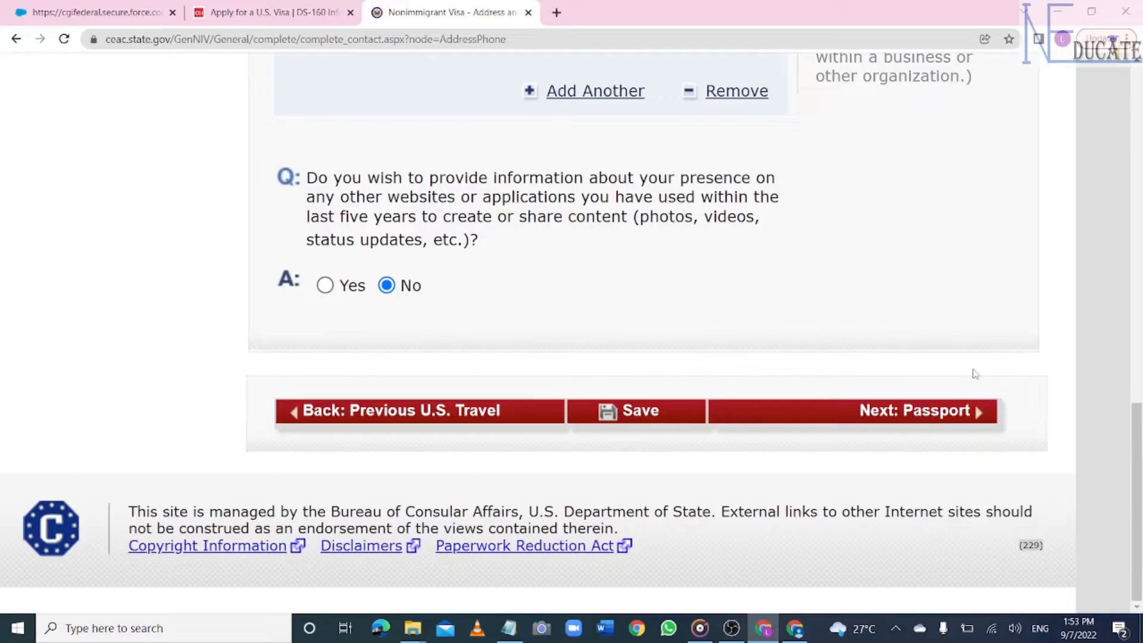
{"action": "left_click", "coordinate": [929, 417]}
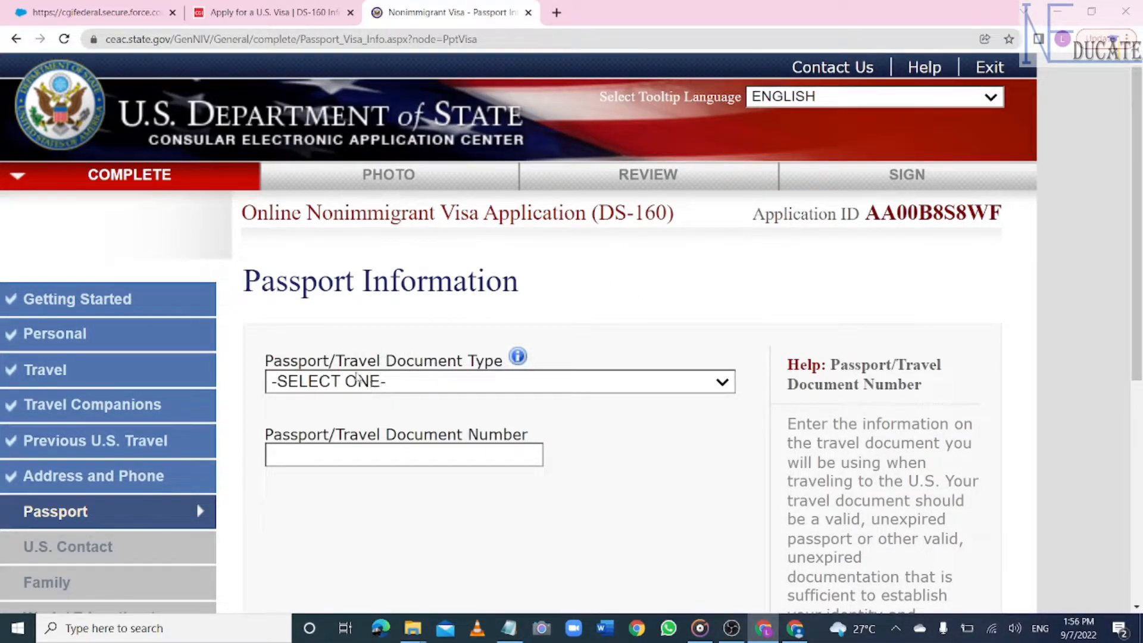
- Set the passport document type to REGULAR and enter the passport number and passport book number
{"action": "left_click", "coordinate": [593, 382]}
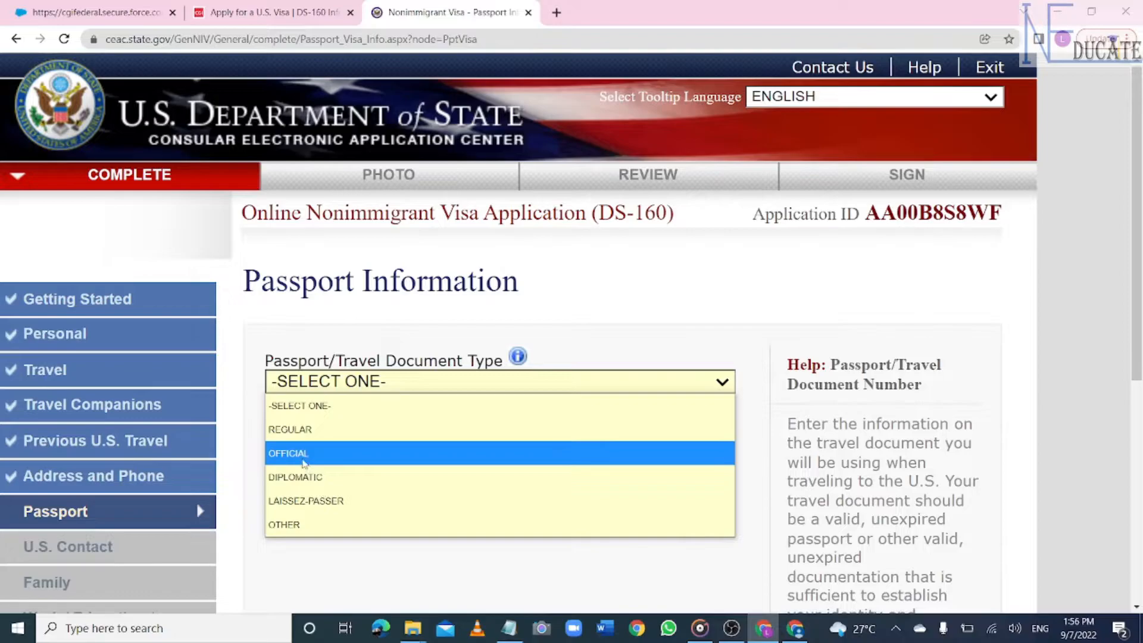
{"action": "left_click", "coordinate": [301, 430]}
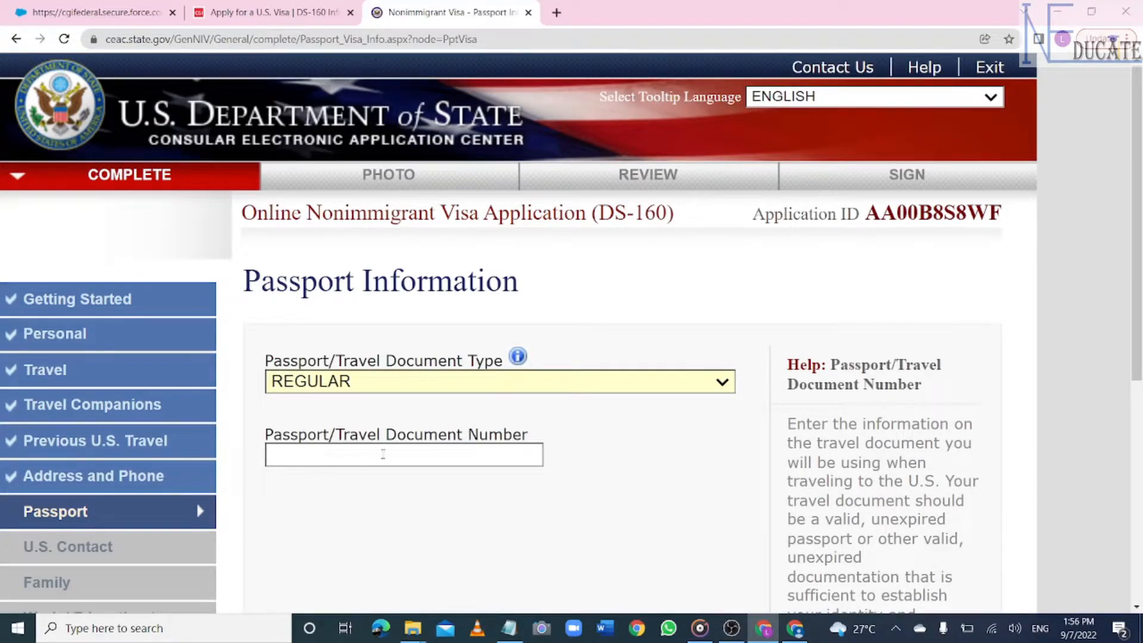
{"action": "scroll", "coordinate": [415, 454], "scroll_direction": "down", "scroll_amount": 5}
{"action": "left_click", "coordinate": [427, 332]}
{"action": "type", "text": "45"}
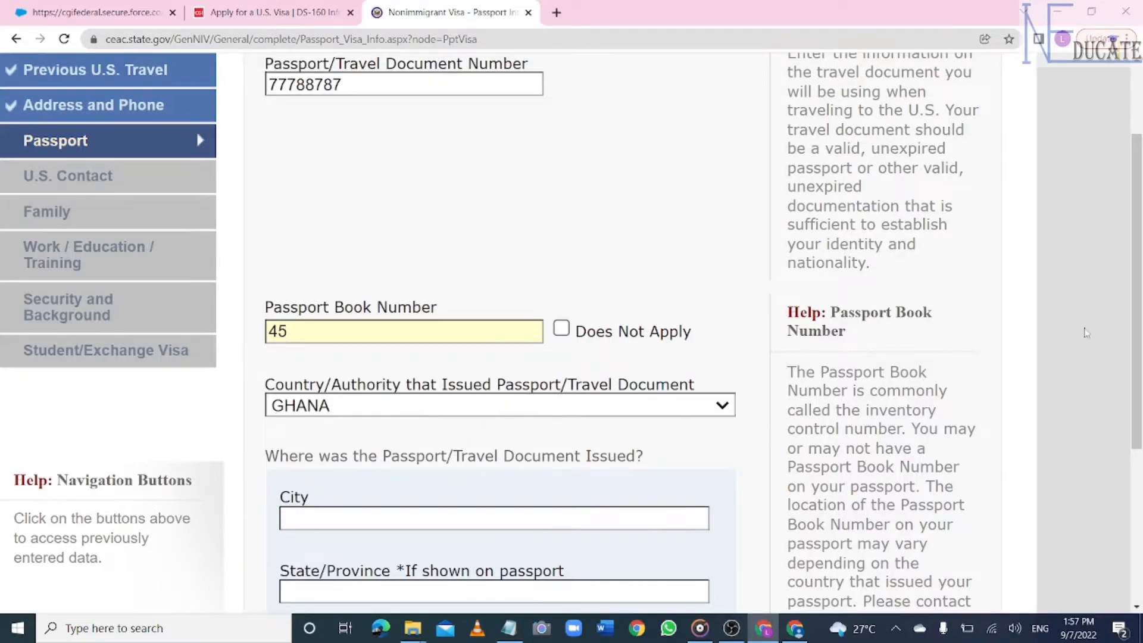
{"action": "left_click_drag", "start_coordinate": [1140, 301], "coordinate": [1141, 347]}
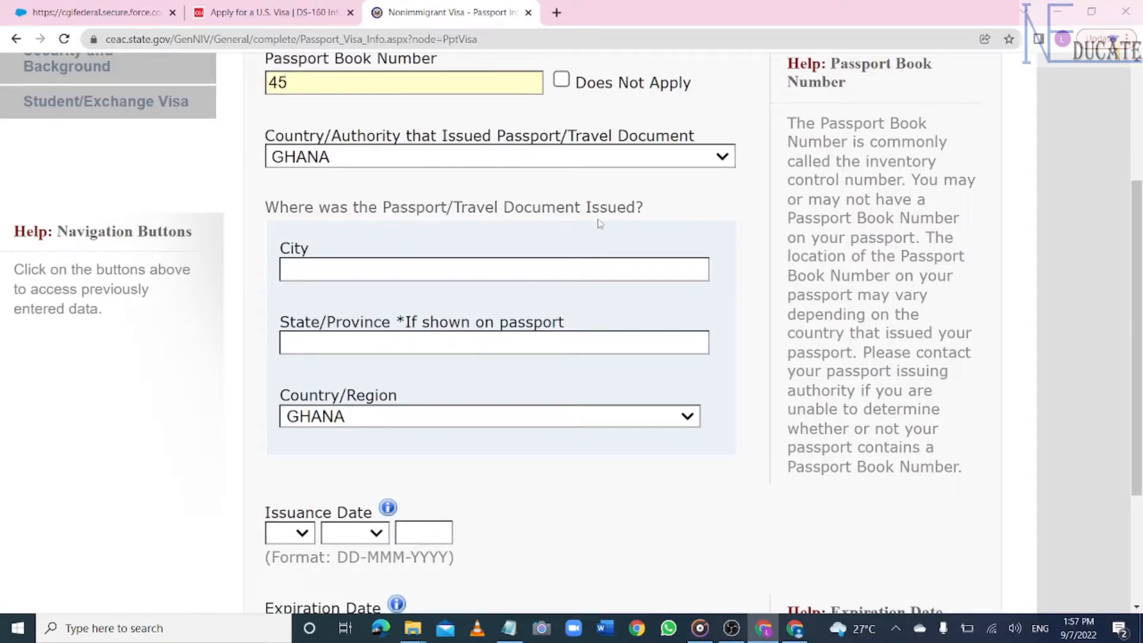
- Enter ACCRA as the passport's city of issue, leaving State/Province blank
{"action": "left_click", "coordinate": [418, 267]}
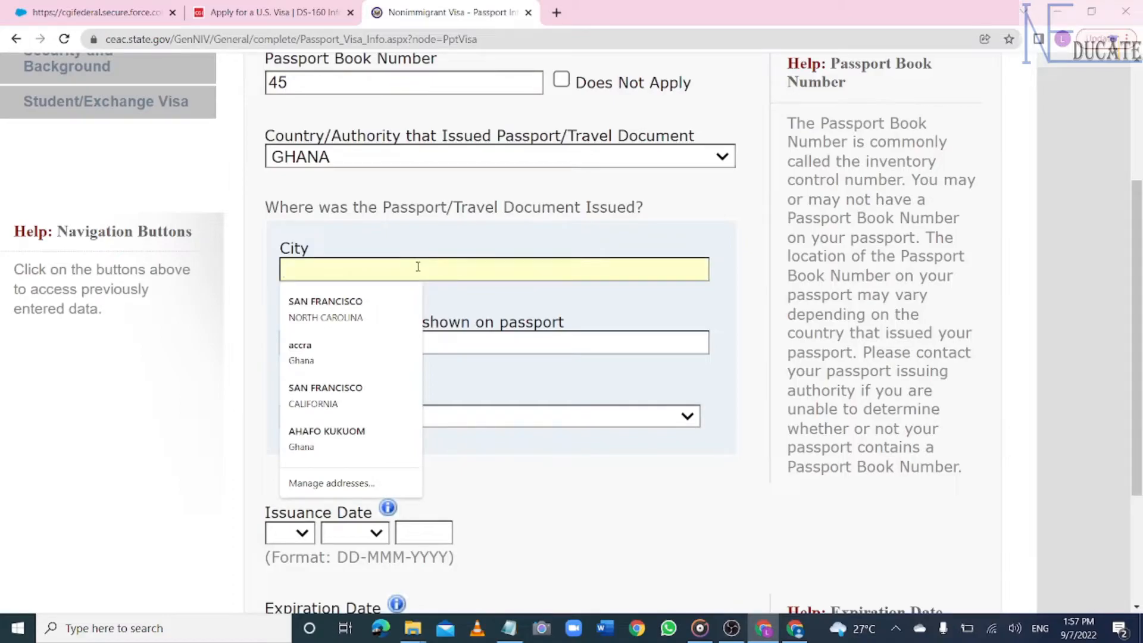
{"action": "type", "text": "ACCRA"}
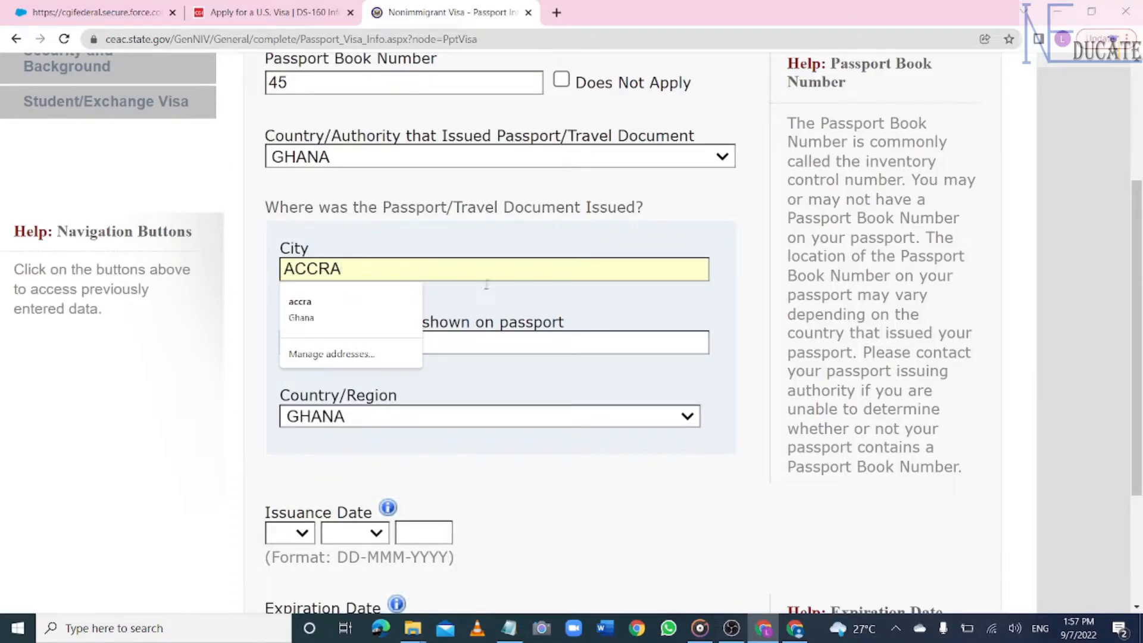
{"action": "left_click", "coordinate": [587, 336]}
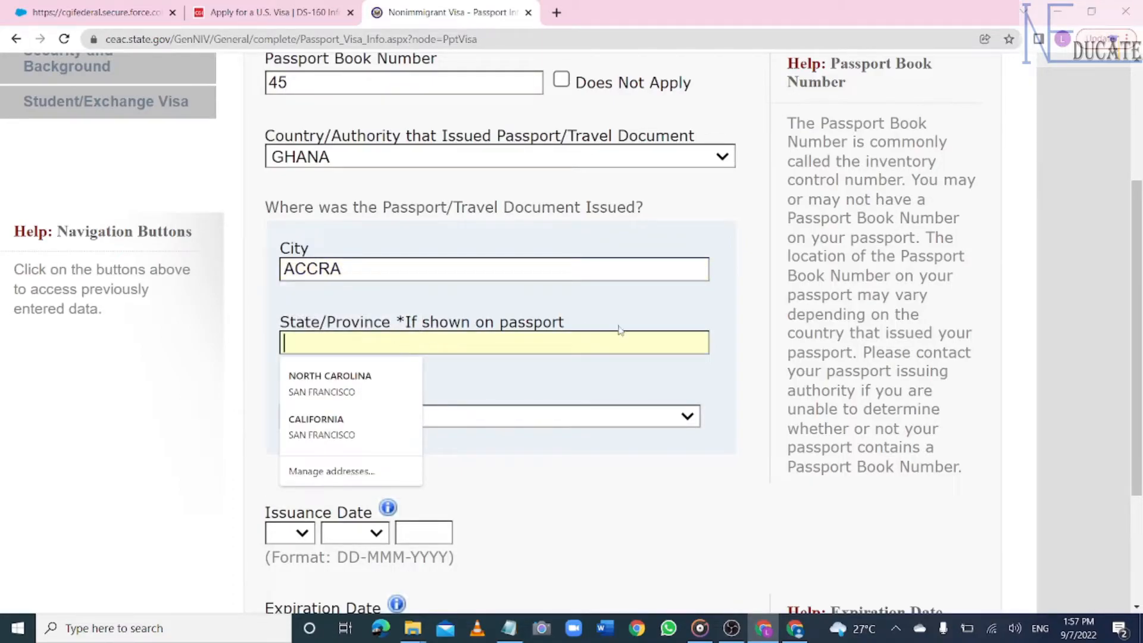
{"action": "left_click", "coordinate": [757, 370]}
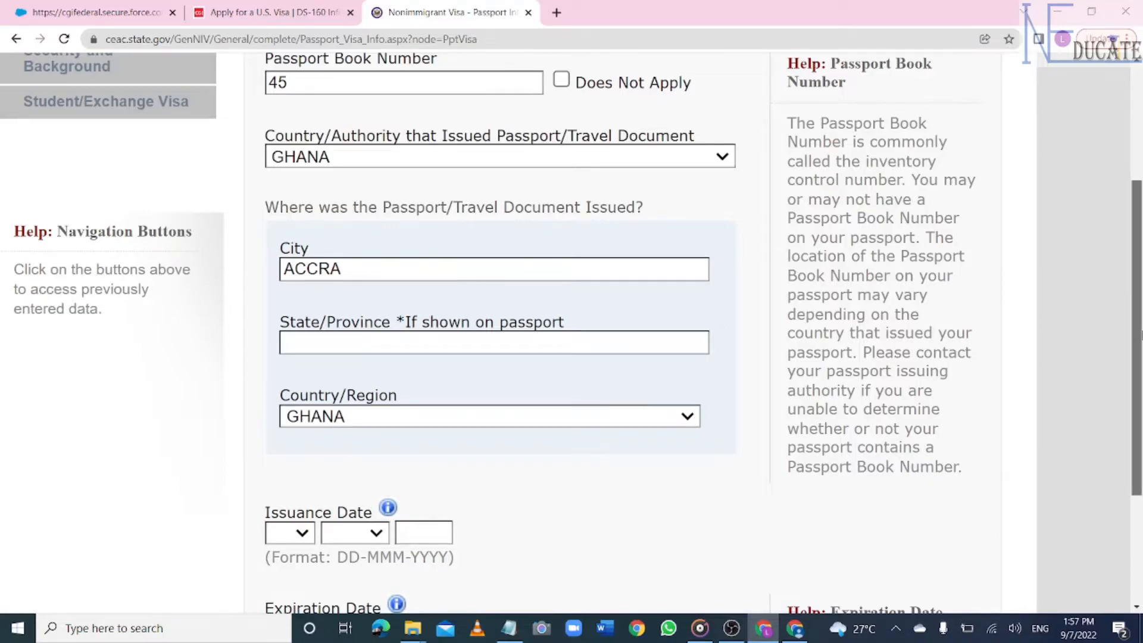
{"action": "scroll", "coordinate": [1136, 358], "scroll_direction": "down", "scroll_amount": 3}
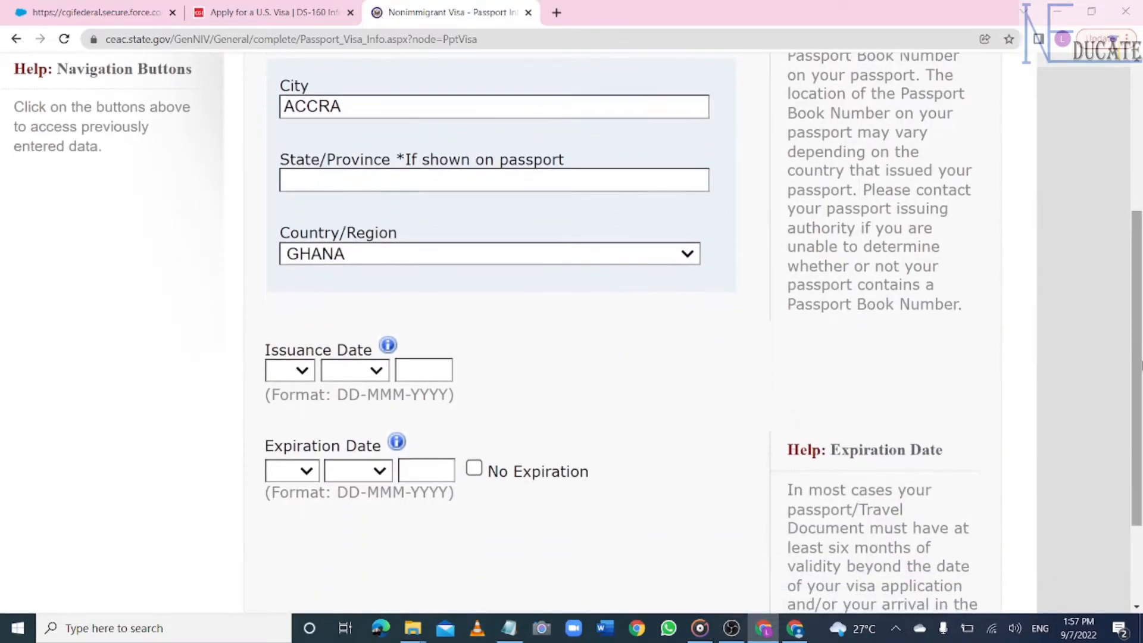
- Set the passport issuance date to 04 MAY 2020
{"action": "left_click", "coordinate": [304, 375]}
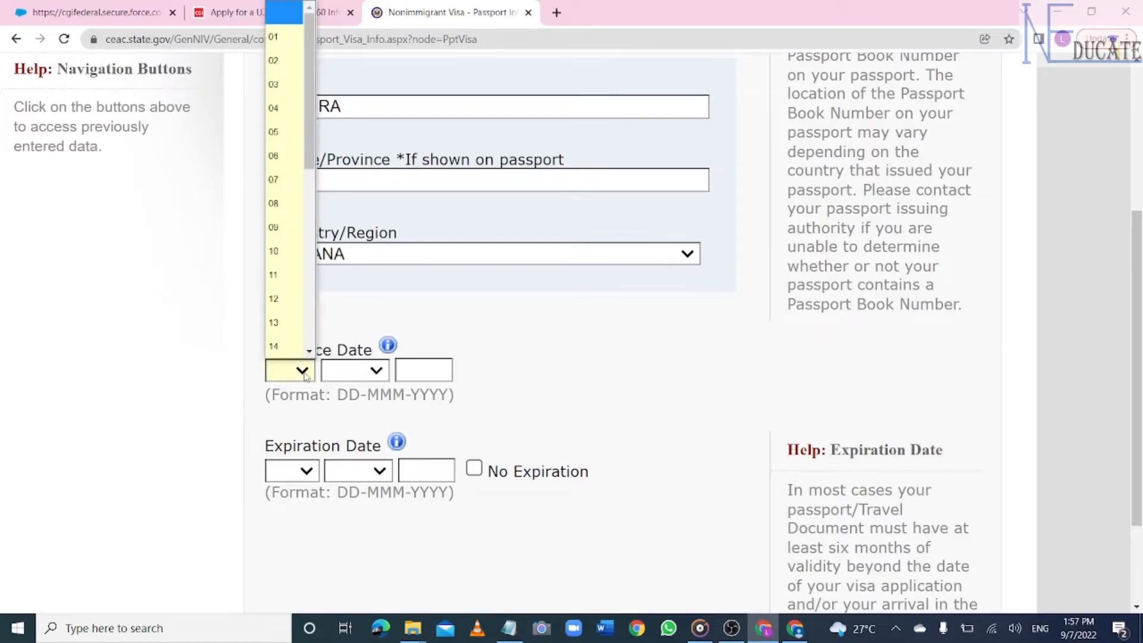
{"action": "left_click", "coordinate": [285, 121]}
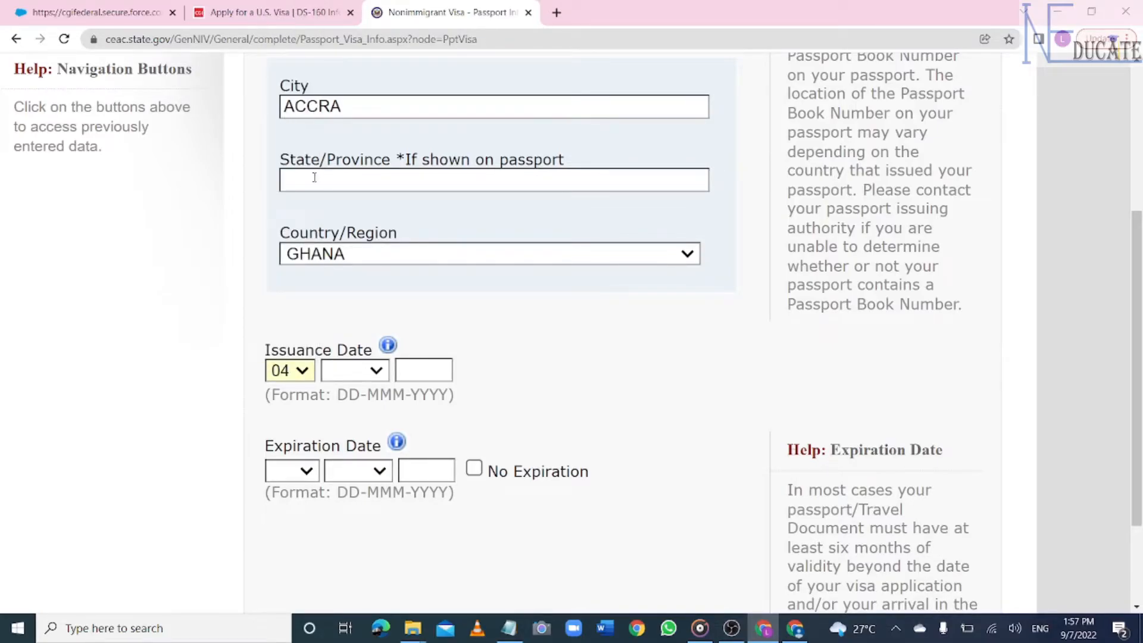
{"action": "left_click", "coordinate": [379, 380]}
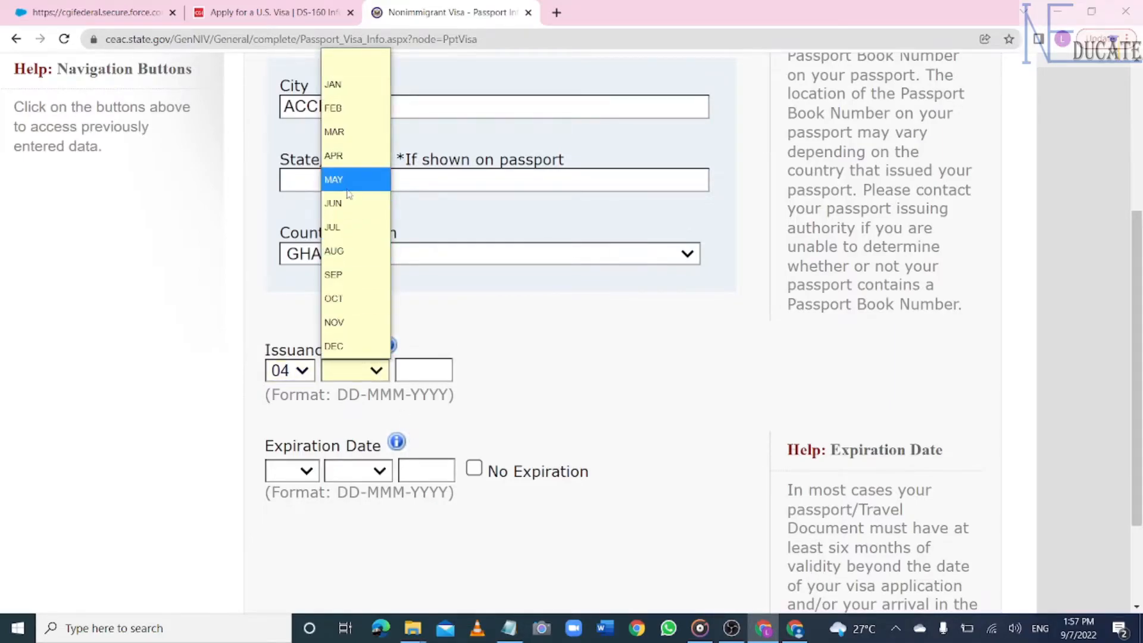
{"action": "left_click", "coordinate": [348, 189]}
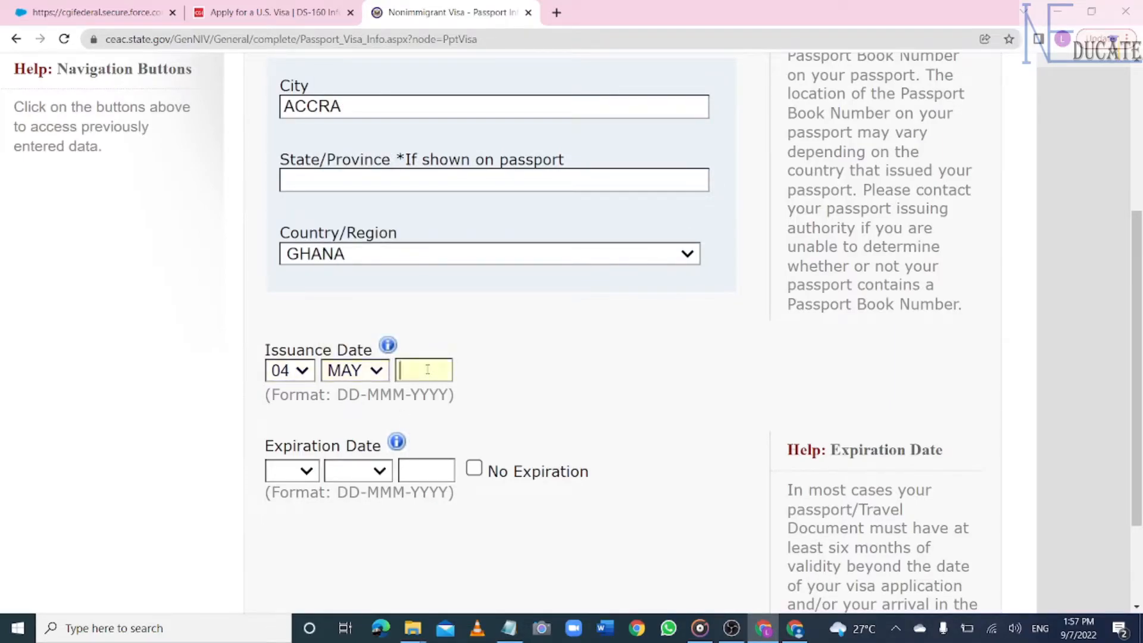
{"action": "type", "text": "2020"}
- Set the passport expiration date to 04 MAY 2030
{"action": "left_click", "coordinate": [312, 468]}
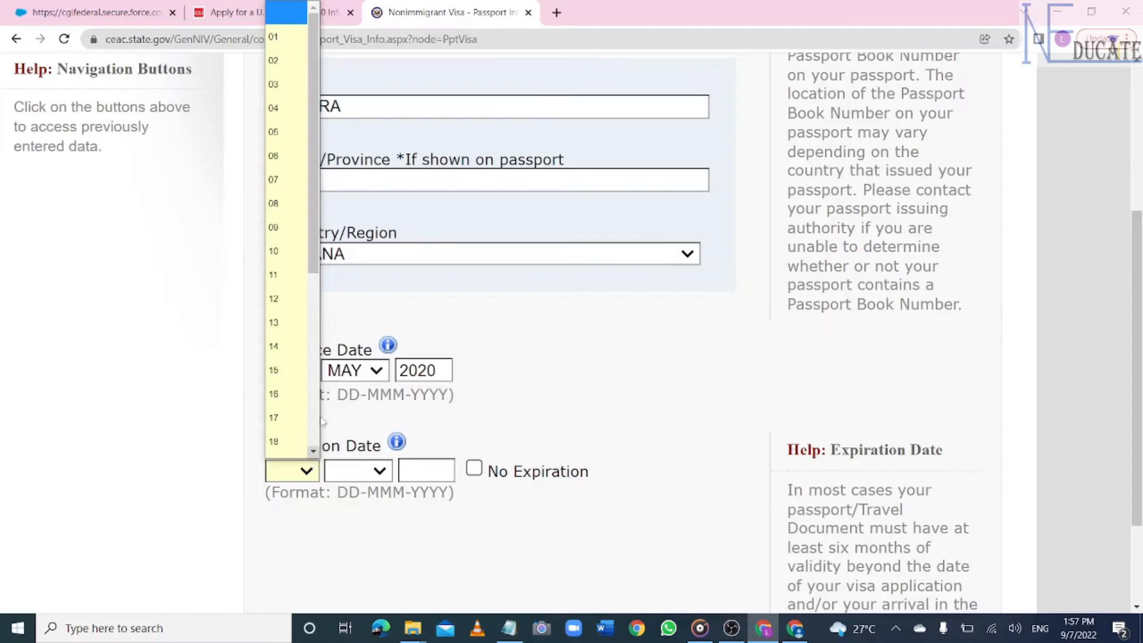
{"action": "left_click", "coordinate": [286, 109]}
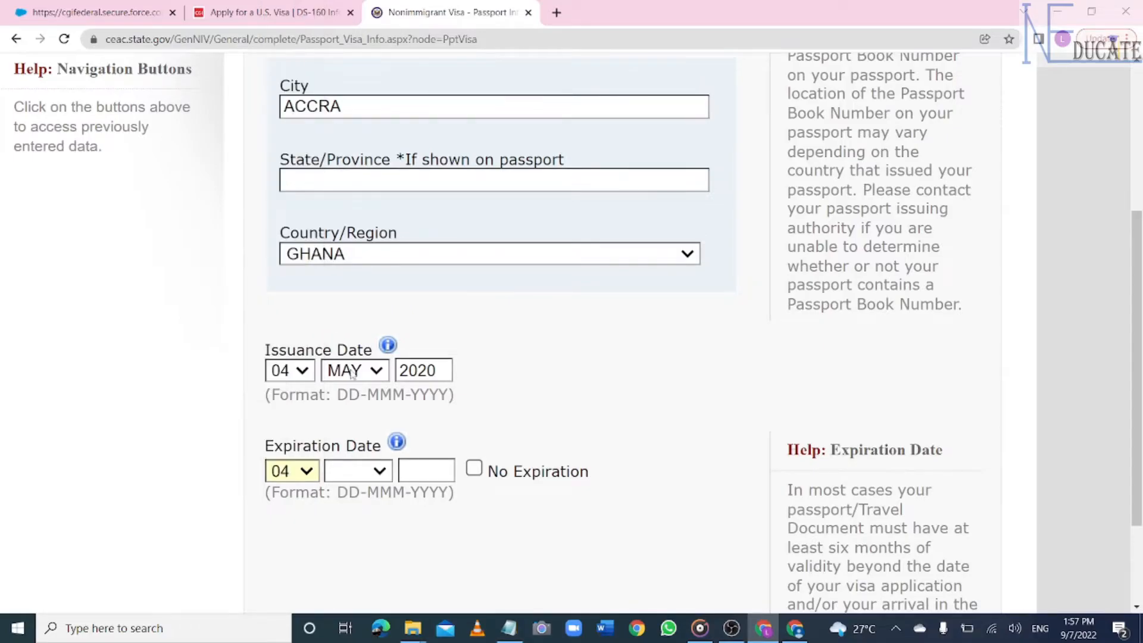
{"action": "left_click", "coordinate": [382, 472]}
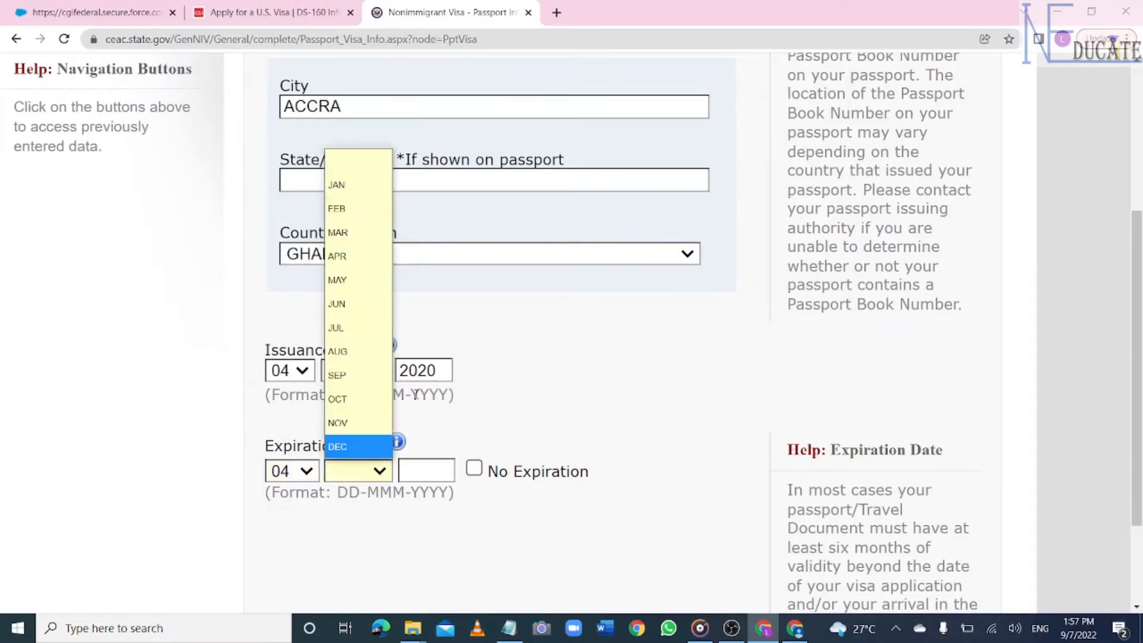
{"action": "left_click", "coordinate": [363, 281]}
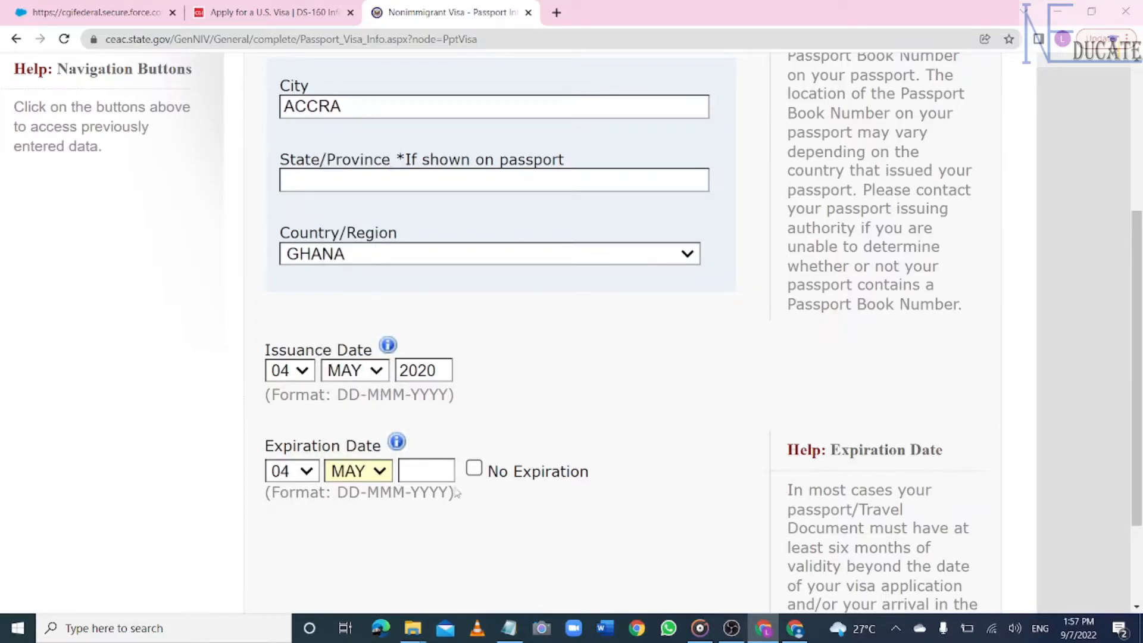
{"action": "type", "text": "2030"}
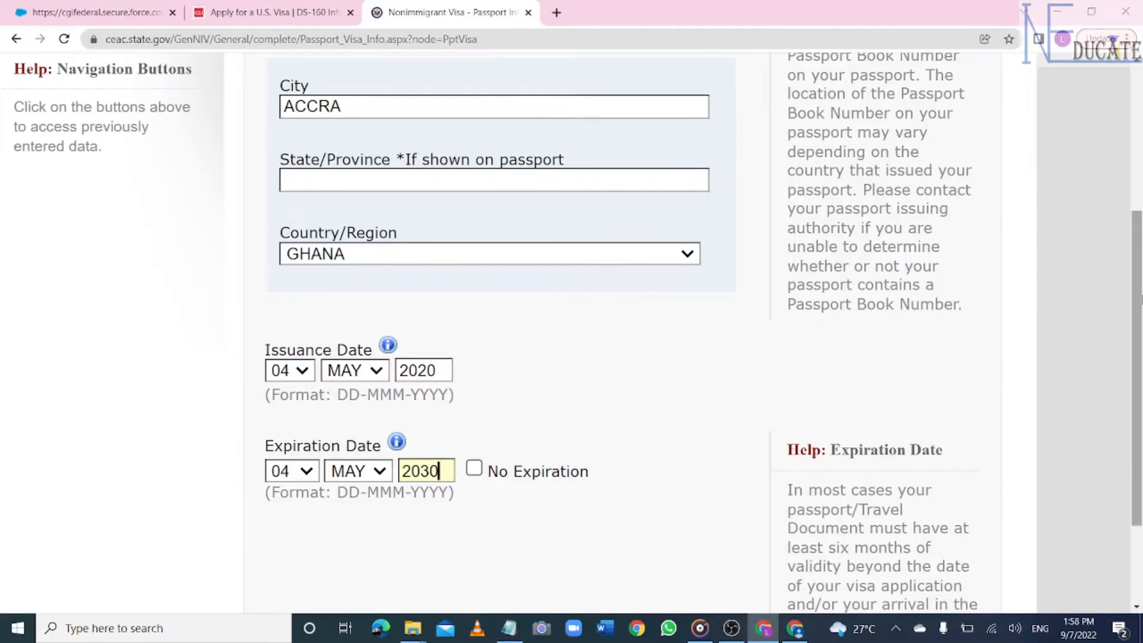
{"action": "scroll", "coordinate": [1138, 297], "scroll_direction": "down", "scroll_amount": 5}
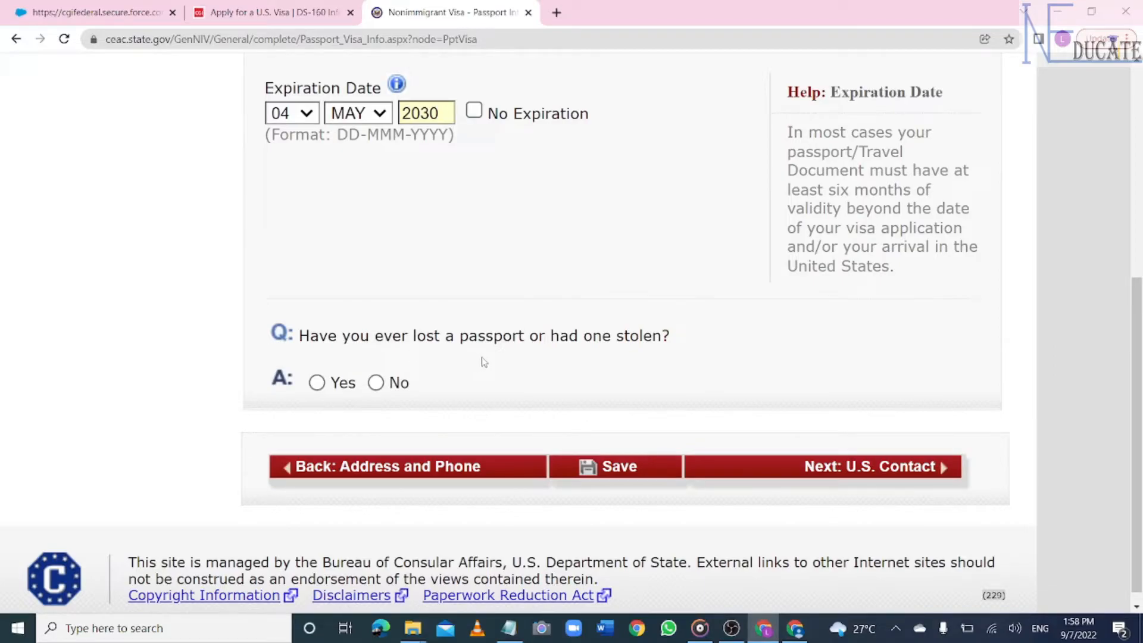
- Answer No to a lost or stolen passport, save, and continue to U.S. Contact
{"action": "left_click", "coordinate": [378, 383]}
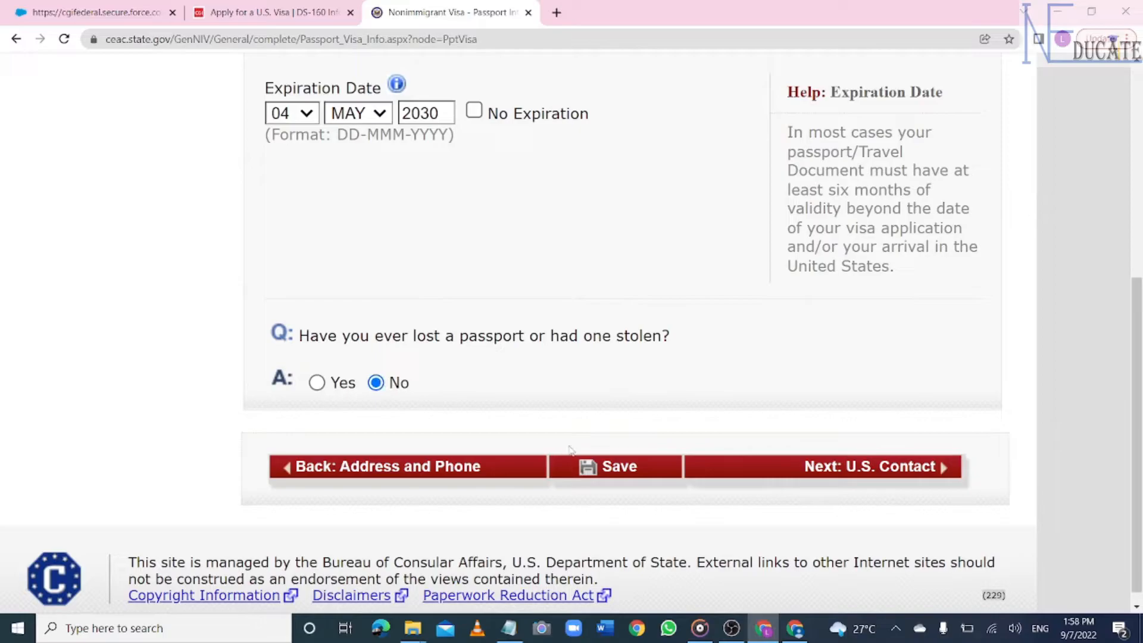
{"action": "left_click", "coordinate": [628, 468]}
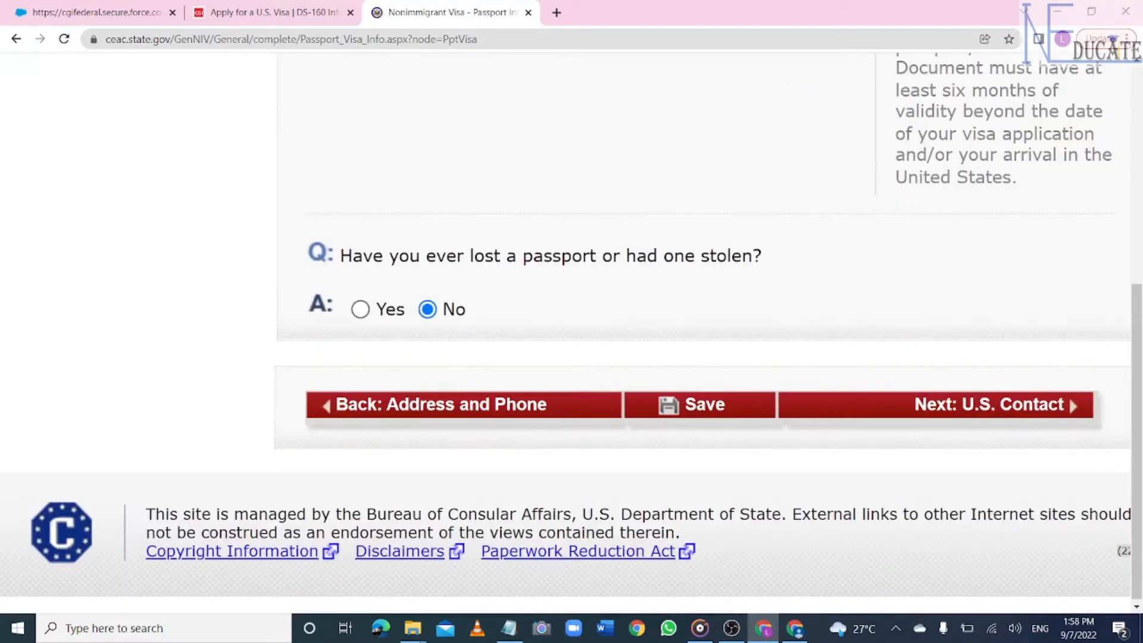
{"action": "left_click", "coordinate": [1022, 409]}
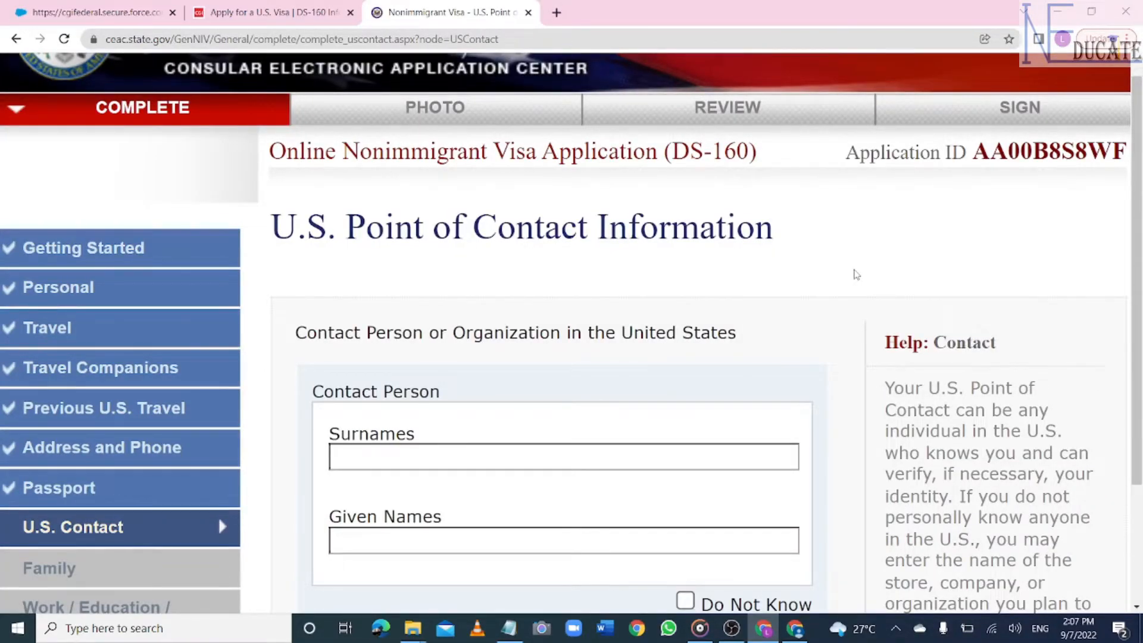
- Mark the contact person Do Not Know, paste ACADEMY OF ART UNIVERSITY as organization, and choose SCHOOL OFFICIAL relationship
{"action": "scroll", "coordinate": [773, 285], "scroll_direction": "down", "scroll_amount": 4}
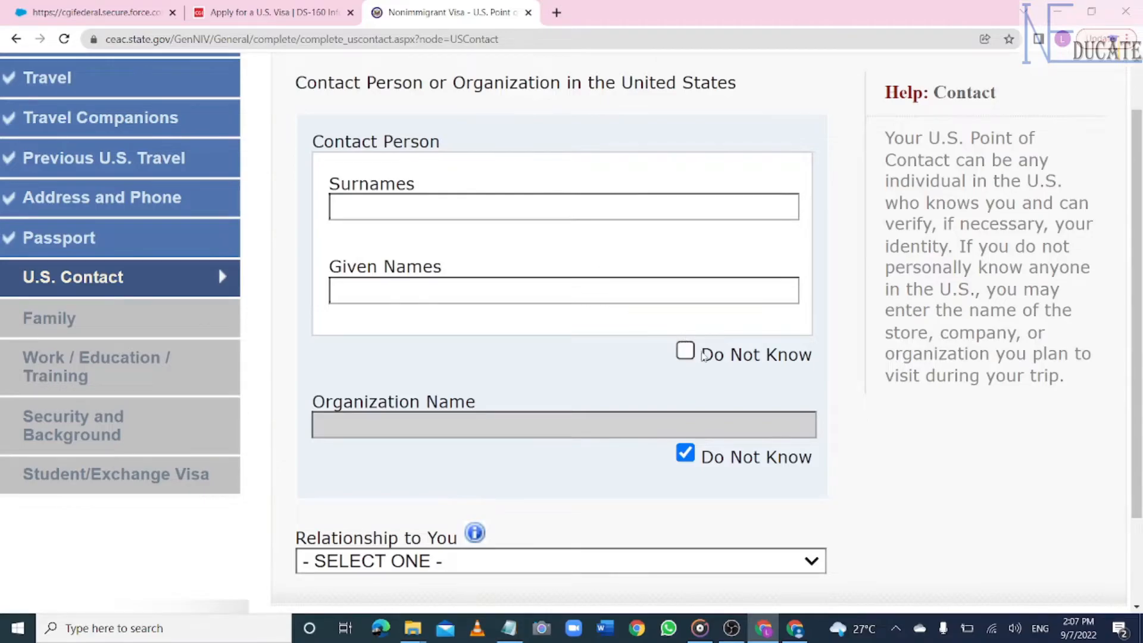
{"action": "left_click", "coordinate": [686, 351]}
{"action": "left_click", "coordinate": [686, 456]}
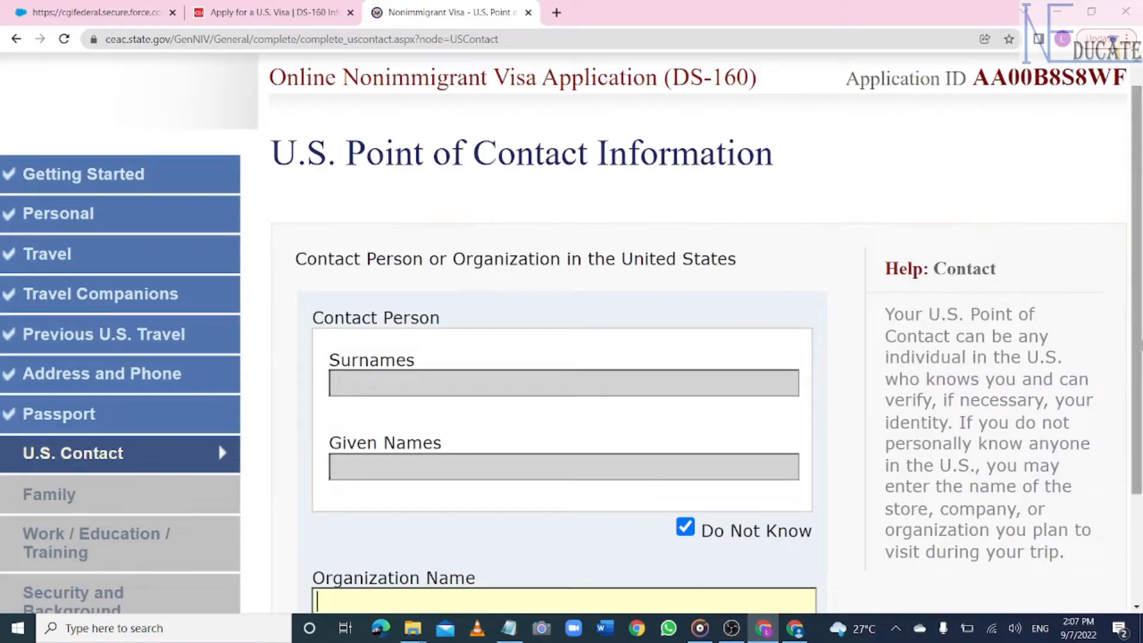
{"action": "scroll", "coordinate": [649, 494], "scroll_direction": "down", "scroll_amount": 5}
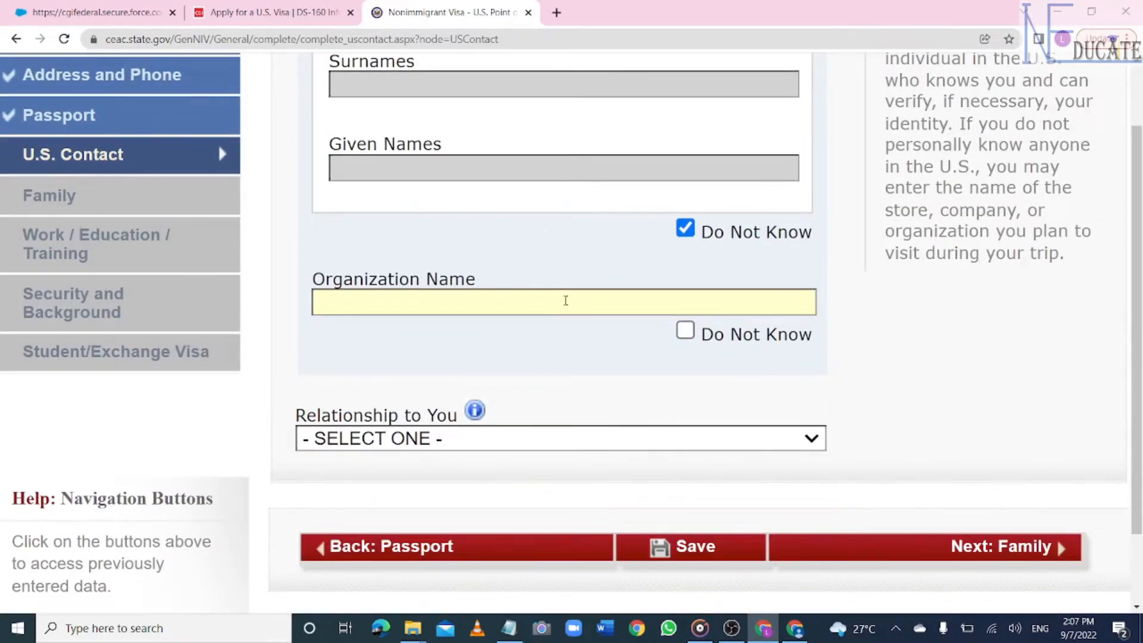
{"action": "type", "text": "ACADEMY OF ART UNIVERSITY"}
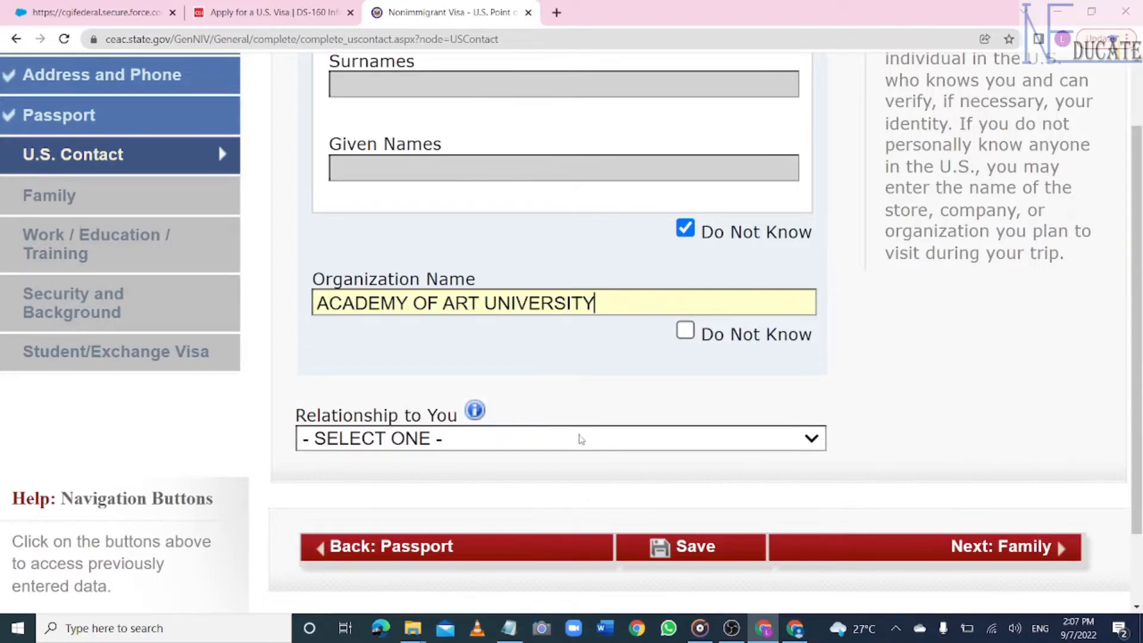
{"action": "left_click", "coordinate": [691, 439]}
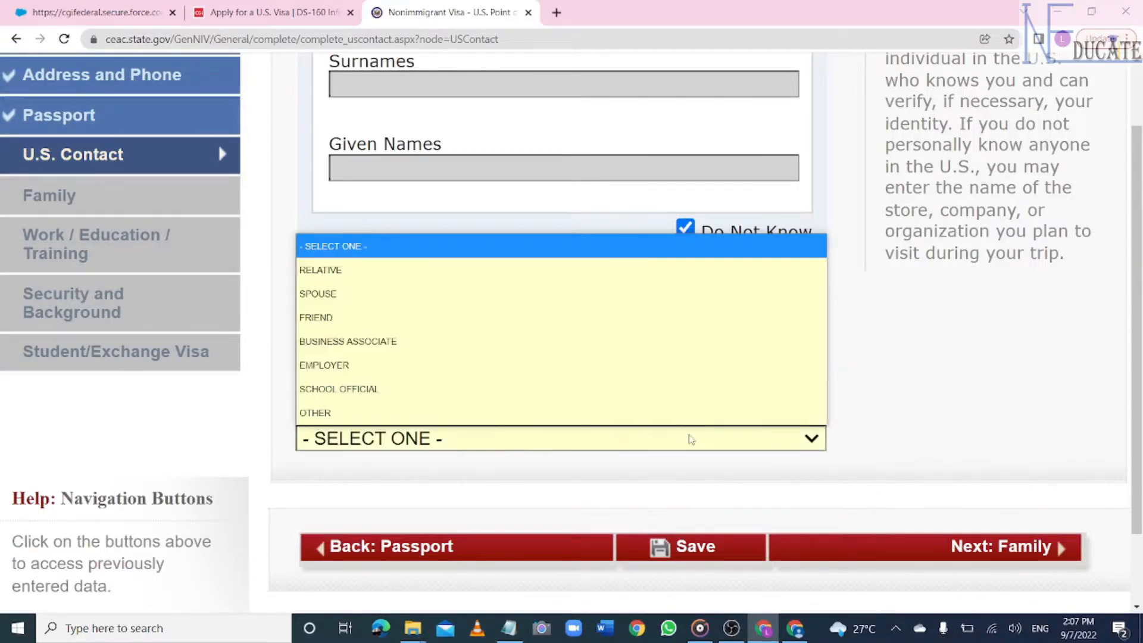
{"action": "left_click", "coordinate": [346, 389]}
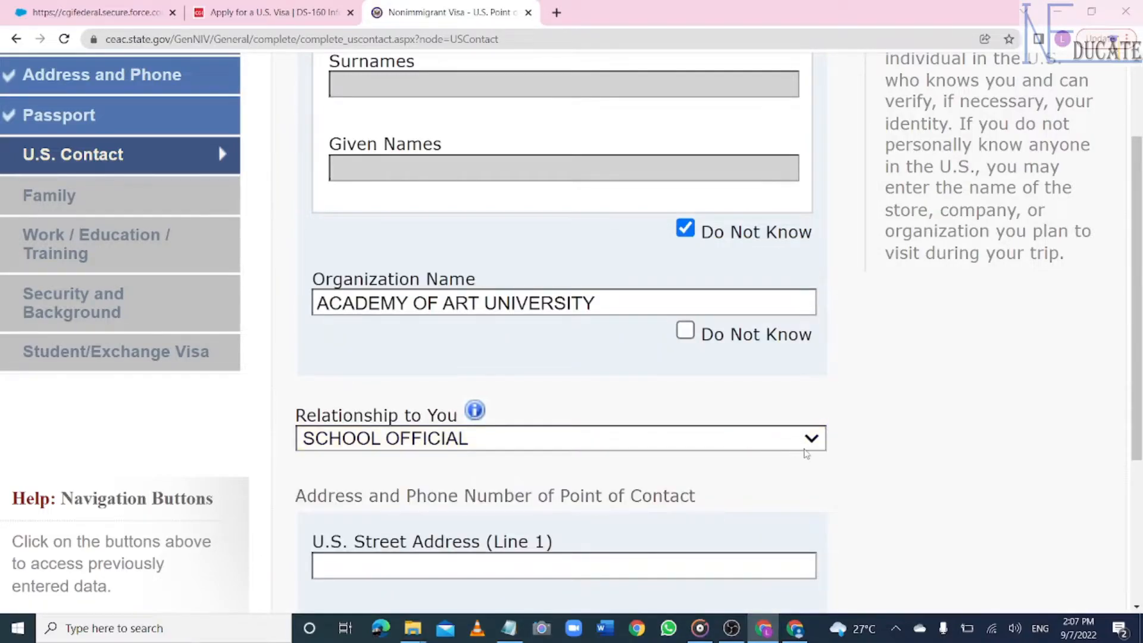
{"action": "left_click_drag", "start_coordinate": [1139, 300], "coordinate": [1142, 328]}
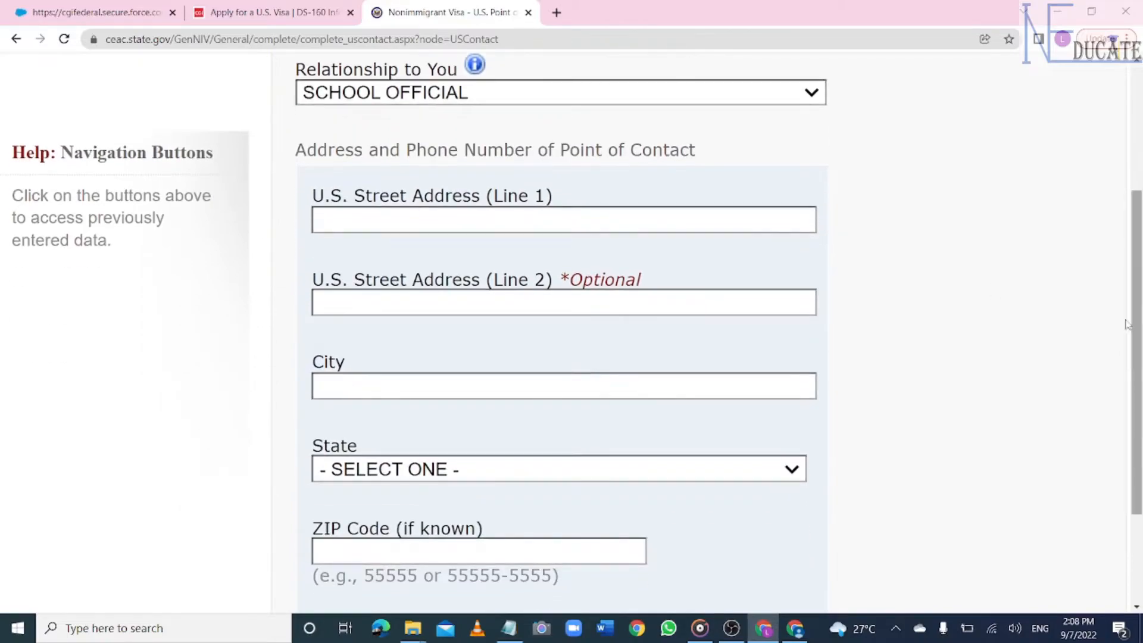
- Autofill the contact's U.S. address and phone, mark email Does Not Apply, save, and continue to Family
{"action": "left_click", "coordinate": [443, 222]}
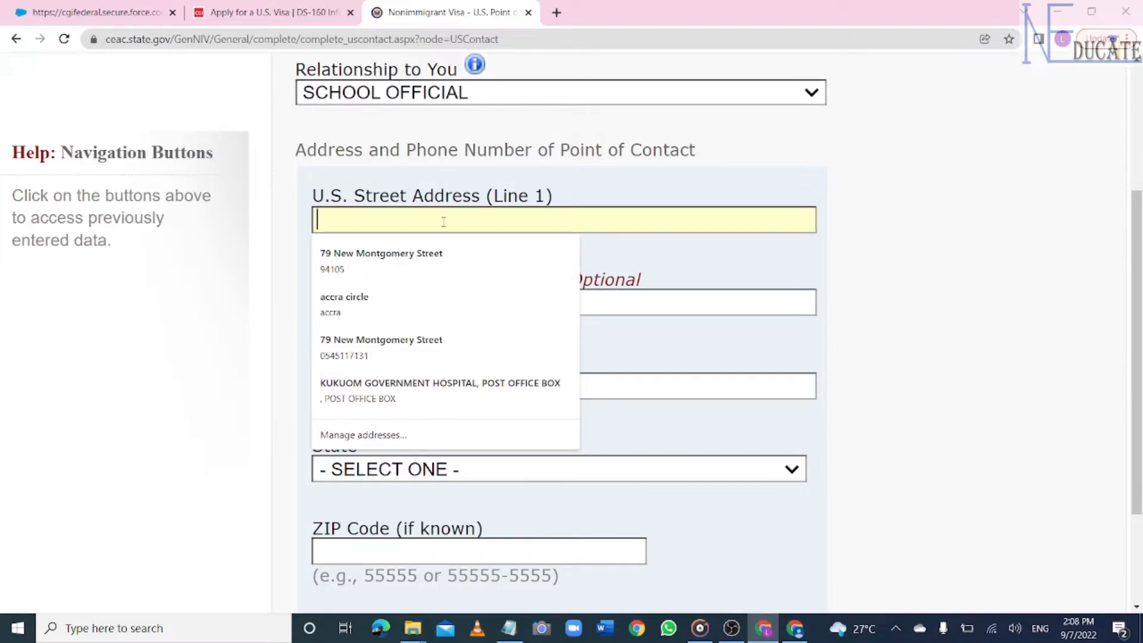
{"action": "left_click", "coordinate": [431, 341]}
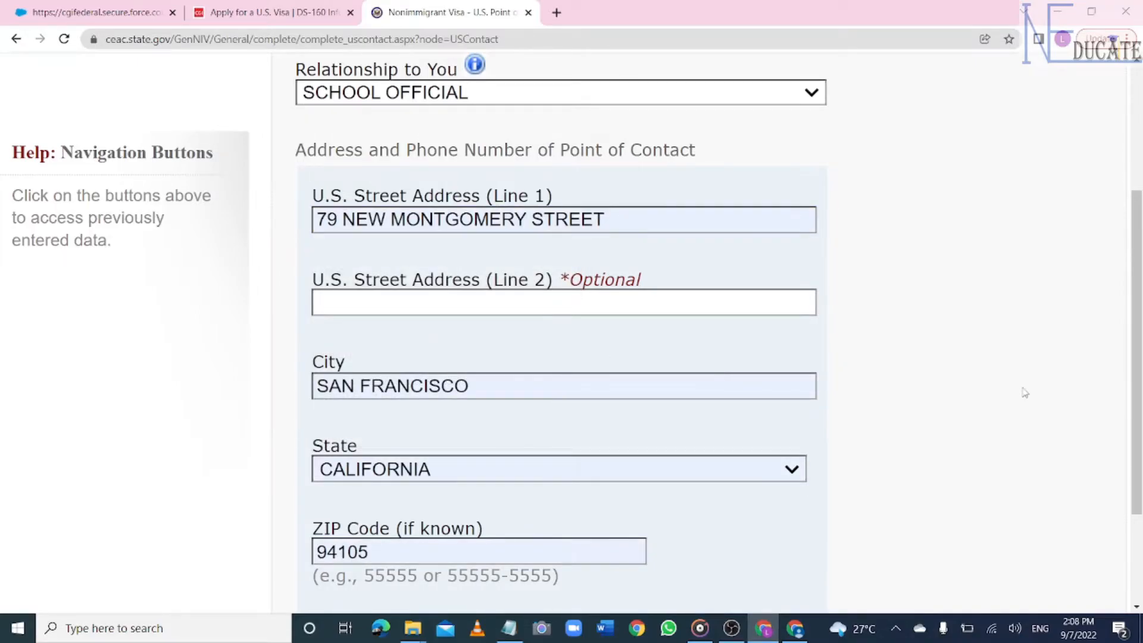
{"action": "left_click_drag", "start_coordinate": [1139, 390], "coordinate": [1140, 460]}
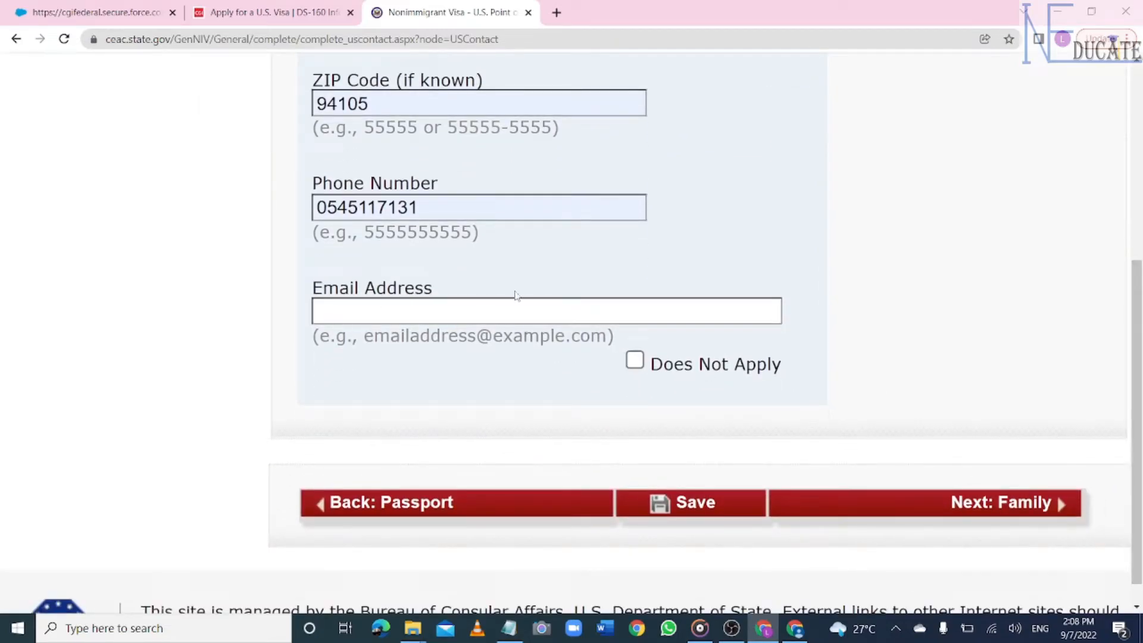
{"action": "left_click", "coordinate": [639, 365]}
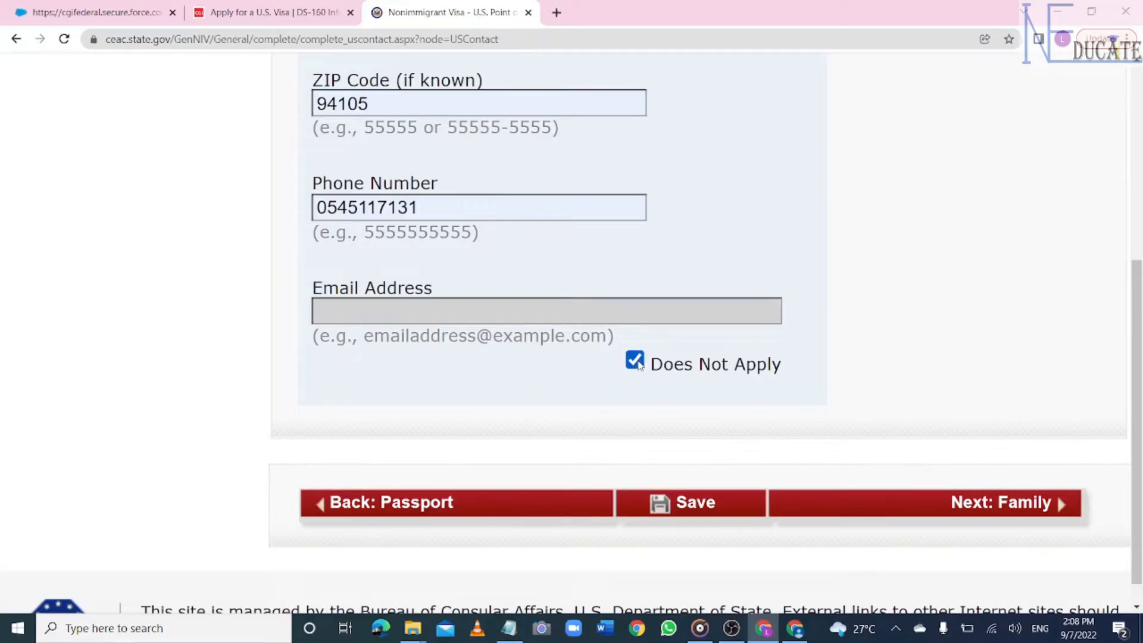
{"action": "left_click", "coordinate": [677, 506]}
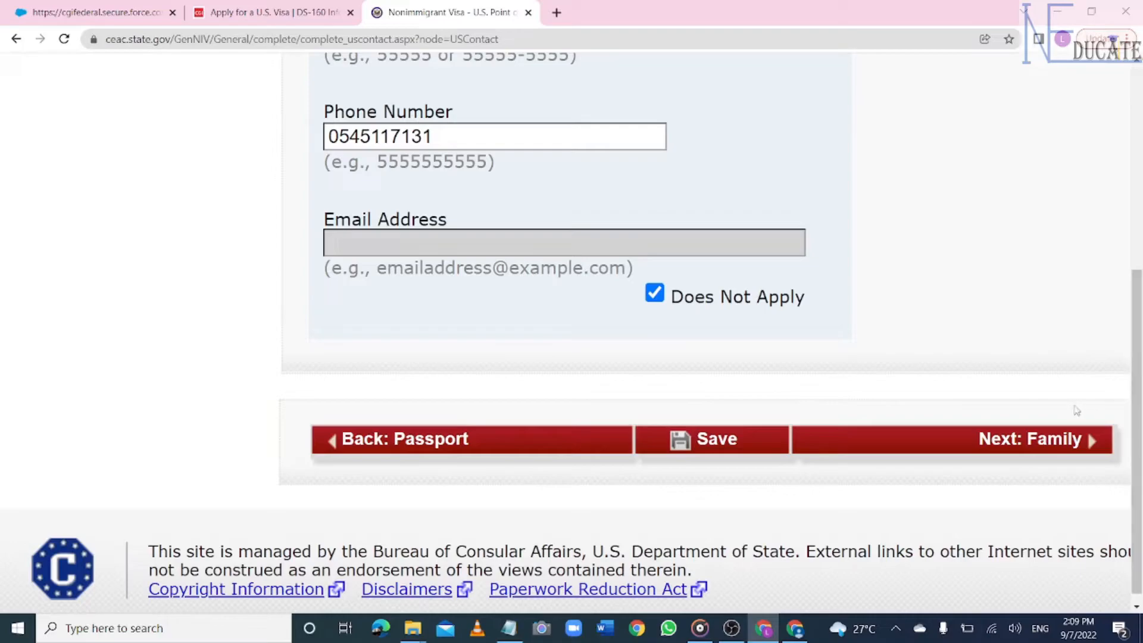
{"action": "left_click", "coordinate": [1046, 444]}
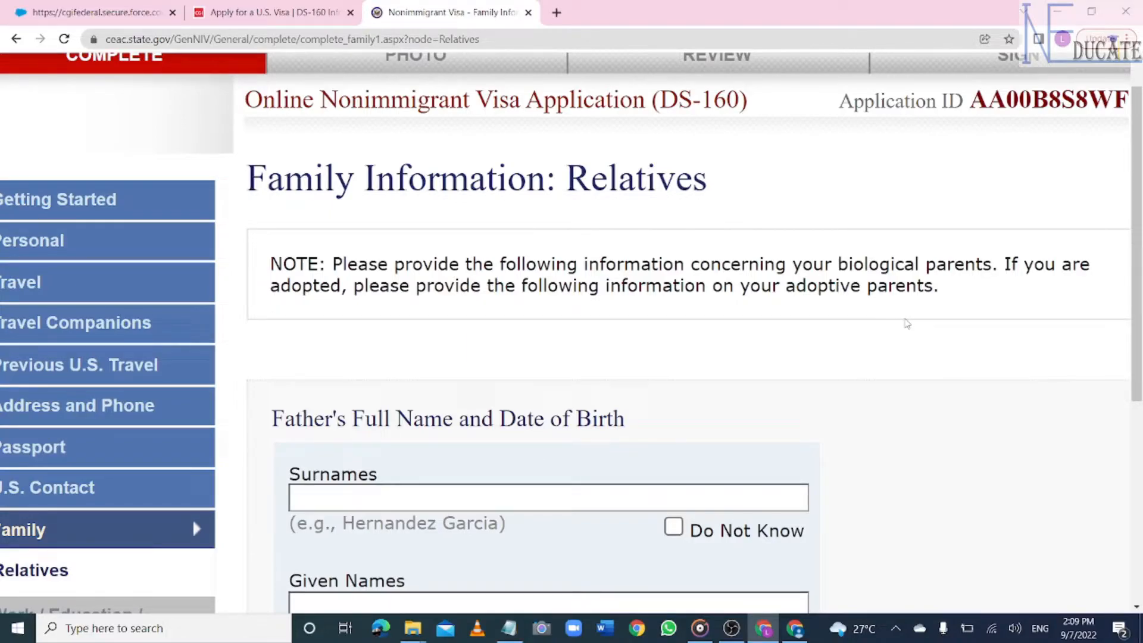
- Enter the father's surname and given names, mark his birth date unknown, and answer No to him being in the U.S
{"action": "scroll", "coordinate": [906, 324], "scroll_direction": "down", "scroll_amount": 2}
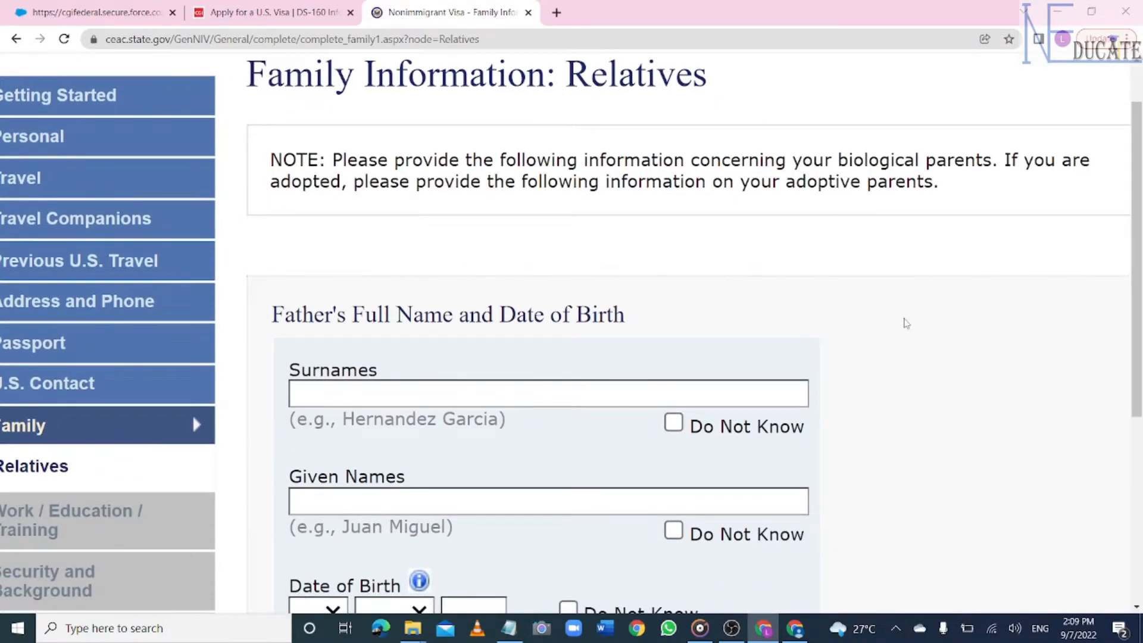
{"action": "left_click", "coordinate": [499, 395]}
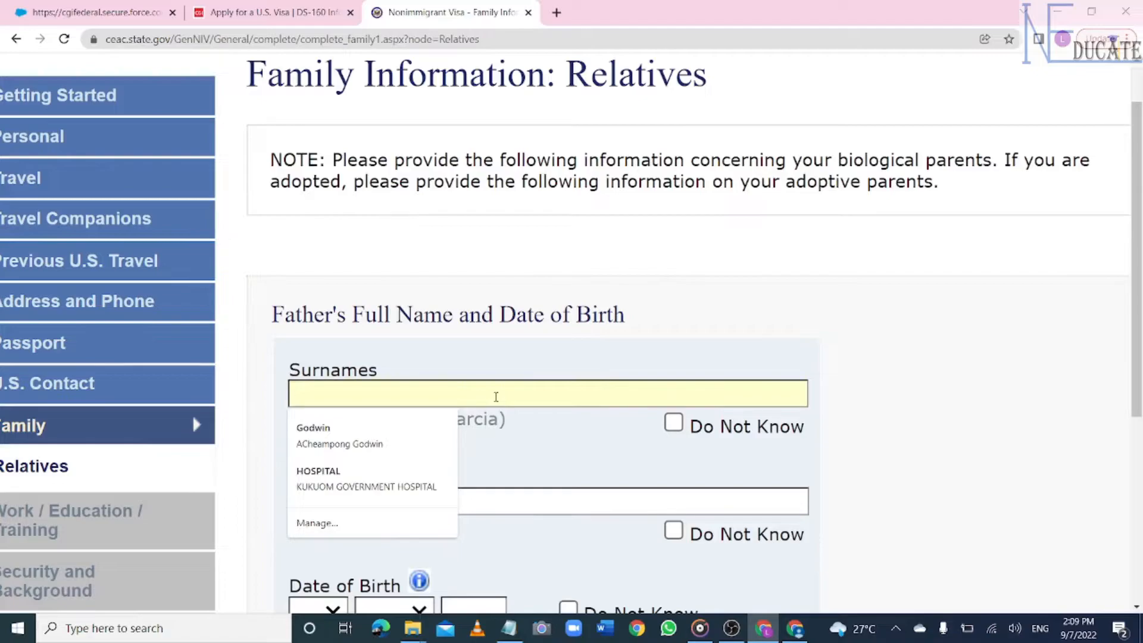
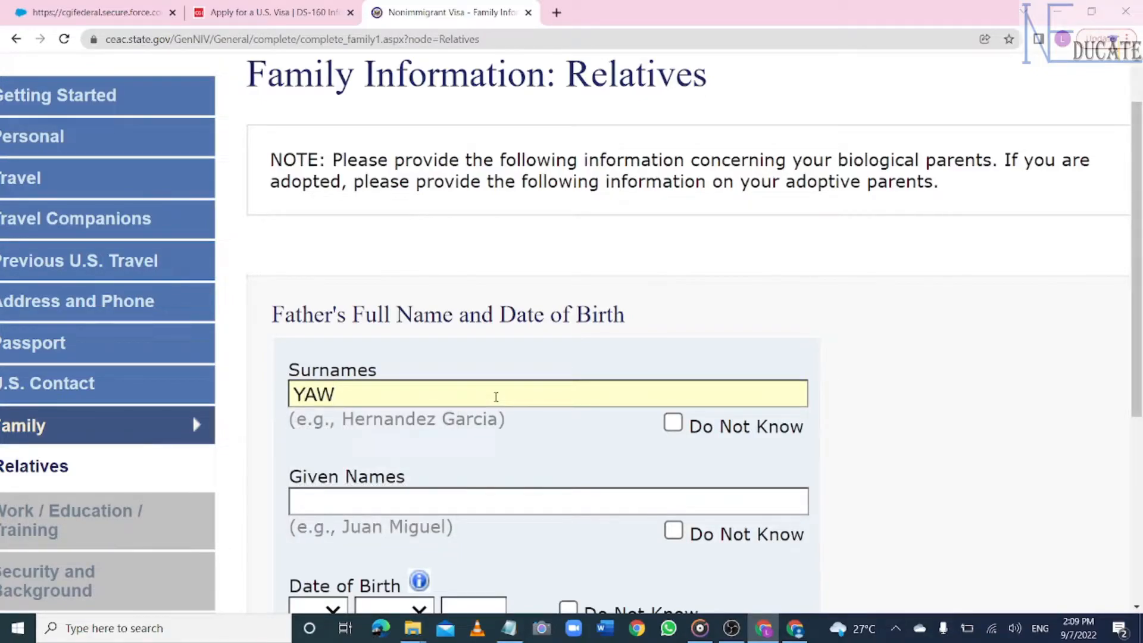
{"action": "scroll", "coordinate": [582, 236], "scroll_direction": "down", "scroll_amount": 5}
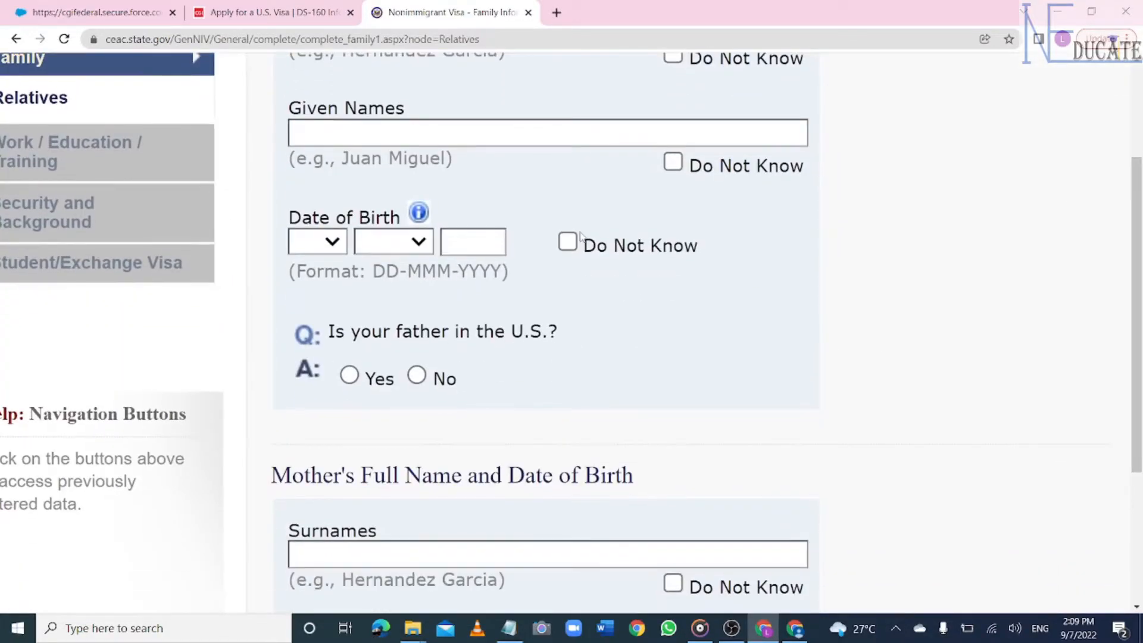
{"action": "left_click", "coordinate": [472, 135]}
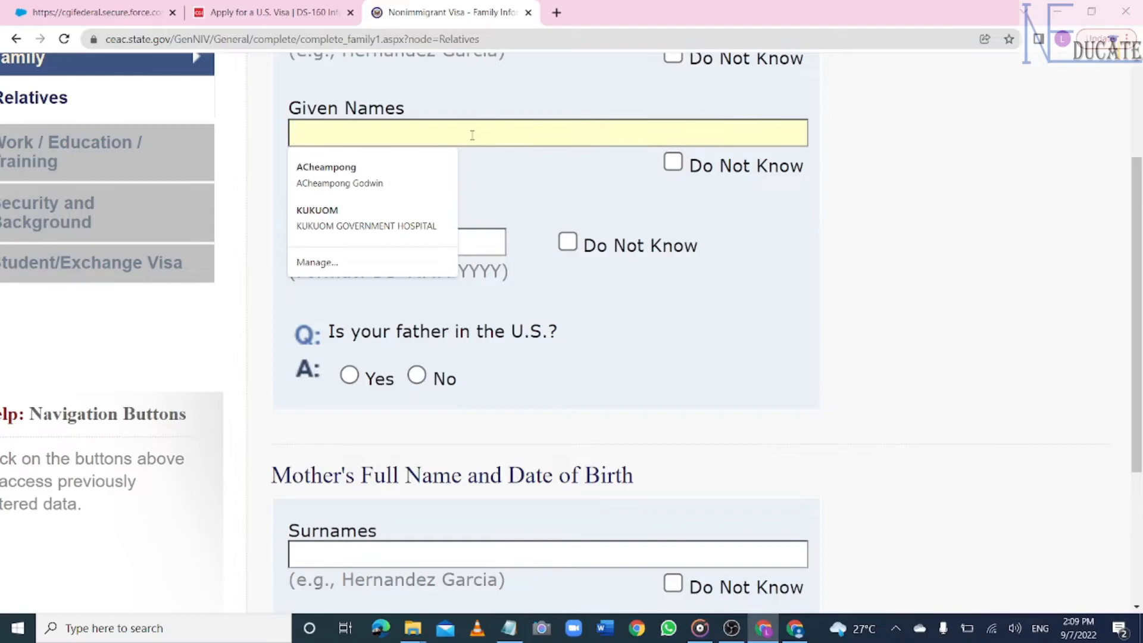
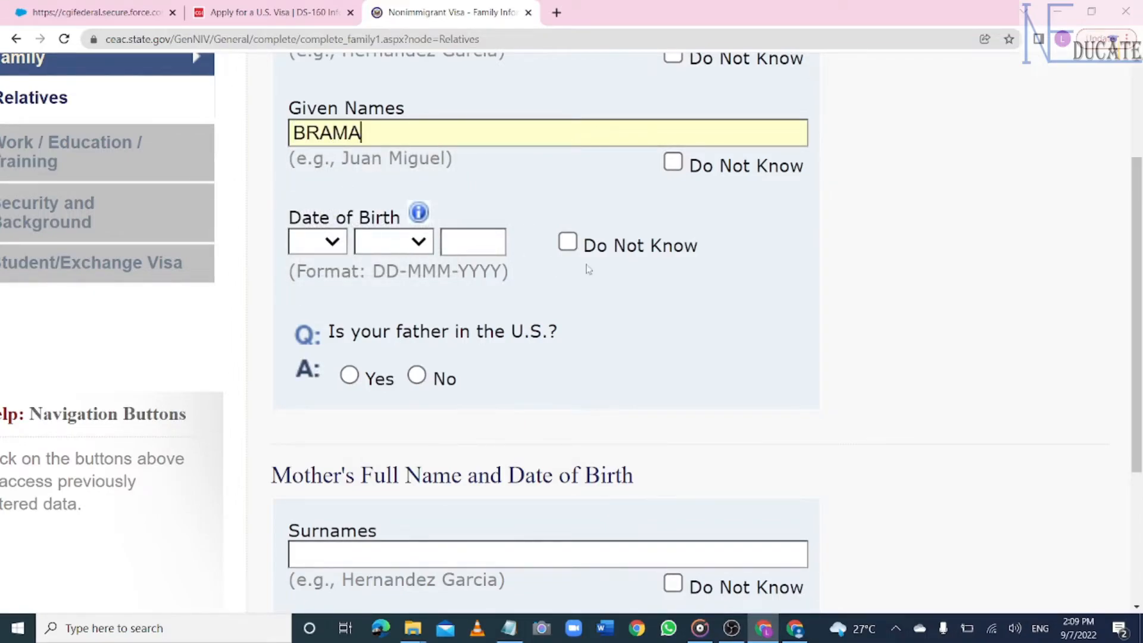
{"action": "left_click", "coordinate": [569, 243]}
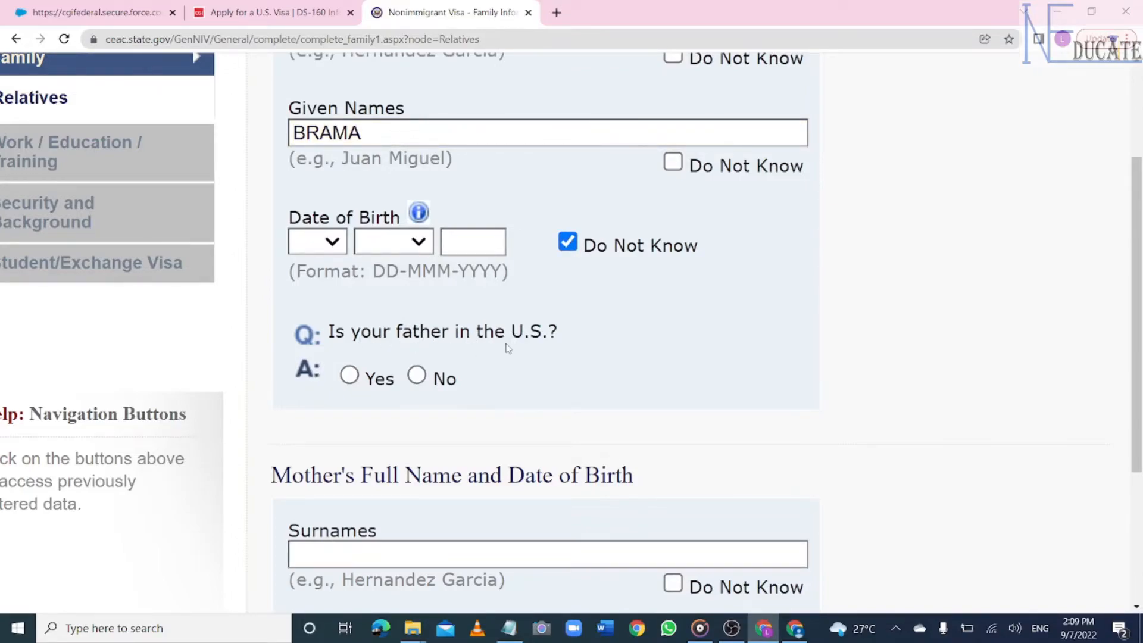
{"action": "left_click", "coordinate": [417, 378]}
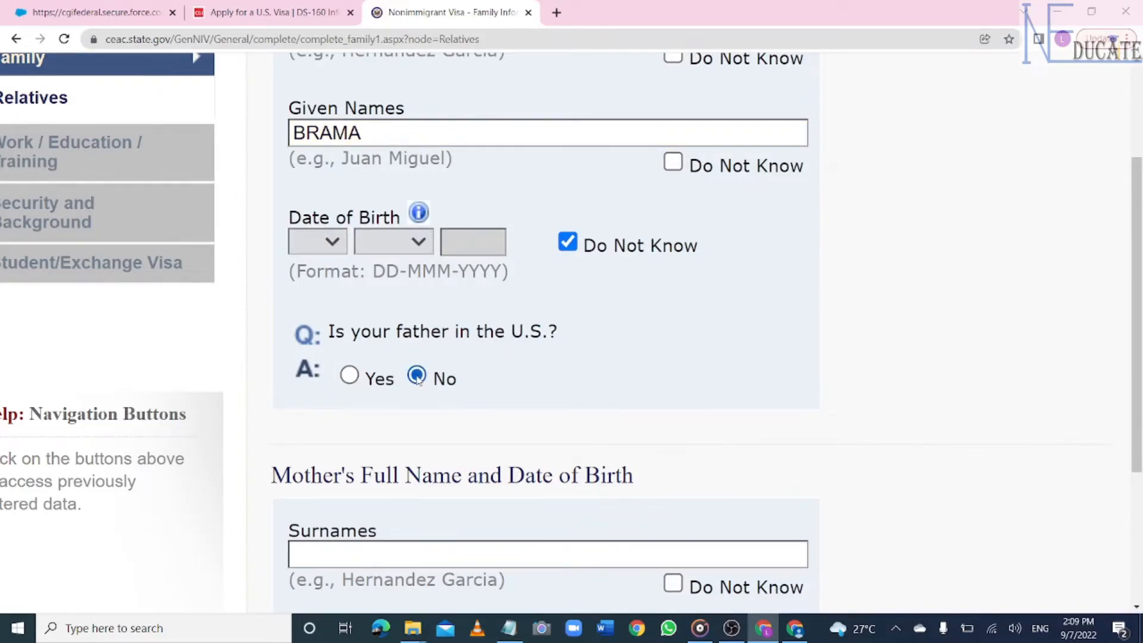
- Enter the mother's surname
{"action": "scroll", "coordinate": [959, 415], "scroll_direction": "down", "scroll_amount": 2}
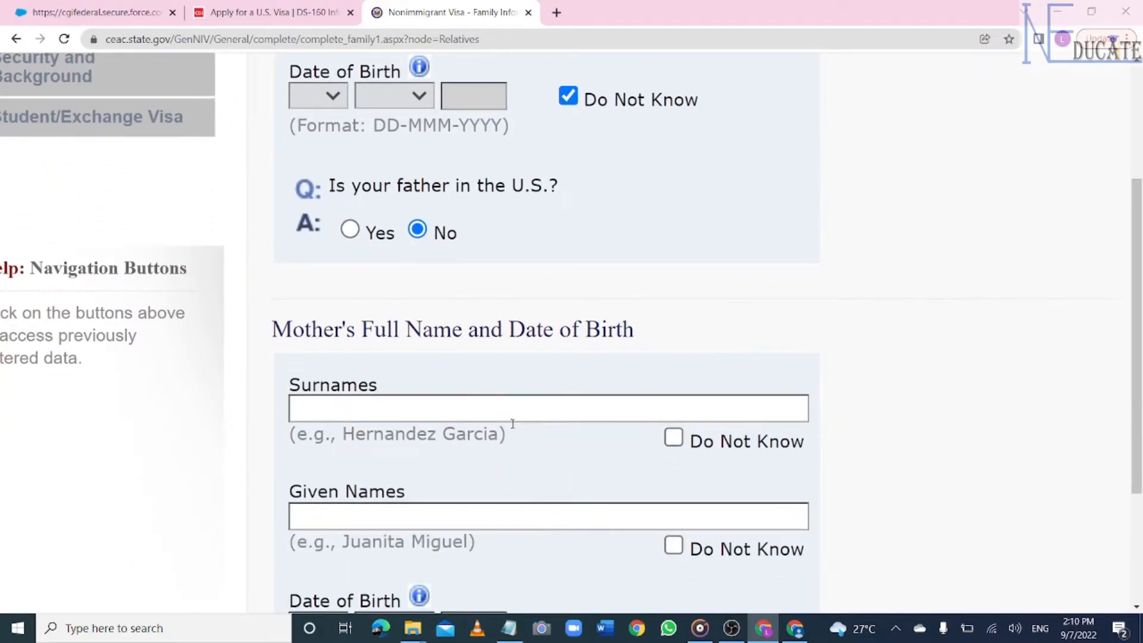
{"action": "left_click", "coordinate": [465, 408]}
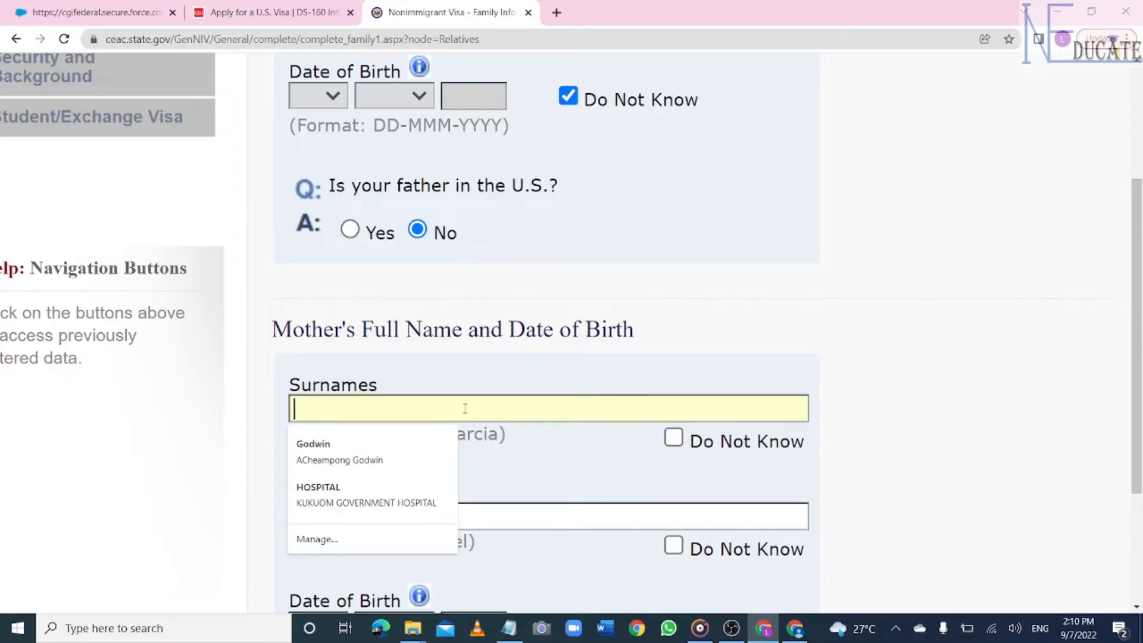
{"action": "type", "text": "POMAAH"}
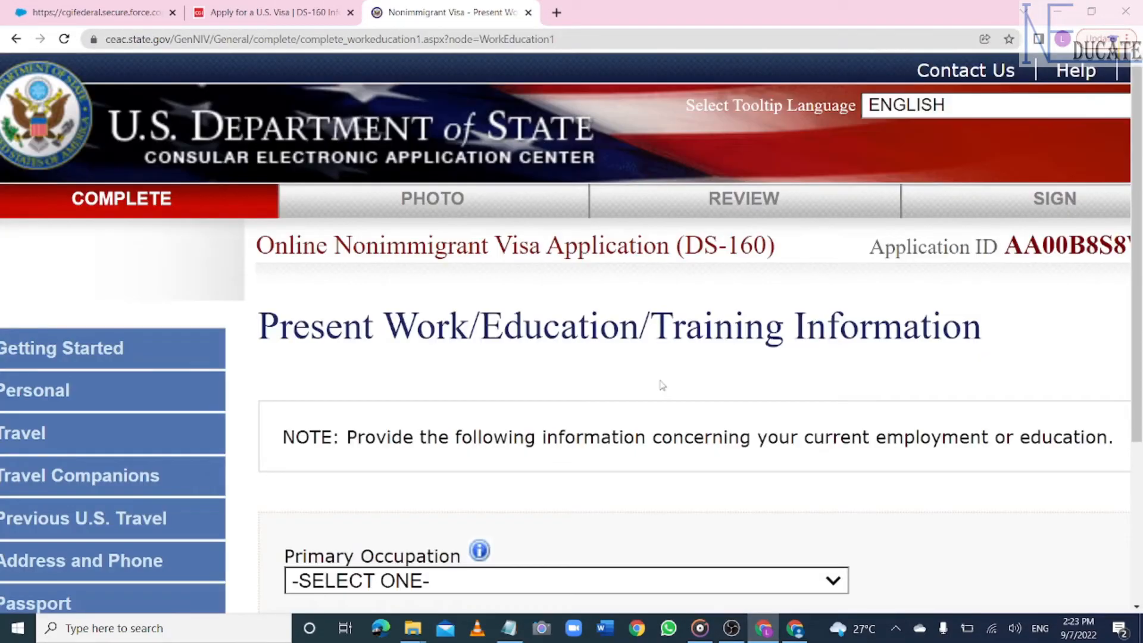
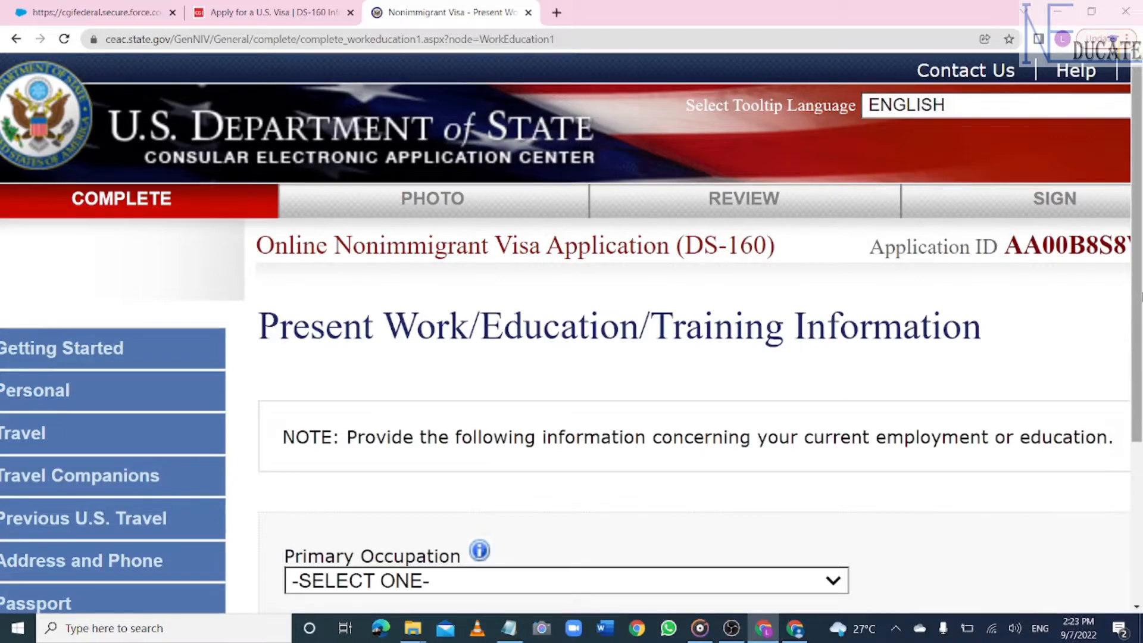
- Choose BUSINESS as primary occupation and enter the present employer name TEPA SNR HIGH
{"action": "scroll", "coordinate": [781, 294], "scroll_direction": "down", "scroll_amount": 4}
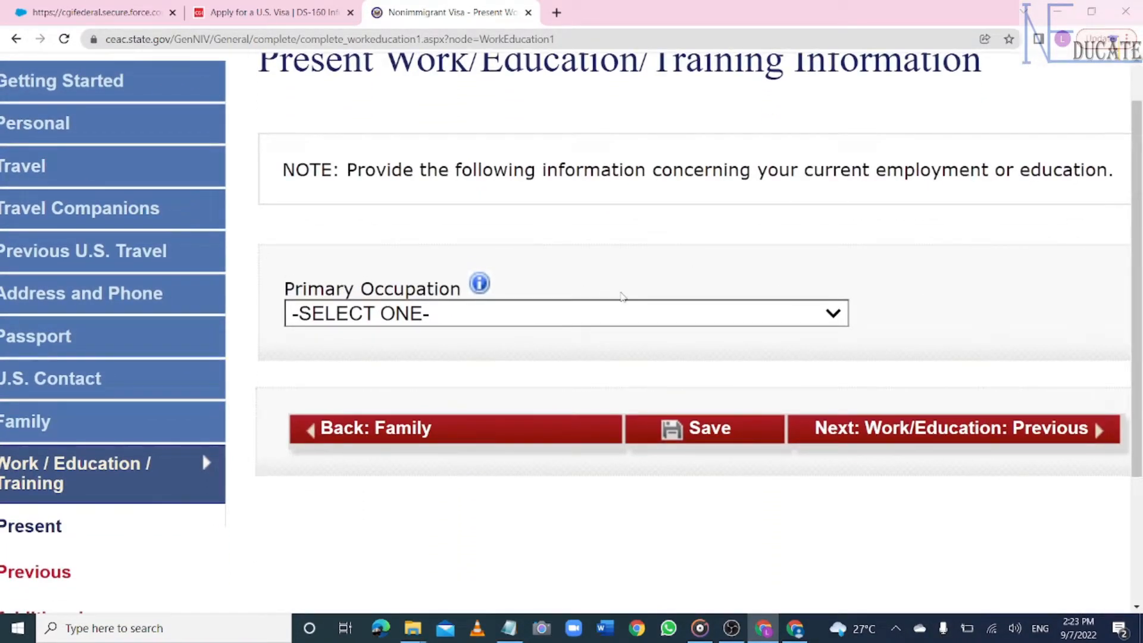
{"action": "left_click", "coordinate": [832, 315]}
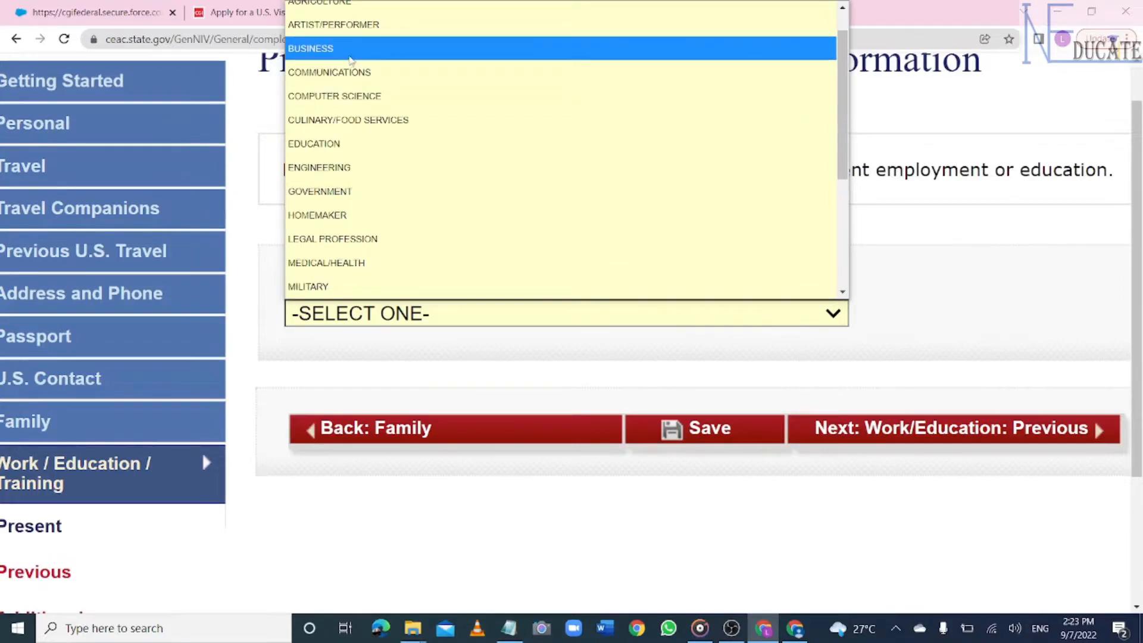
{"action": "left_click", "coordinate": [350, 56]}
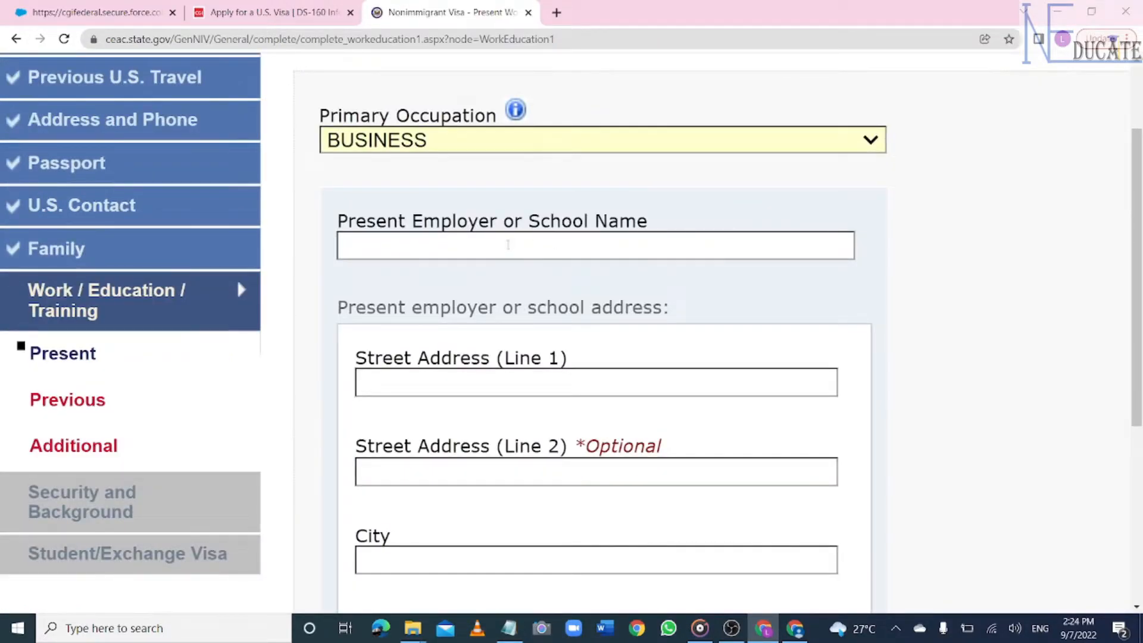
{"action": "left_click", "coordinate": [581, 247]}
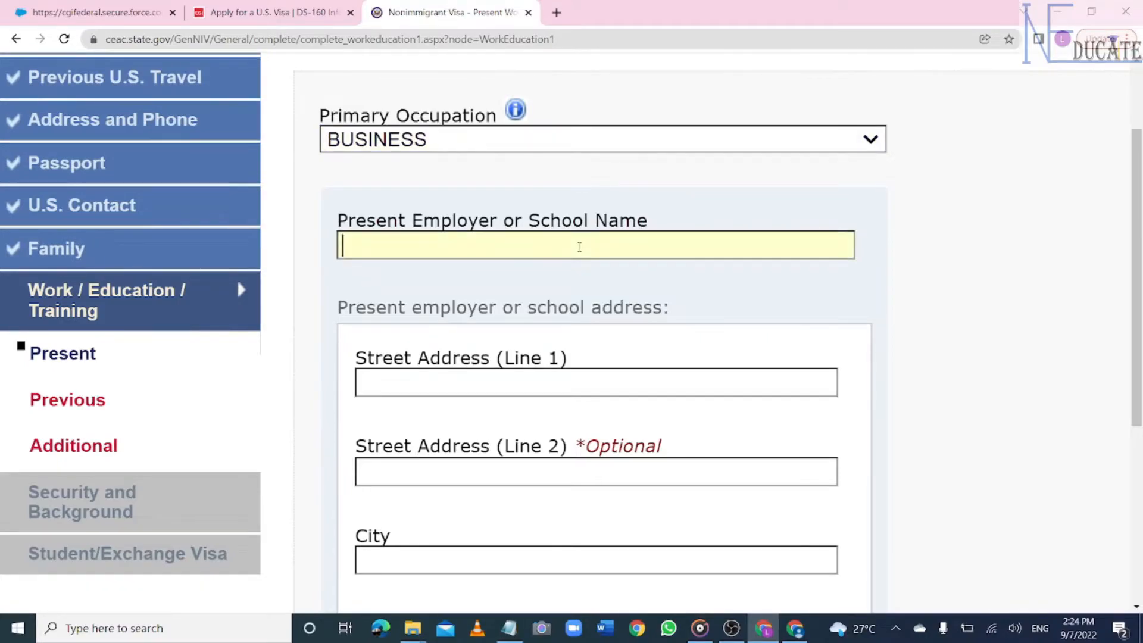
{"action": "type", "text": "TEPA S"}
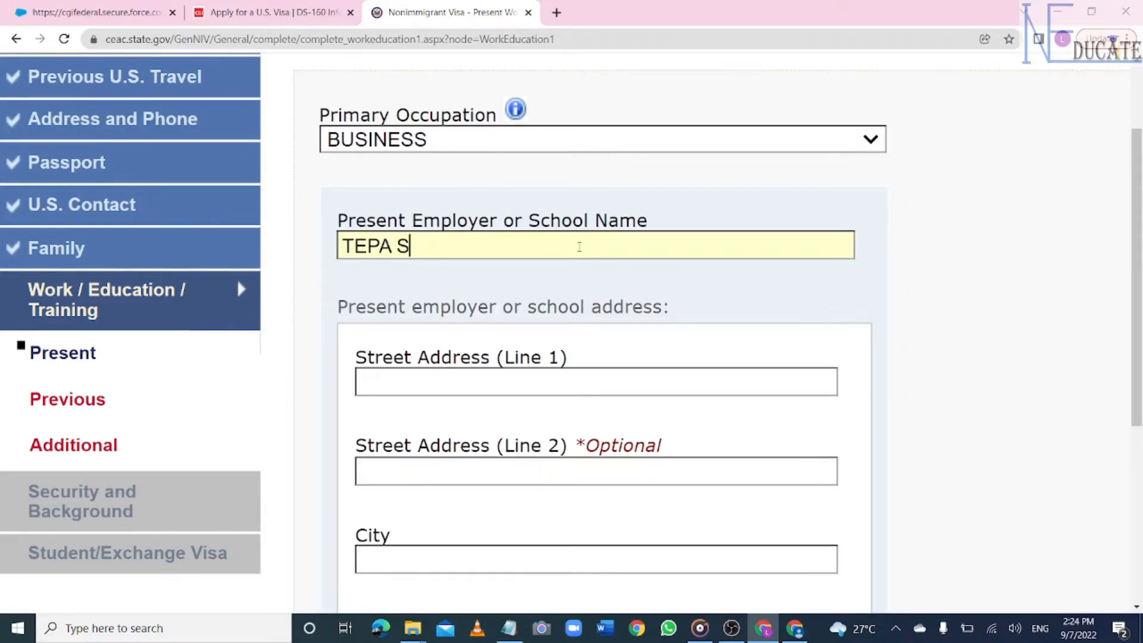
{"action": "type", "text": "NR SH"}
{"action": "key", "text": "BackSpace"}
{"action": "key", "text": "BackSpace"}
{"action": "type", "text": "HIGH"}
- Enter the employer's street address ACCRA CIRCLE and city ACCRA
{"action": "left_click", "coordinate": [501, 384]}
{"action": "type", "text": "ACCRA CIRCLE"}
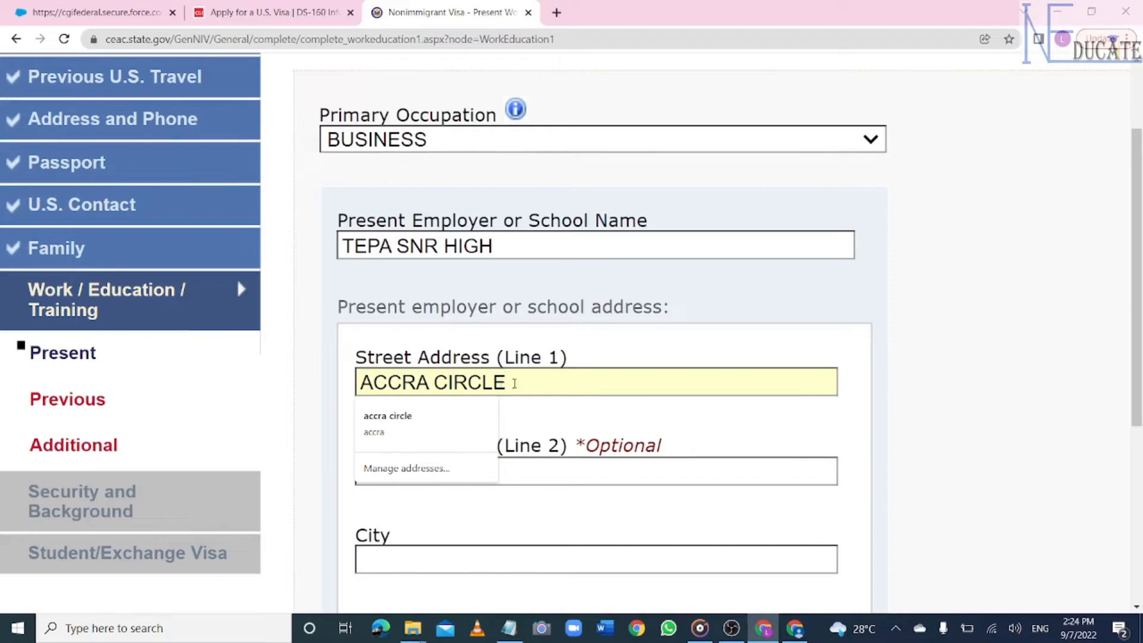
{"action": "scroll", "coordinate": [1137, 298], "scroll_direction": "down", "scroll_amount": 3}
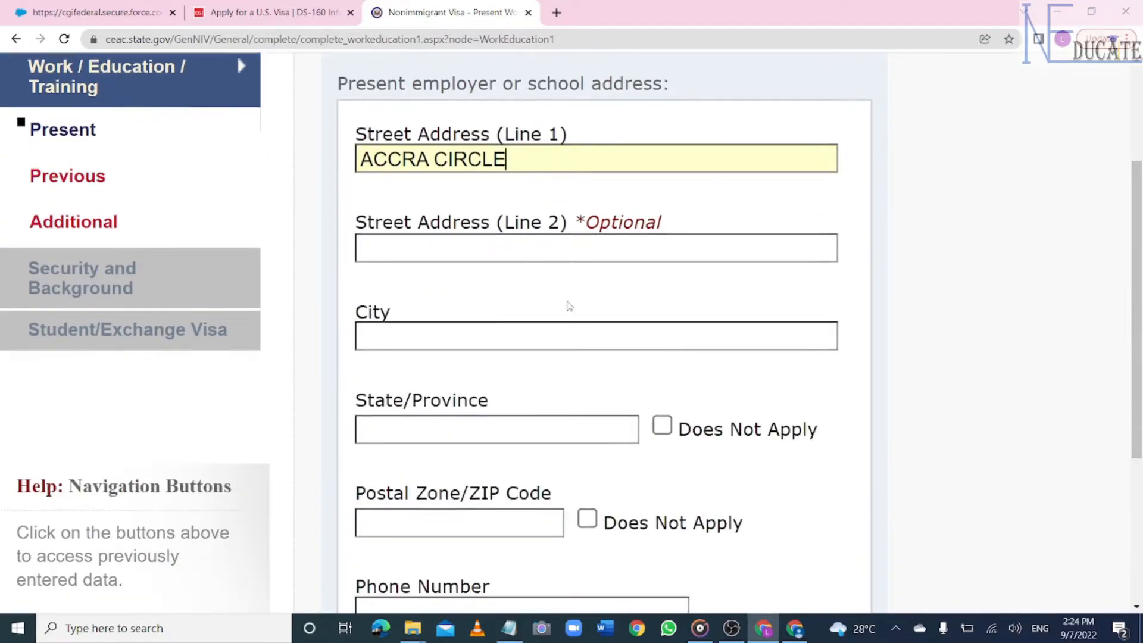
{"action": "left_click", "coordinate": [516, 335]}
{"action": "type", "text": "ACCRA"}
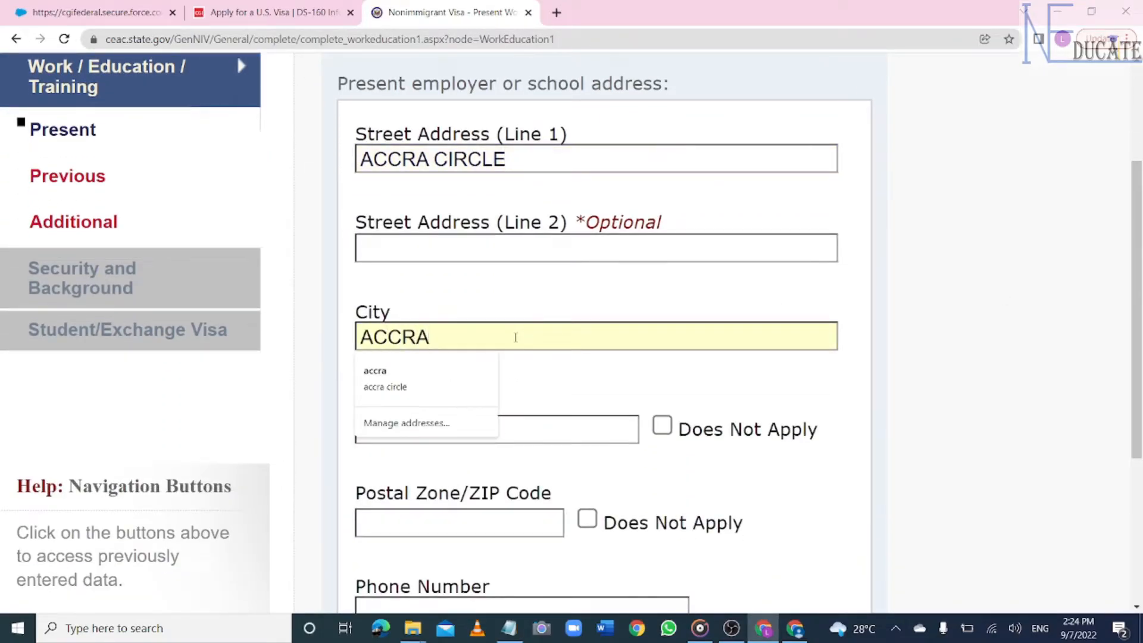
{"action": "left_click", "coordinate": [953, 337]}
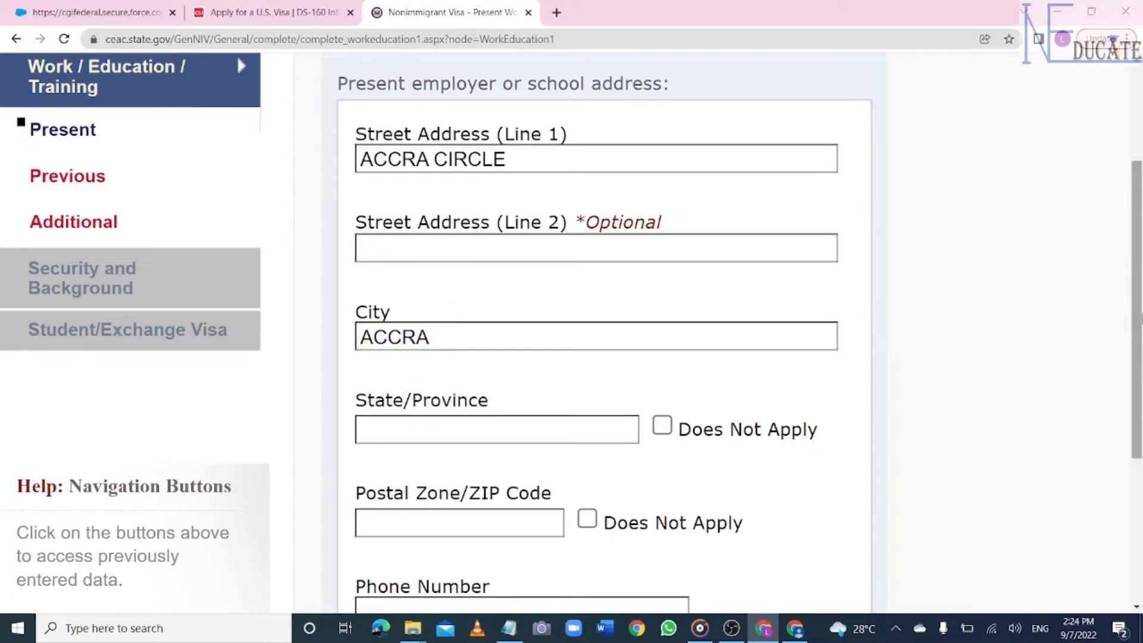
{"action": "scroll", "coordinate": [887, 327], "scroll_direction": "down", "scroll_amount": 3}
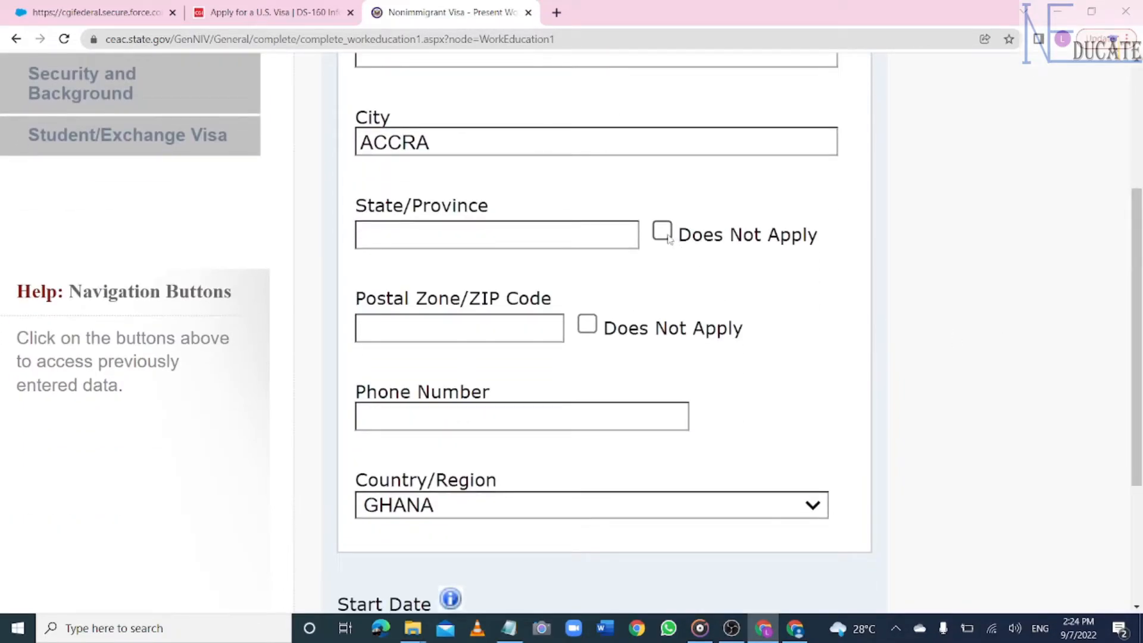
- Mark the employer's state and postal code Does Not Apply and enter the employer's phone number
{"action": "left_click", "coordinate": [665, 234]}
{"action": "left_click", "coordinate": [589, 327]}
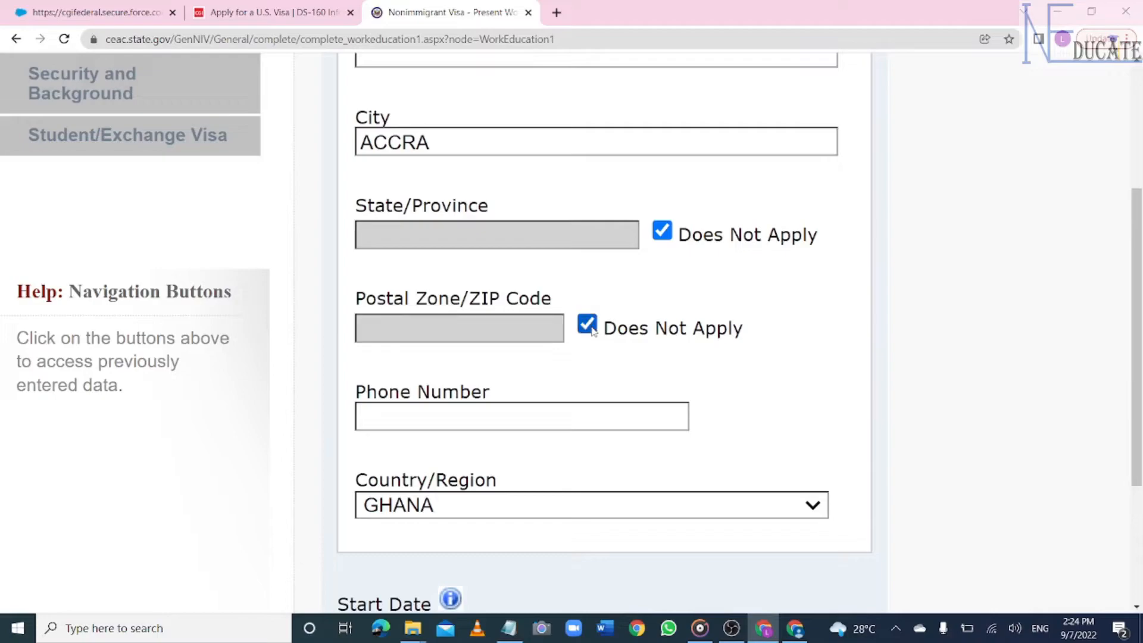
{"action": "left_click", "coordinate": [540, 415]}
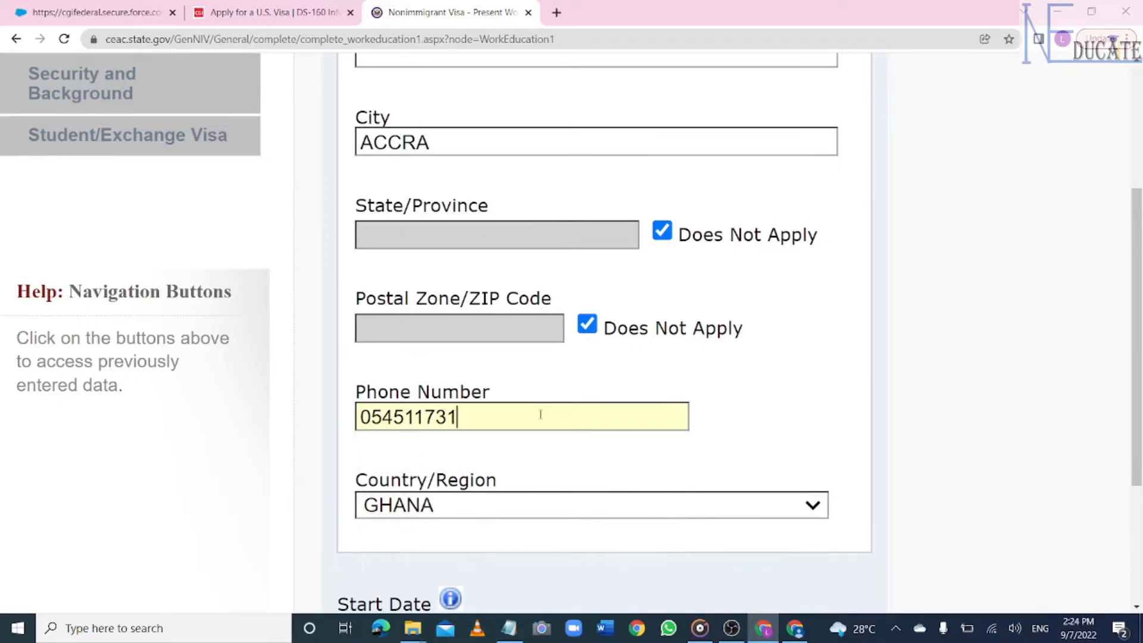
- Set the present job's start date to 05-JUL-2019
{"action": "scroll", "coordinate": [1137, 367], "scroll_direction": "down", "scroll_amount": 5}
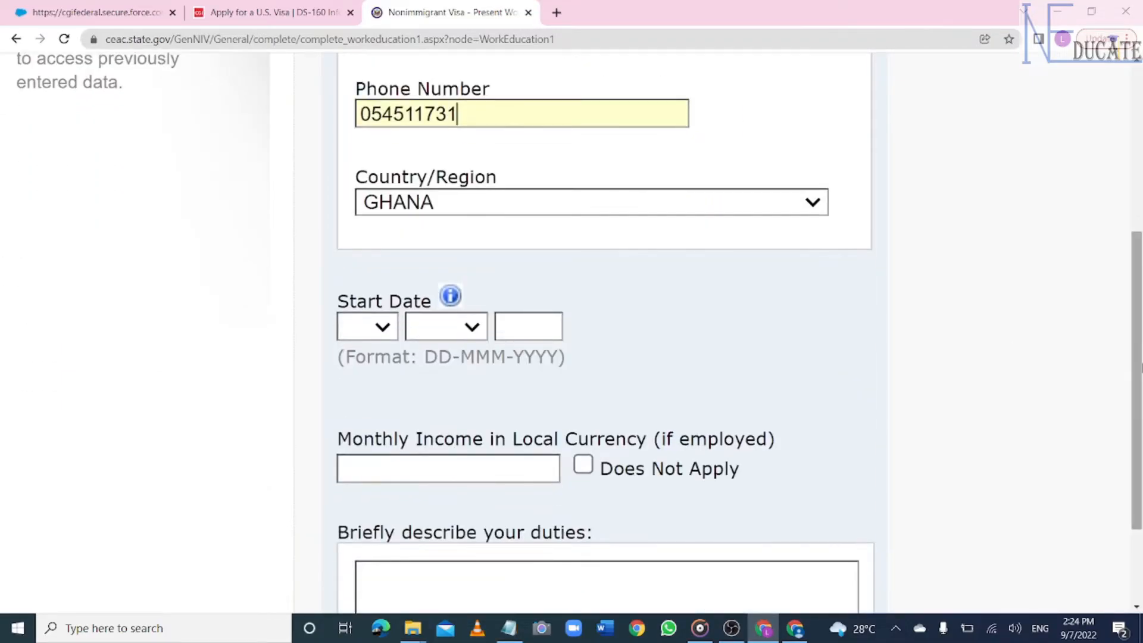
{"action": "left_click", "coordinate": [382, 337]}
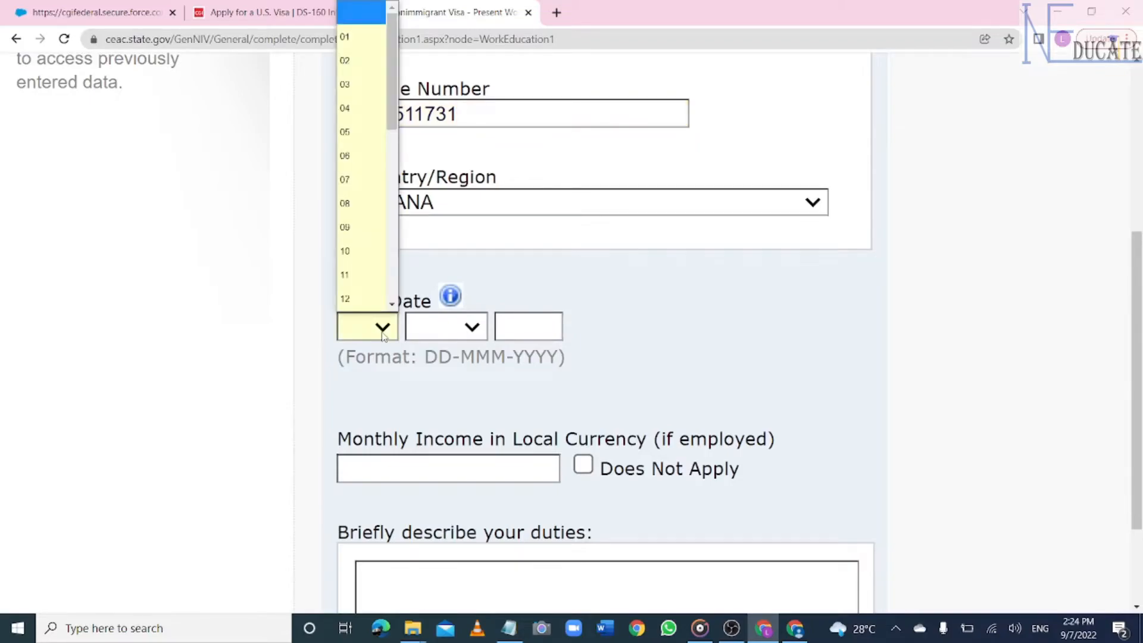
{"action": "left_click", "coordinate": [367, 137]}
{"action": "left_click", "coordinate": [479, 328]}
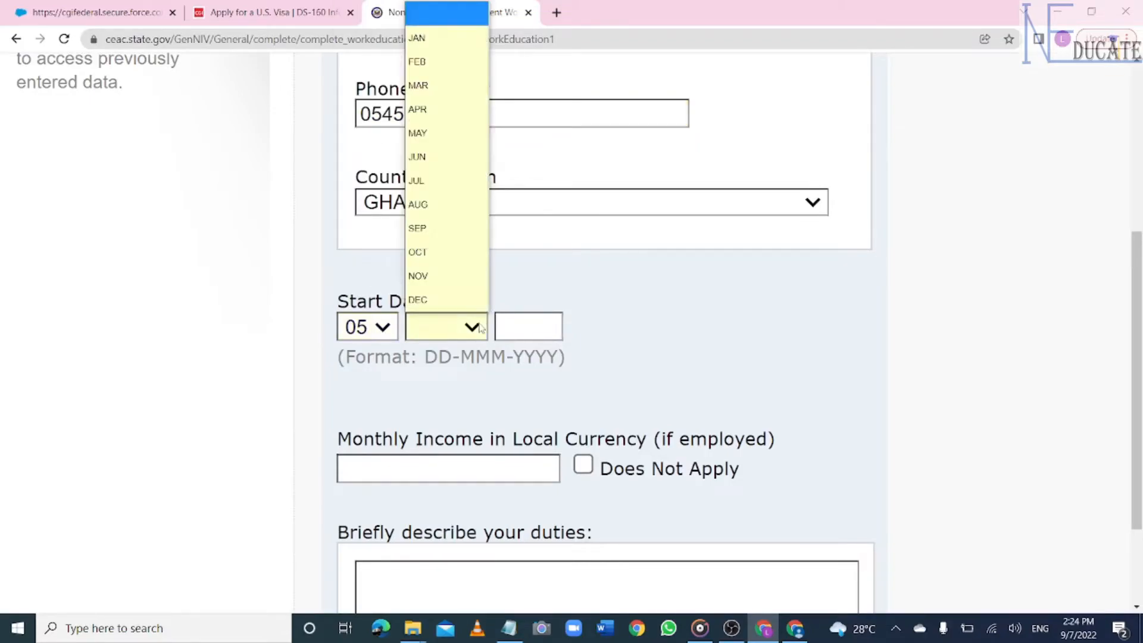
{"action": "left_click", "coordinate": [441, 177]}
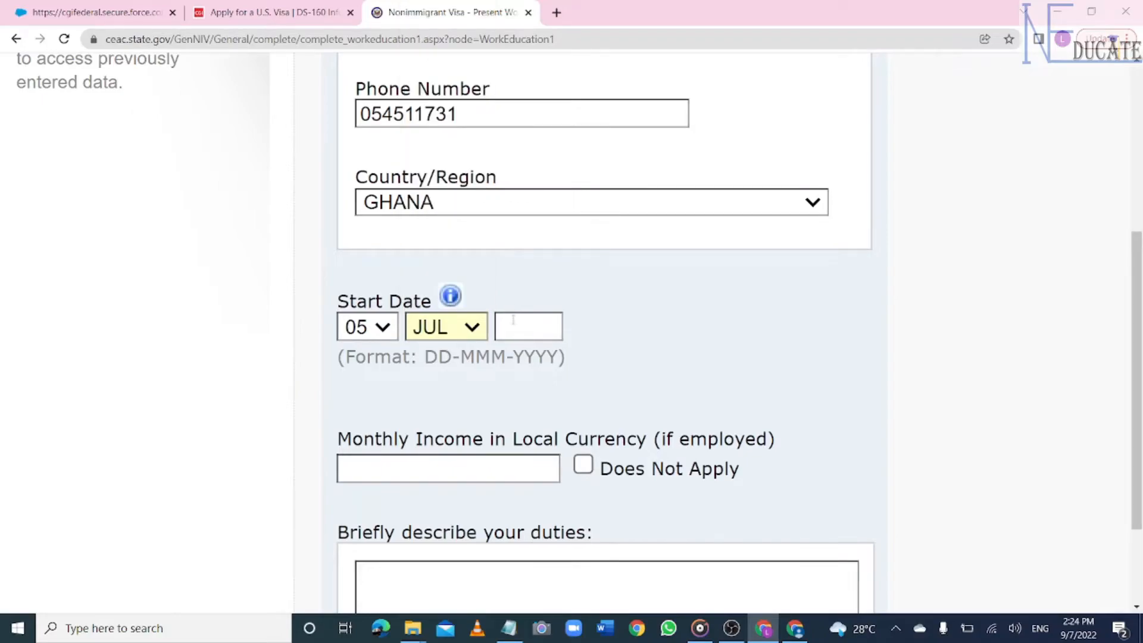
{"action": "type", "text": "2019"}
- Mark monthly income Does Not Apply, enter duties SALES PERSON, and continue to Previous Work
{"action": "scroll", "coordinate": [1012, 332], "scroll_direction": "down", "scroll_amount": 3}
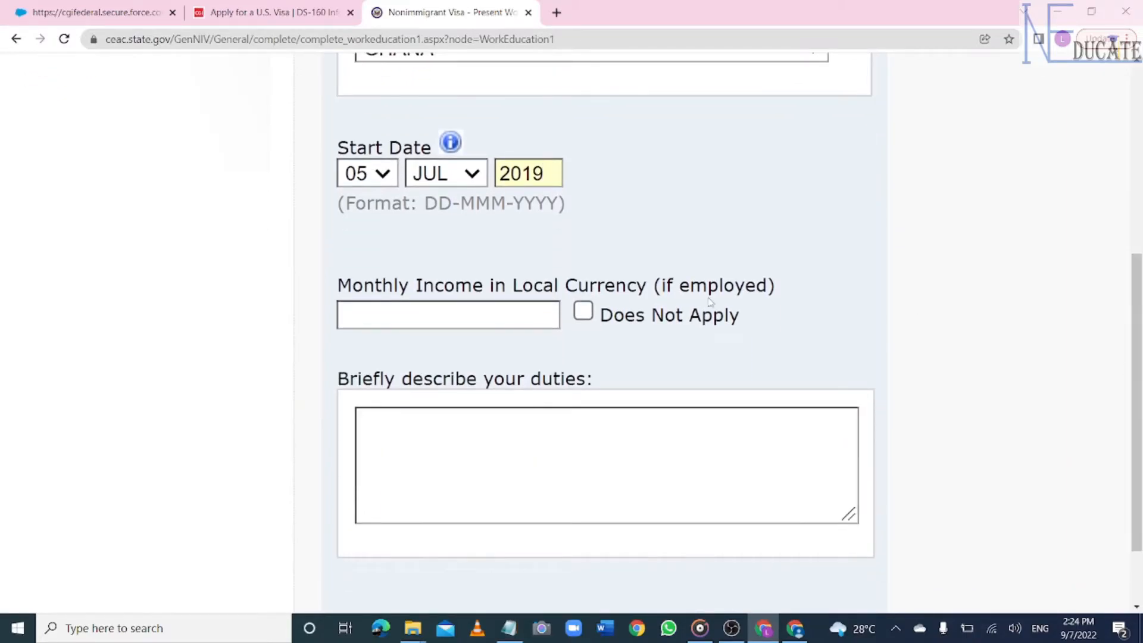
{"action": "left_click", "coordinate": [593, 315]}
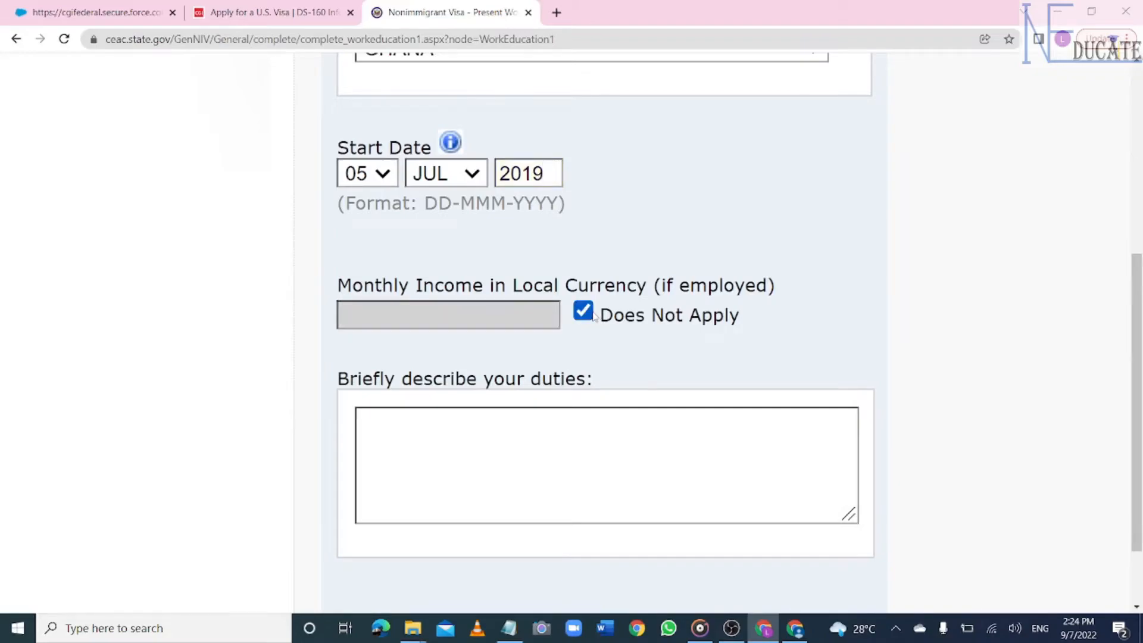
{"action": "scroll", "coordinate": [1140, 350], "scroll_direction": "down", "scroll_amount": 3}
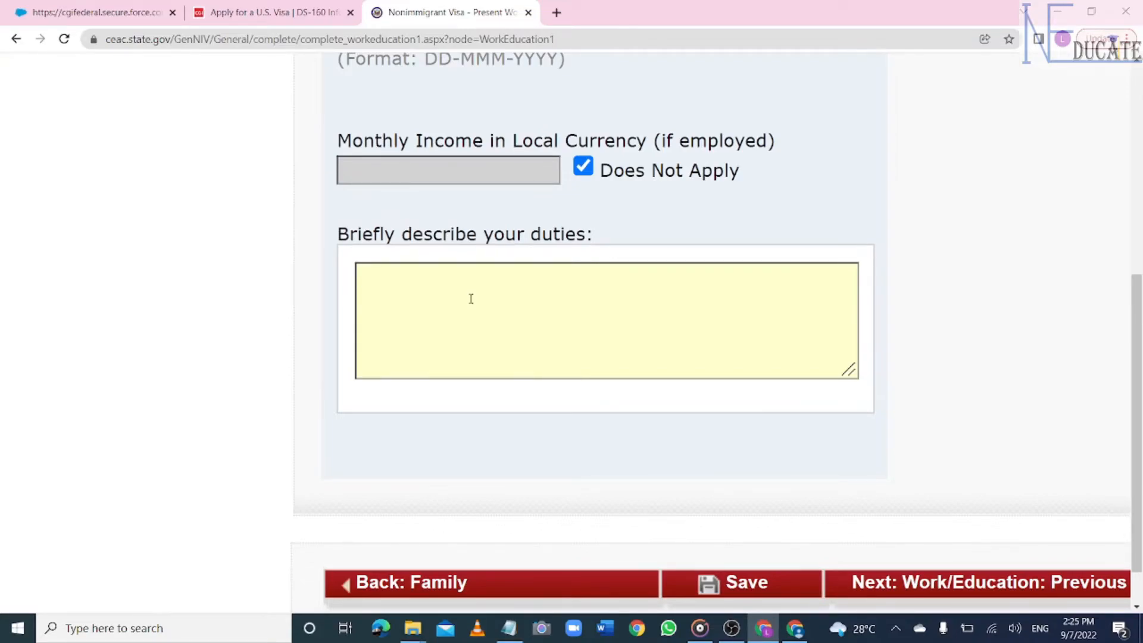
{"action": "type", "text": "I WEA"}
{"action": "key", "text": "BackSpace"}
{"action": "key", "text": "BackSpace"}
{"action": "key", "text": "BackSpace"}
{"action": "key", "text": "BackSpace"}
{"action": "key", "text": "BackSpace"}
{"action": "key", "text": "BackSpace"}
{"action": "type", "text": "SALES PERSON"}
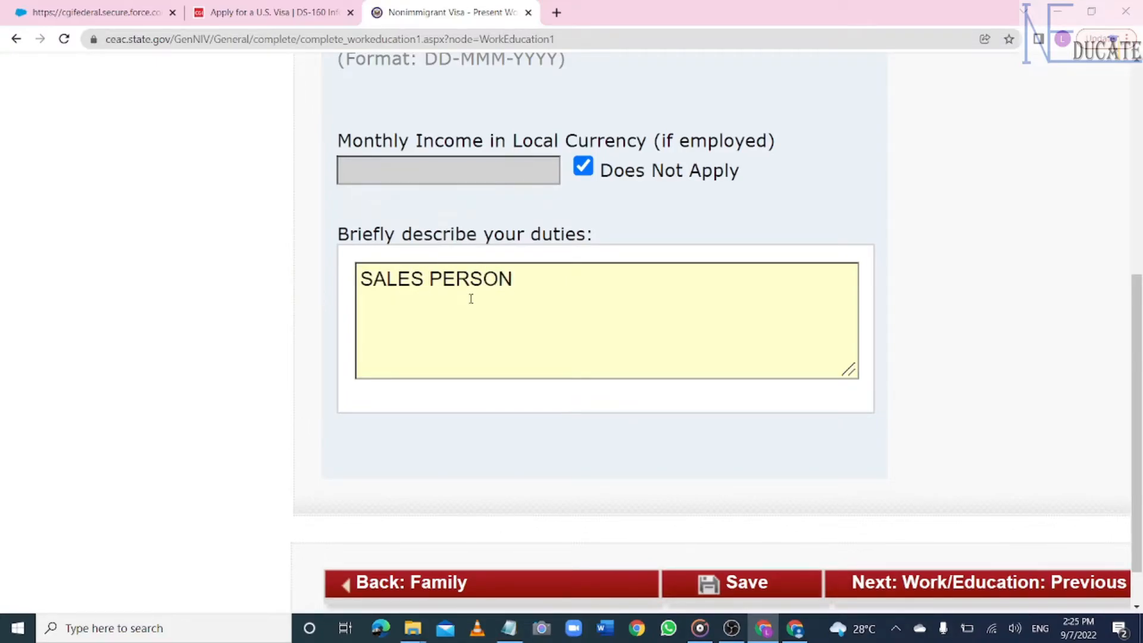
{"action": "scroll", "coordinate": [1012, 298], "scroll_direction": "down", "scroll_amount": 3}
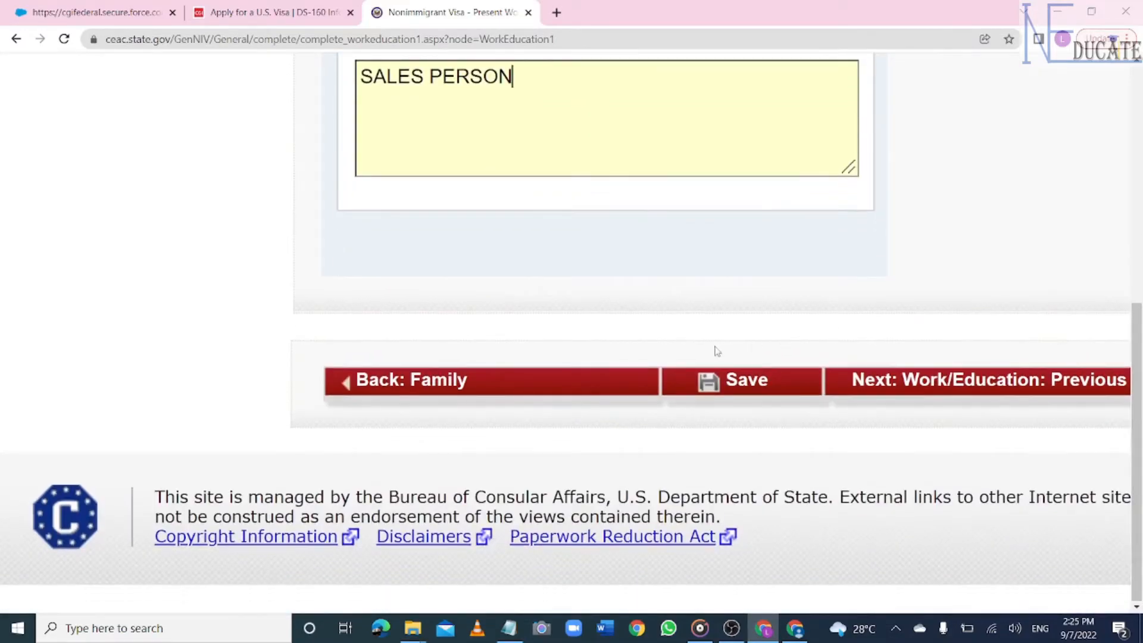
{"action": "left_click", "coordinate": [760, 382]}
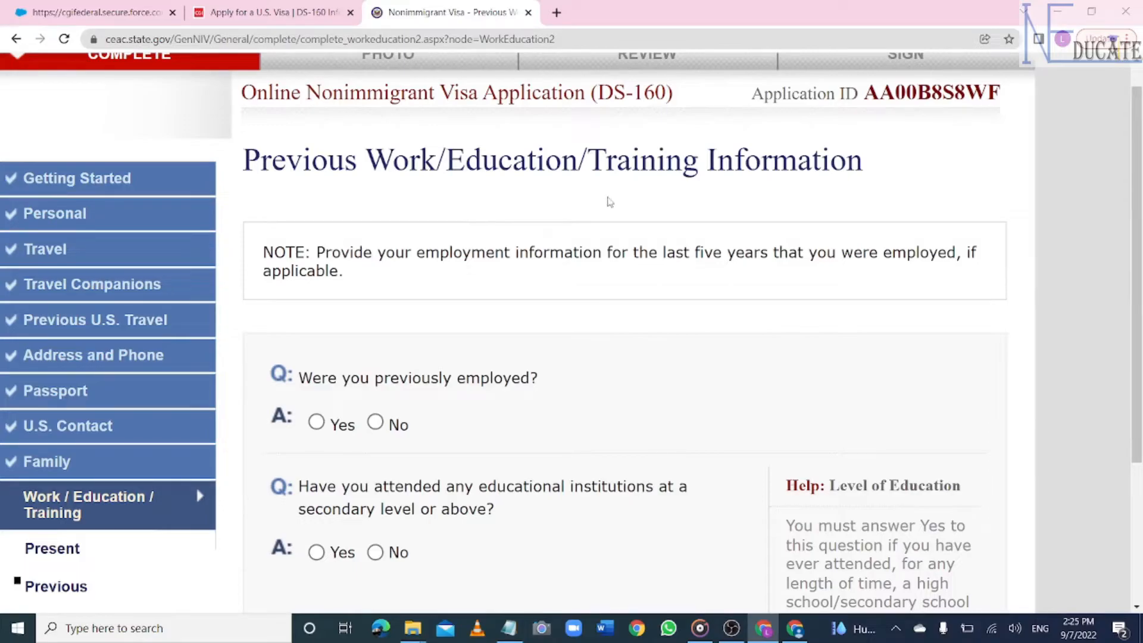
- Answer Yes to previous employment and enter the employer's street address ACCRA CIRLE
{"action": "scroll", "coordinate": [420, 367], "scroll_direction": "up", "scroll_amount": 2}
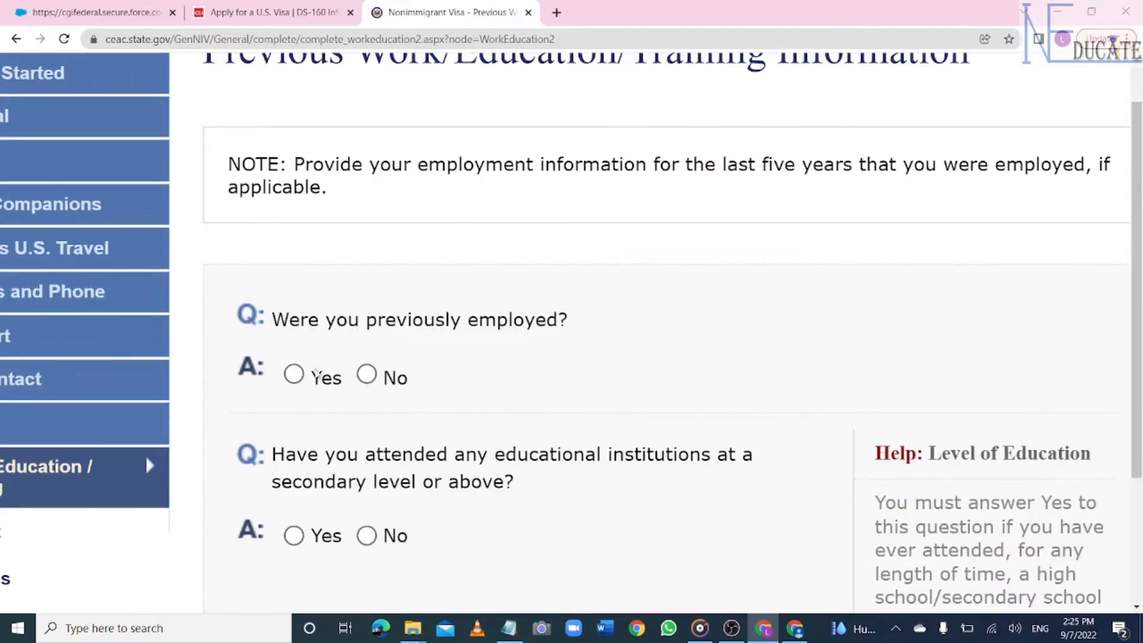
{"action": "left_click", "coordinate": [295, 375]}
{"action": "left_click", "coordinate": [400, 310]}
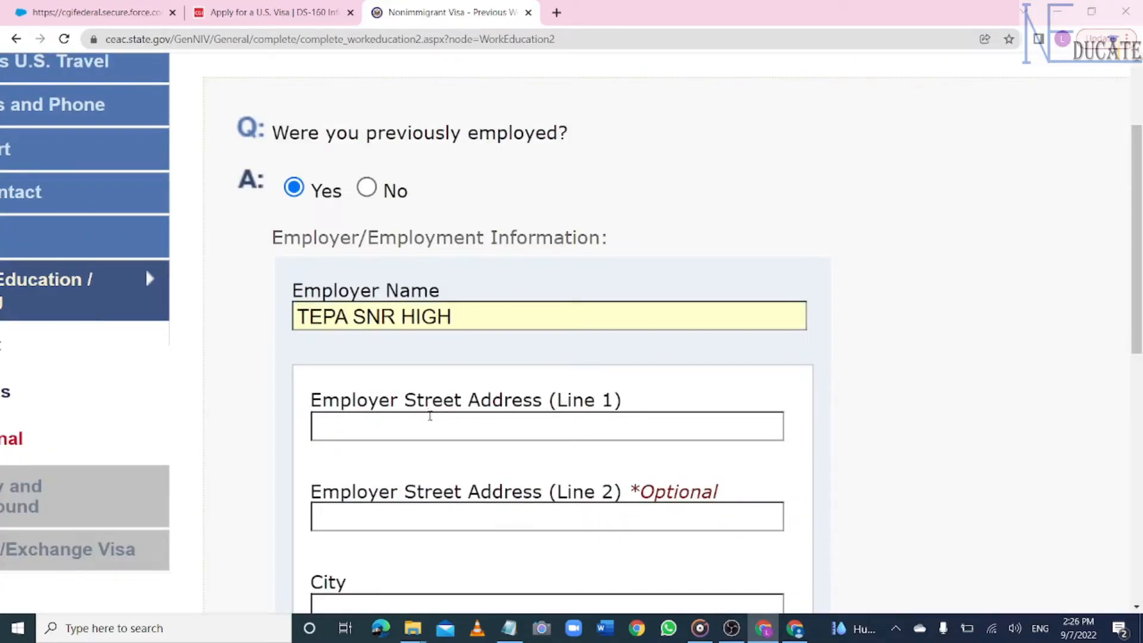
{"action": "left_click", "coordinate": [430, 416]}
{"action": "type", "text": "A"}
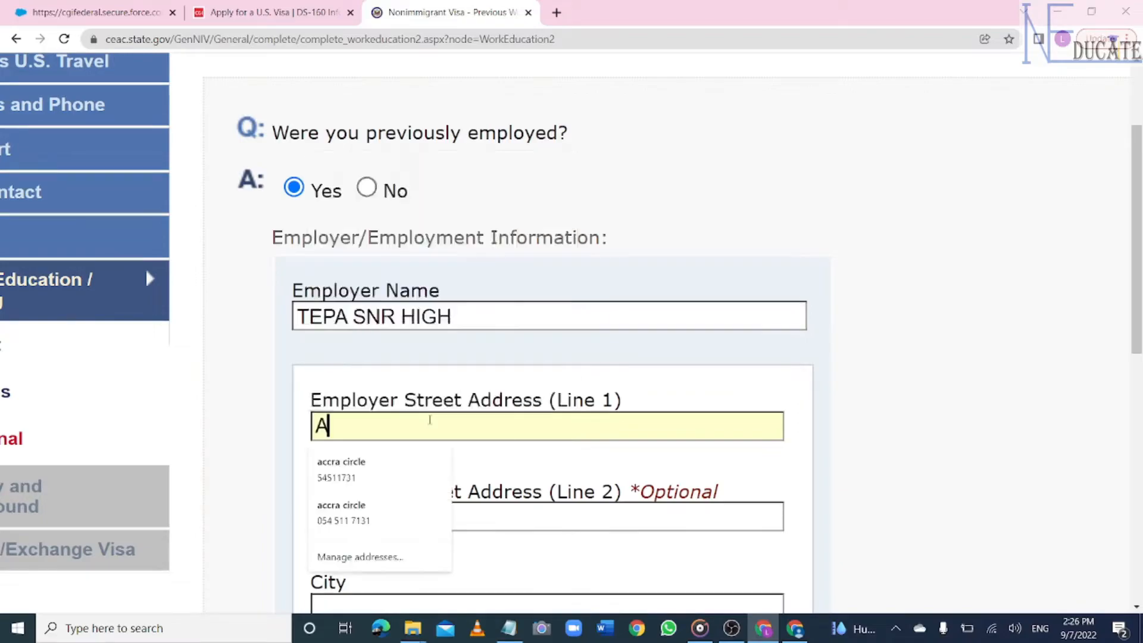
{"action": "type", "text": "CCRA CIRLE"}
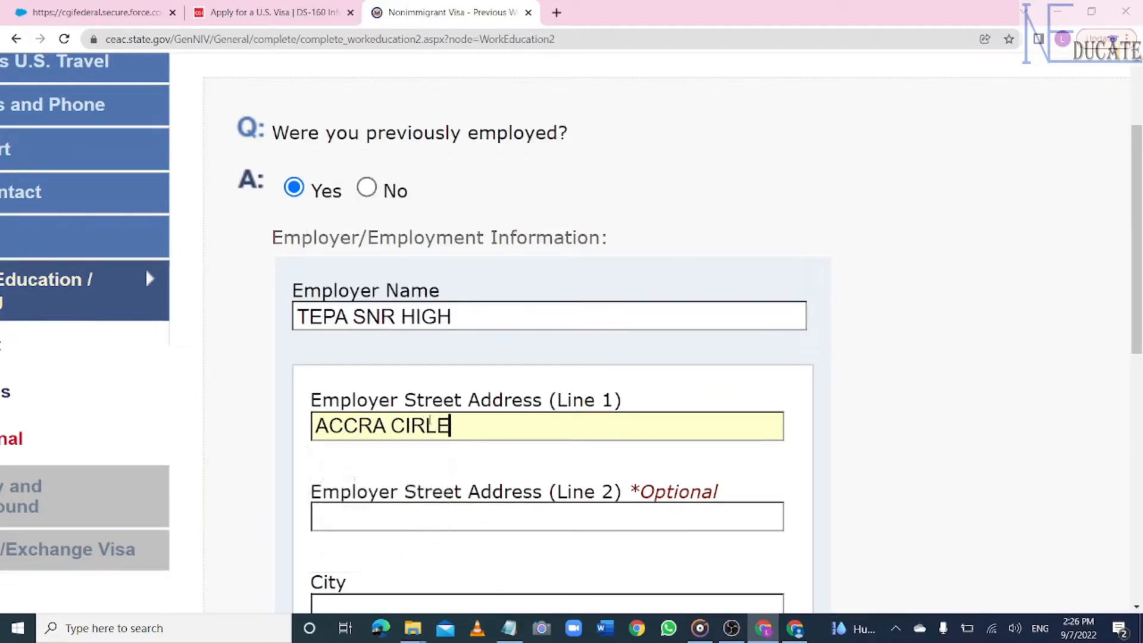
- Enter city ACCRA, mark state and postal code Does Not Apply, and enter the employer's phone number
{"action": "scroll", "coordinate": [429, 420], "scroll_direction": "down", "scroll_amount": 1}
{"action": "scroll", "coordinate": [283, 425], "scroll_direction": "down", "scroll_amount": 5}
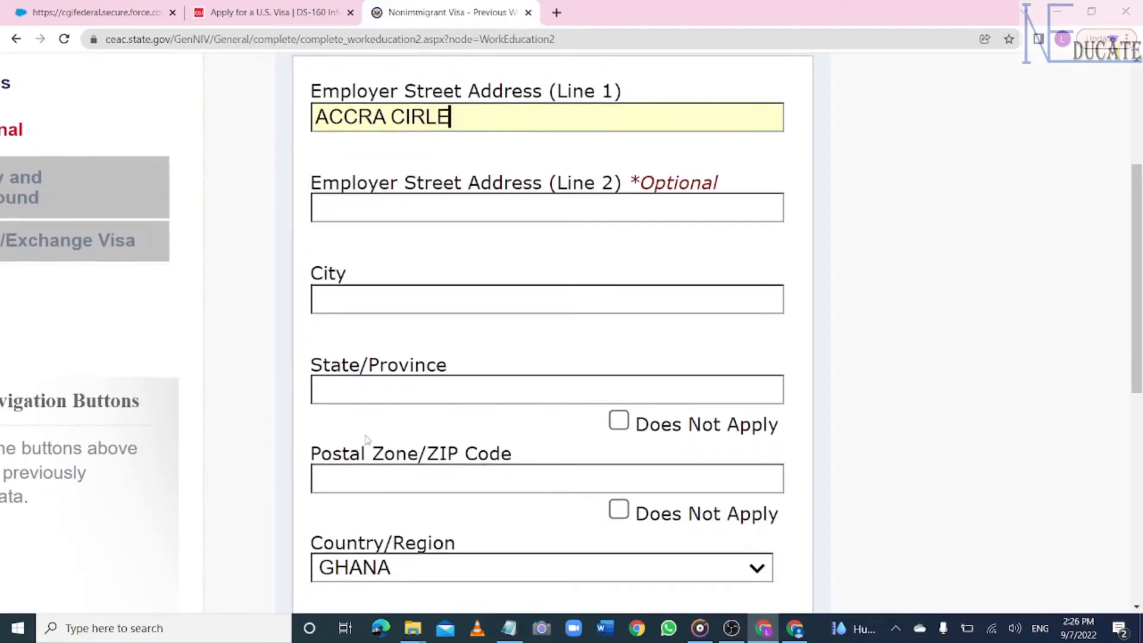
{"action": "left_click", "coordinate": [360, 299]}
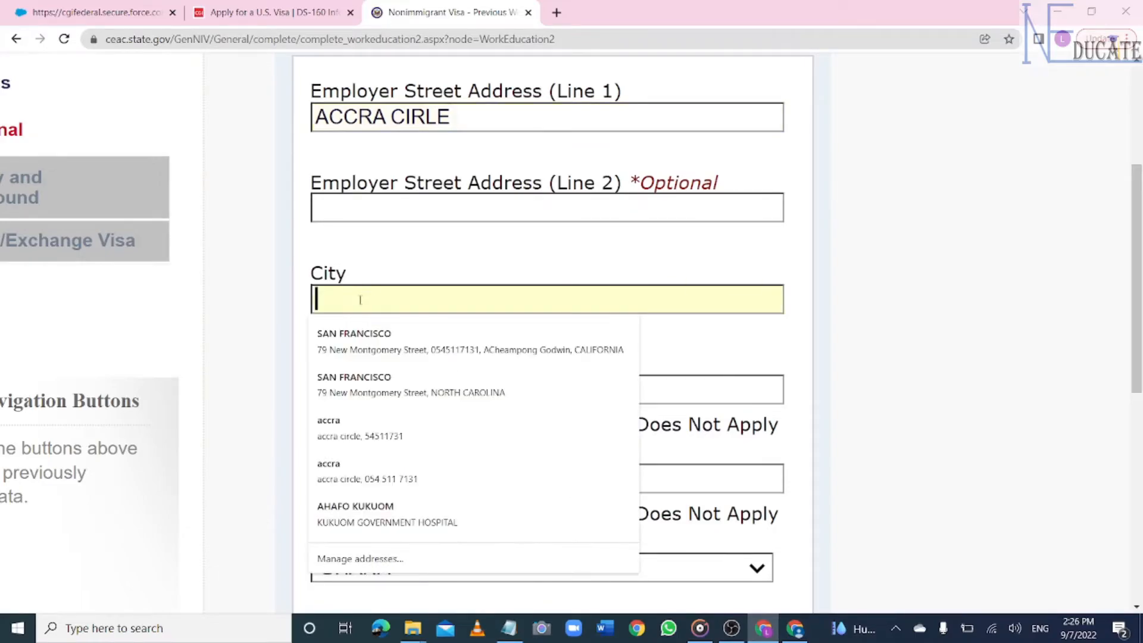
{"action": "type", "text": "ACCRA"}
{"action": "scroll", "coordinate": [360, 300], "scroll_direction": "down", "scroll_amount": 5}
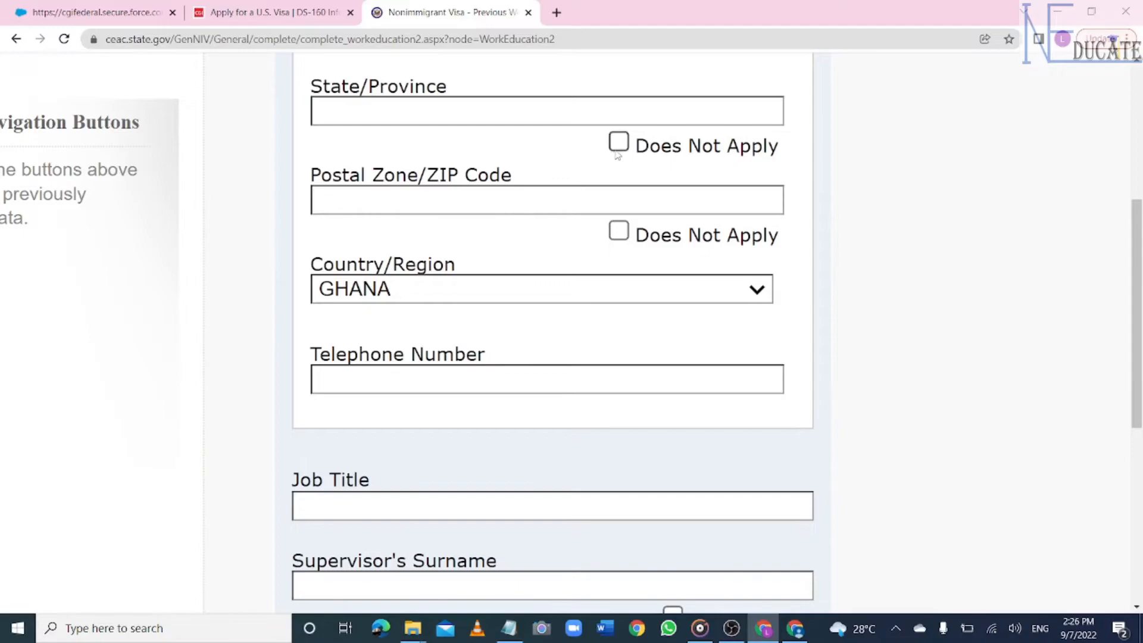
{"action": "left_click", "coordinate": [620, 148]}
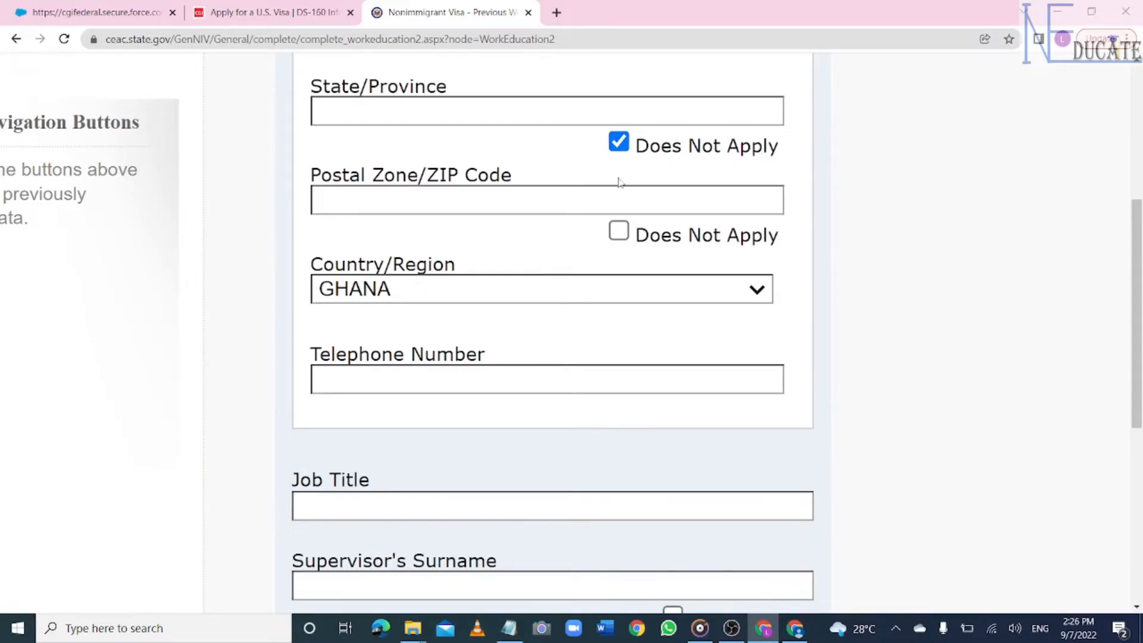
{"action": "left_click", "coordinate": [619, 241]}
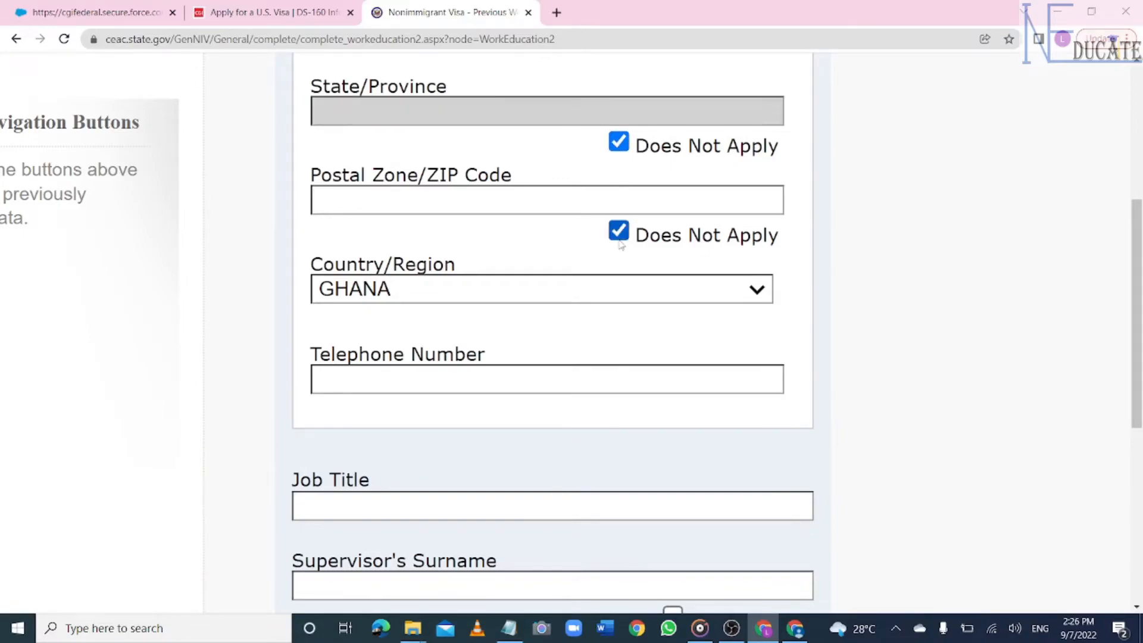
{"action": "left_click", "coordinate": [487, 387]}
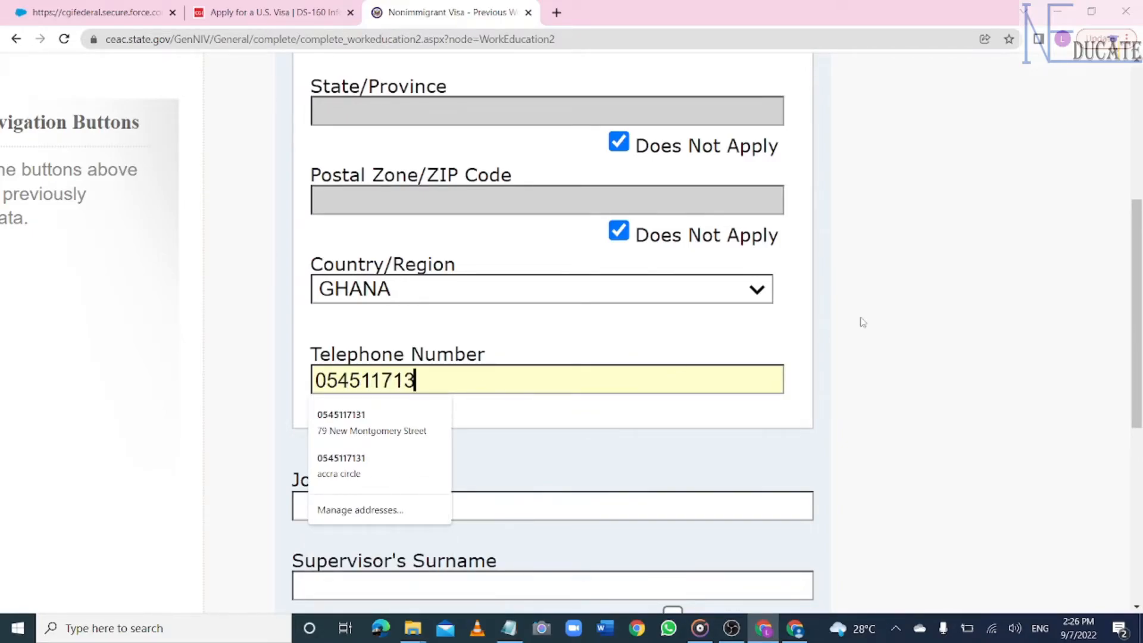
{"action": "scroll", "coordinate": [863, 322], "scroll_direction": "down", "scroll_amount": 3}
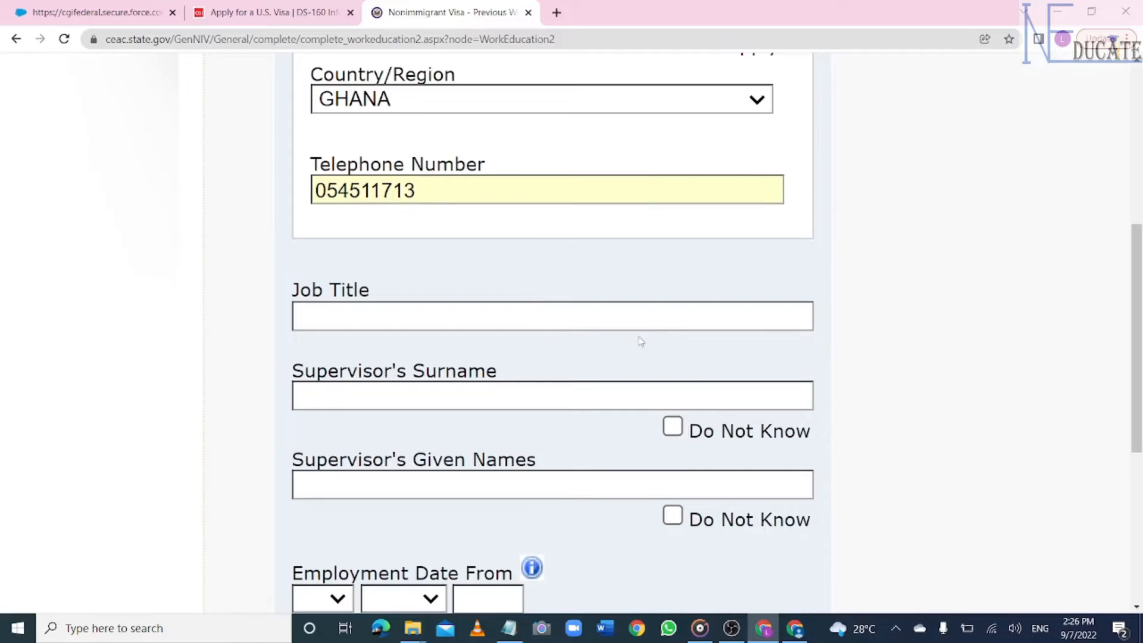
- Enter job title SALES and the supervisor's surname and given names
{"action": "left_click", "coordinate": [530, 317]}
{"action": "type", "text": "SALES"}
{"action": "left_click", "coordinate": [441, 398]}
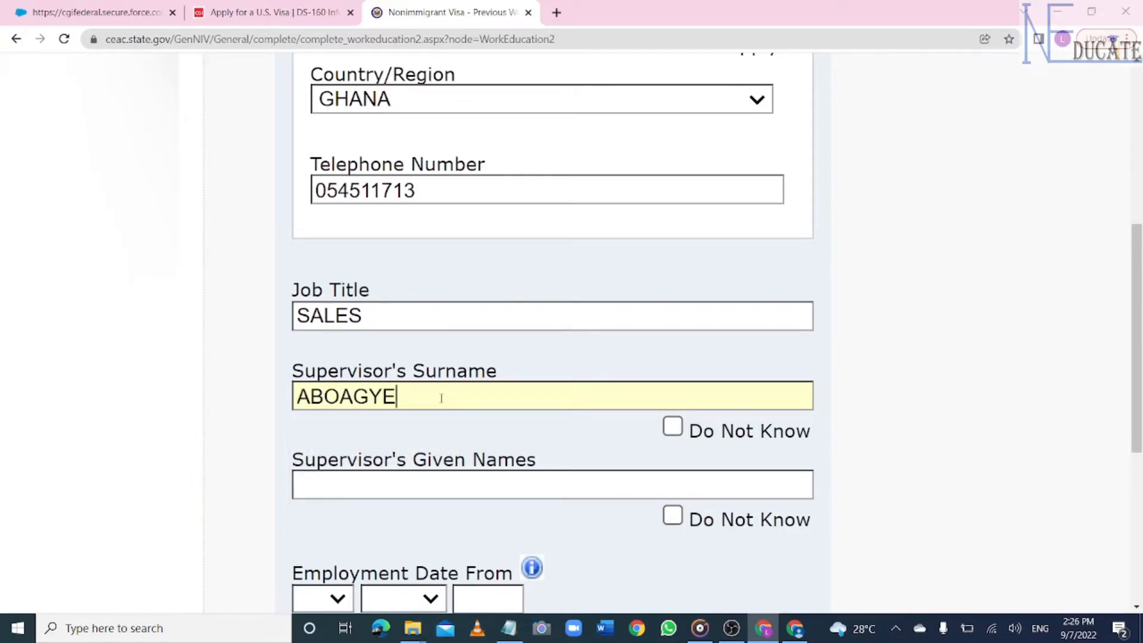
{"action": "left_click", "coordinate": [616, 483]}
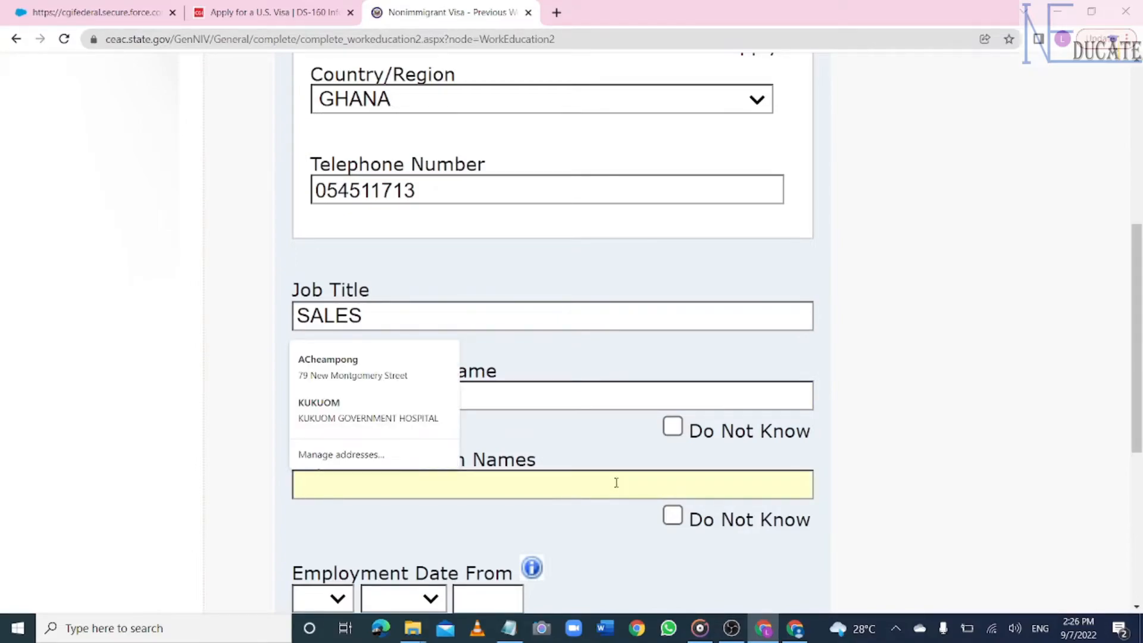
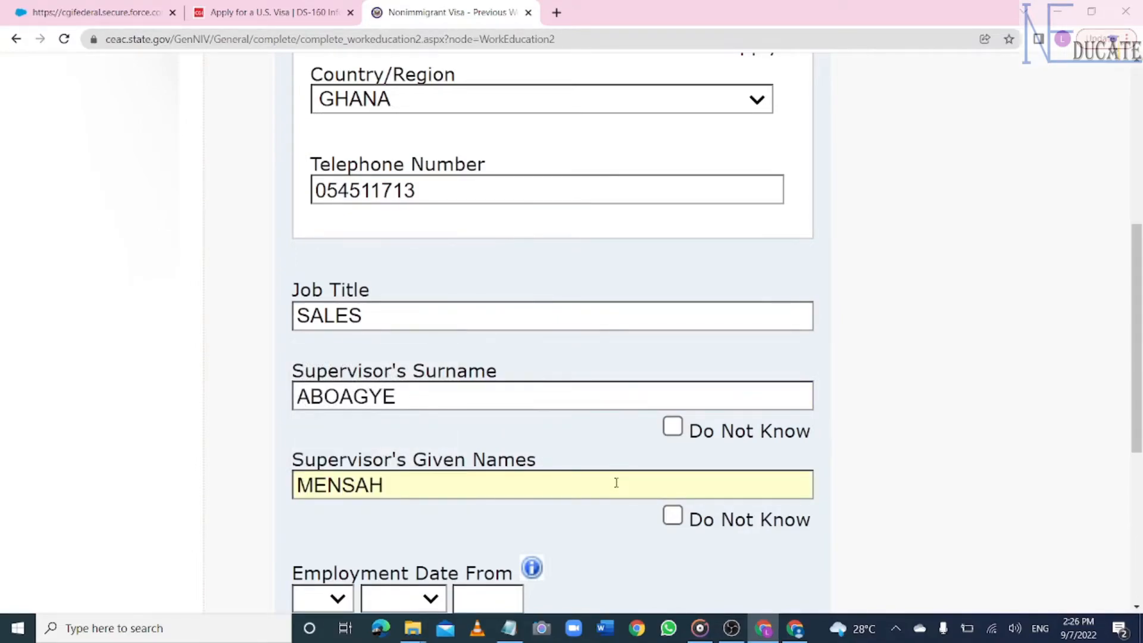
- Set the previous job's employment dates from 01-APR-2019 to 08-SEP-2021
{"action": "scroll", "coordinate": [617, 482], "scroll_direction": "down", "scroll_amount": 5}
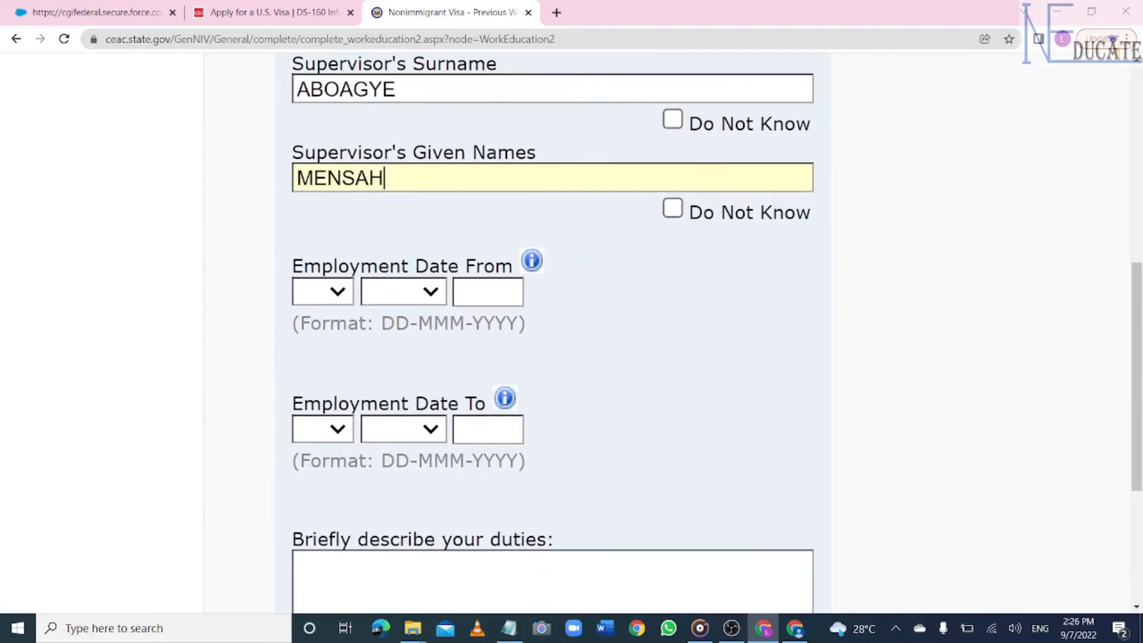
{"action": "left_click", "coordinate": [334, 292]}
{"action": "left_click", "coordinate": [325, 354]}
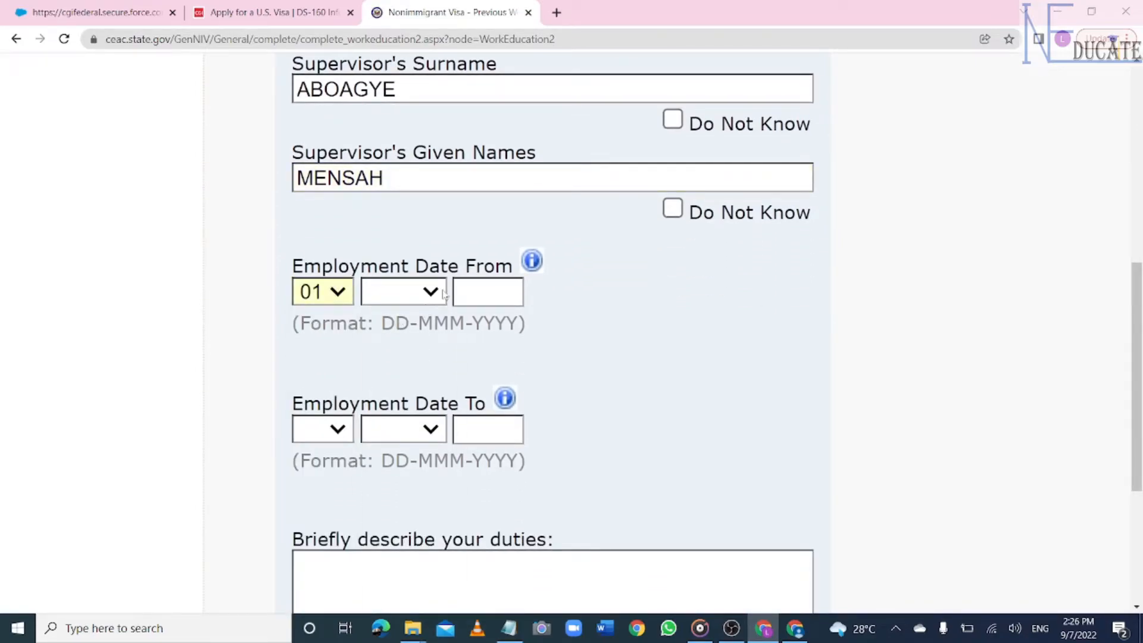
{"action": "left_click", "coordinate": [430, 292]}
{"action": "left_click", "coordinate": [413, 414]}
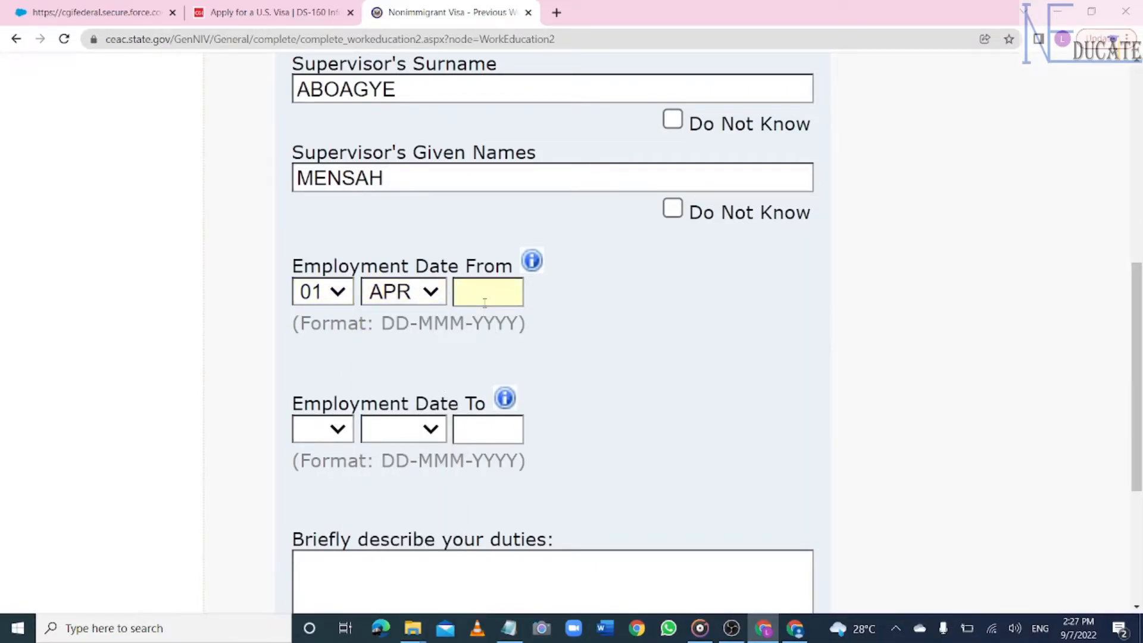
{"action": "type", "text": "2019"}
{"action": "left_click", "coordinate": [336, 437]}
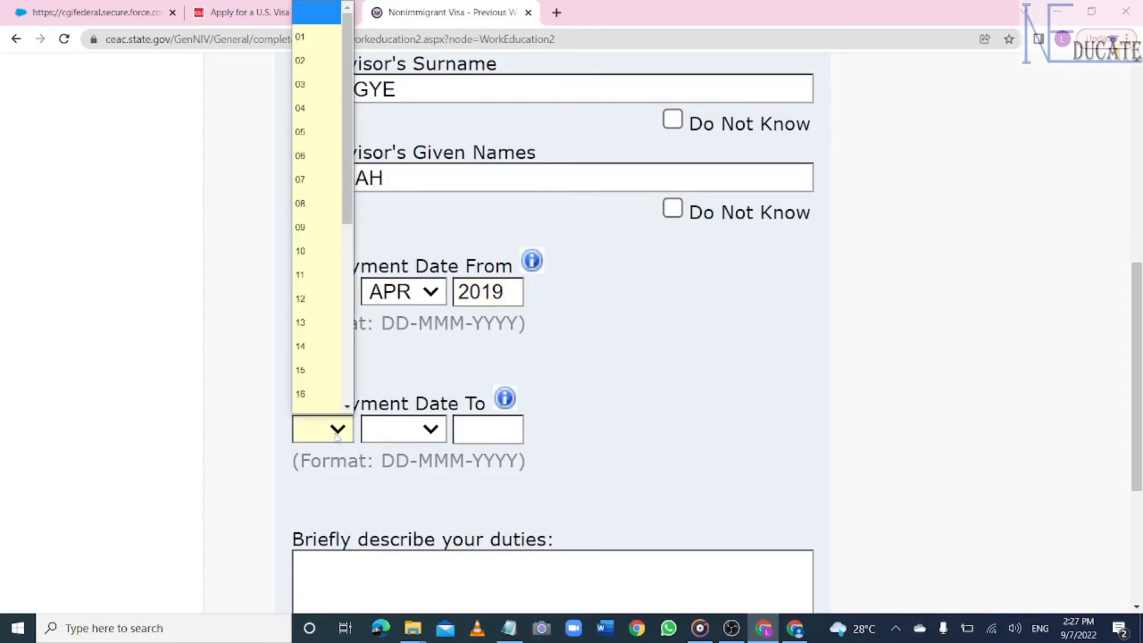
{"action": "left_click", "coordinate": [315, 215]}
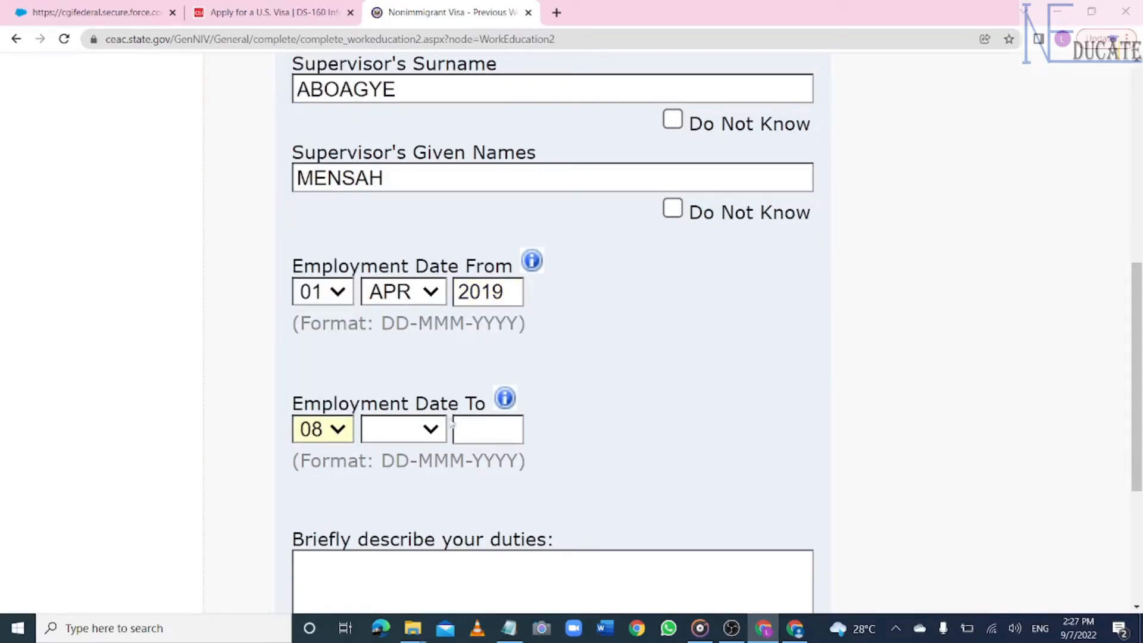
{"action": "left_click", "coordinate": [441, 430]}
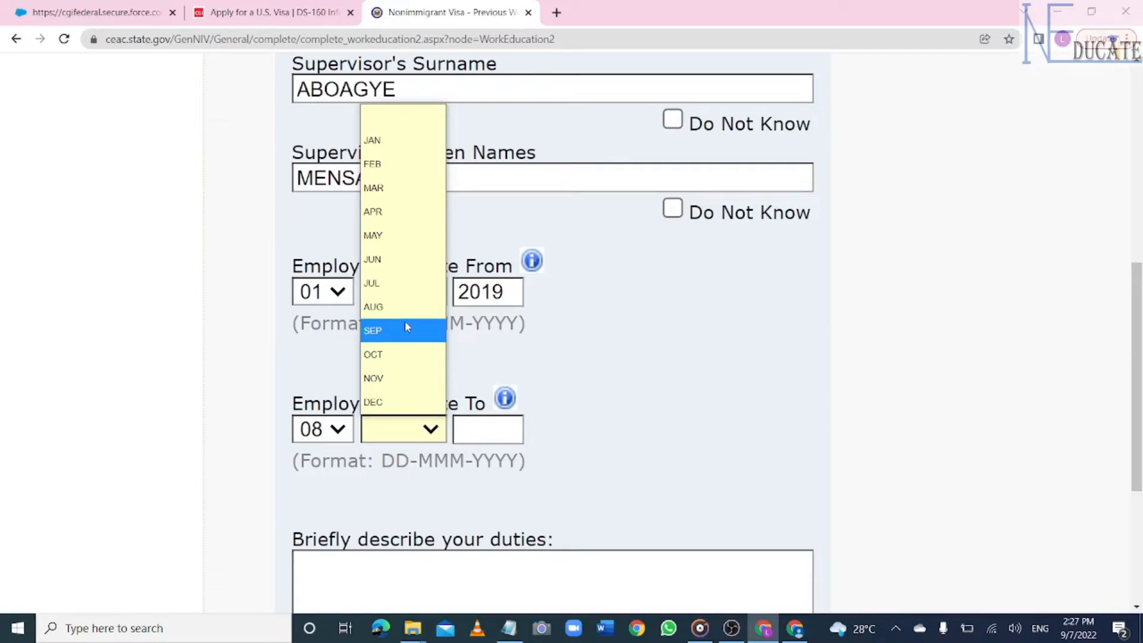
{"action": "left_click", "coordinate": [407, 328]}
{"action": "type", "text": "20"}
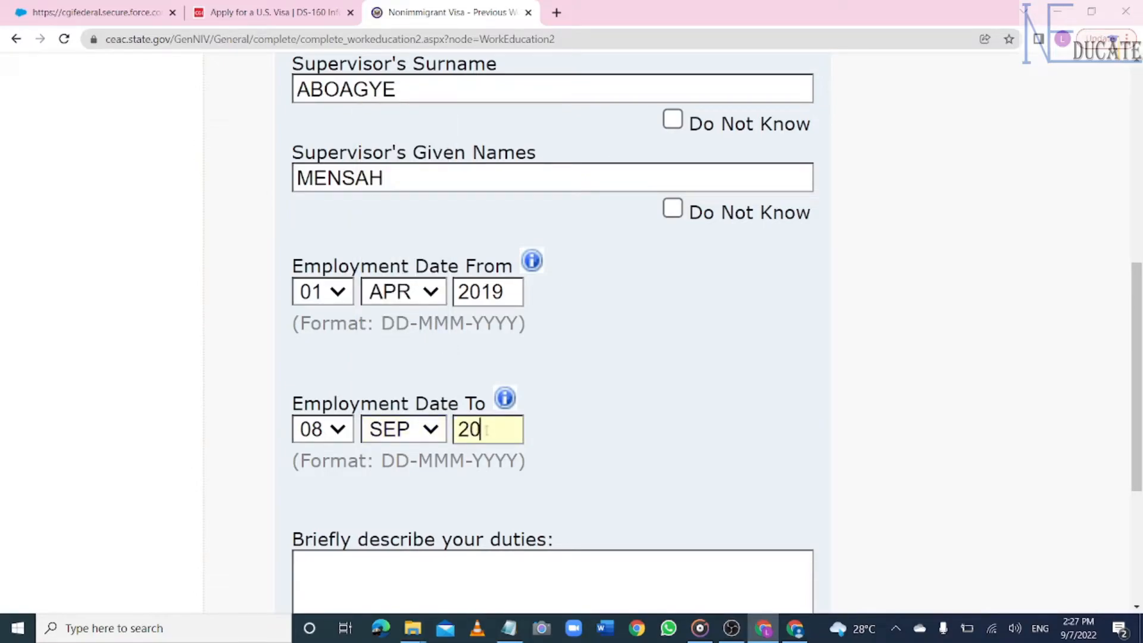
{"action": "type", "text": "21"}
- Enter previous job duties SALES PERSON and answer Yes to attending secondary education
{"action": "scroll", "coordinate": [552, 333], "scroll_direction": "down", "scroll_amount": 5}
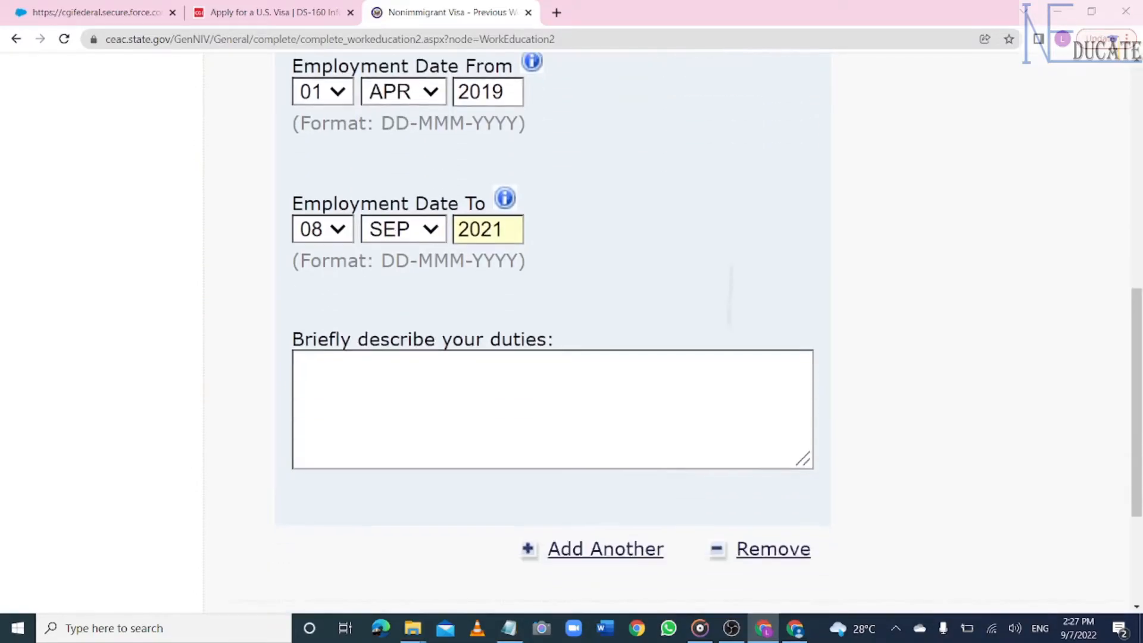
{"action": "left_click", "coordinate": [382, 292]}
{"action": "type", "text": "SALES PERSON"}
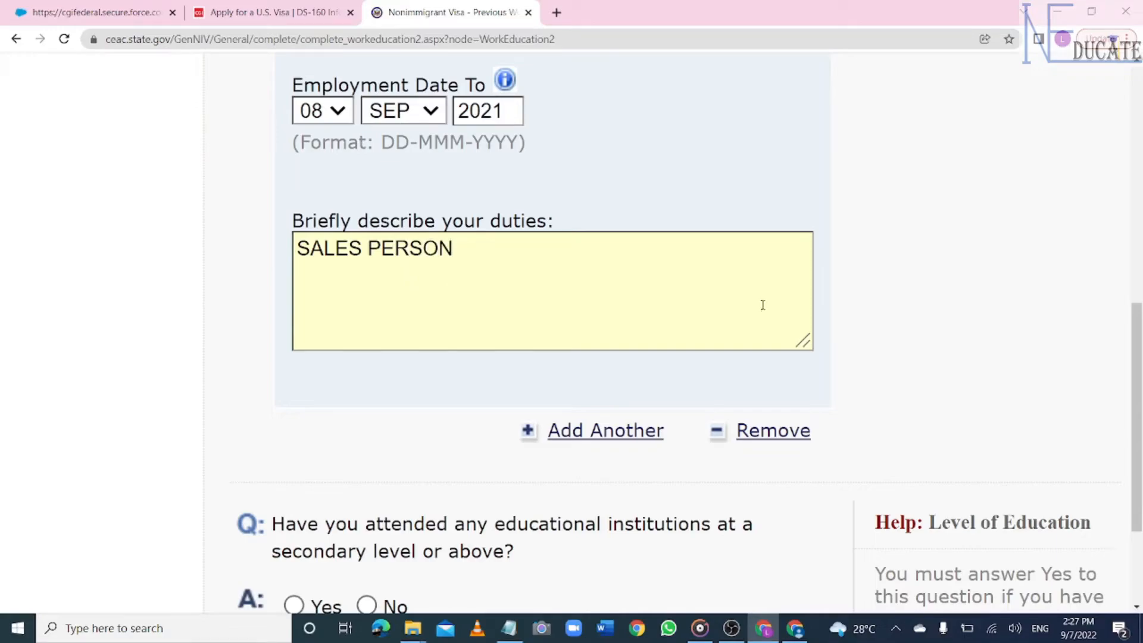
{"action": "scroll", "coordinate": [763, 305], "scroll_direction": "down", "scroll_amount": 4}
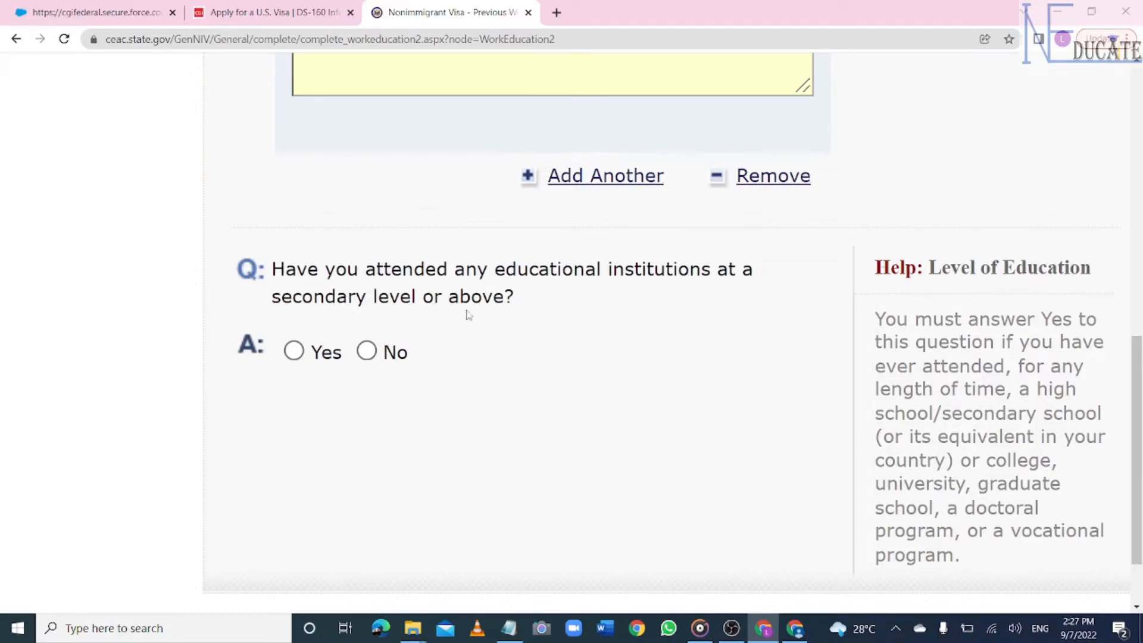
{"action": "left_click", "coordinate": [298, 354]}
{"action": "scroll", "coordinate": [576, 321], "scroll_direction": "up", "scroll_amount": 4}
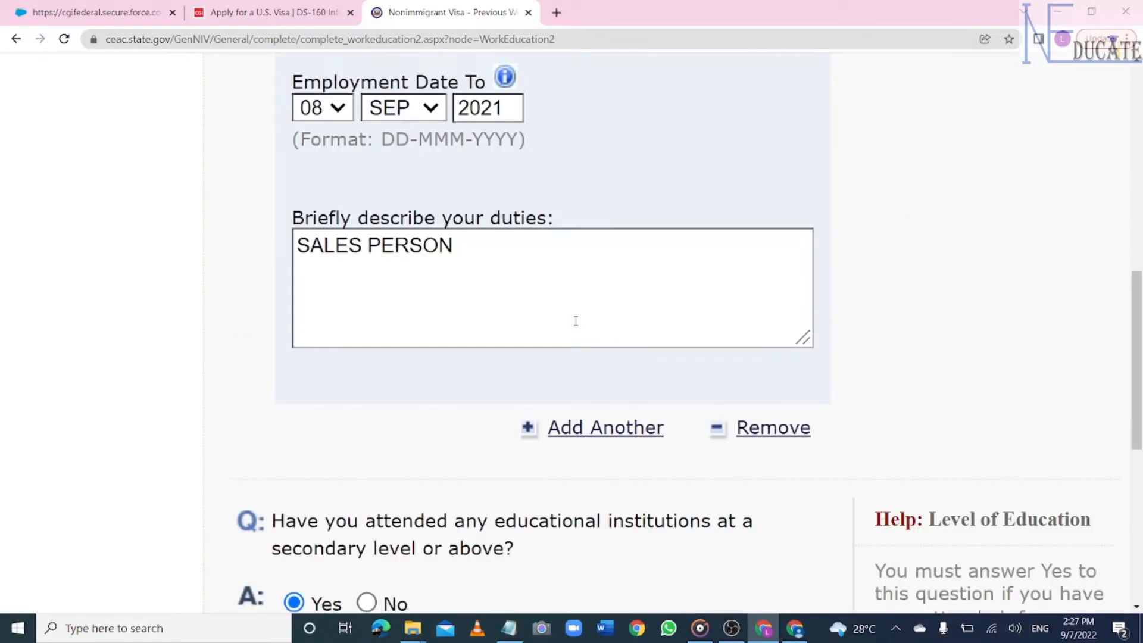
{"action": "scroll", "coordinate": [575, 321], "scroll_direction": "down", "scroll_amount": 8}
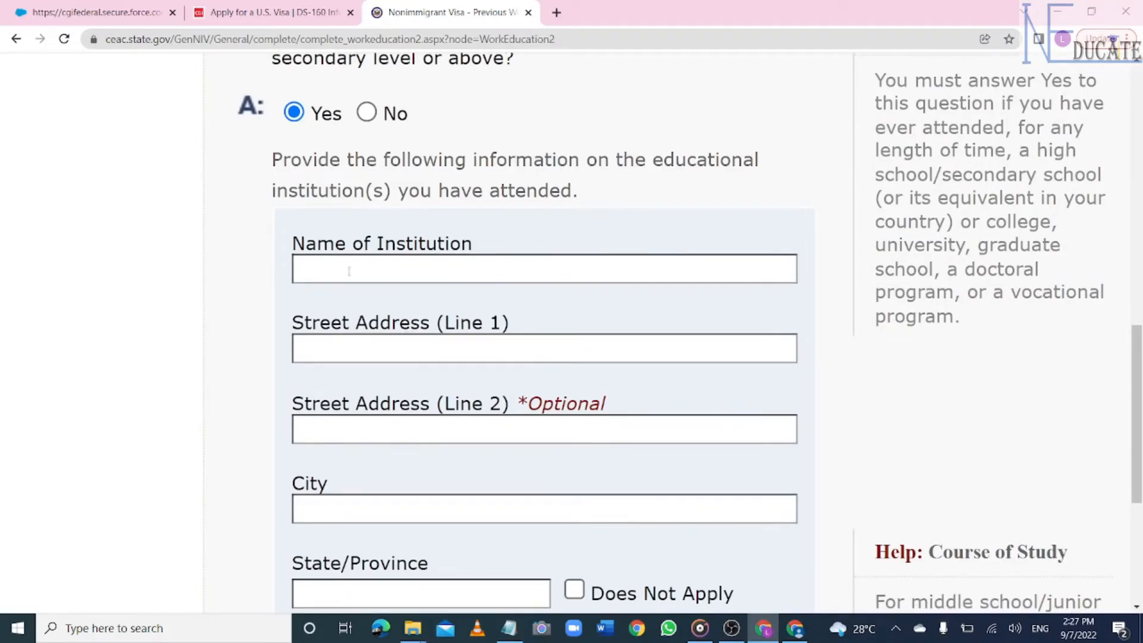
- Enter institution UNIVERSTIY OF EDUCATION at KUMASI WINNEBA, city KUMASI, with state and postal code not applicable
{"action": "left_click", "coordinate": [348, 264]}
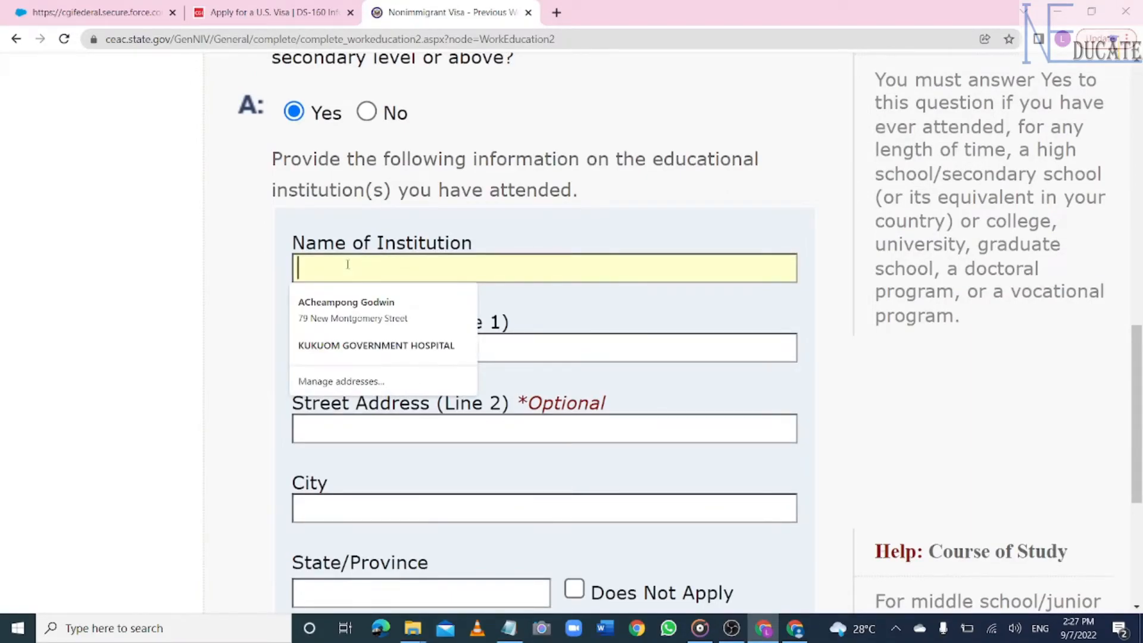
{"action": "type", "text": "UNIVERS"}
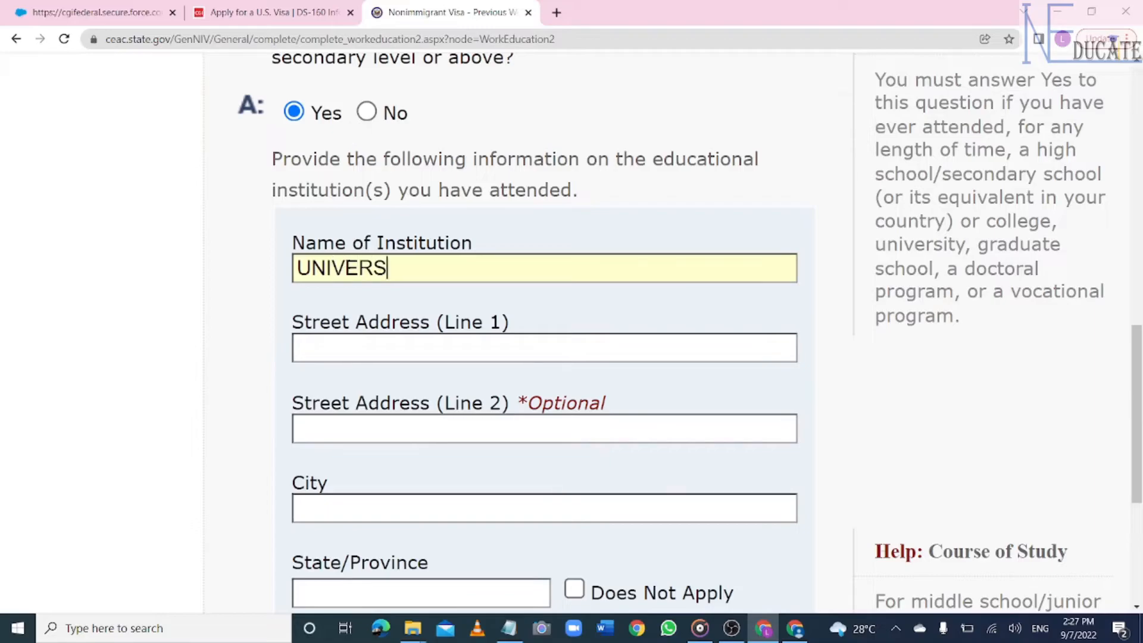
{"action": "type", "text": "TIY OF EDUCATE"}
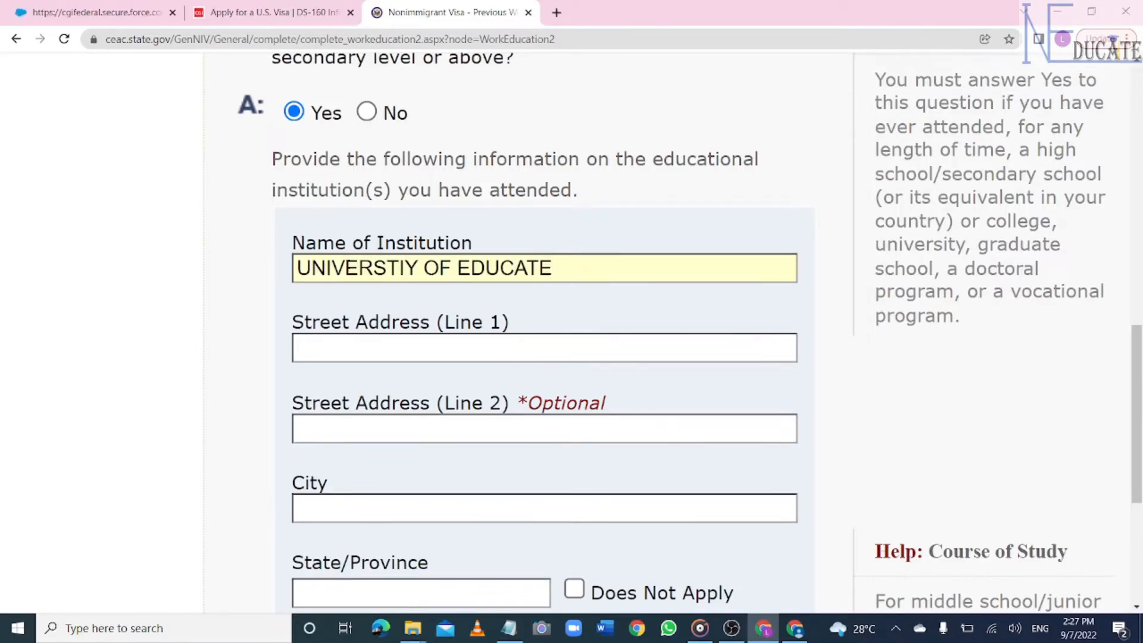
{"action": "key", "text": "BackSpace"}
{"action": "type", "text": "ION"}
{"action": "left_click", "coordinate": [350, 348]}
{"action": "type", "text": "KUMASI "}
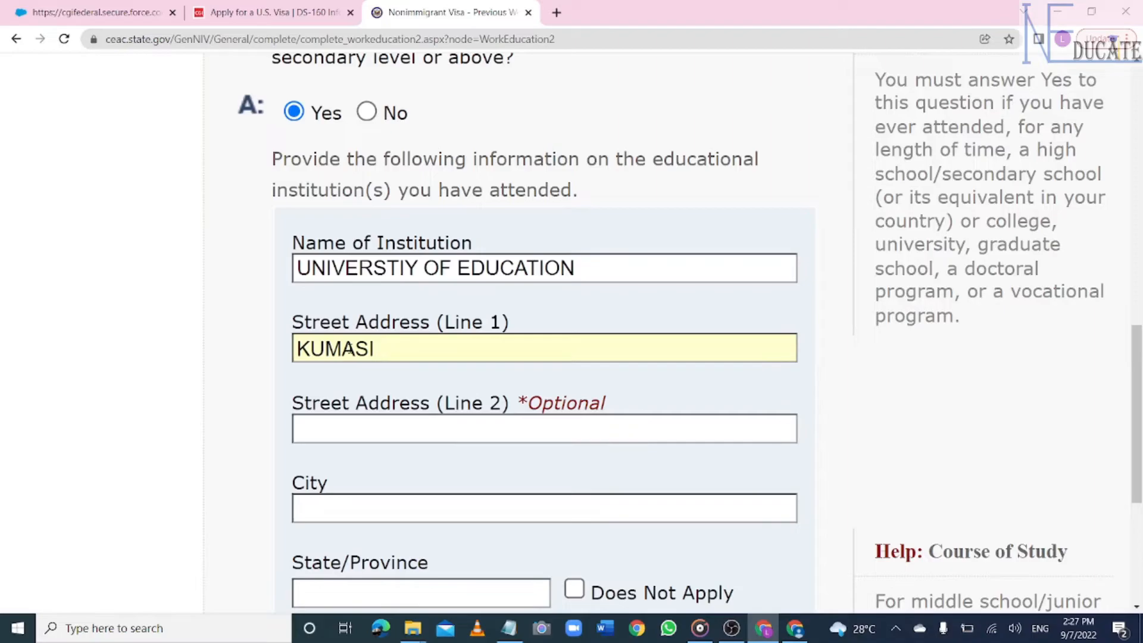
{"action": "type", "text": "WINNEBA"}
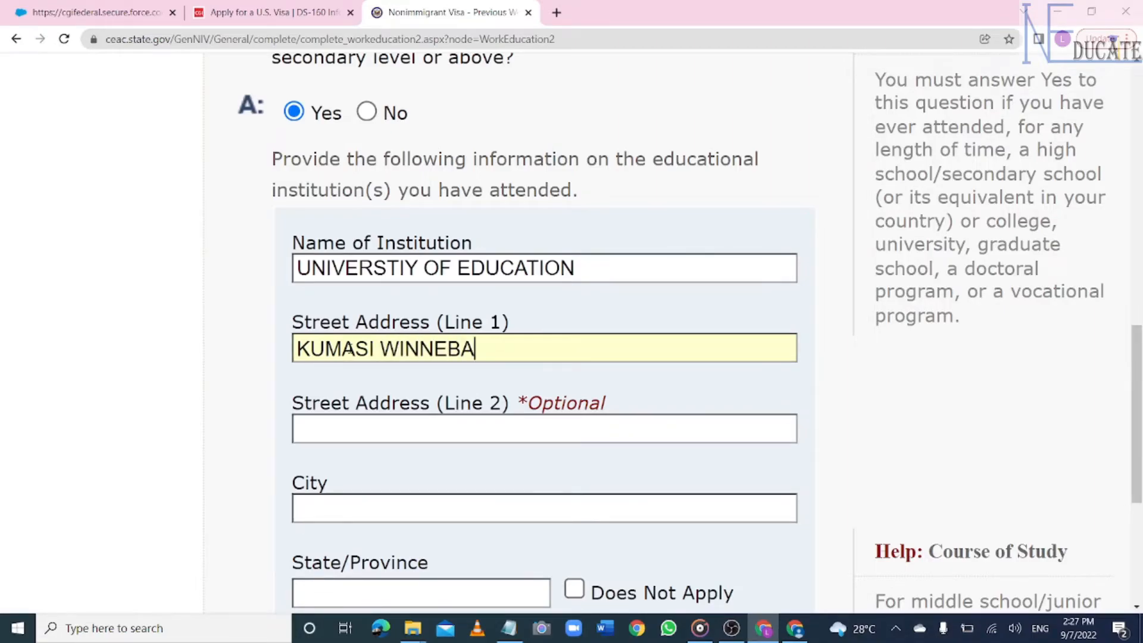
{"action": "scroll", "coordinate": [536, 333], "scroll_direction": "down", "scroll_amount": 4}
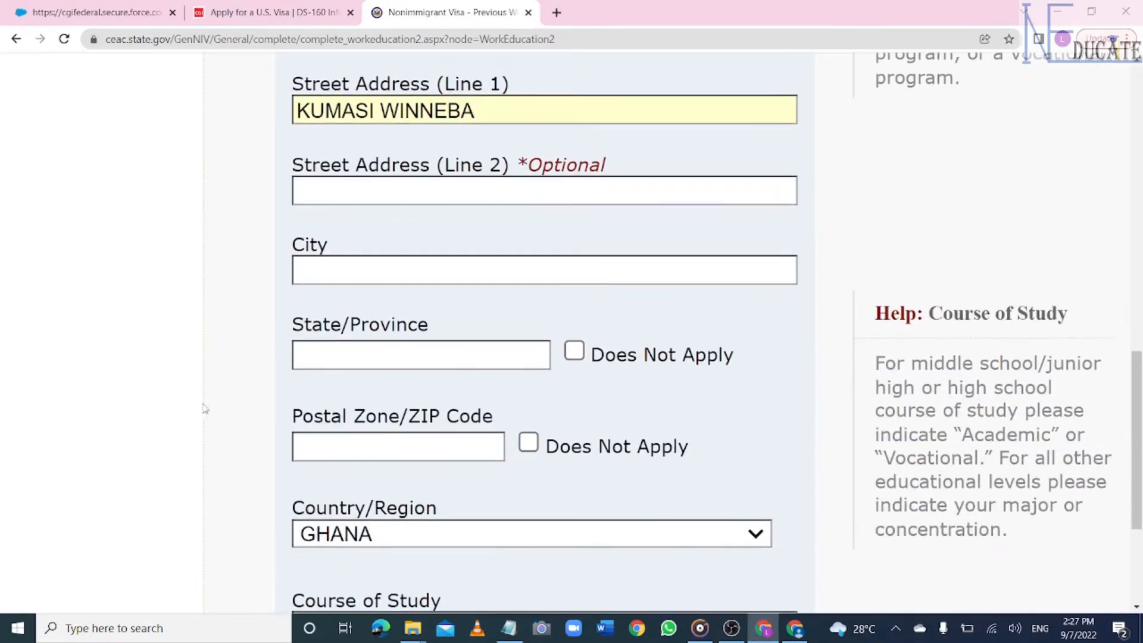
{"action": "left_click", "coordinate": [384, 271]}
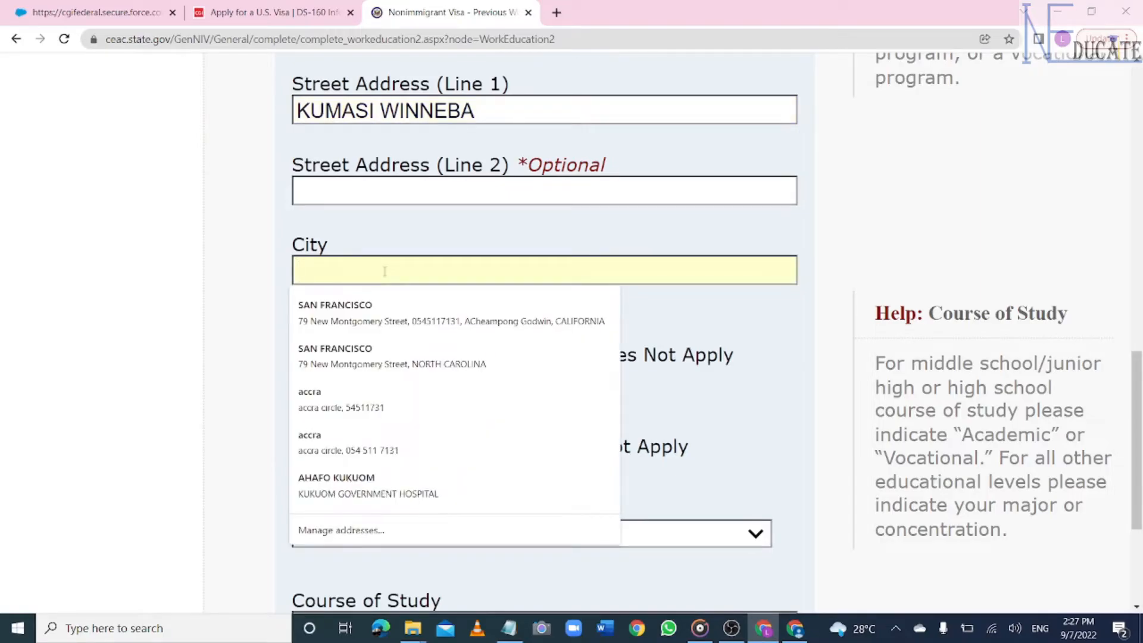
{"action": "type", "text": "KUMASI"}
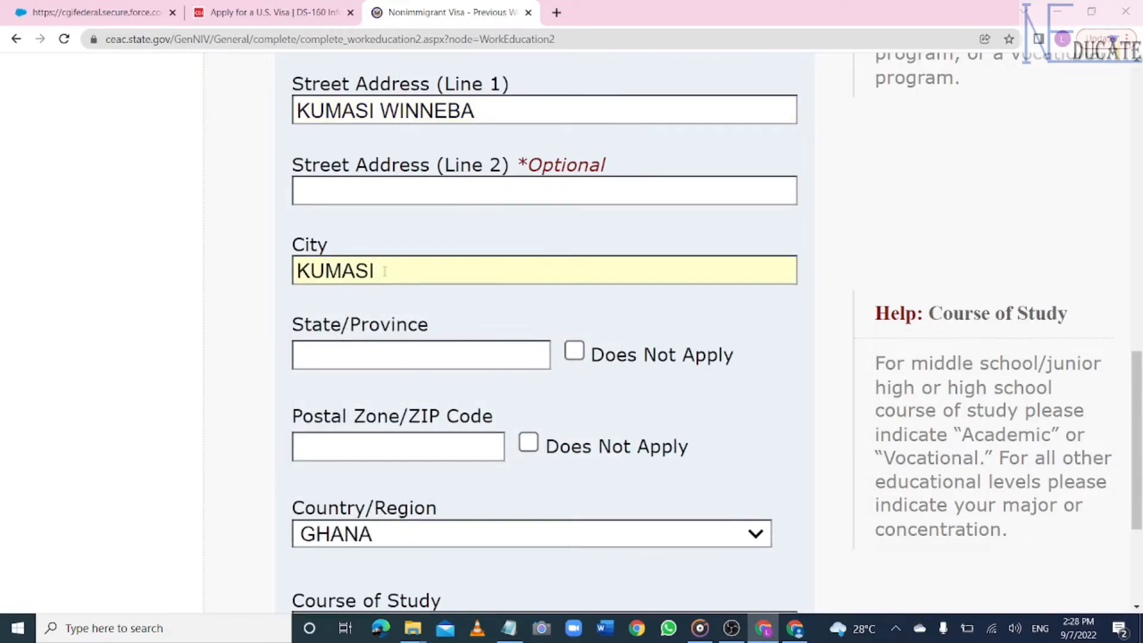
{"action": "left_click", "coordinate": [580, 355]}
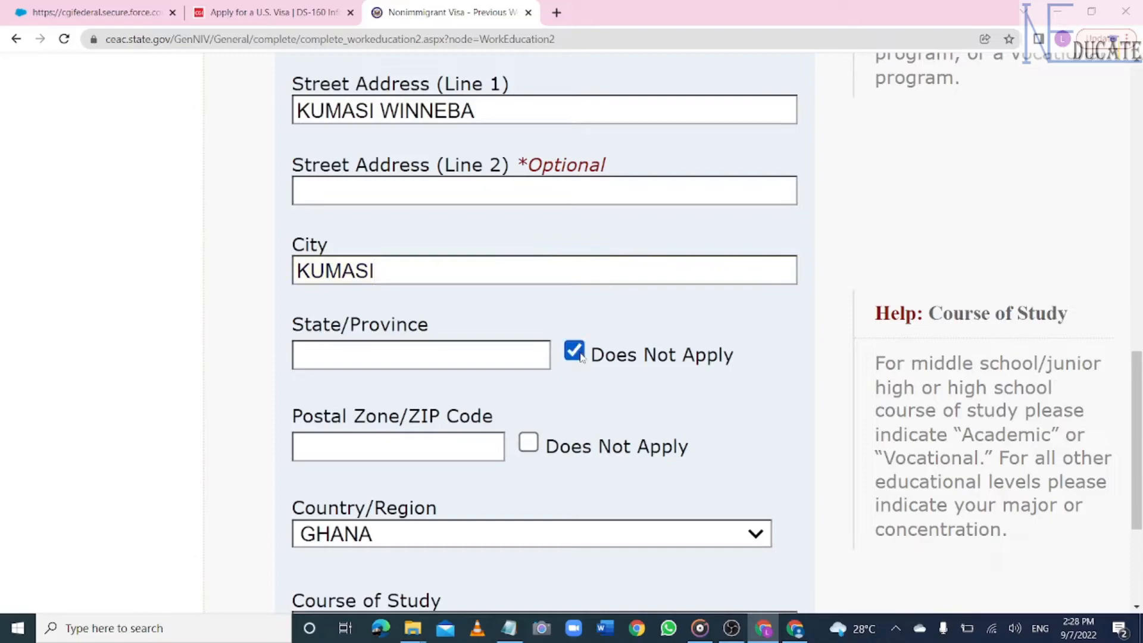
{"action": "left_click", "coordinate": [529, 446]}
{"action": "scroll", "coordinate": [530, 452], "scroll_direction": "down", "scroll_amount": 5}
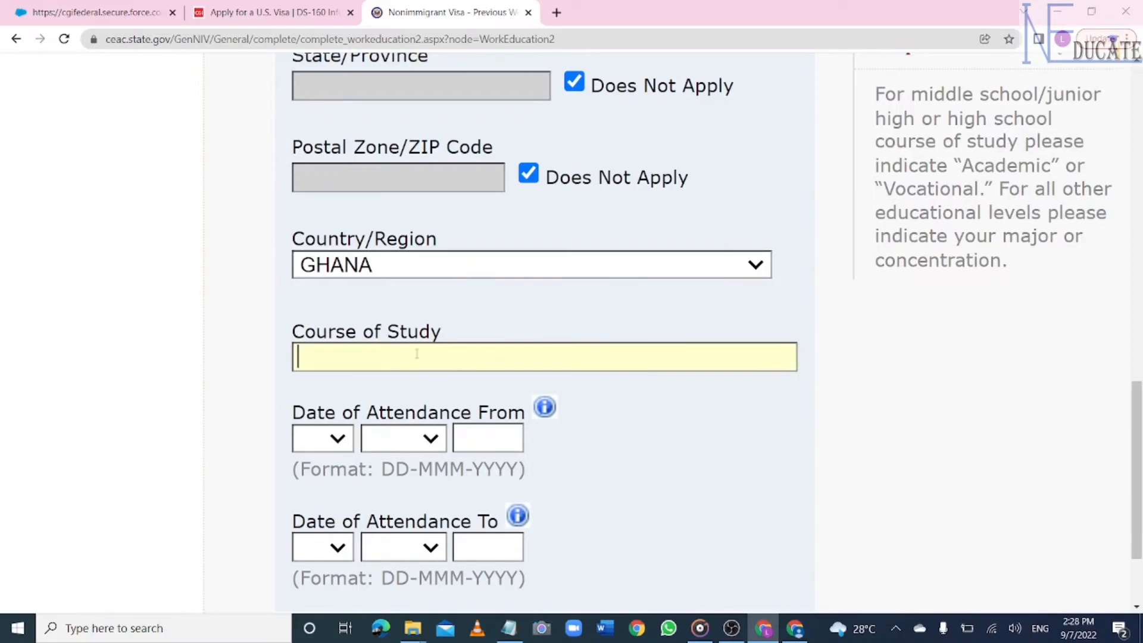
- Enter course of study ACCOUNTING with attendance starting 09-AUG-2015
{"action": "type", "text": "ACCOUNTING"}
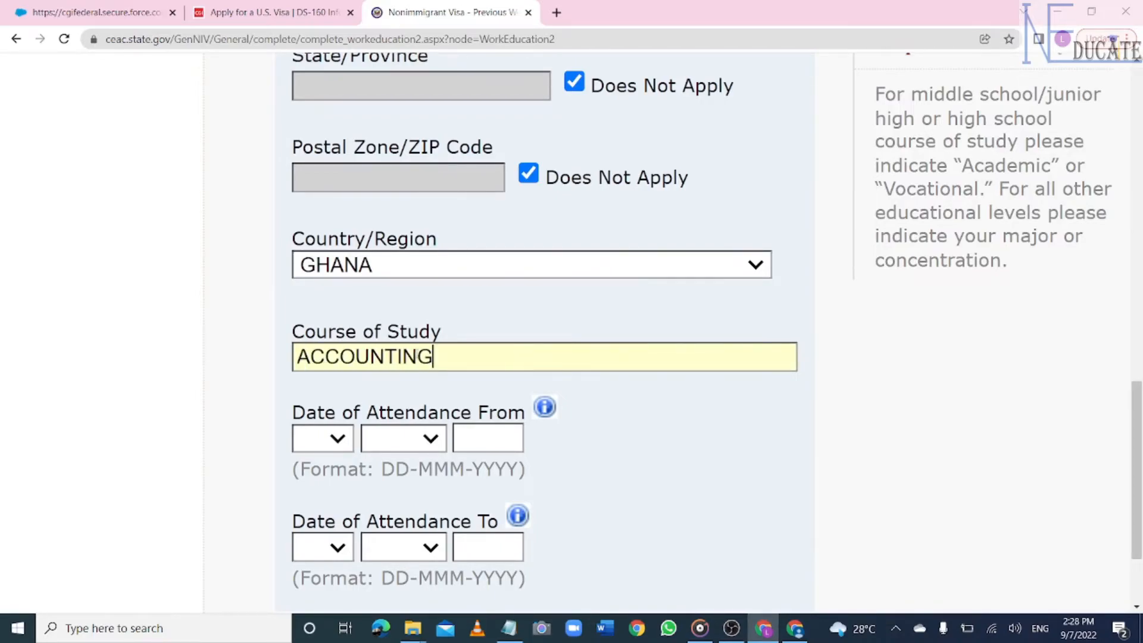
{"action": "left_click", "coordinate": [338, 444]}
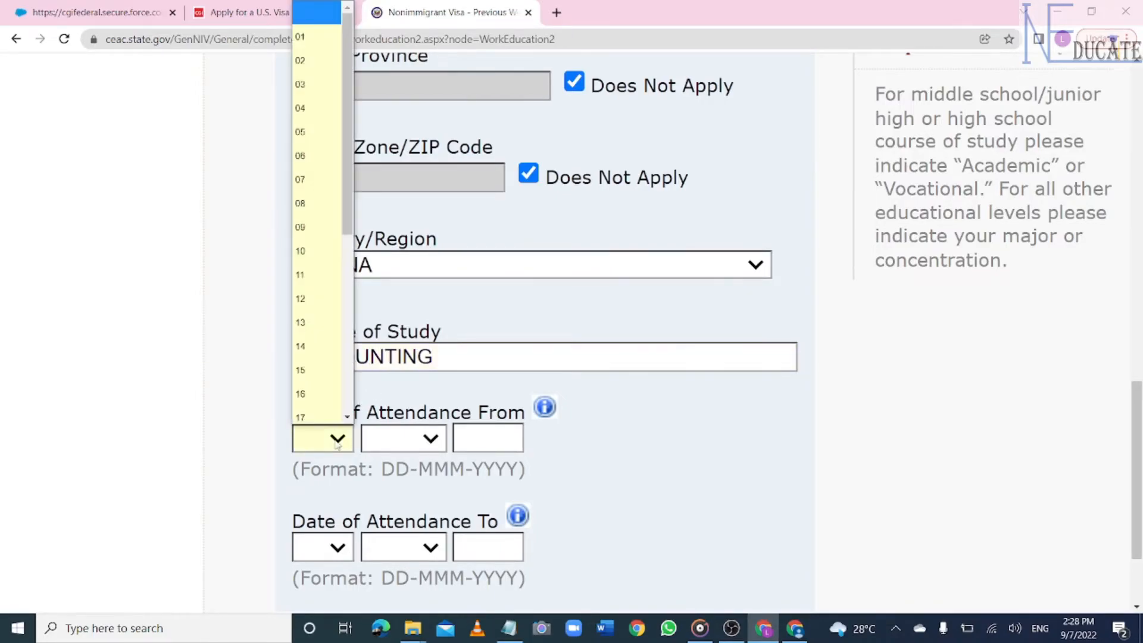
{"action": "left_click", "coordinate": [325, 224]}
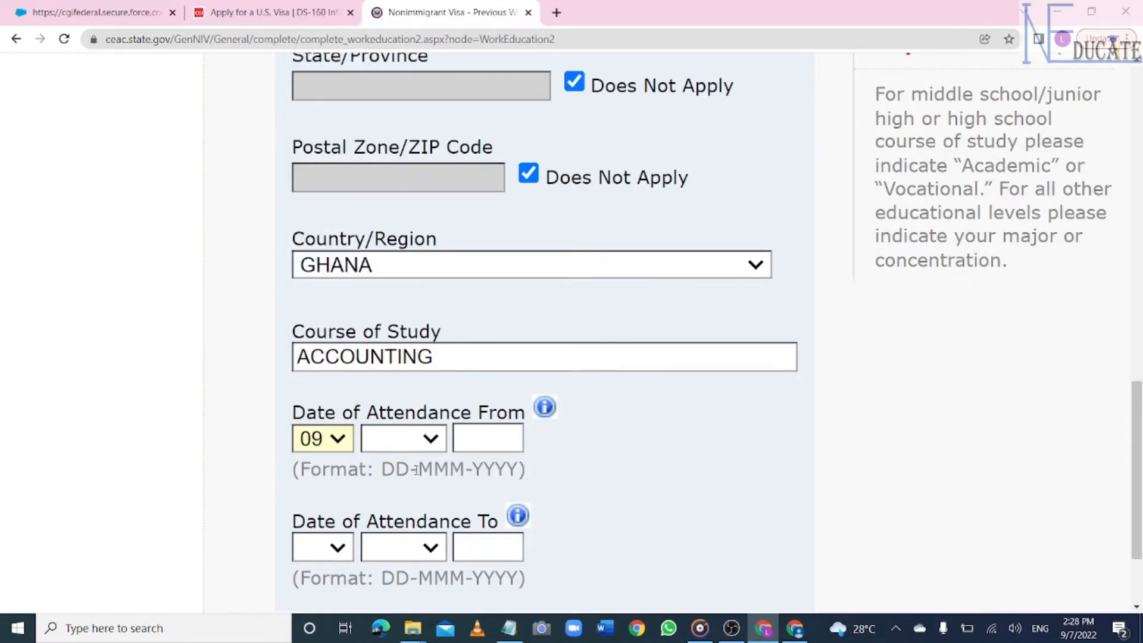
{"action": "left_click", "coordinate": [432, 441]}
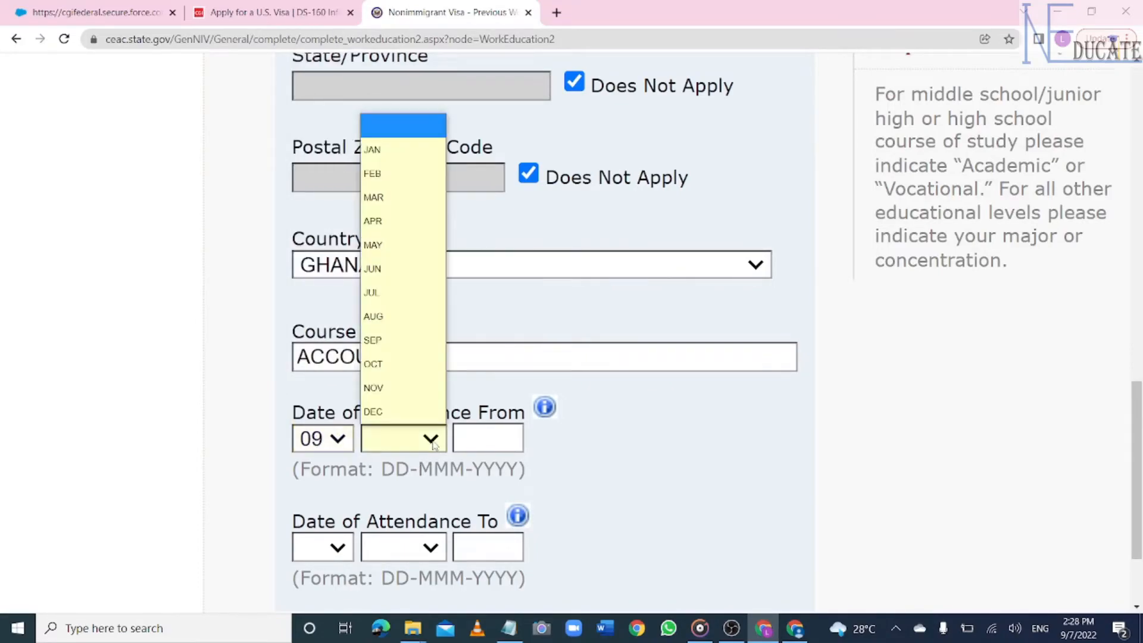
{"action": "left_click", "coordinate": [415, 316]}
{"action": "left_click", "coordinate": [499, 441]}
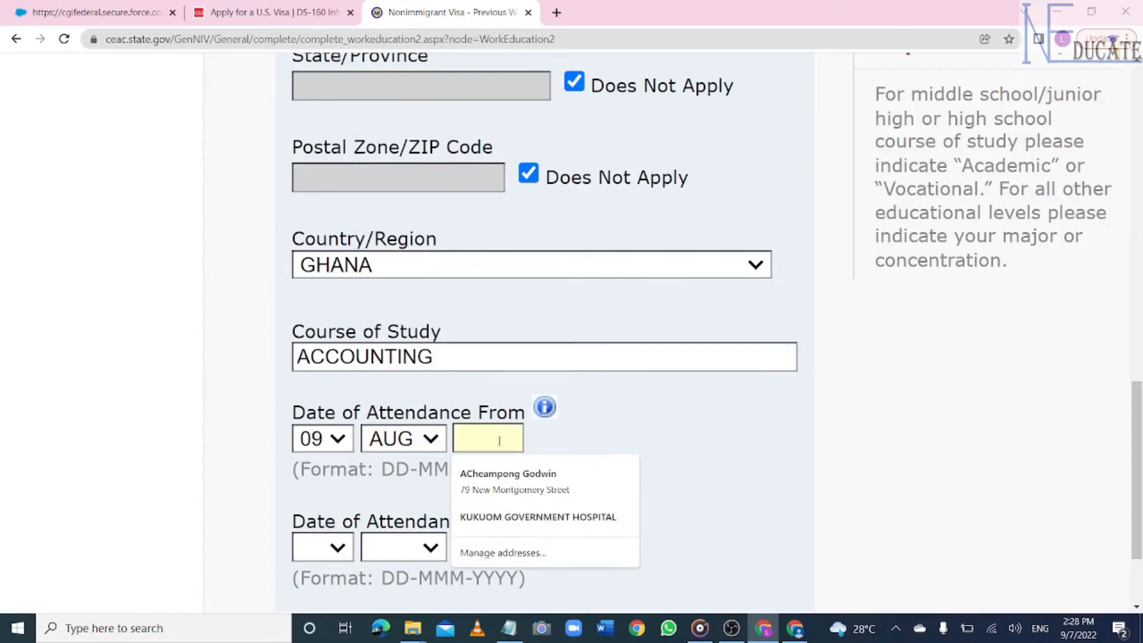
{"action": "type", "text": "2015"}
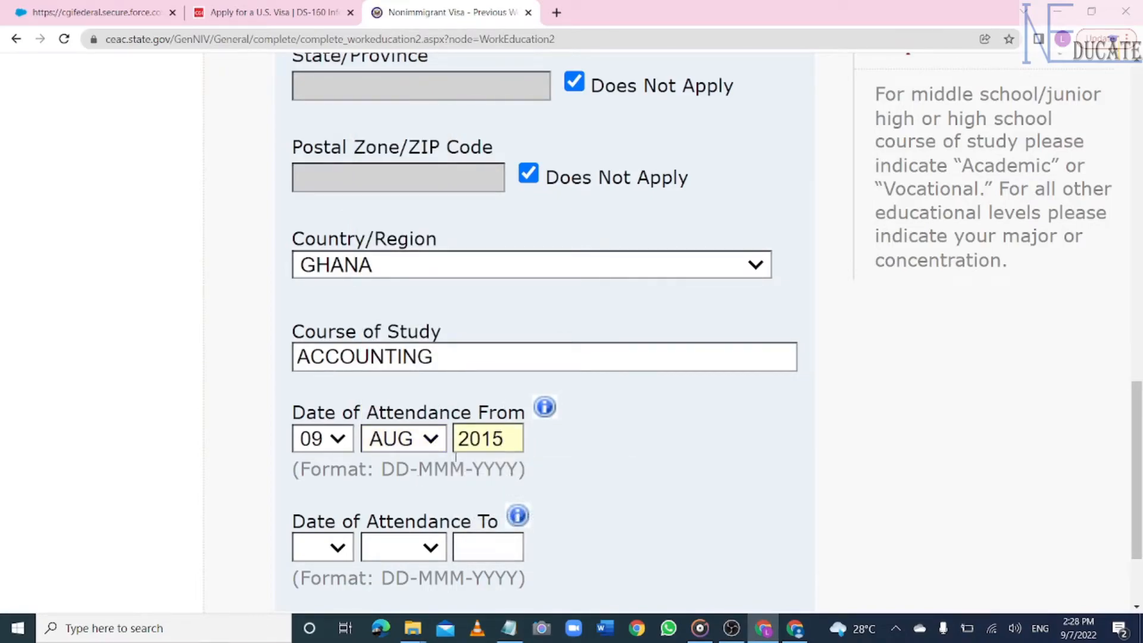
- Set the attendance end date to 14-AUG-2019 and save the education entry
{"action": "left_click", "coordinate": [342, 548]}
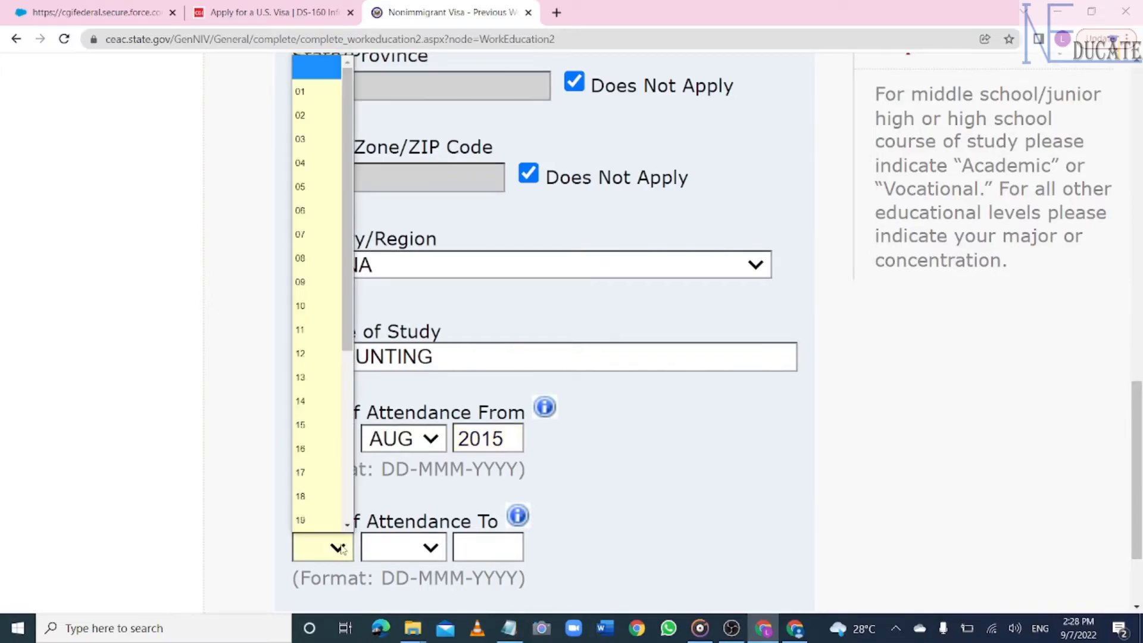
{"action": "left_click", "coordinate": [315, 400]}
{"action": "left_click", "coordinate": [435, 544]}
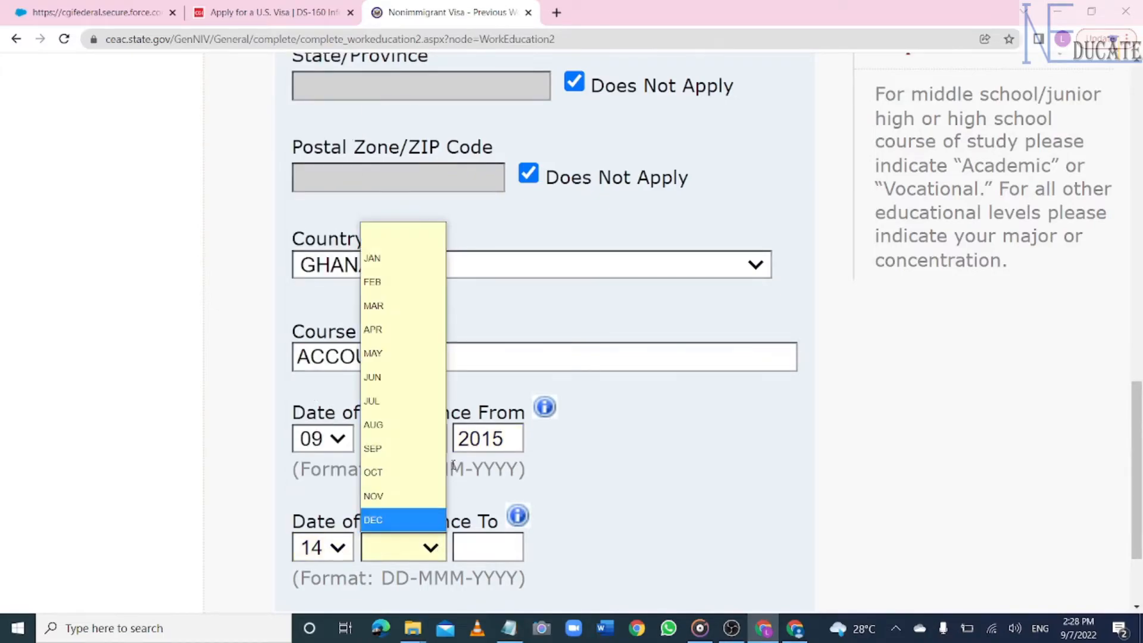
{"action": "left_click", "coordinate": [402, 424]}
{"action": "left_click", "coordinate": [487, 555]}
{"action": "type", "text": "2019"}
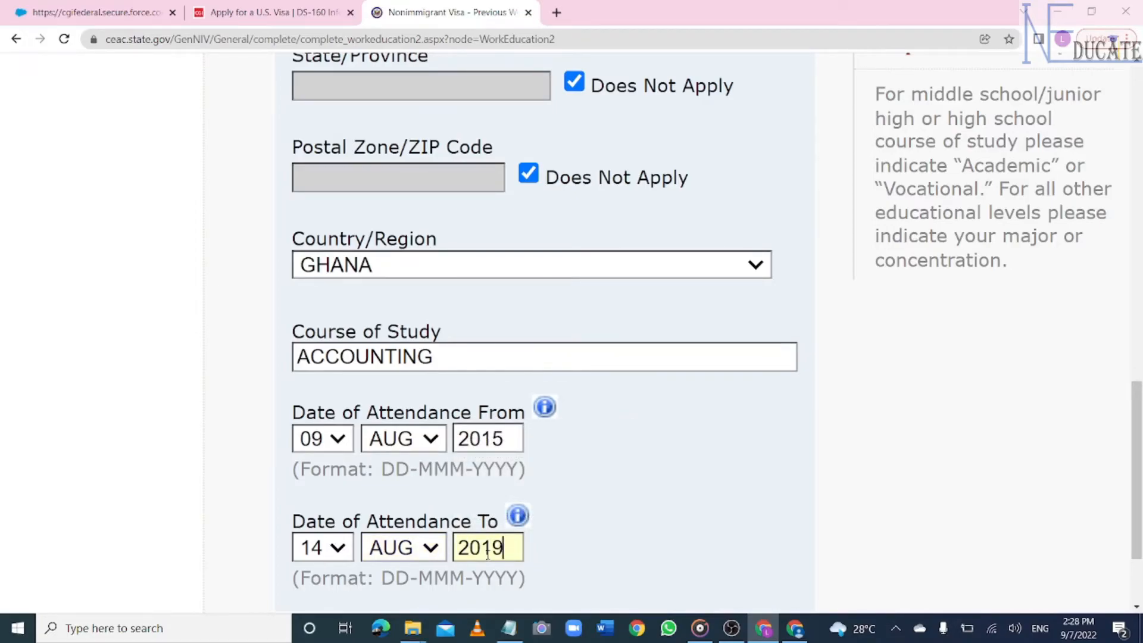
{"action": "scroll", "coordinate": [488, 555], "scroll_direction": "down", "scroll_amount": 5}
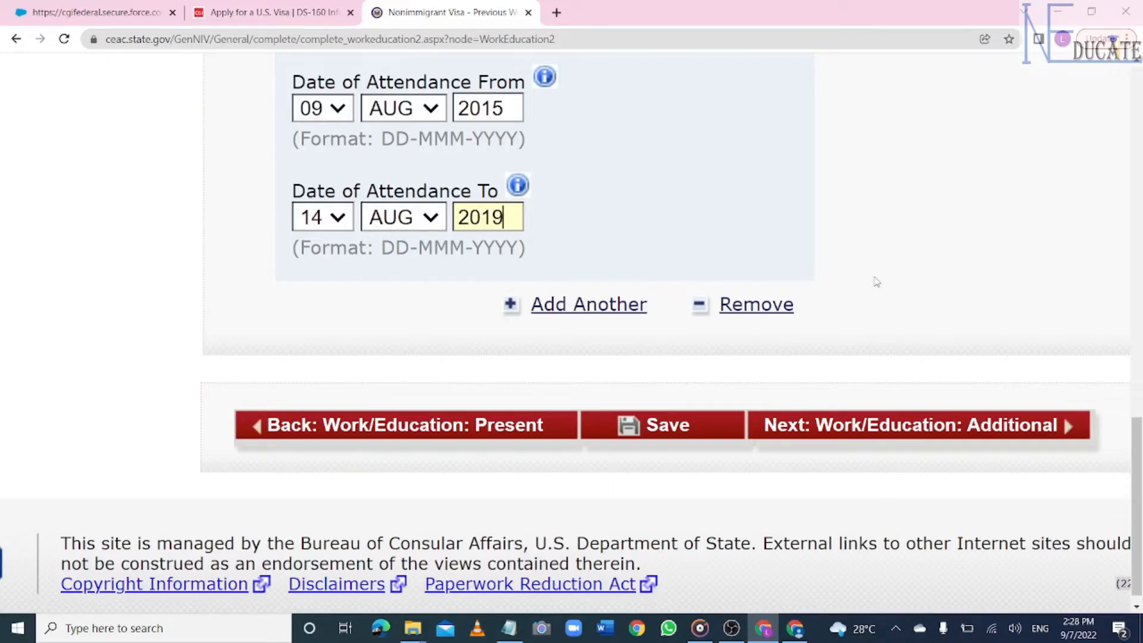
{"action": "left_click", "coordinate": [654, 424]}
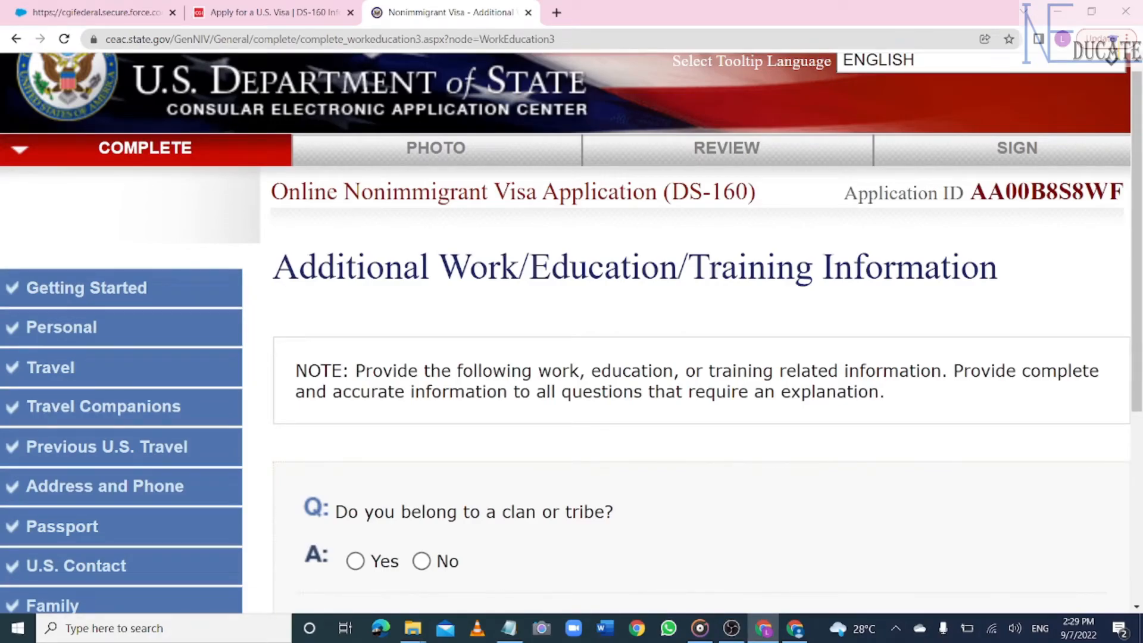
- Answer Yes to clan membership with clan AKAN and list languages ENGLISH, TWI
{"action": "scroll", "coordinate": [369, 355], "scroll_direction": "down", "scroll_amount": 3}
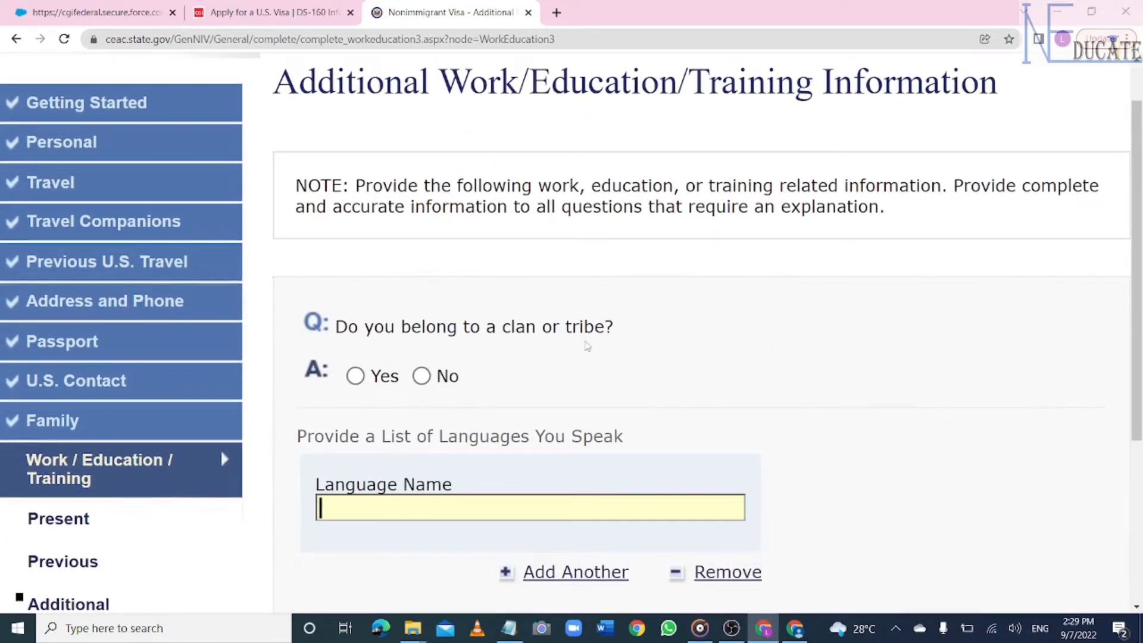
{"action": "left_click", "coordinate": [355, 376]}
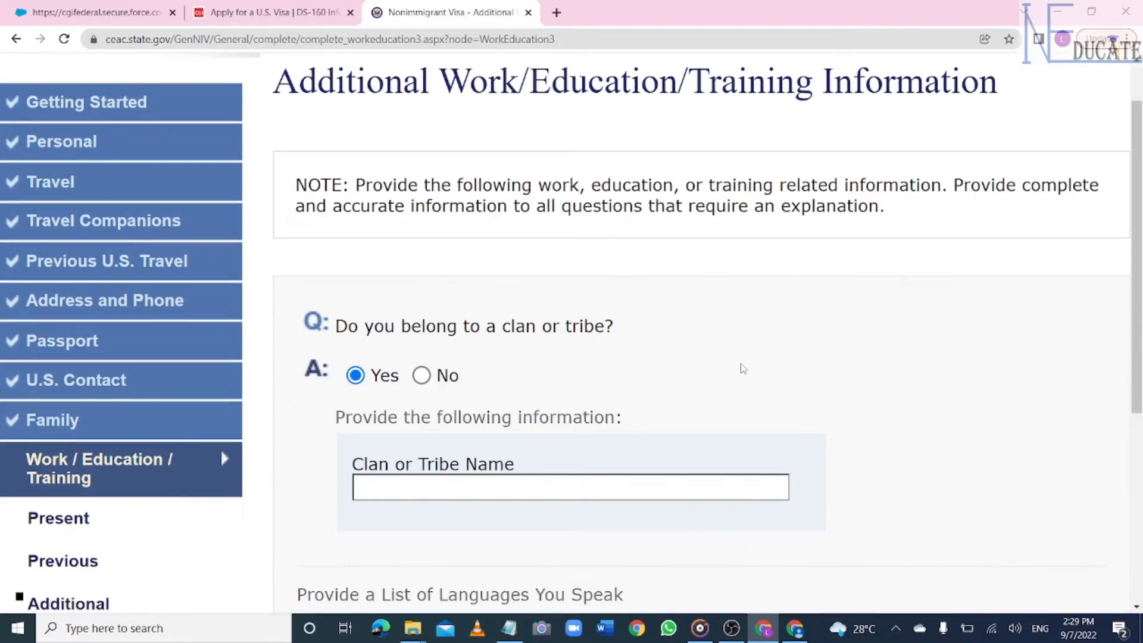
{"action": "left_click", "coordinate": [521, 482]}
{"action": "type", "text": "AKAN"}
{"action": "scroll", "coordinate": [520, 482], "scroll_direction": "down", "scroll_amount": 5}
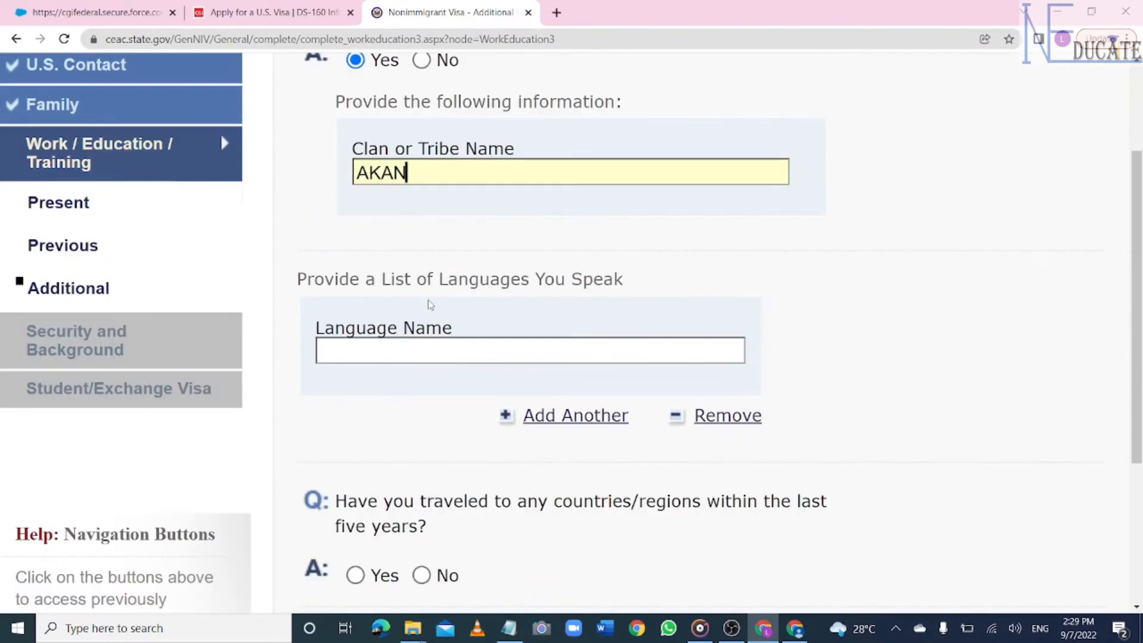
{"action": "left_click", "coordinate": [476, 351]}
{"action": "type", "text": "ENGLISH"}
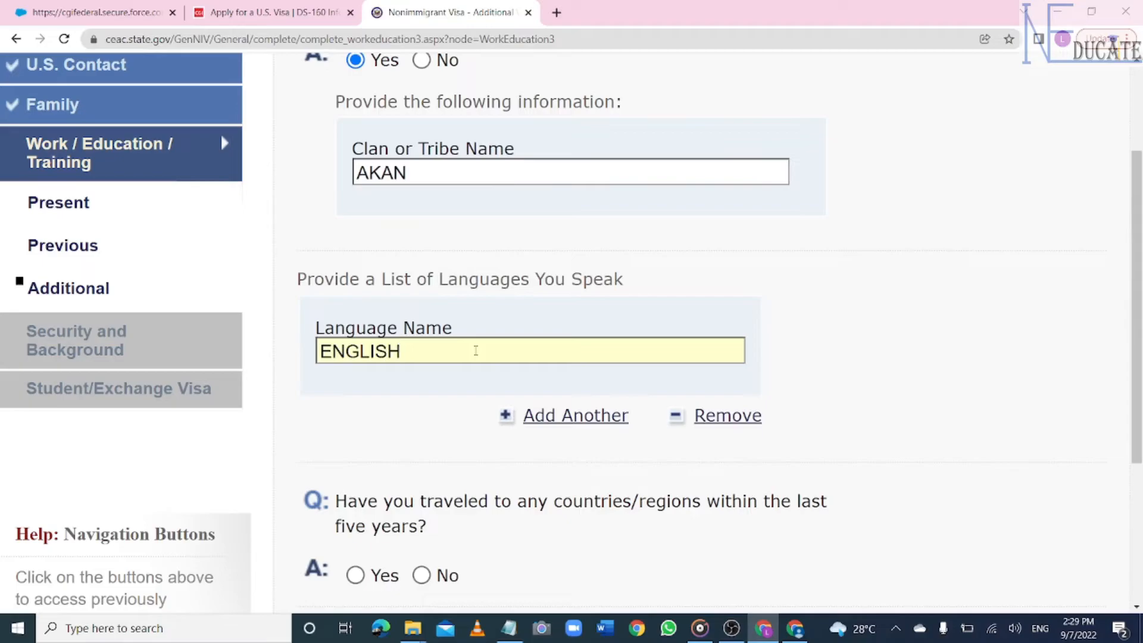
{"action": "type", "text": ", TWI"}
- Answer No to recent travel, organizations, specialized skills, military service and paramilitary involvement
{"action": "scroll", "coordinate": [475, 350], "scroll_direction": "down", "scroll_amount": 5}
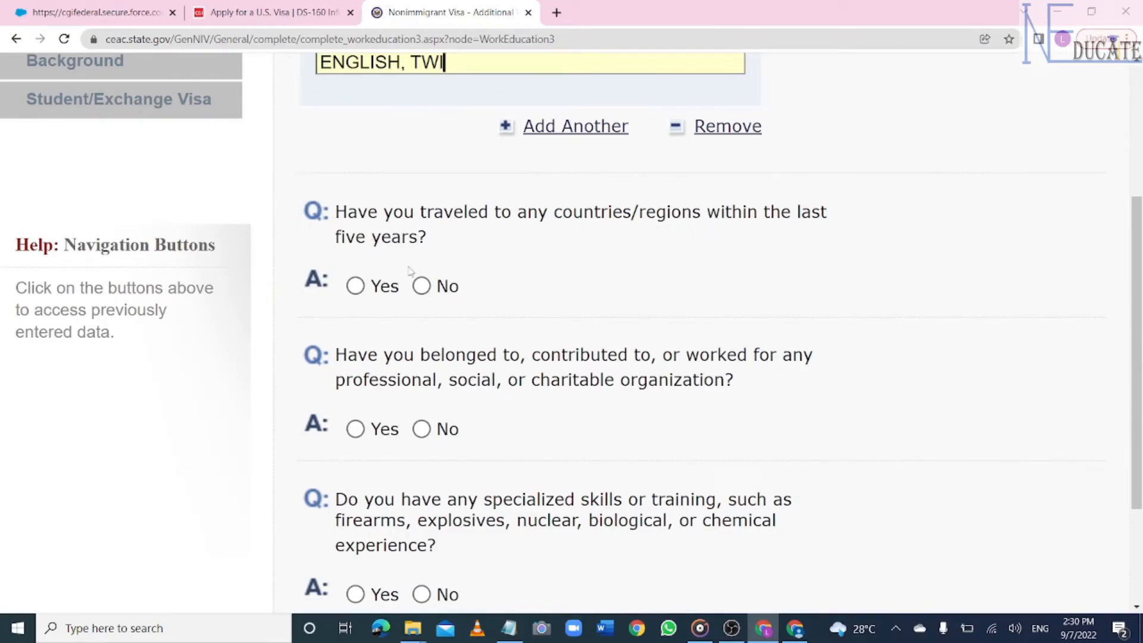
{"action": "left_click", "coordinate": [421, 286]}
{"action": "scroll", "coordinate": [505, 333], "scroll_direction": "down", "scroll_amount": 2}
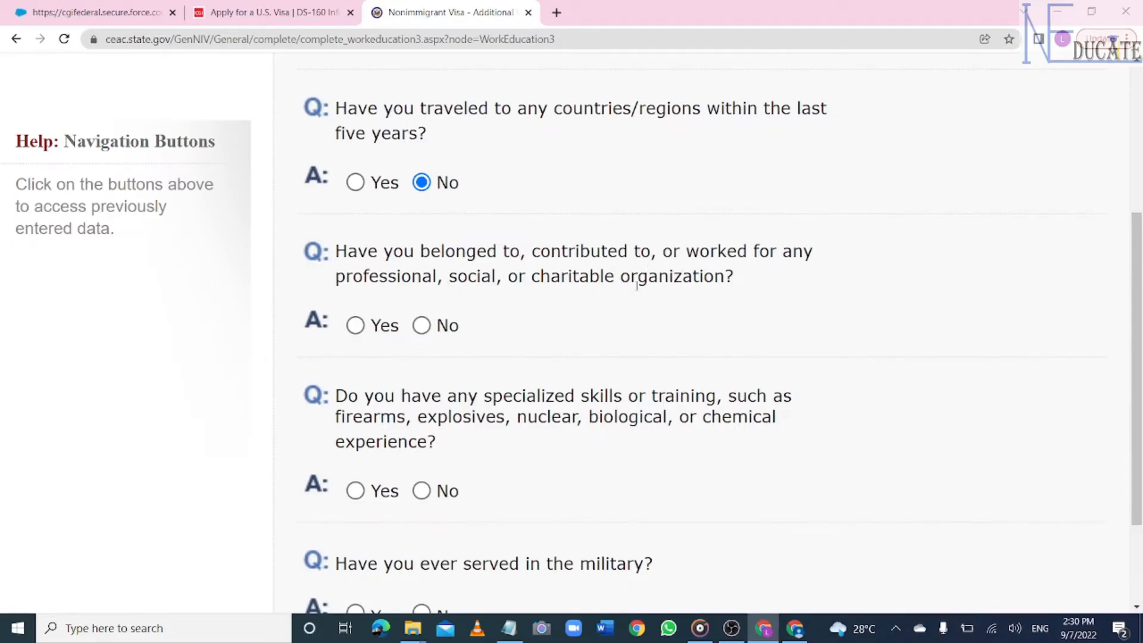
{"action": "left_click", "coordinate": [422, 327]}
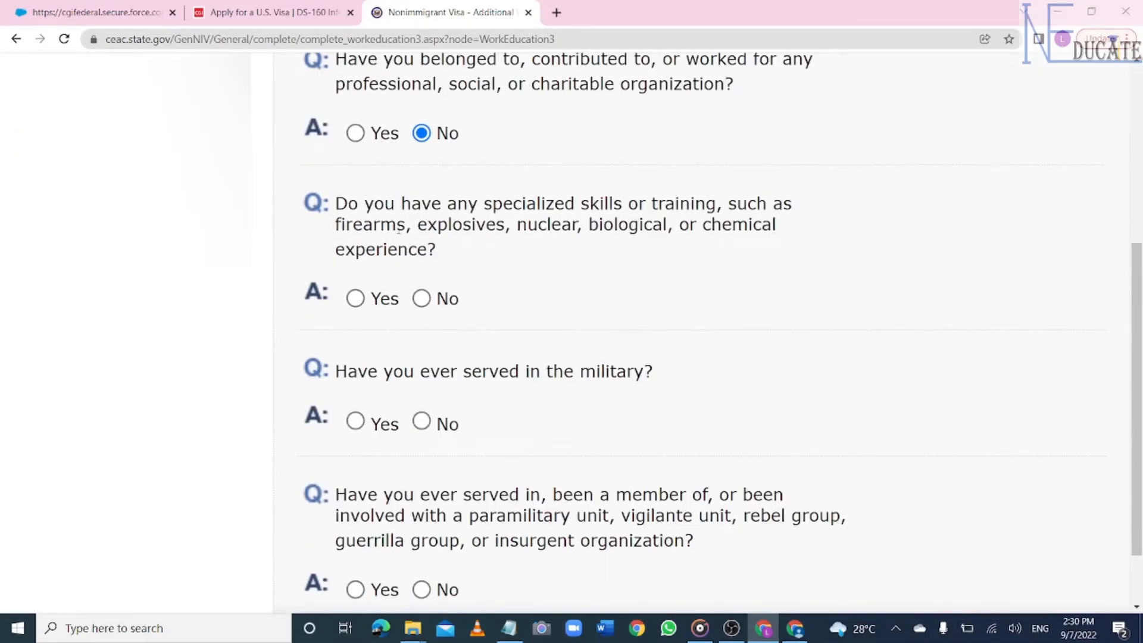
{"action": "left_click", "coordinate": [429, 300]}
{"action": "scroll", "coordinate": [668, 365], "scroll_direction": "down", "scroll_amount": 3}
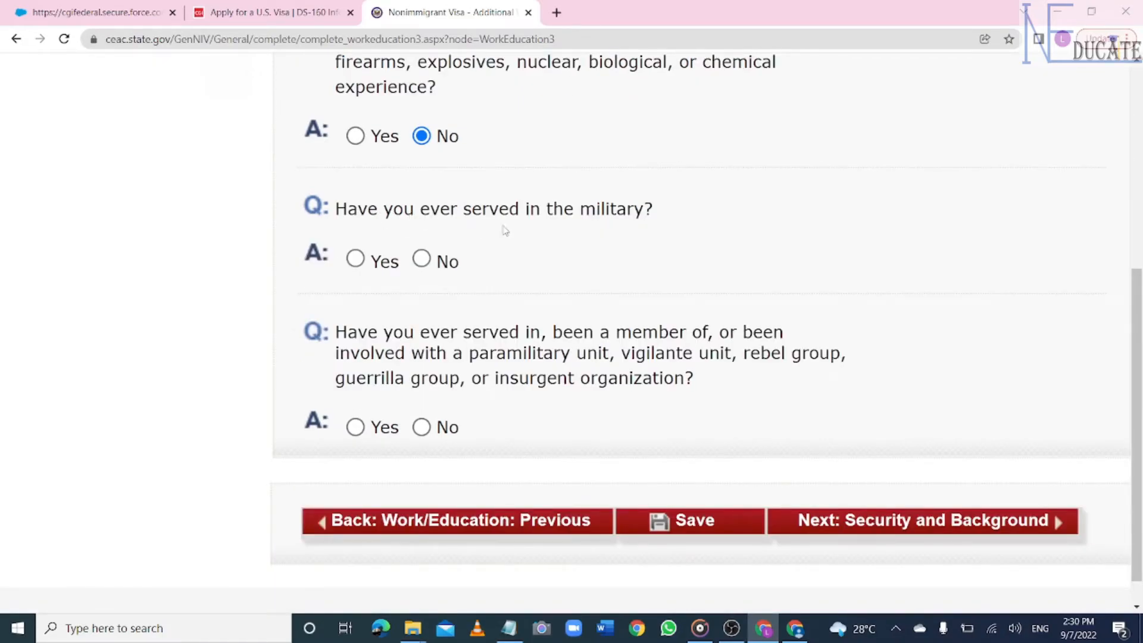
{"action": "left_click", "coordinate": [425, 261]}
{"action": "scroll", "coordinate": [536, 280], "scroll_direction": "up", "scroll_amount": 5}
{"action": "scroll", "coordinate": [548, 373], "scroll_direction": "down", "scroll_amount": 5}
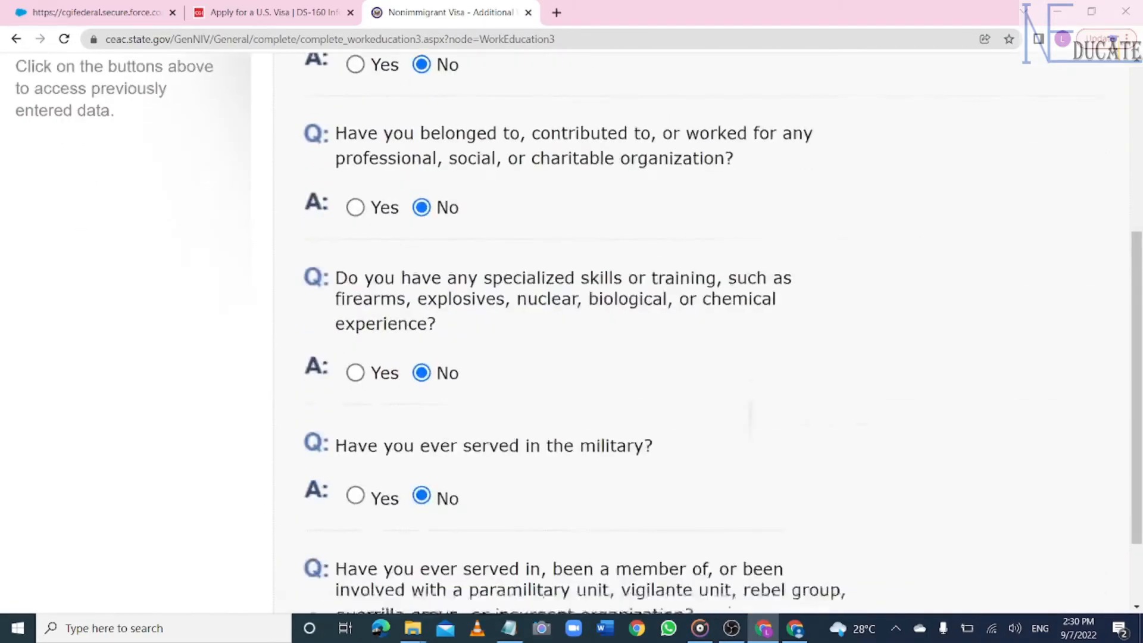
{"action": "scroll", "coordinate": [706, 339], "scroll_direction": "down", "scroll_amount": 3}
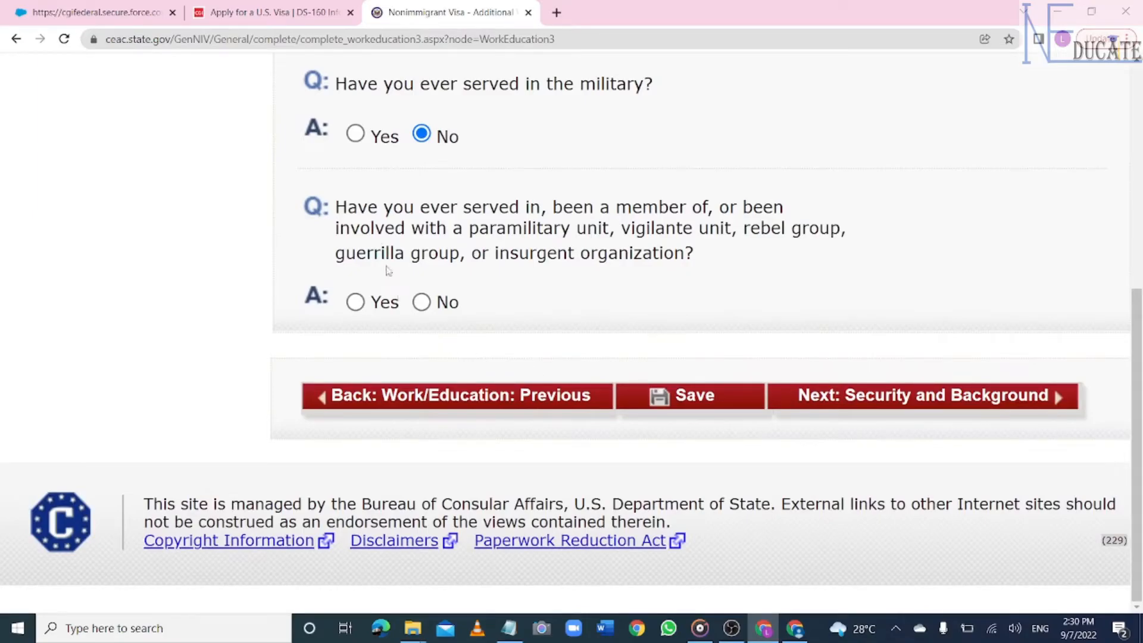
{"action": "left_click", "coordinate": [421, 302]}
- Save work/education, answer No to disease, mental disorder and drug questions, and continue to Part 2
{"action": "left_click", "coordinate": [694, 405]}
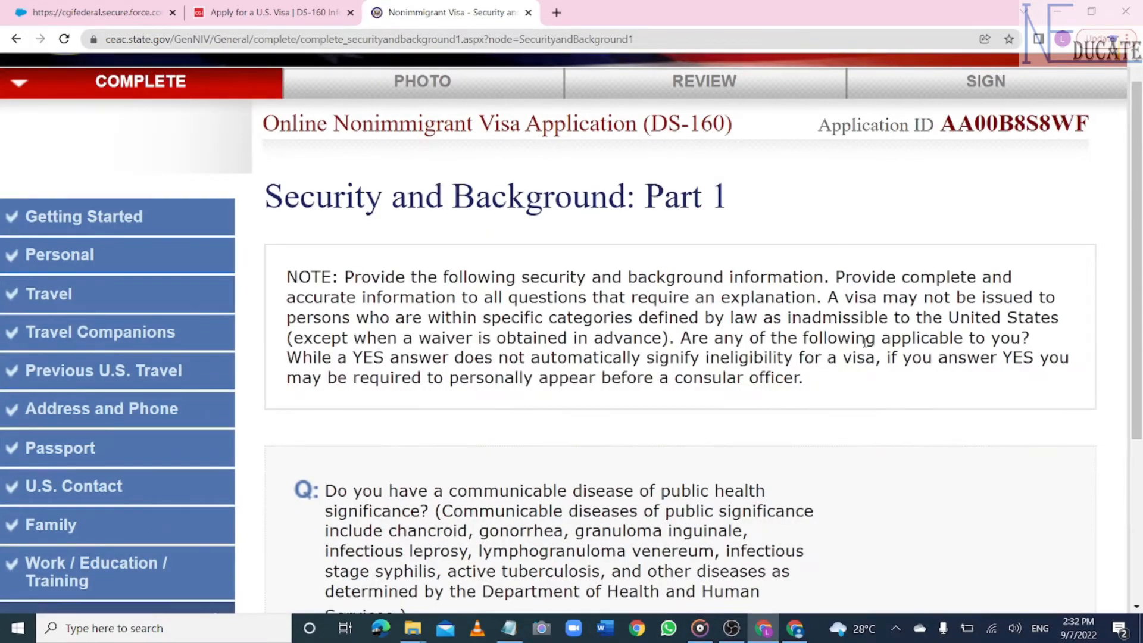
{"action": "scroll", "coordinate": [213, 398], "scroll_direction": "down", "scroll_amount": 5}
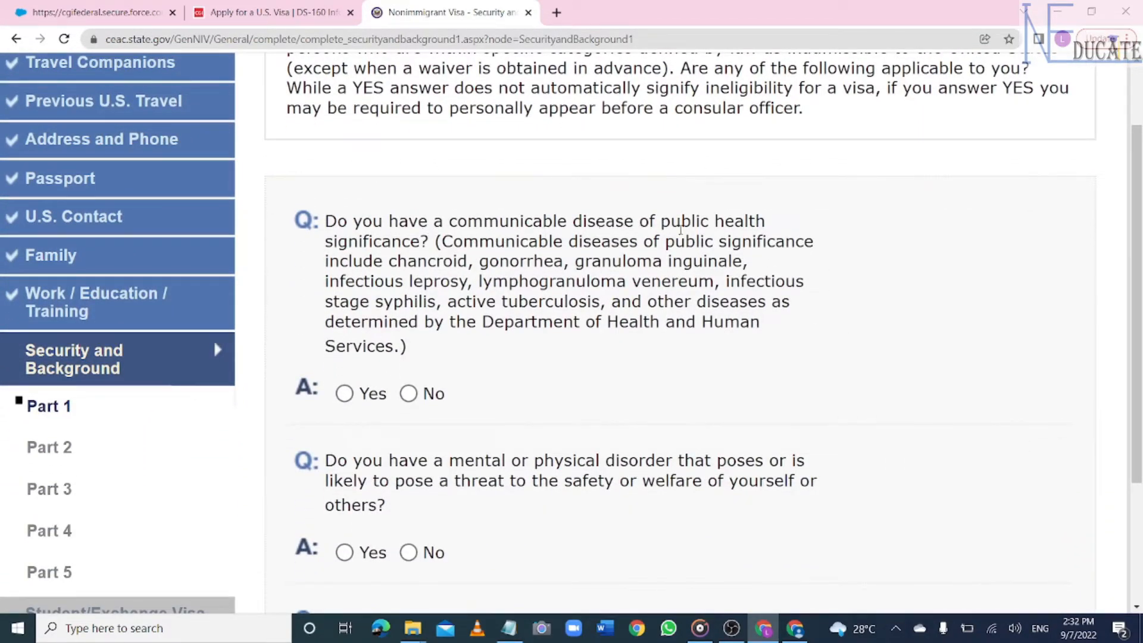
{"action": "left_click", "coordinate": [409, 393]}
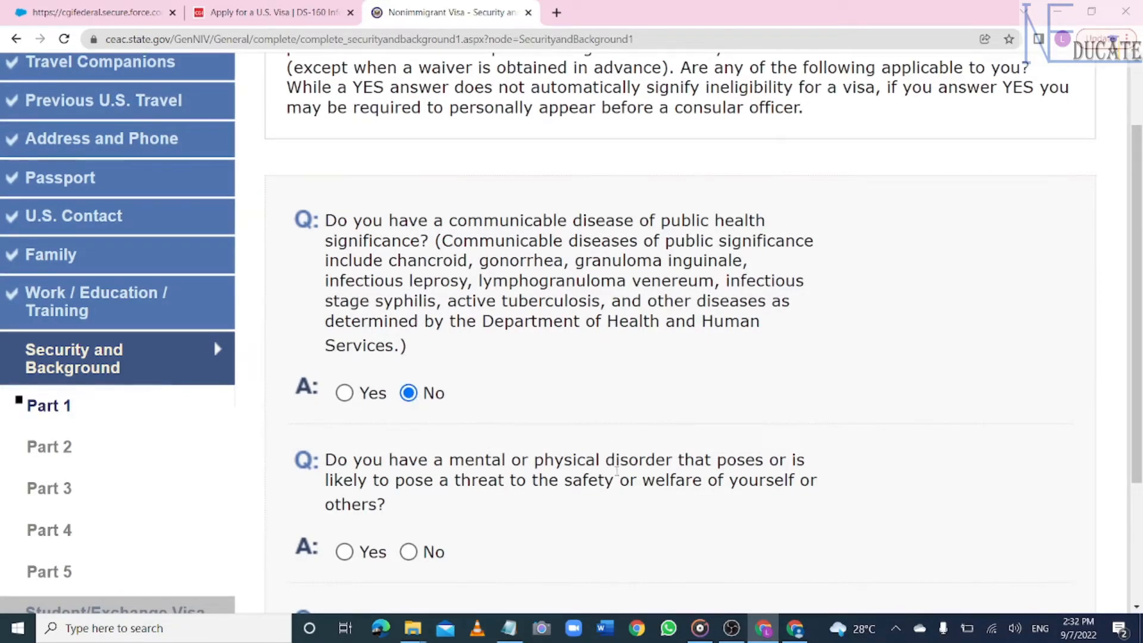
{"action": "left_click", "coordinate": [408, 552]}
{"action": "scroll", "coordinate": [420, 341], "scroll_direction": "down", "scroll_amount": 5}
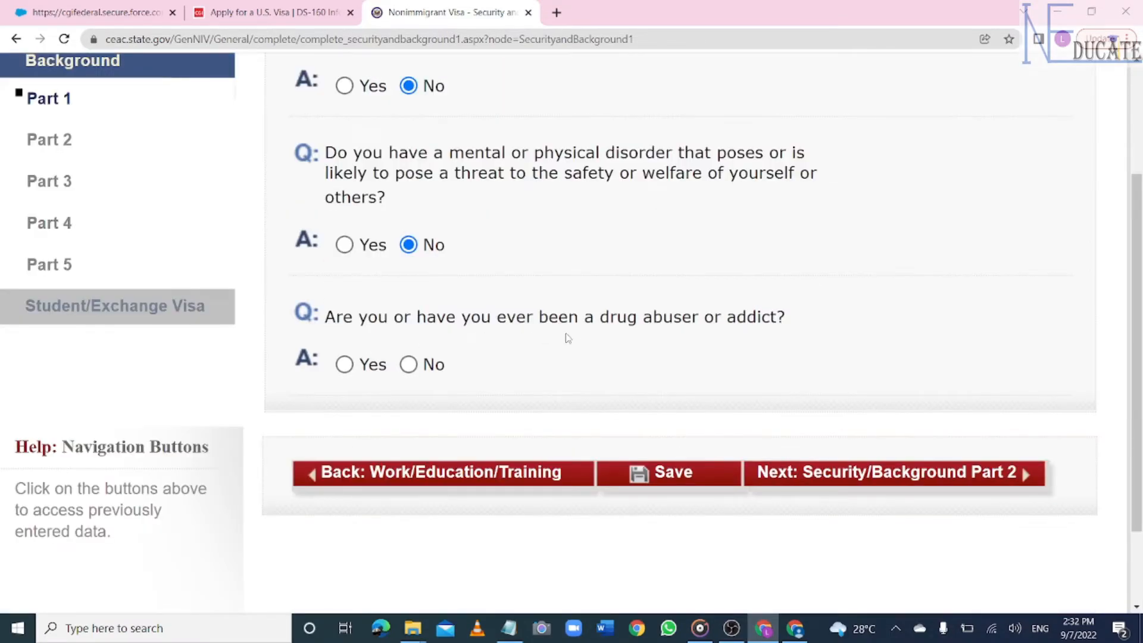
{"action": "left_click", "coordinate": [408, 364]}
{"action": "left_click", "coordinate": [674, 476]}
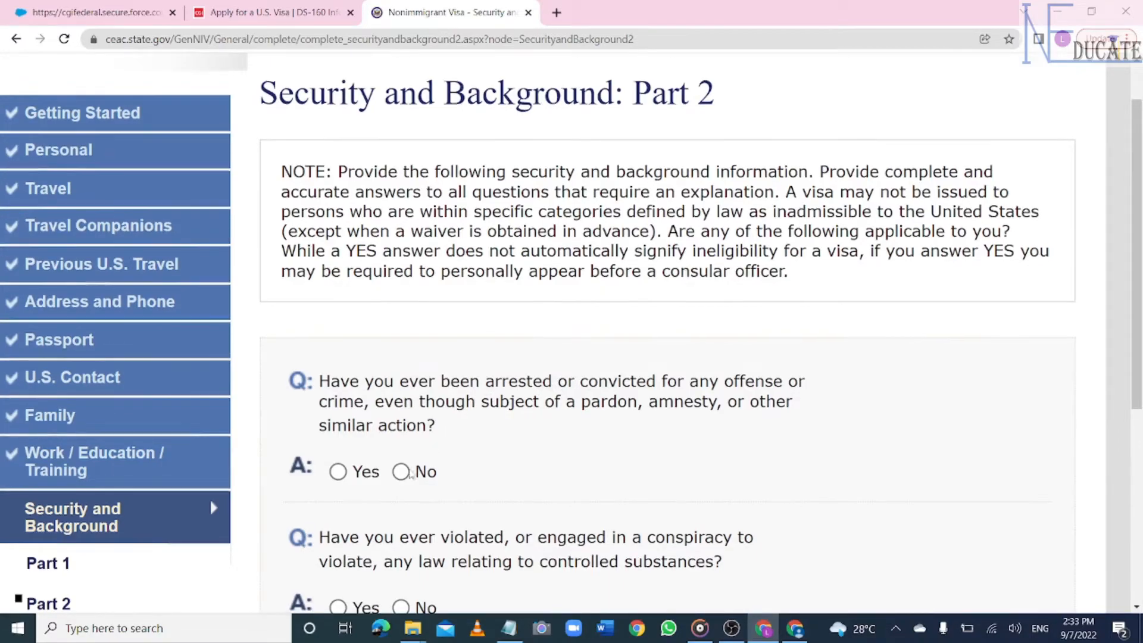
- Answer No to the arrest, controlled-substances, prostitution and money-laundering questions
{"action": "left_click", "coordinate": [400, 472]}
{"action": "scroll", "coordinate": [401, 473], "scroll_direction": "down", "scroll_amount": 3}
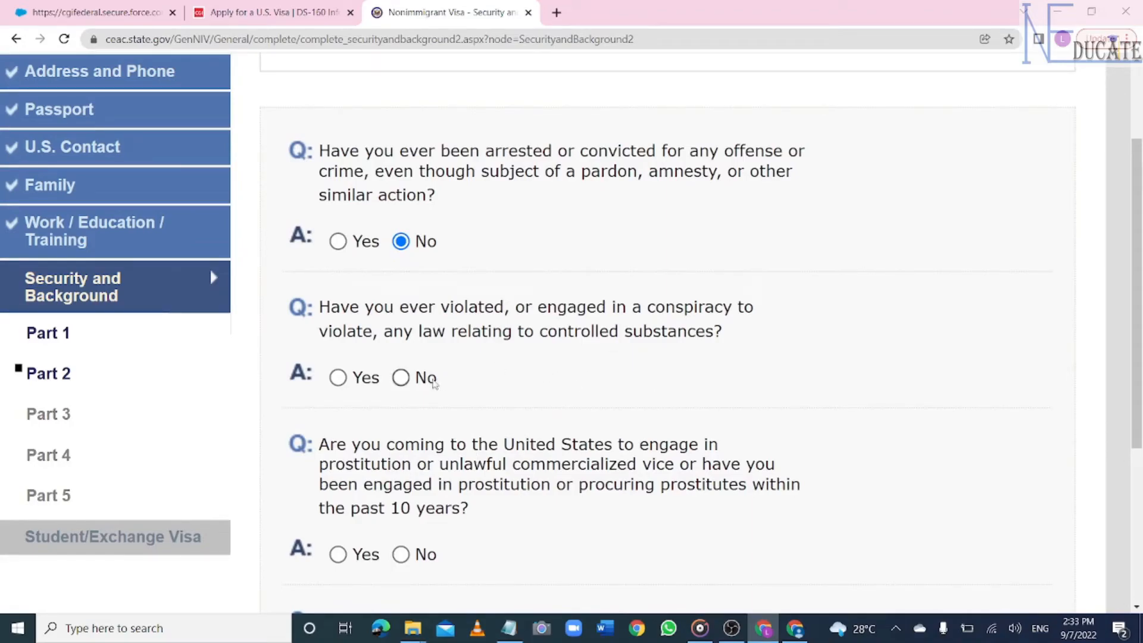
{"action": "left_click", "coordinate": [402, 379]}
{"action": "scroll", "coordinate": [403, 382], "scroll_direction": "down", "scroll_amount": 3}
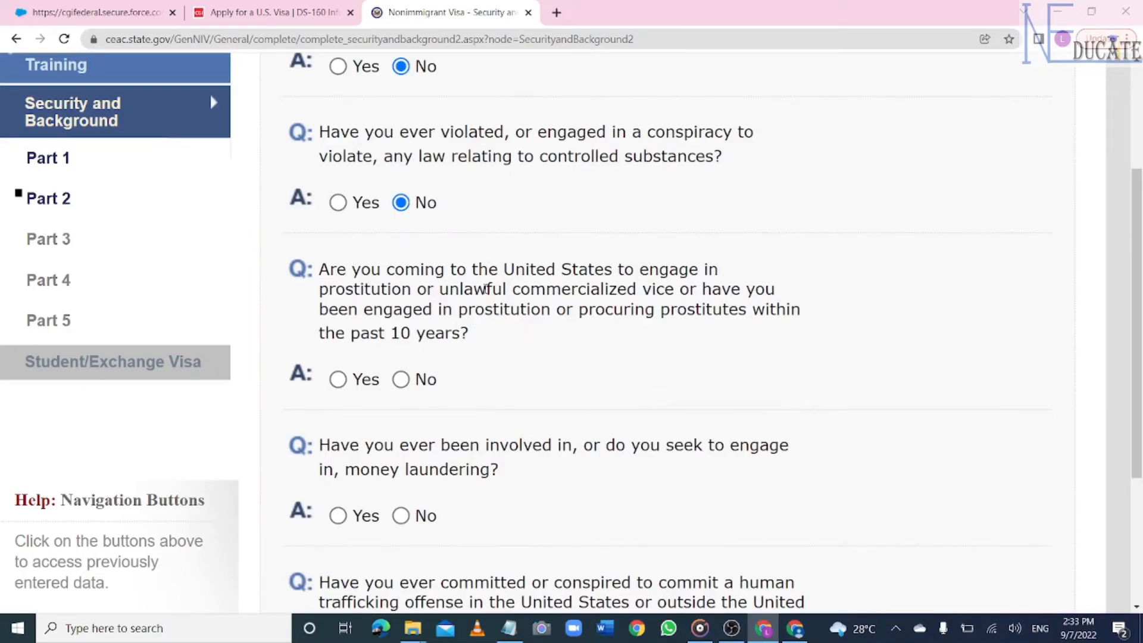
{"action": "left_click", "coordinate": [400, 379]}
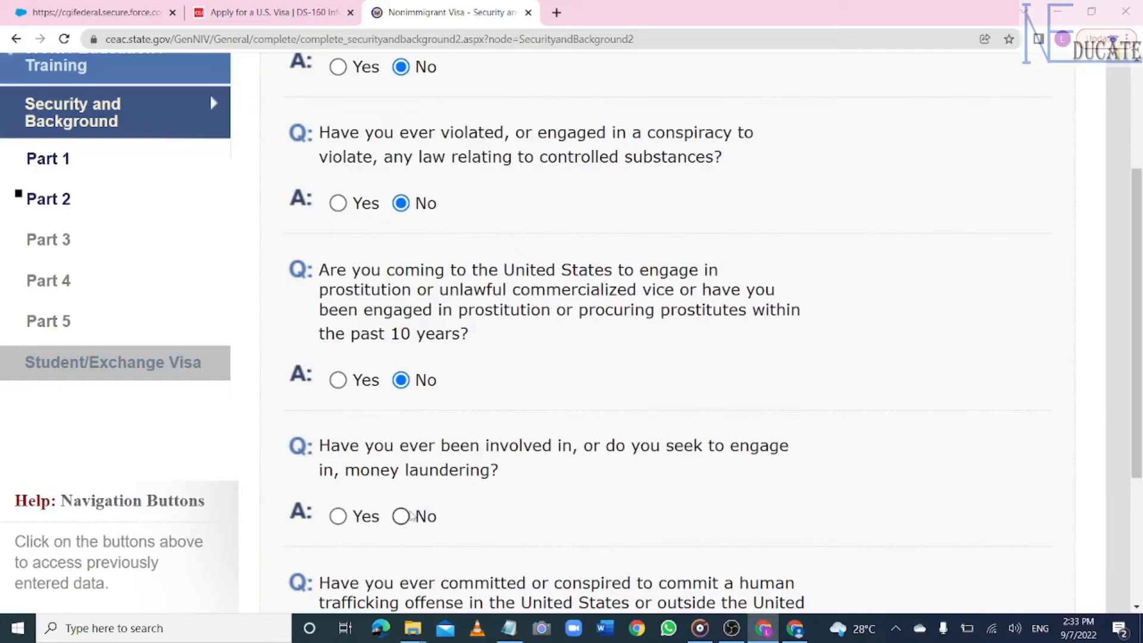
{"action": "left_click", "coordinate": [401, 516]}
- Answer No to all three human-trafficking questions and save Part 2
{"action": "scroll", "coordinate": [408, 517], "scroll_direction": "down", "scroll_amount": 5}
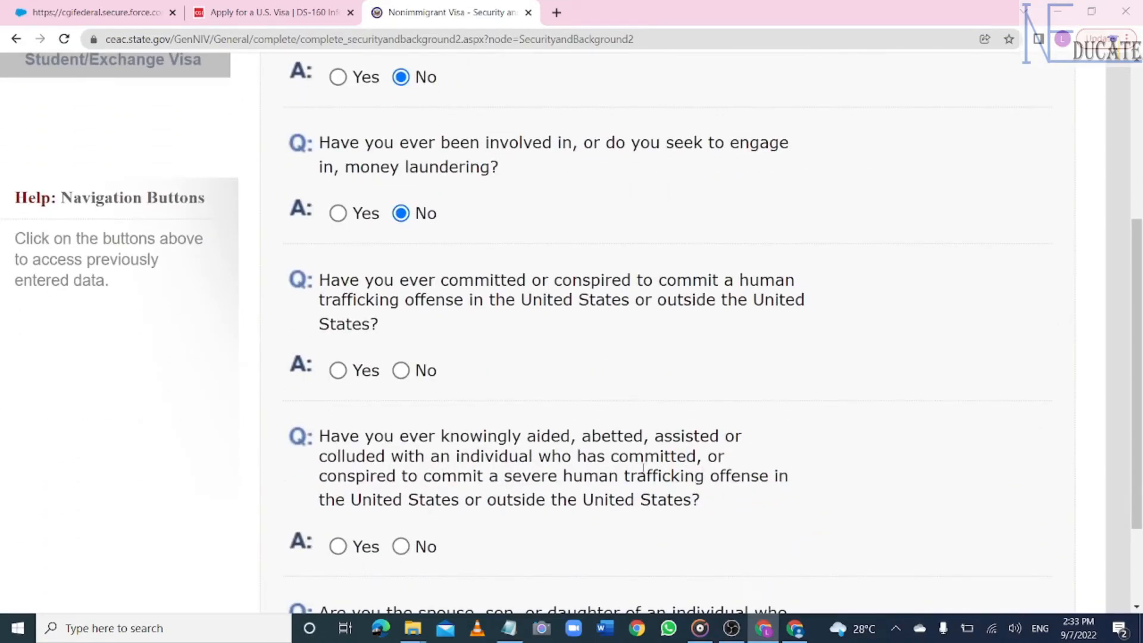
{"action": "left_click", "coordinate": [401, 370]}
{"action": "scroll", "coordinate": [607, 405], "scroll_direction": "down", "scroll_amount": 3}
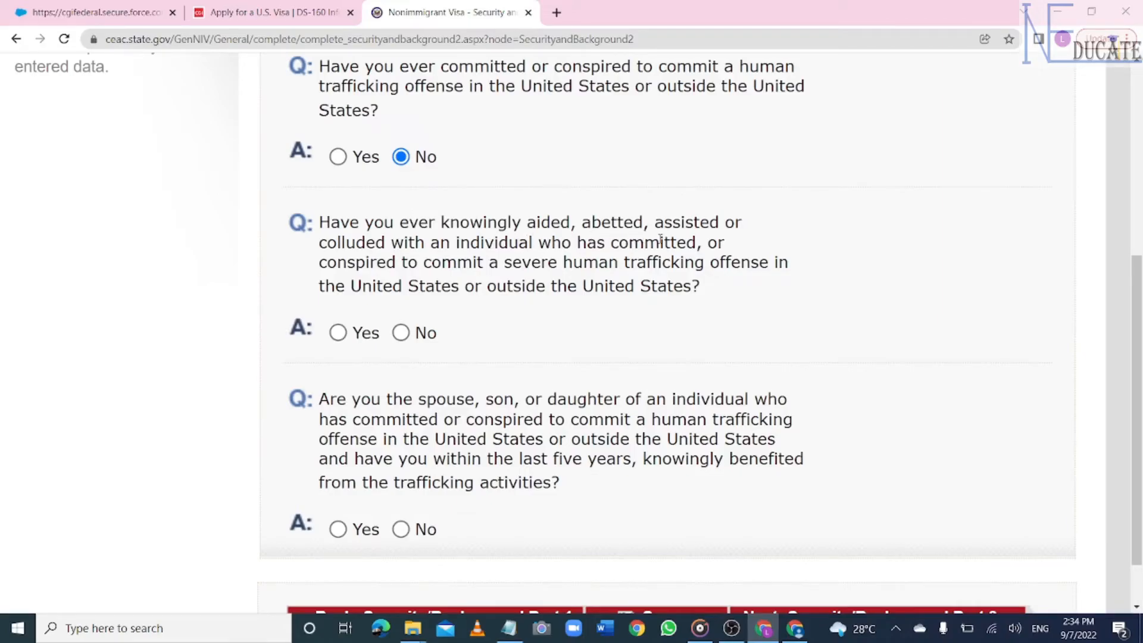
{"action": "left_click", "coordinate": [401, 333]}
{"action": "left_click", "coordinate": [401, 529]}
{"action": "scroll", "coordinate": [401, 529], "scroll_direction": "down", "scroll_amount": 1}
{"action": "scroll", "coordinate": [571, 328], "scroll_direction": "down", "scroll_amount": 3}
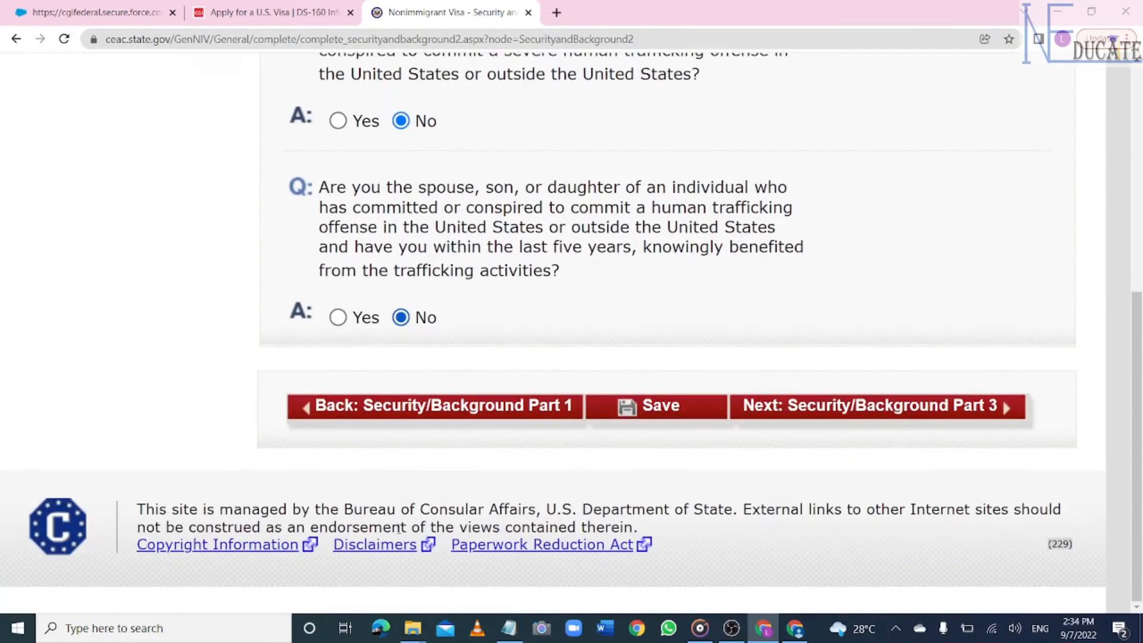
{"action": "left_click", "coordinate": [656, 409]}
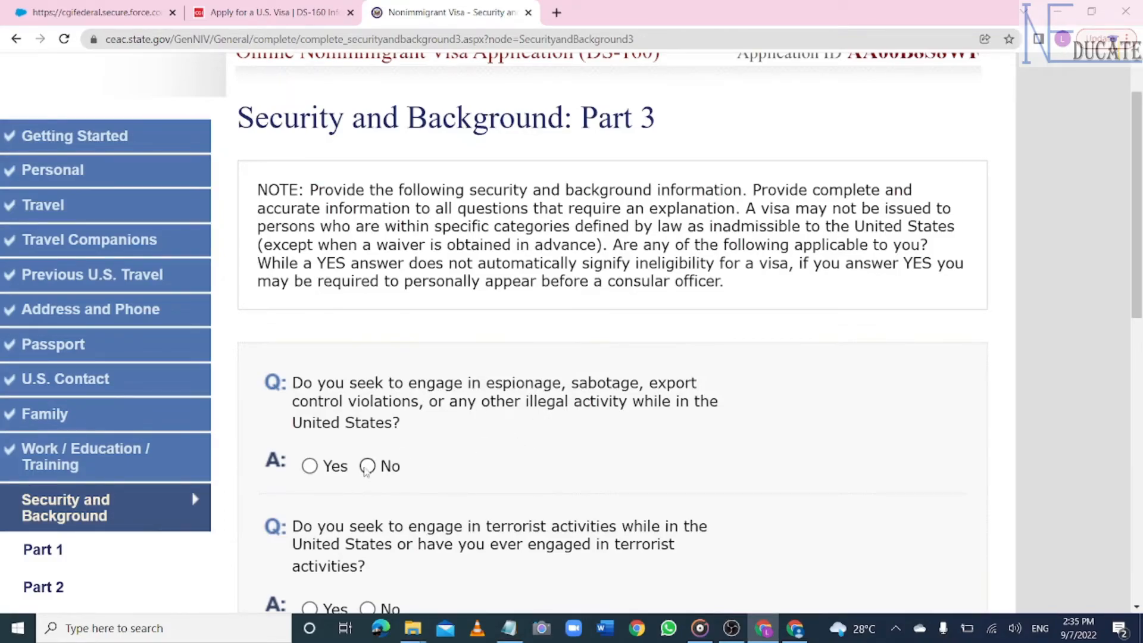
- Answer No to the espionage question and the four terrorism-related questions
{"action": "left_click", "coordinate": [368, 467]}
{"action": "scroll", "coordinate": [366, 472], "scroll_direction": "down", "scroll_amount": 3}
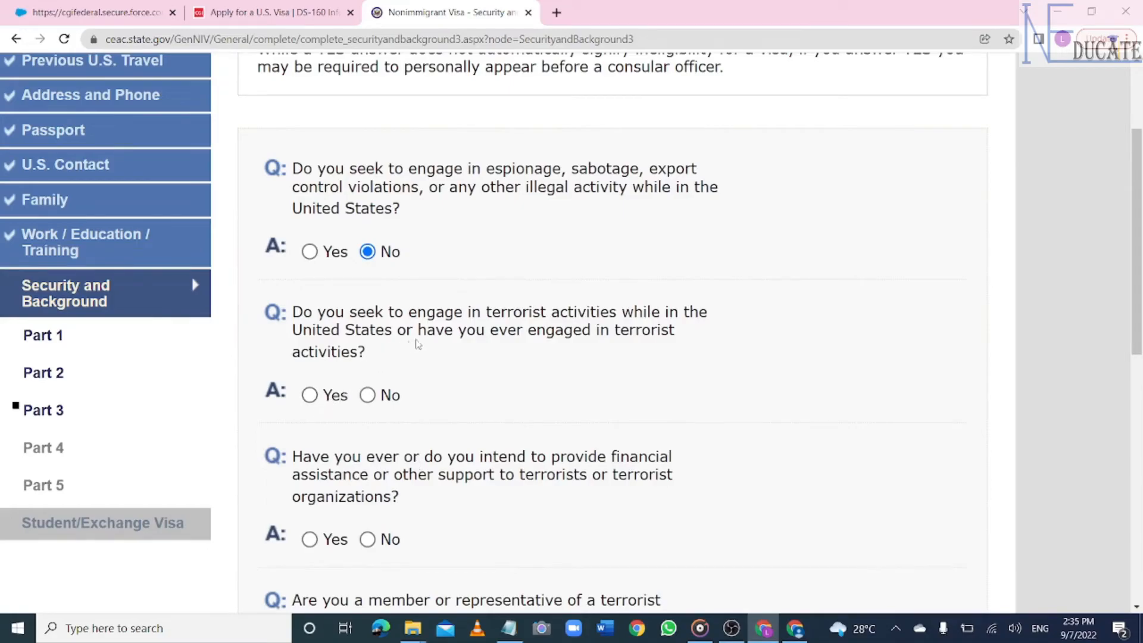
{"action": "left_click", "coordinate": [367, 395]}
{"action": "scroll", "coordinate": [381, 393], "scroll_direction": "down", "scroll_amount": 2}
{"action": "scroll", "coordinate": [572, 333], "scroll_direction": "down", "scroll_amount": 2}
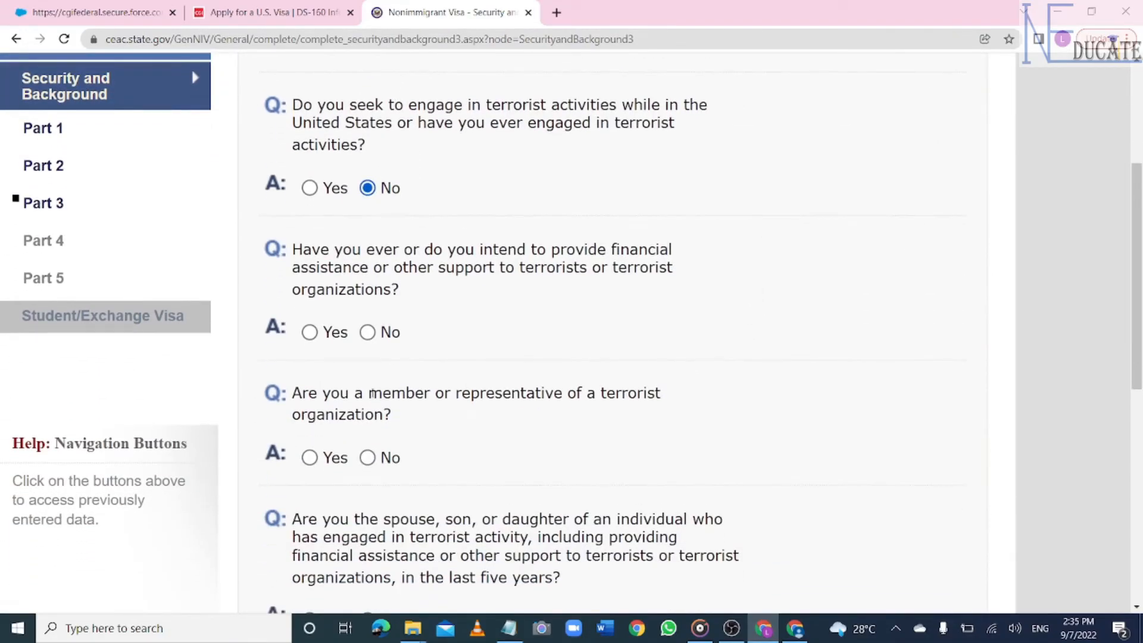
{"action": "left_click", "coordinate": [367, 332]}
{"action": "scroll", "coordinate": [377, 333], "scroll_direction": "down", "scroll_amount": 2}
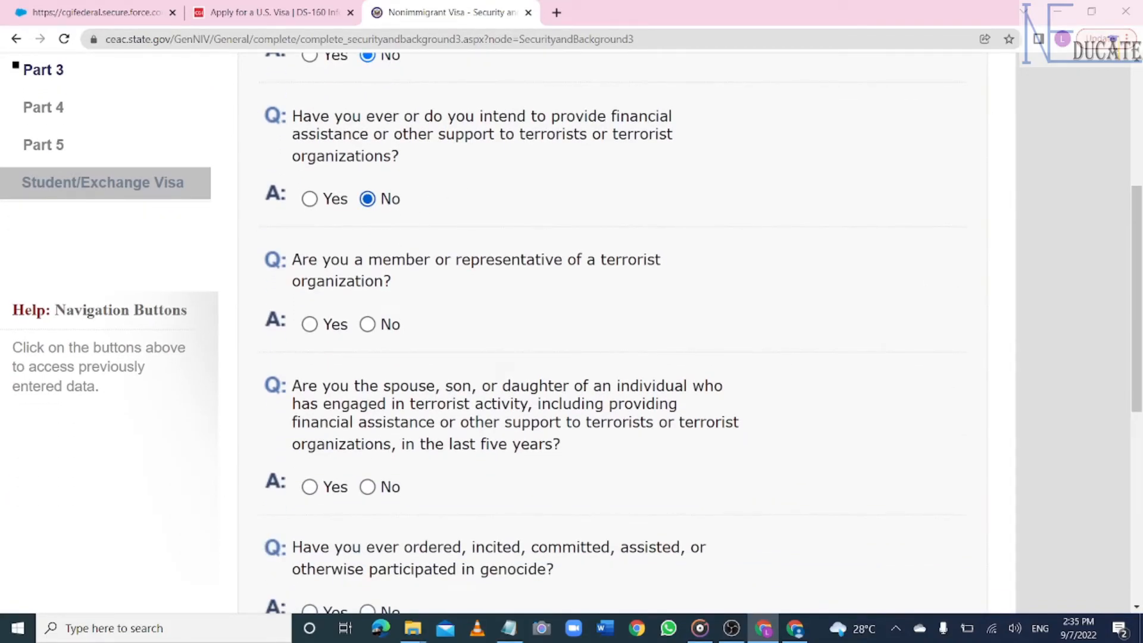
{"action": "left_click", "coordinate": [367, 325]}
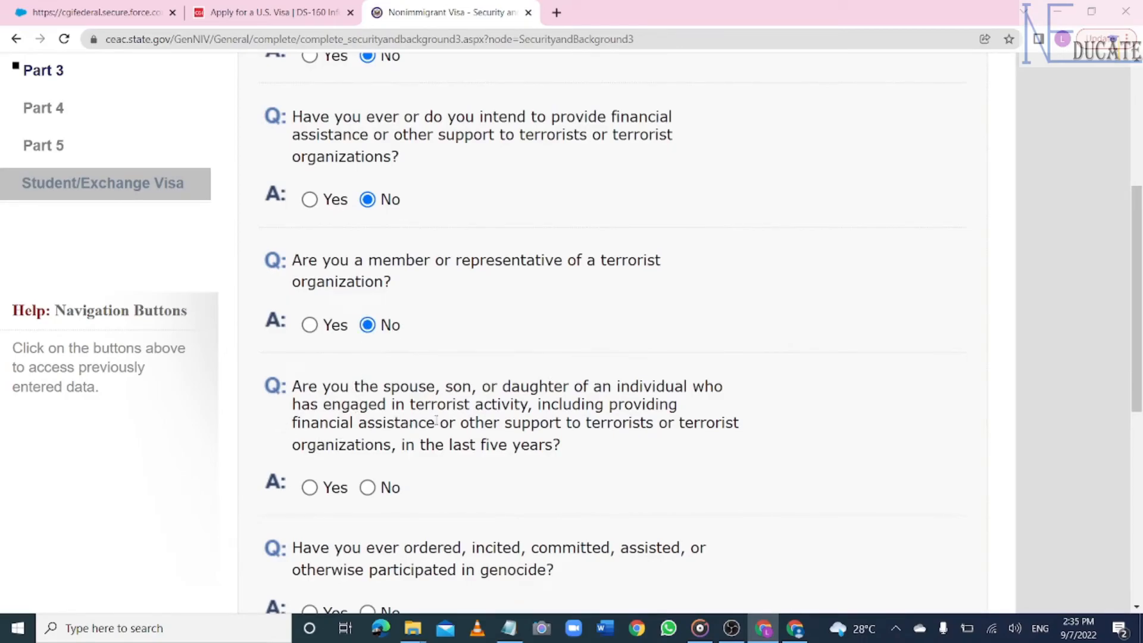
{"action": "left_click", "coordinate": [367, 487]}
- Answer No to genocide, torture, extrajudicial killings, child soldiers, religious freedom, population control and organ-transplant questions
{"action": "scroll", "coordinate": [367, 488], "scroll_direction": "down", "scroll_amount": 3}
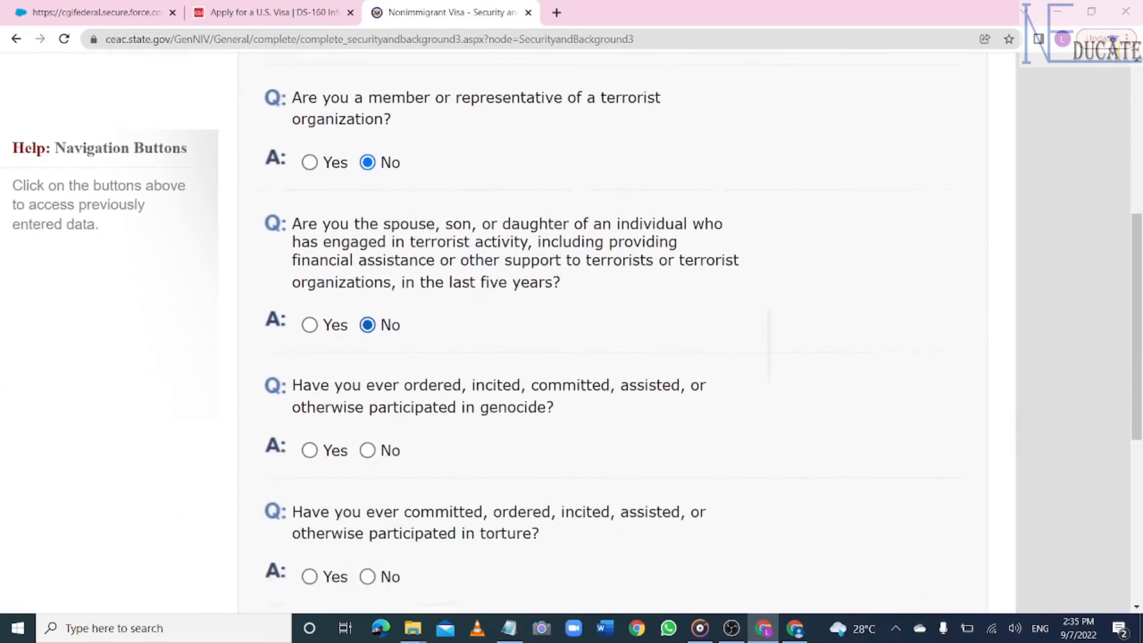
{"action": "scroll", "coordinate": [367, 488], "scroll_direction": "down", "scroll_amount": 1}
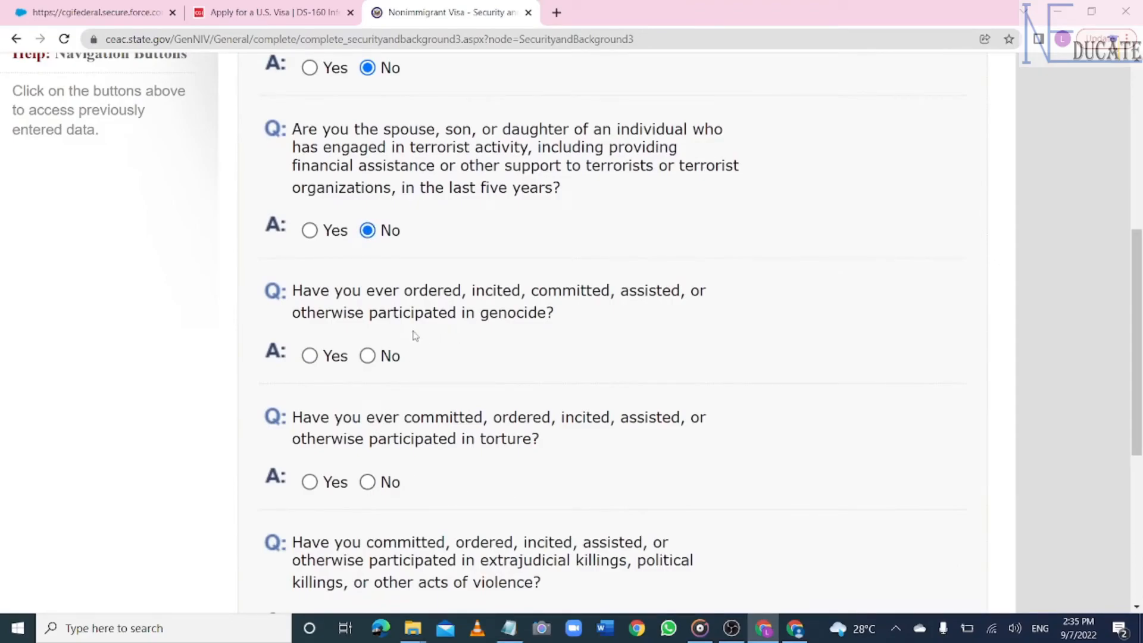
{"action": "left_click", "coordinate": [367, 355]}
{"action": "left_click", "coordinate": [368, 482]}
{"action": "scroll", "coordinate": [367, 482], "scroll_direction": "down", "scroll_amount": 2}
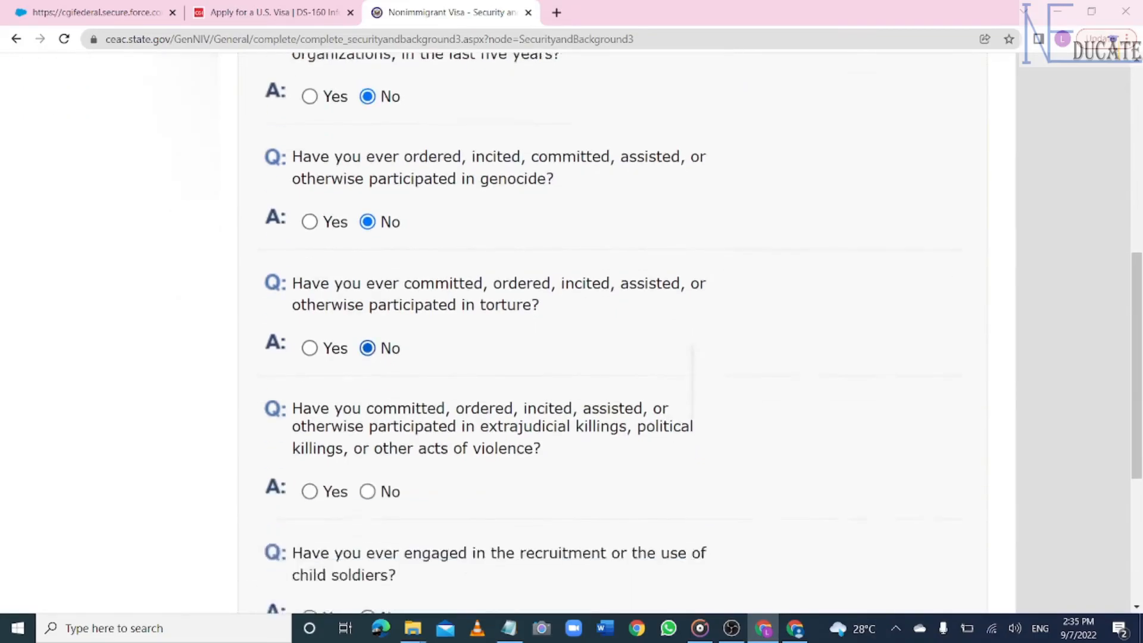
{"action": "scroll", "coordinate": [367, 238], "scroll_direction": "down", "scroll_amount": 2}
{"action": "left_click", "coordinate": [368, 374]}
{"action": "left_click", "coordinate": [367, 499]}
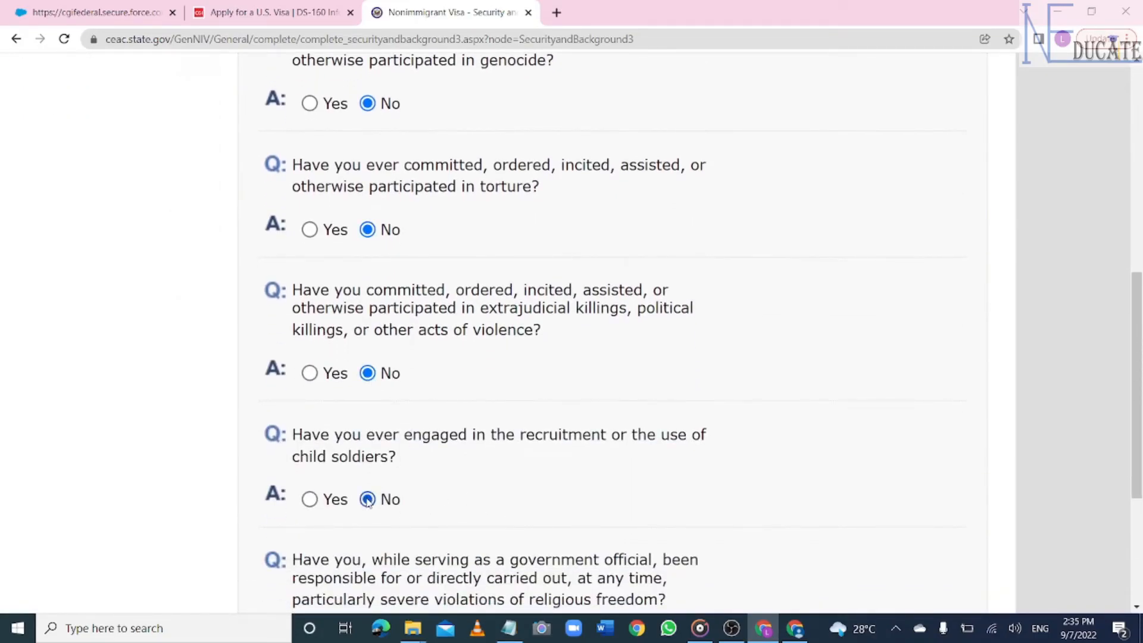
{"action": "scroll", "coordinate": [369, 503], "scroll_direction": "down", "scroll_amount": 4}
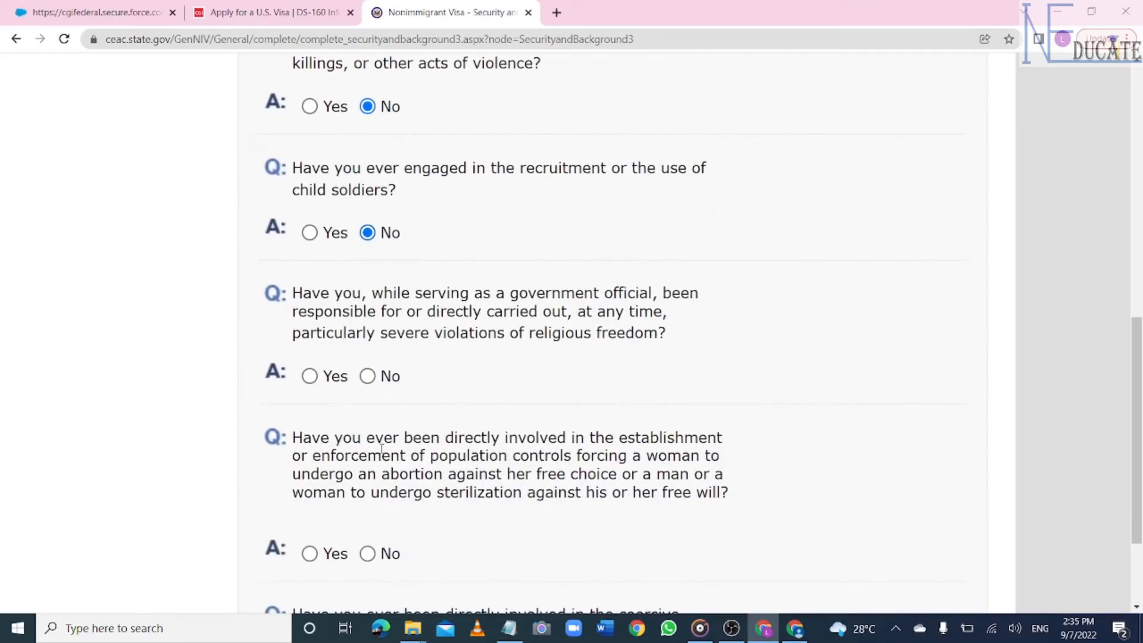
{"action": "left_click", "coordinate": [367, 375]}
{"action": "scroll", "coordinate": [526, 426], "scroll_direction": "down", "scroll_amount": 3}
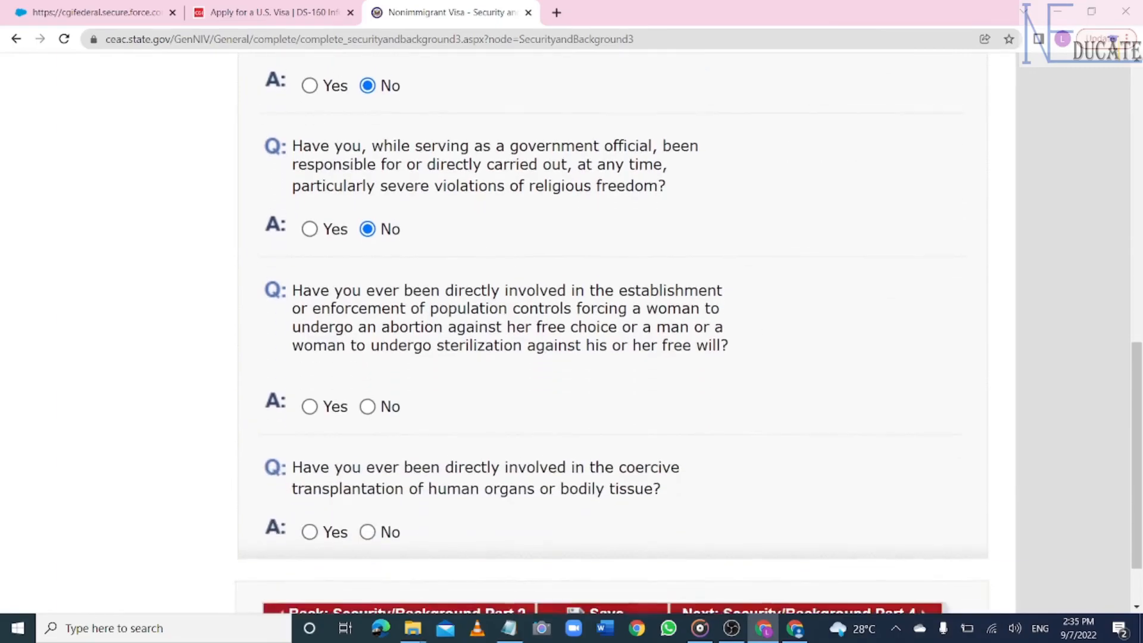
{"action": "left_click", "coordinate": [367, 399]}
{"action": "scroll", "coordinate": [376, 397], "scroll_direction": "down", "scroll_amount": 3}
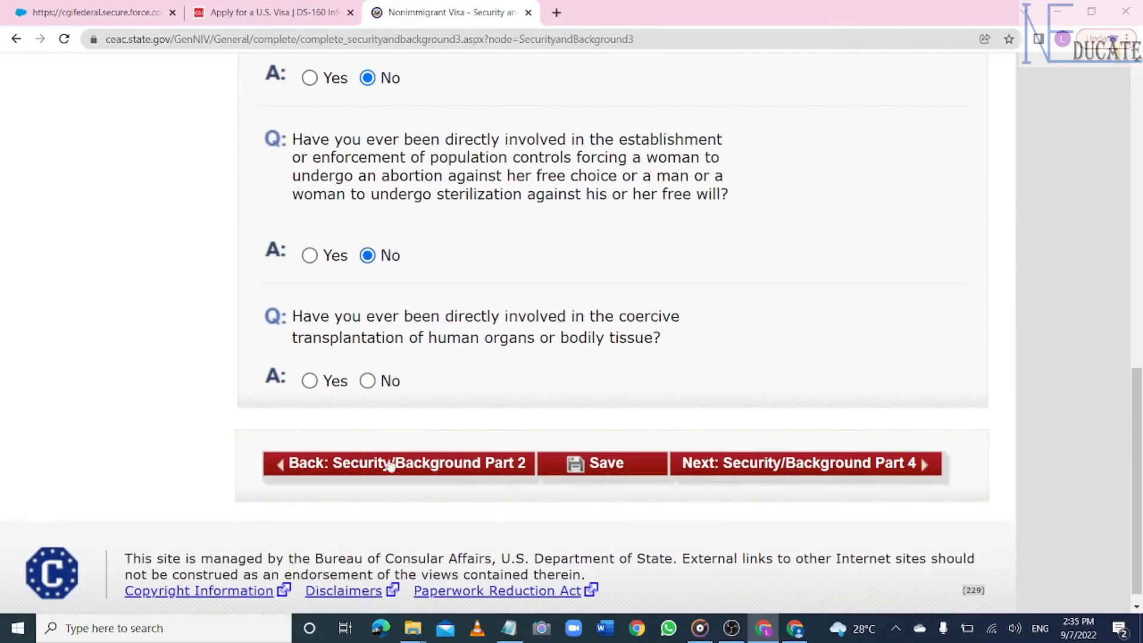
{"action": "left_click", "coordinate": [373, 382]}
- Continue to Part 4 and answer No to the visa fraud and deportation questions
{"action": "left_click", "coordinate": [587, 466]}
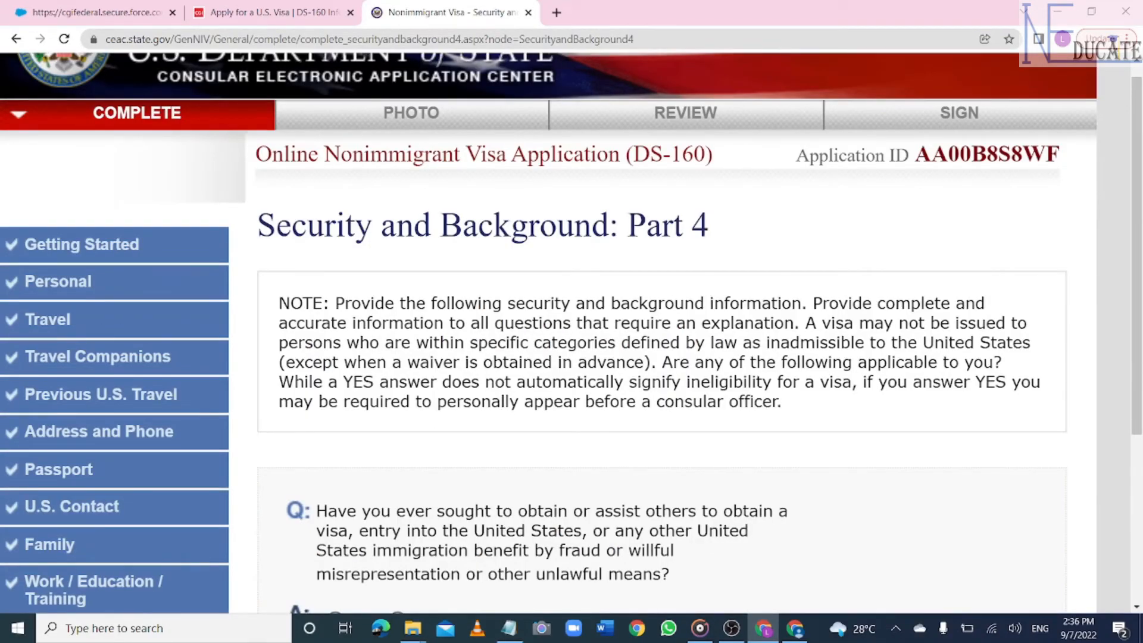
{"action": "scroll", "coordinate": [463, 239], "scroll_direction": "down", "scroll_amount": 5}
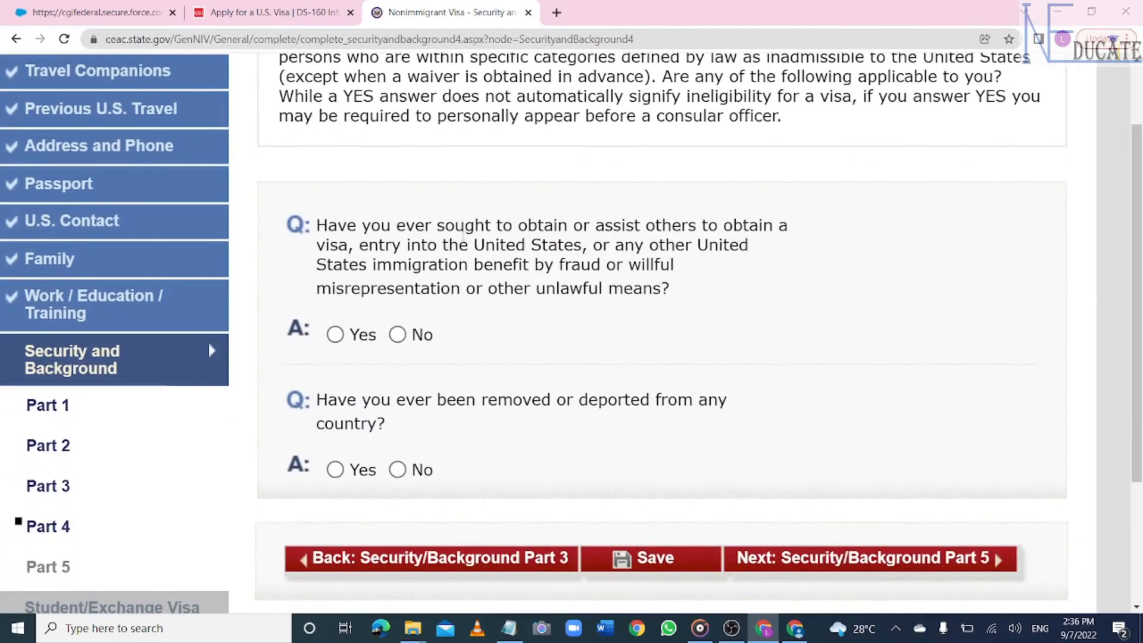
{"action": "left_click", "coordinate": [397, 334]}
{"action": "left_click", "coordinate": [397, 470]}
- Answer No to Part 5's child custody, unlawful voting and tax-renunciation questions, then save
{"action": "left_click", "coordinate": [653, 556]}
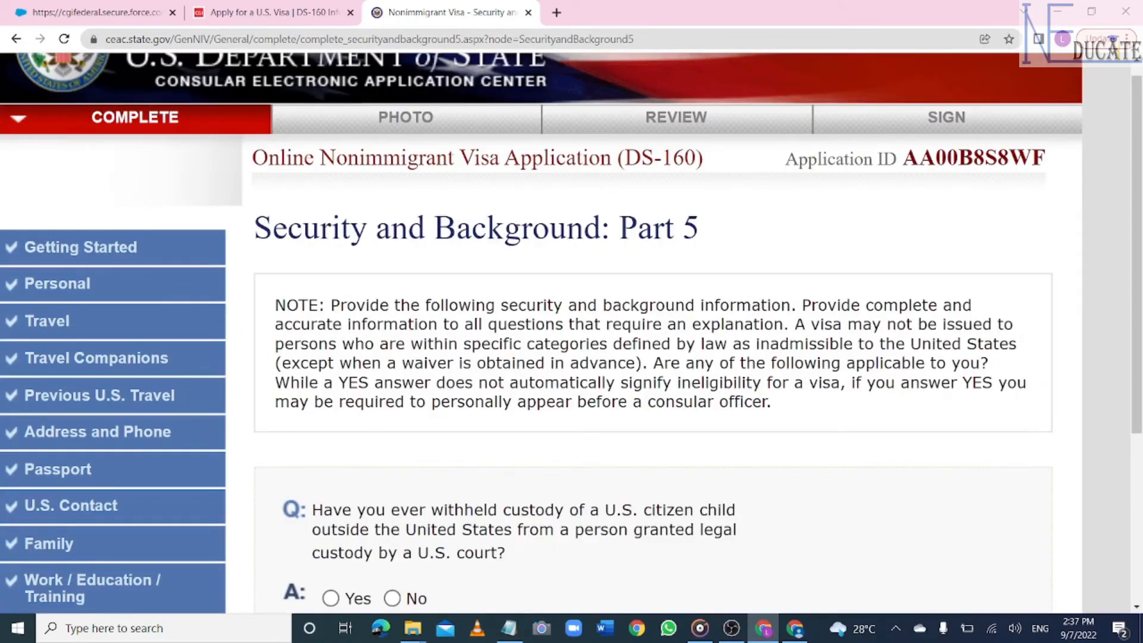
{"action": "scroll", "coordinate": [728, 426], "scroll_direction": "down", "scroll_amount": 3}
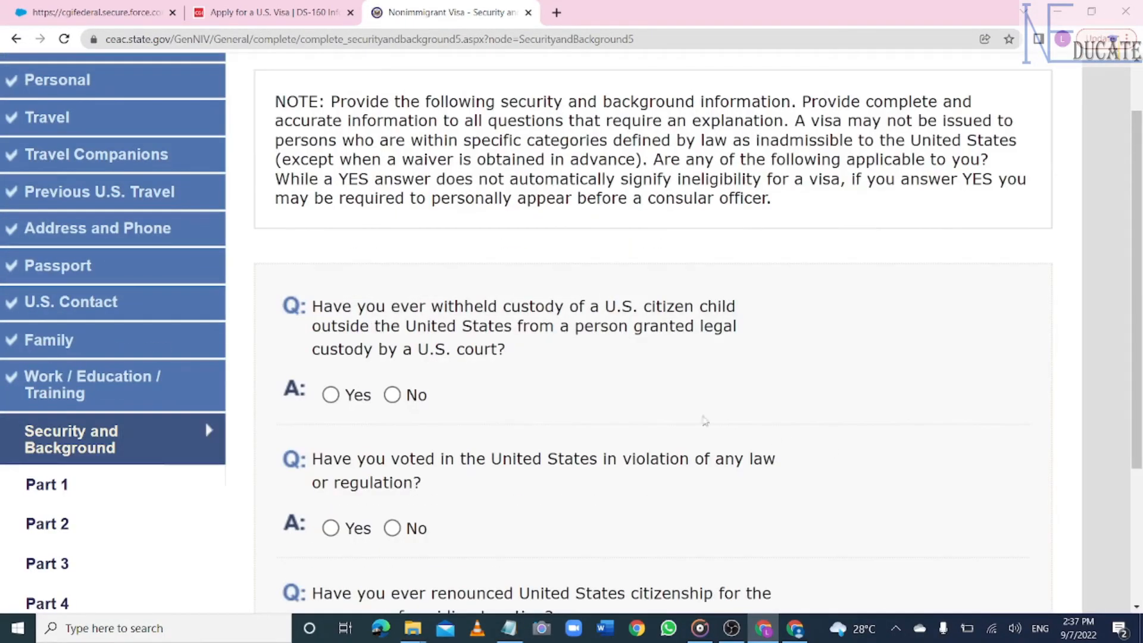
{"action": "left_click", "coordinate": [394, 395]}
{"action": "left_click", "coordinate": [392, 528]}
{"action": "scroll", "coordinate": [393, 528], "scroll_direction": "down", "scroll_amount": 2}
{"action": "scroll", "coordinate": [400, 436], "scroll_direction": "down", "scroll_amount": 2}
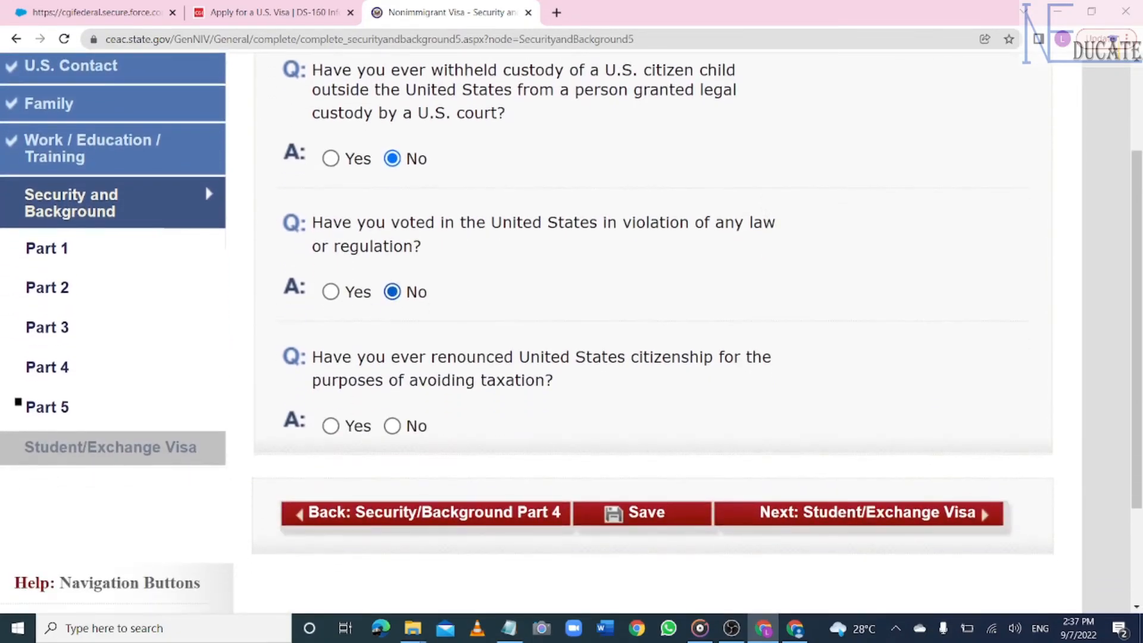
{"action": "left_click", "coordinate": [395, 427]}
{"action": "left_click", "coordinate": [635, 514]}
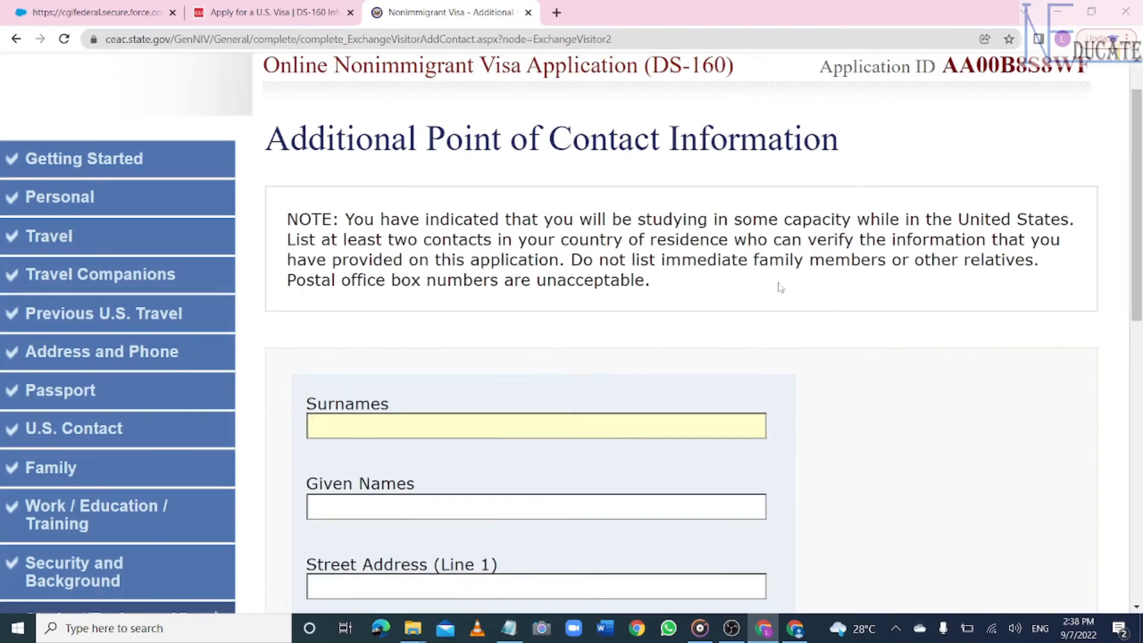
- Enter the first contact's surname, given names, street address and city
{"action": "left_click", "coordinate": [485, 428]}
{"action": "key", "text": "Tab"}
{"action": "scroll", "coordinate": [470, 428], "scroll_direction": "down", "scroll_amount": 1}
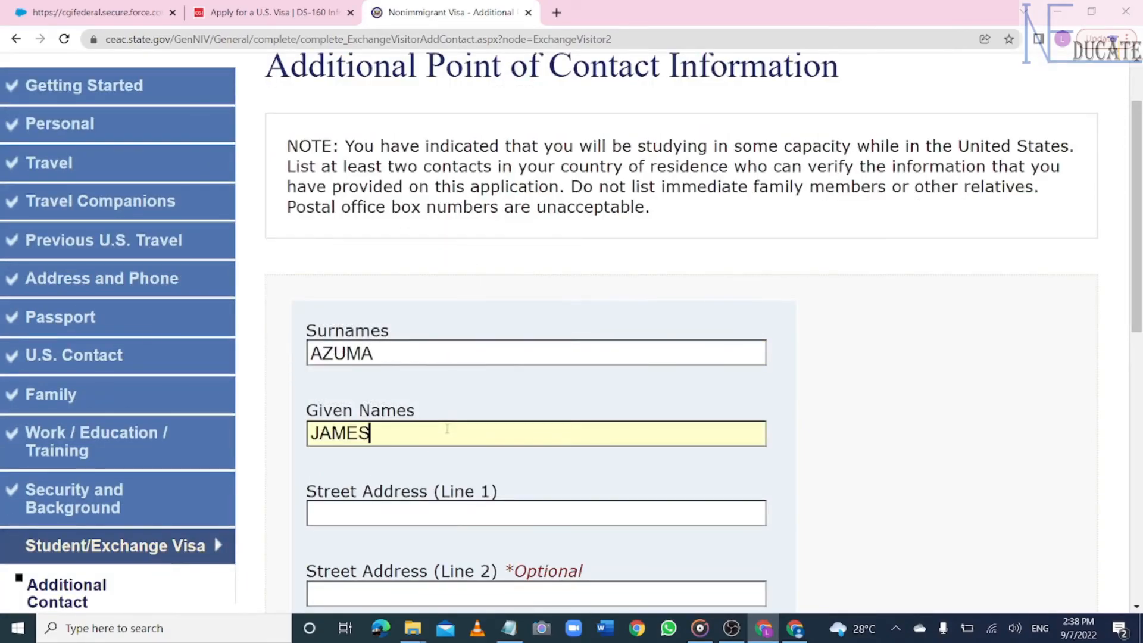
{"action": "scroll", "coordinate": [447, 429], "scroll_direction": "down", "scroll_amount": 3}
{"action": "left_click", "coordinate": [393, 277]}
{"action": "type", "text": "KUMASI CIRCLE"}
{"action": "scroll", "coordinate": [393, 280], "scroll_direction": "down", "scroll_amount": 2}
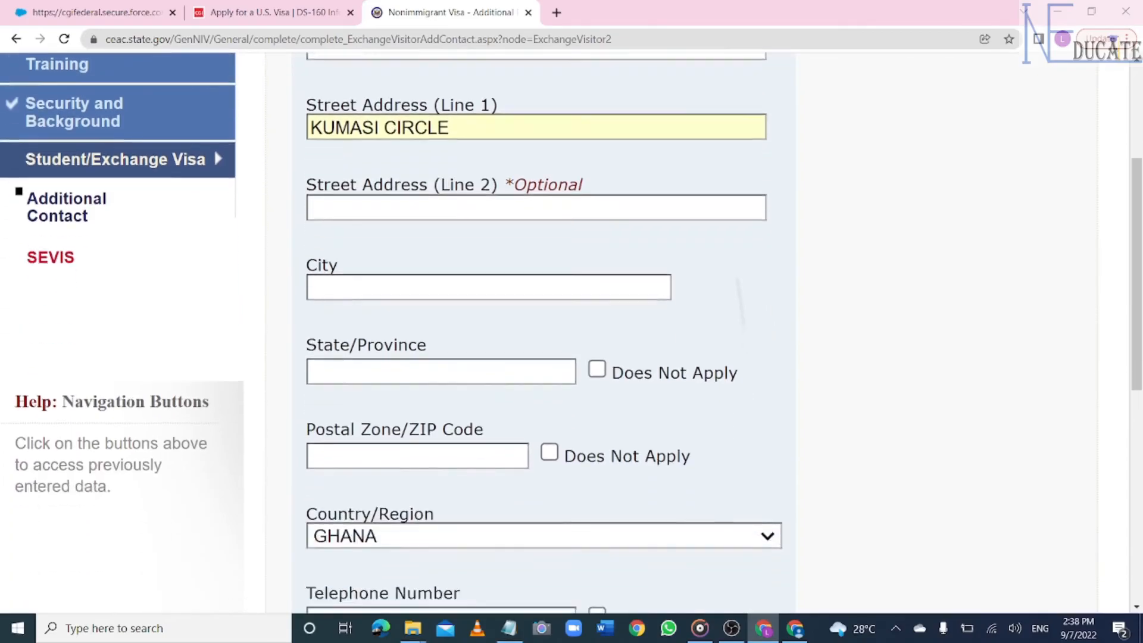
{"action": "left_click", "coordinate": [347, 251]}
{"action": "type", "text": "KUMASI"}
- Mark state and postal code Does Not Apply, enter the contact's phone number, and mark email Does Not Apply
{"action": "scroll", "coordinate": [347, 251], "scroll_direction": "down", "scroll_amount": 2}
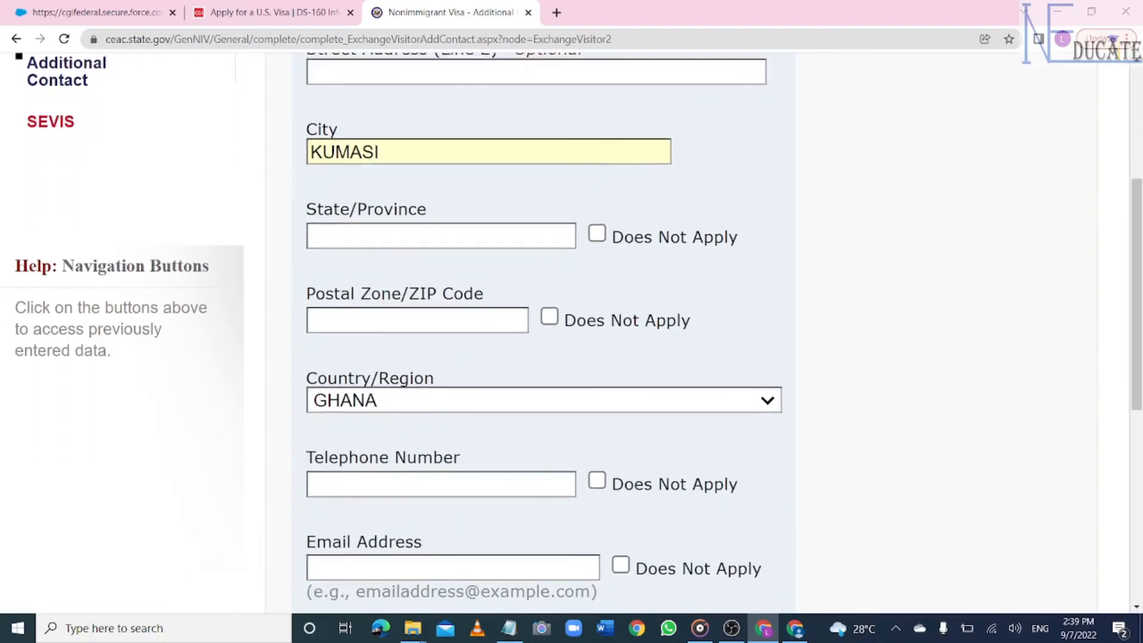
{"action": "left_click", "coordinate": [598, 234]}
{"action": "left_click", "coordinate": [551, 316]}
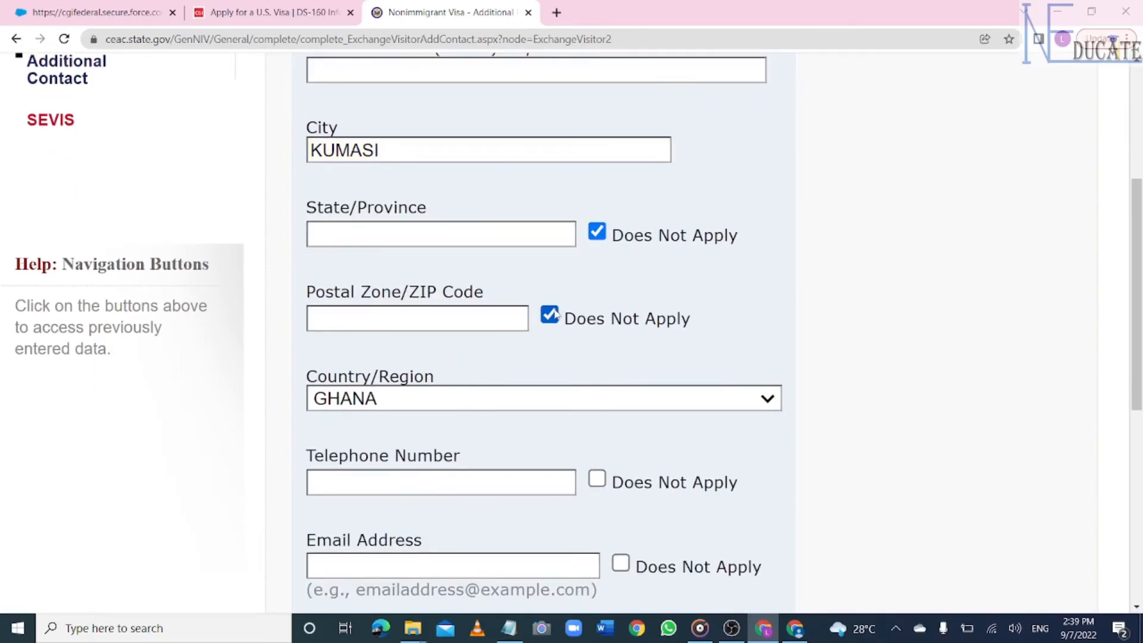
{"action": "scroll", "coordinate": [555, 314], "scroll_direction": "down", "scroll_amount": 4}
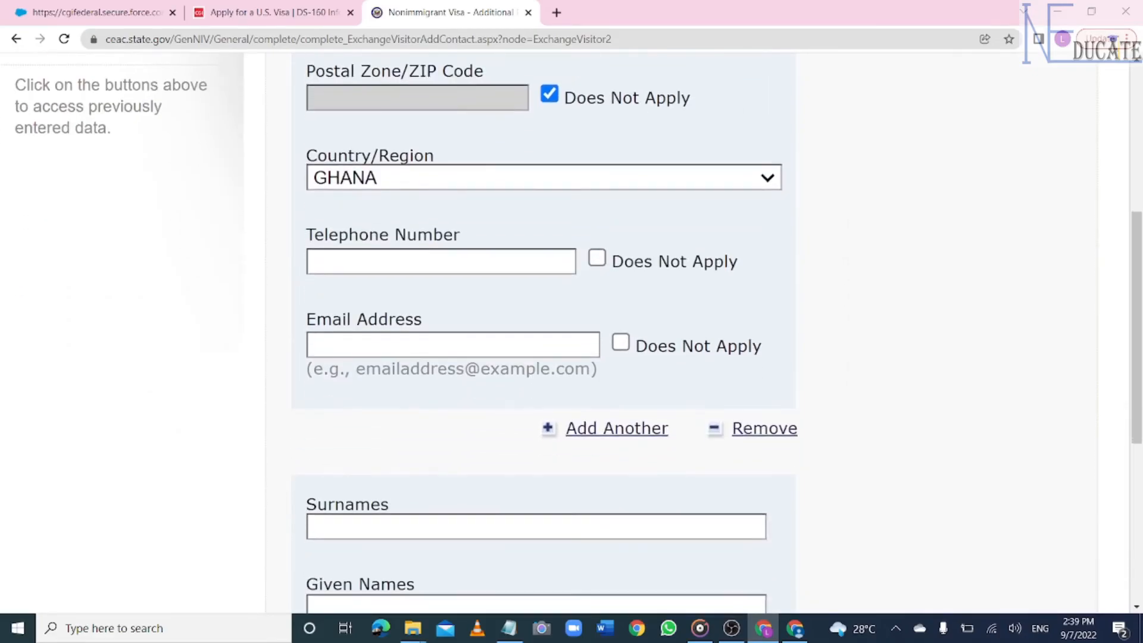
{"action": "left_click", "coordinate": [463, 261]}
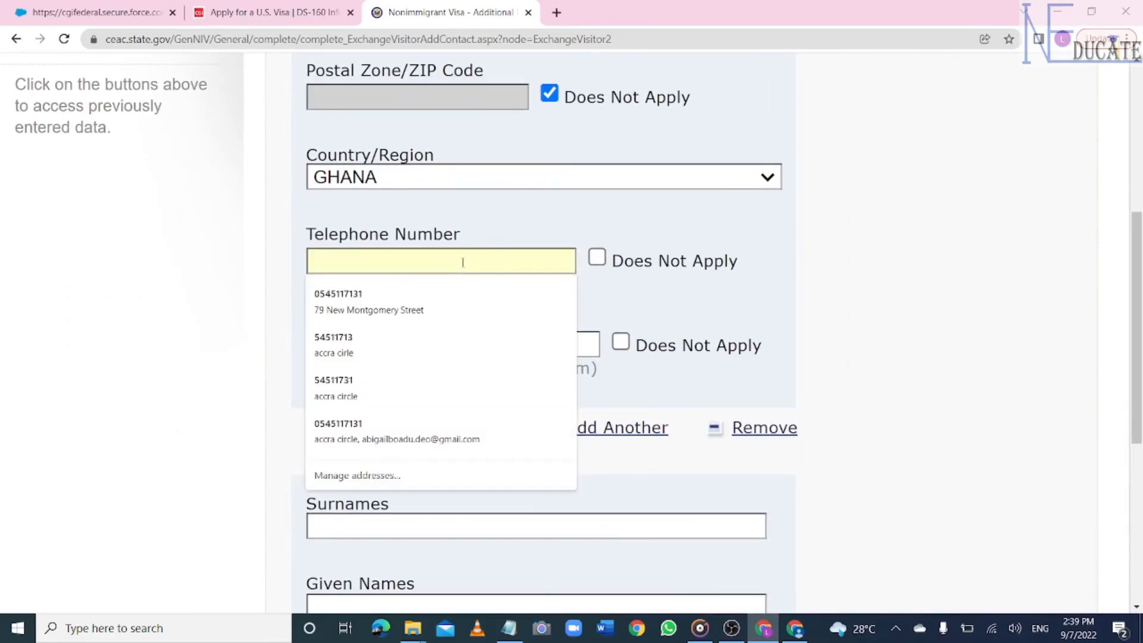
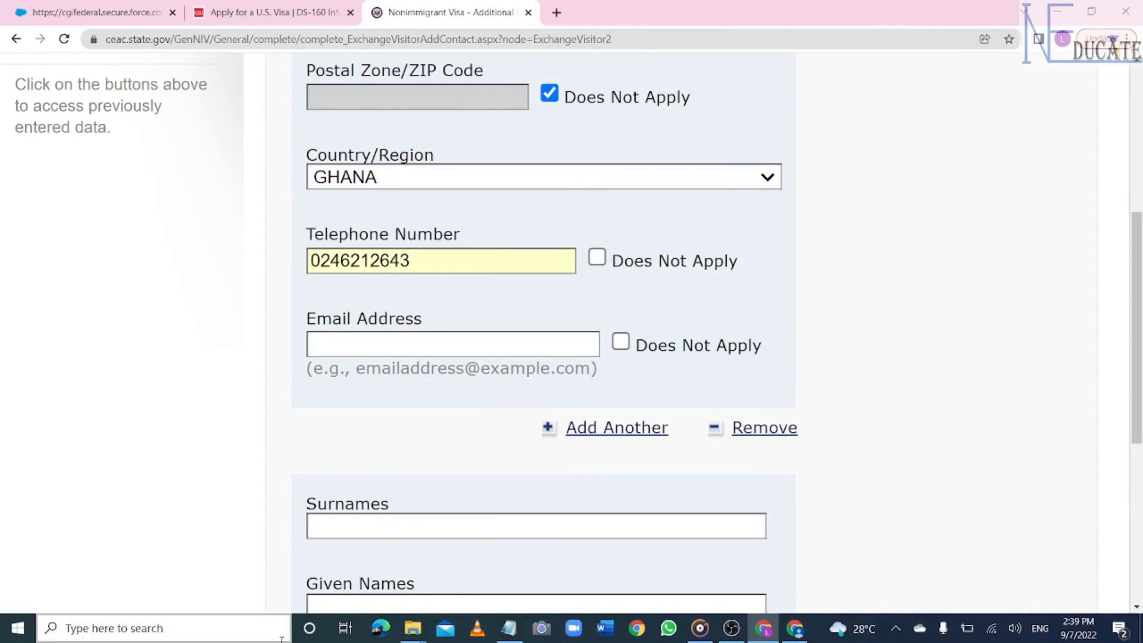
{"action": "left_click", "coordinate": [626, 345]}
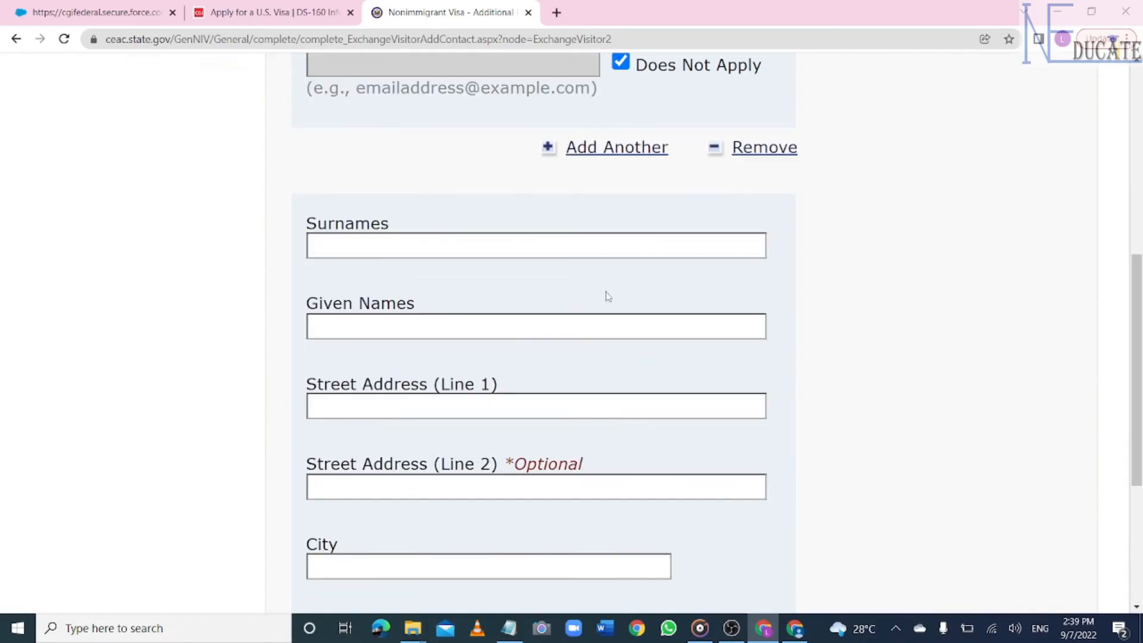
- Enter the second contact's surname, given names, street address and city
{"action": "left_click", "coordinate": [507, 242]}
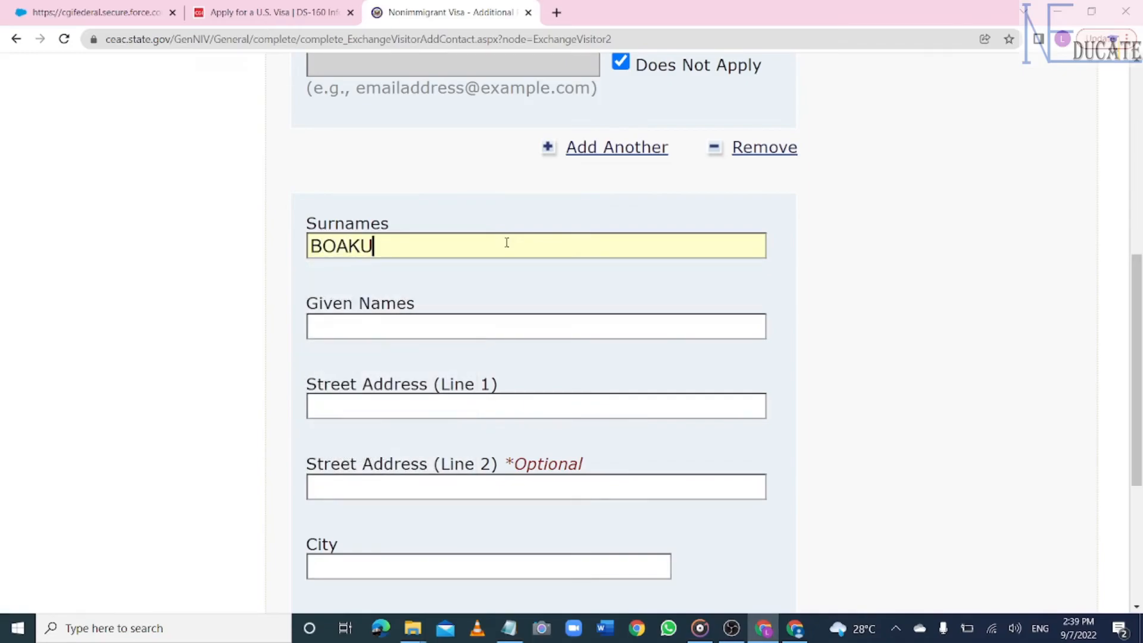
{"action": "scroll", "coordinate": [505, 242], "scroll_direction": "down", "scroll_amount": 1}
{"action": "left_click", "coordinate": [395, 252]}
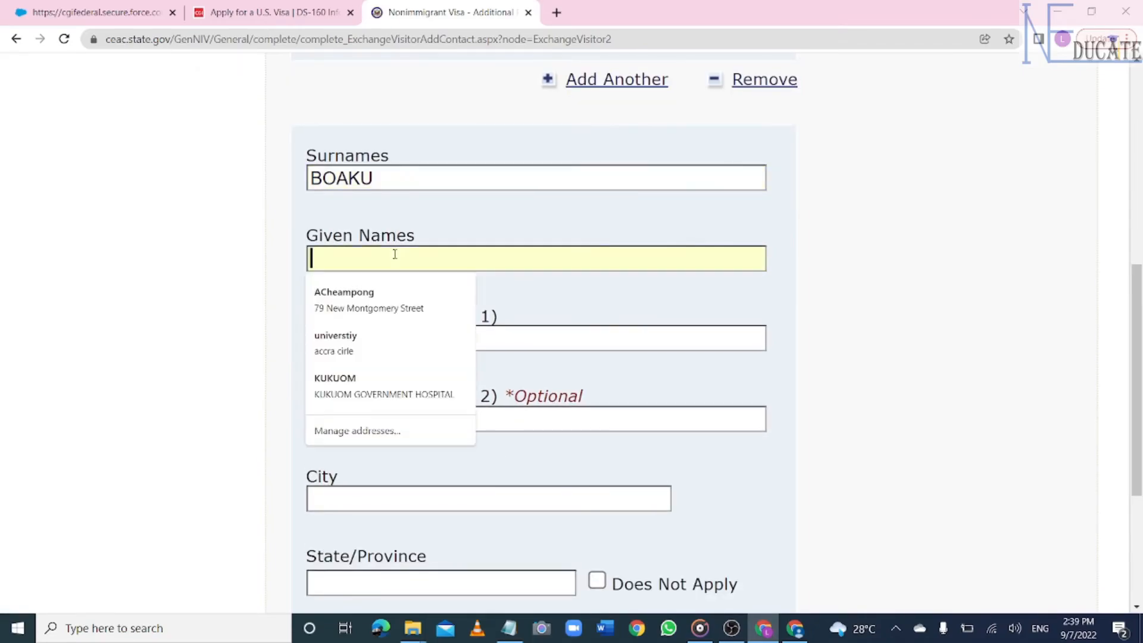
{"action": "type", "text": "A"}
{"action": "key", "text": "BackSpace"}
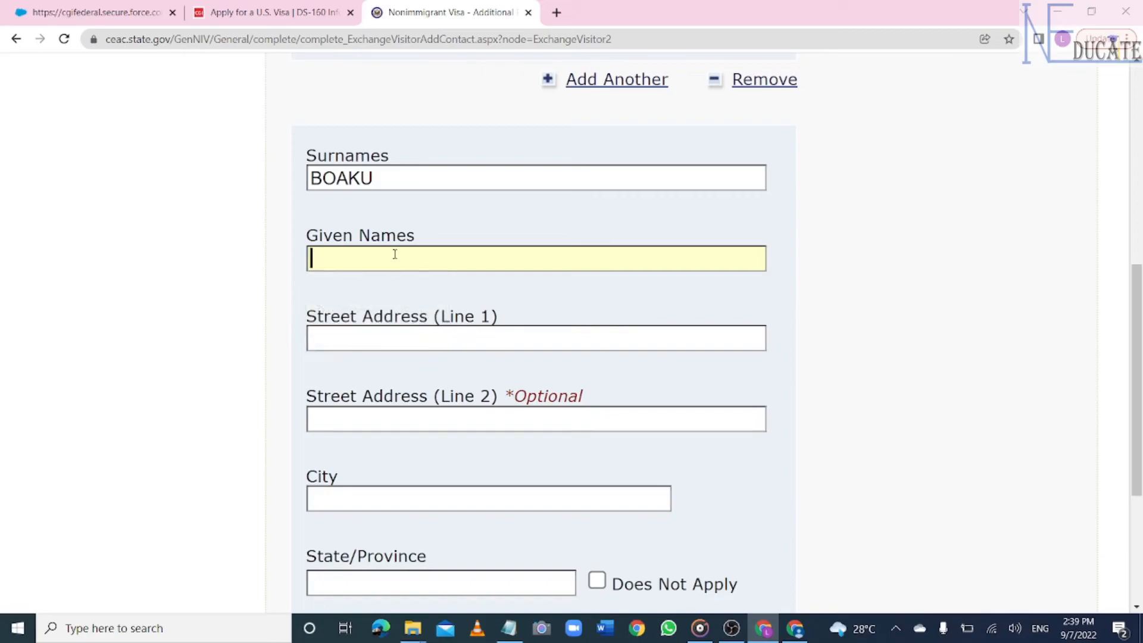
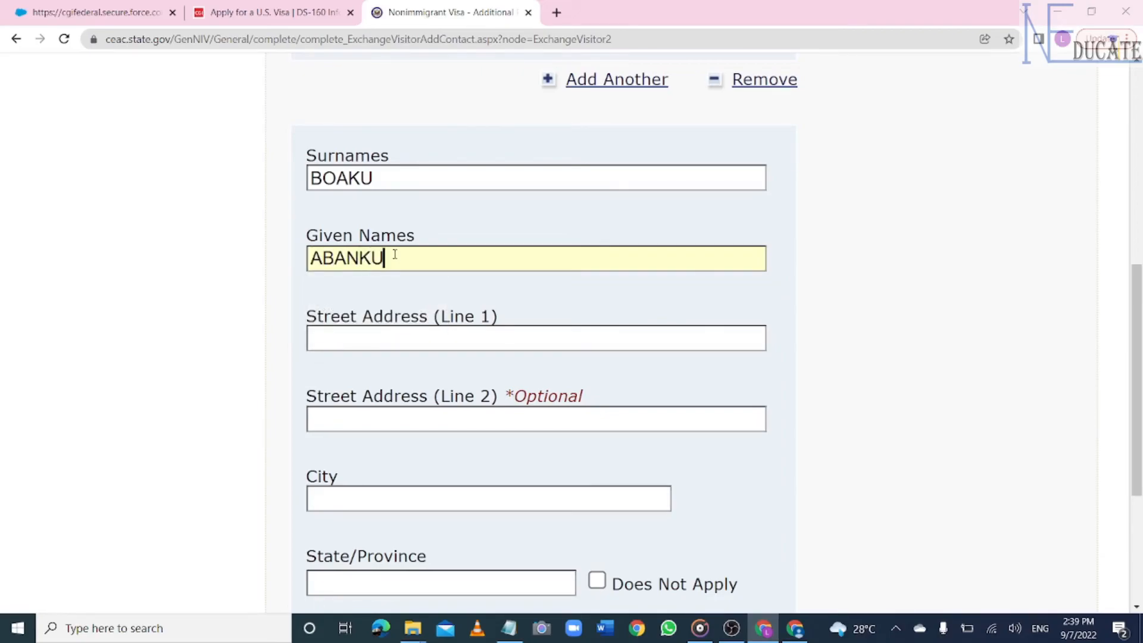
{"action": "scroll", "coordinate": [395, 254], "scroll_direction": "down", "scroll_amount": 2}
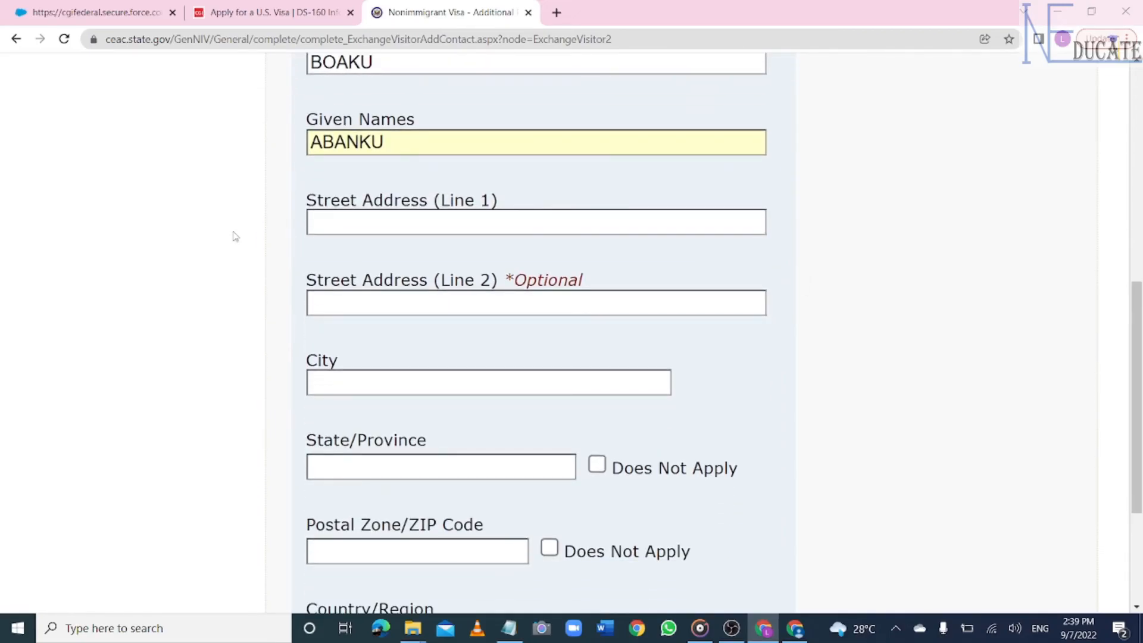
{"action": "left_click", "coordinate": [374, 225]}
{"action": "type", "text": "KUMASI"}
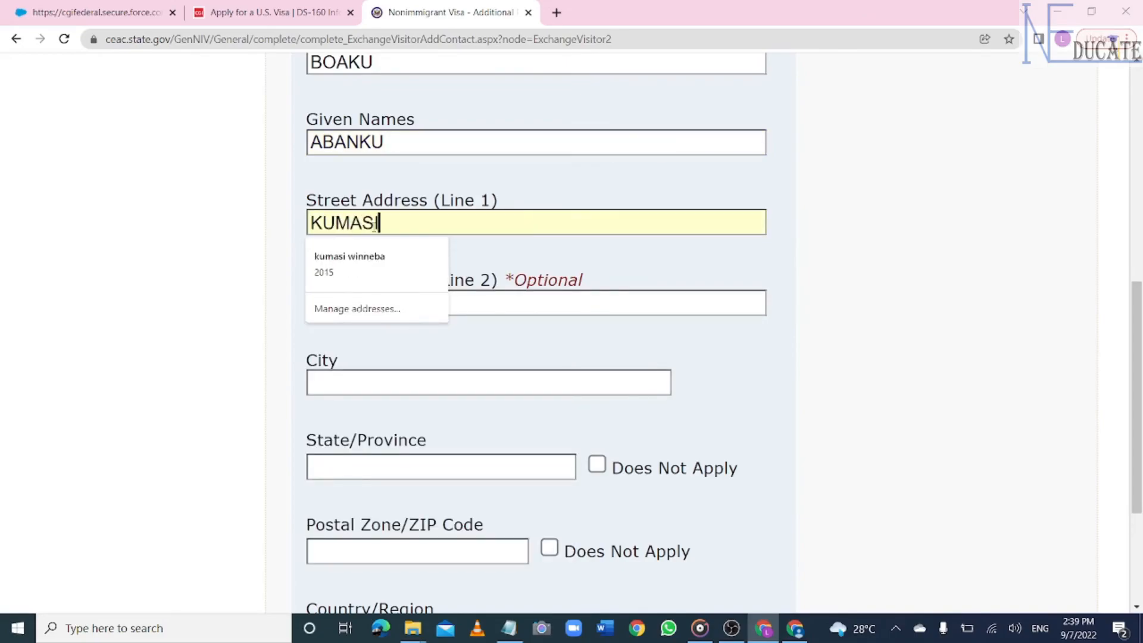
{"action": "scroll", "coordinate": [374, 227], "scroll_direction": "down", "scroll_amount": 2}
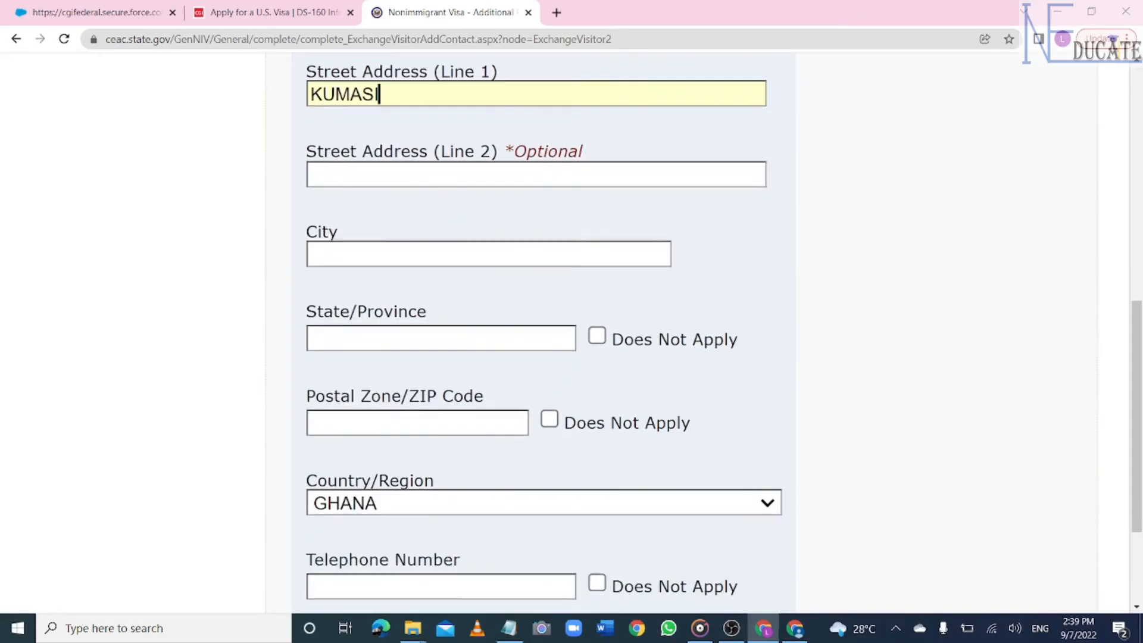
{"action": "left_click", "coordinate": [366, 264]}
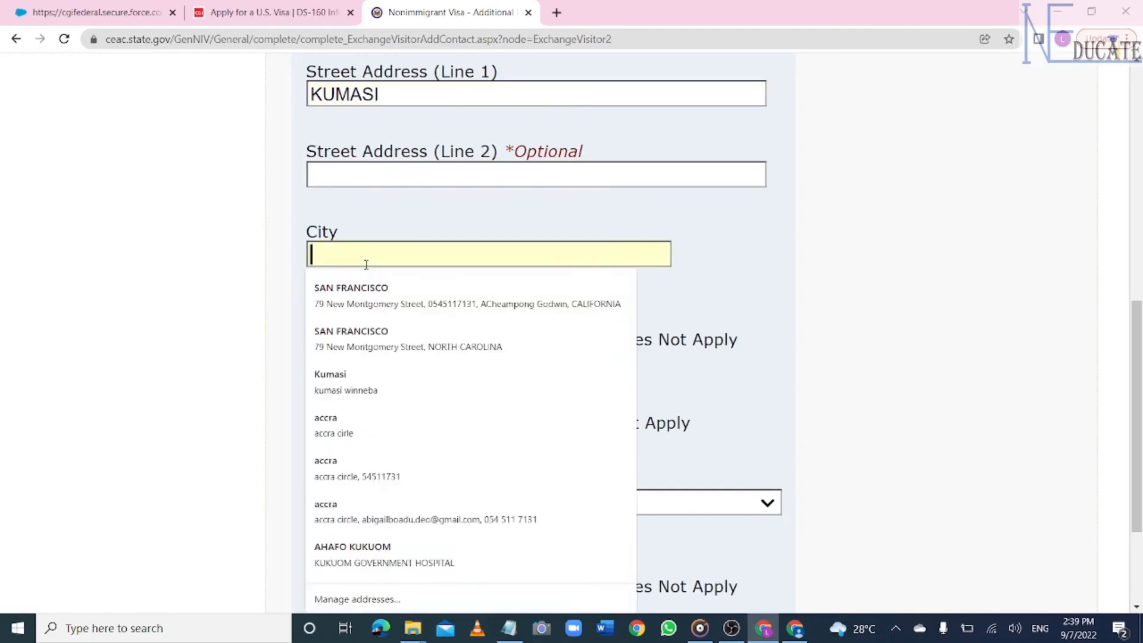
{"action": "type", "text": "KMUASI"}
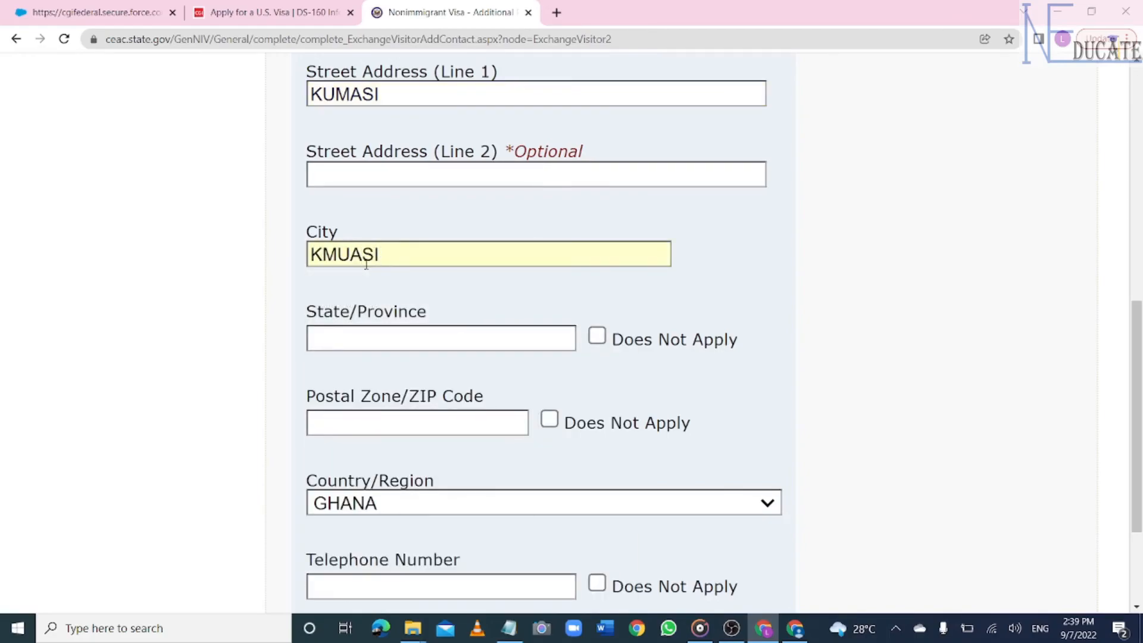
- Mark the second contact's state, postal code, telephone and email as Does Not Apply
{"action": "scroll", "coordinate": [366, 264], "scroll_direction": "down", "scroll_amount": 2}
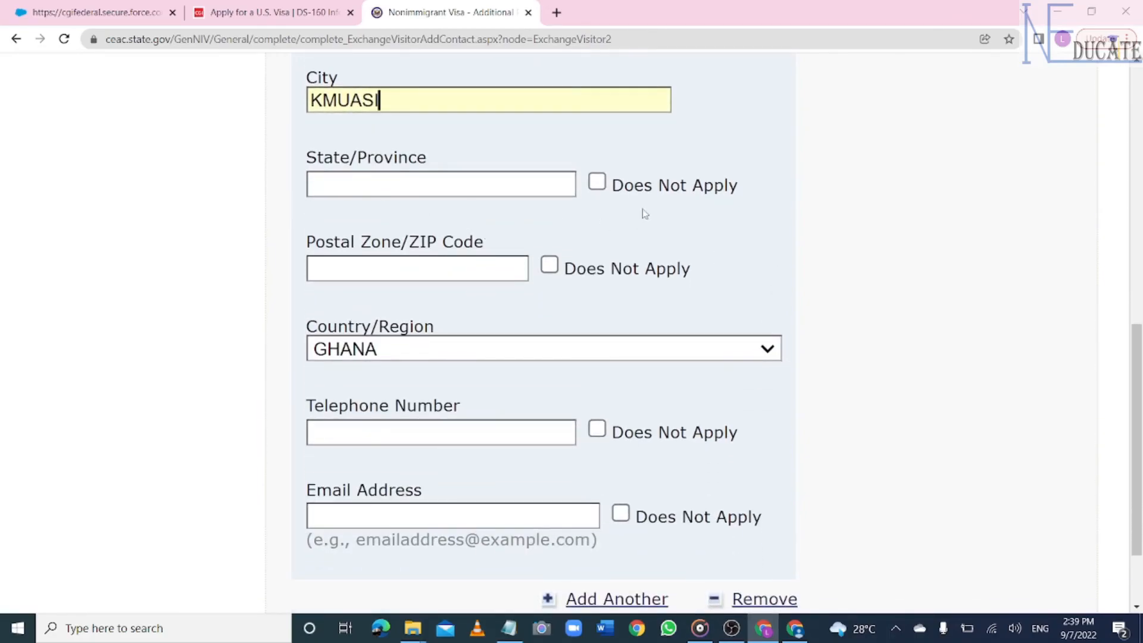
{"action": "left_click", "coordinate": [596, 182]}
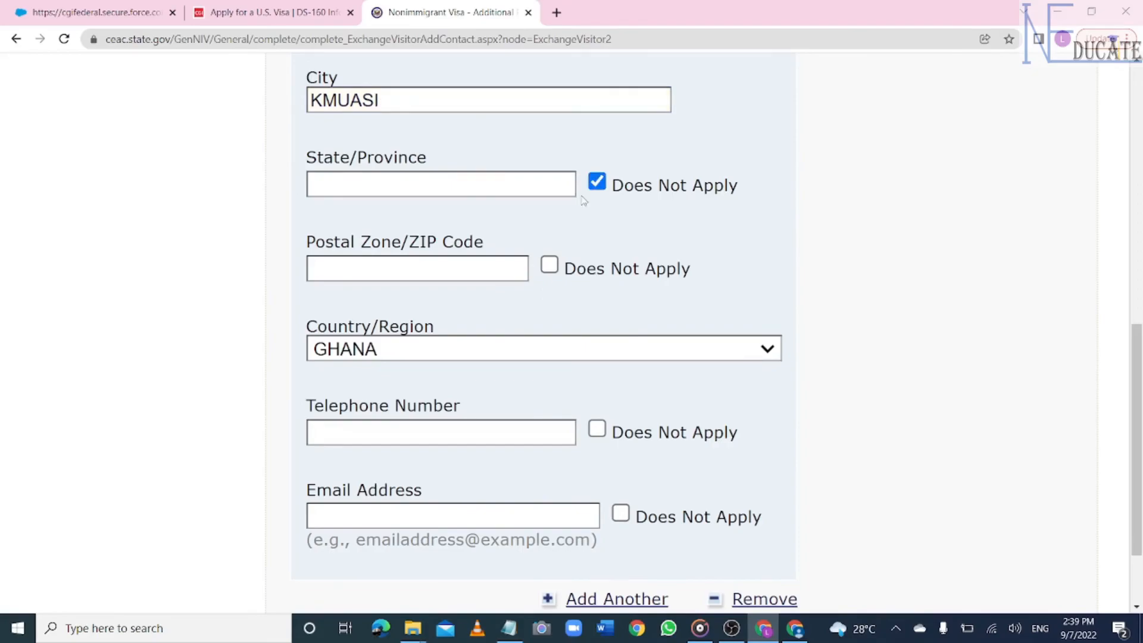
{"action": "left_click", "coordinate": [550, 266]}
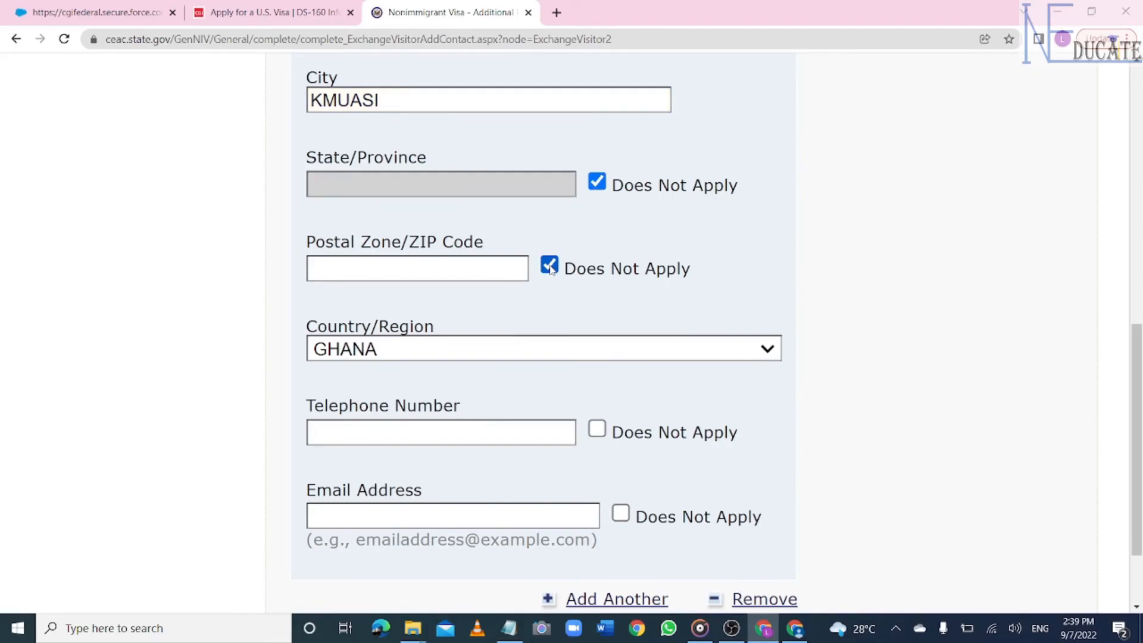
{"action": "left_click", "coordinate": [597, 430]}
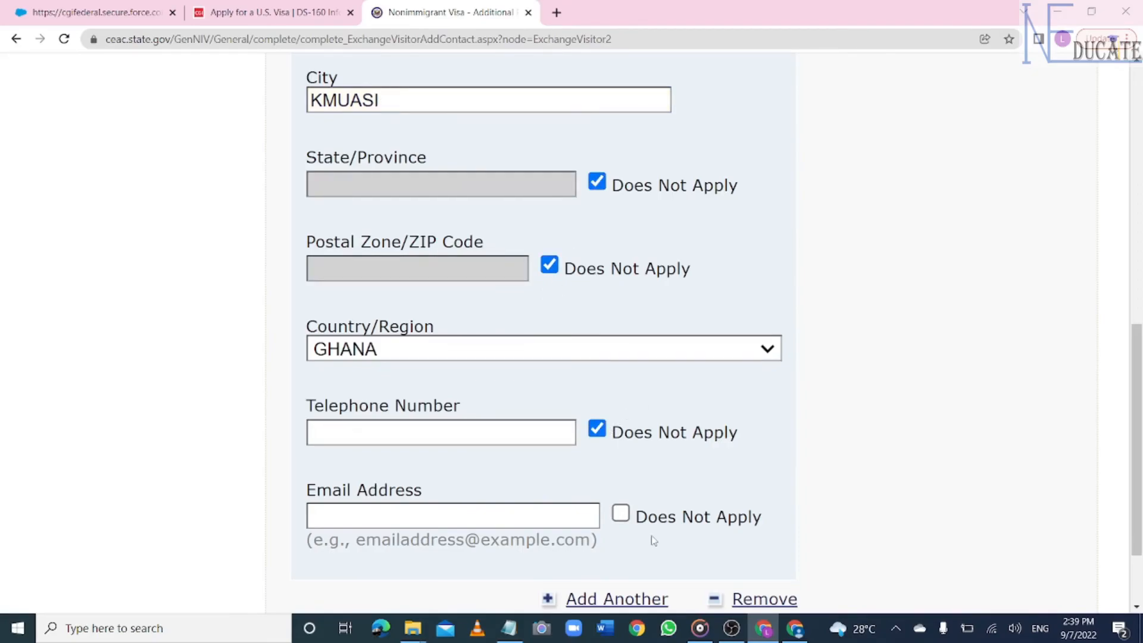
{"action": "left_click", "coordinate": [621, 514]}
{"action": "scroll", "coordinate": [621, 517], "scroll_direction": "down", "scroll_amount": 3}
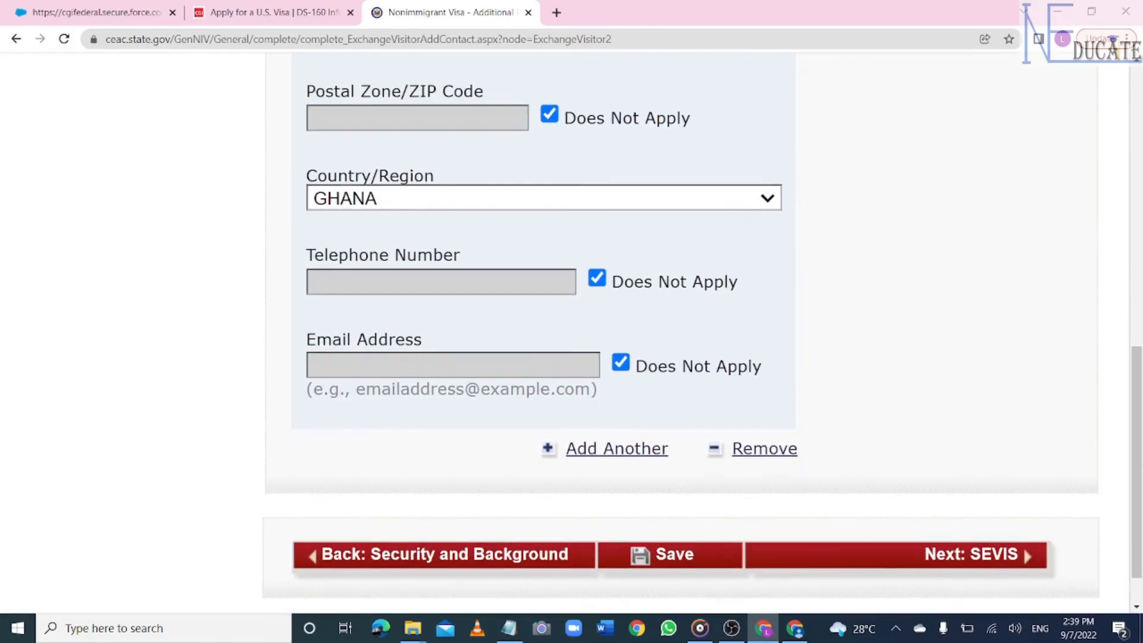
{"action": "scroll", "coordinate": [572, 333], "scroll_direction": "down", "scroll_amount": 2}
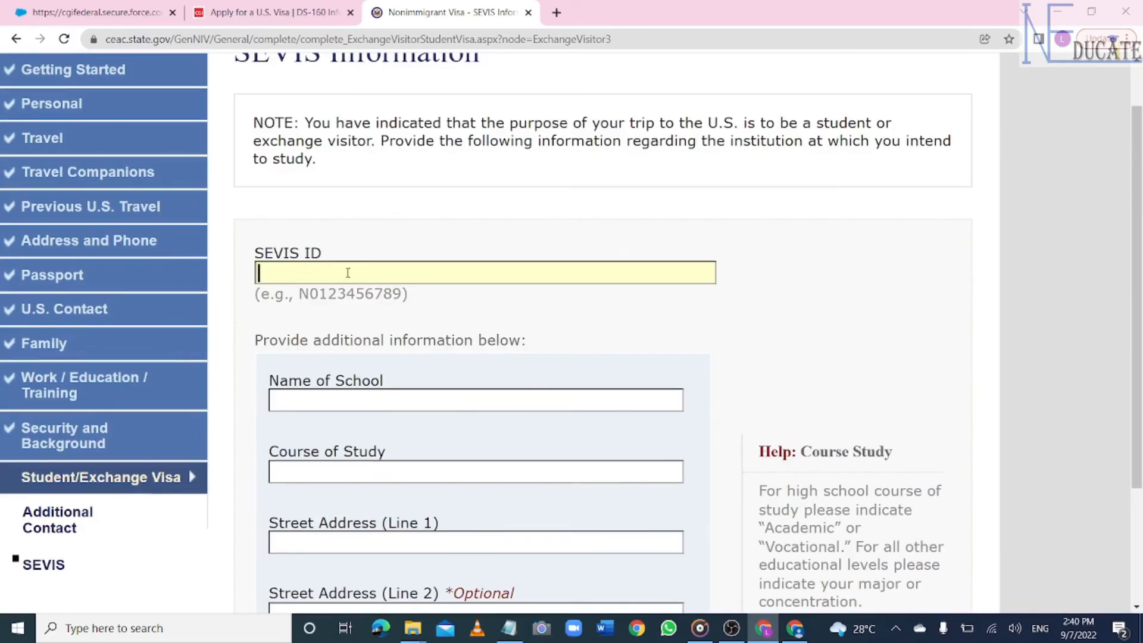
- Enter the SEVIS ID and the school name UNIVERSTY OF ARTS
{"action": "type", "text": "N0123456"}
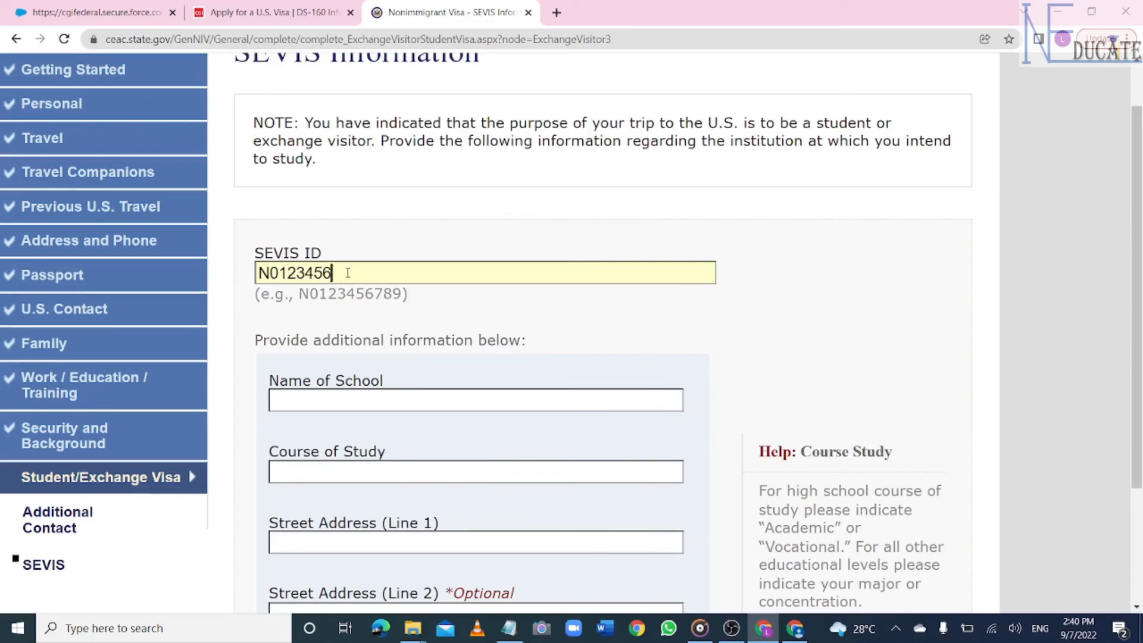
{"action": "type", "text": "789"}
{"action": "left_click", "coordinate": [376, 399]}
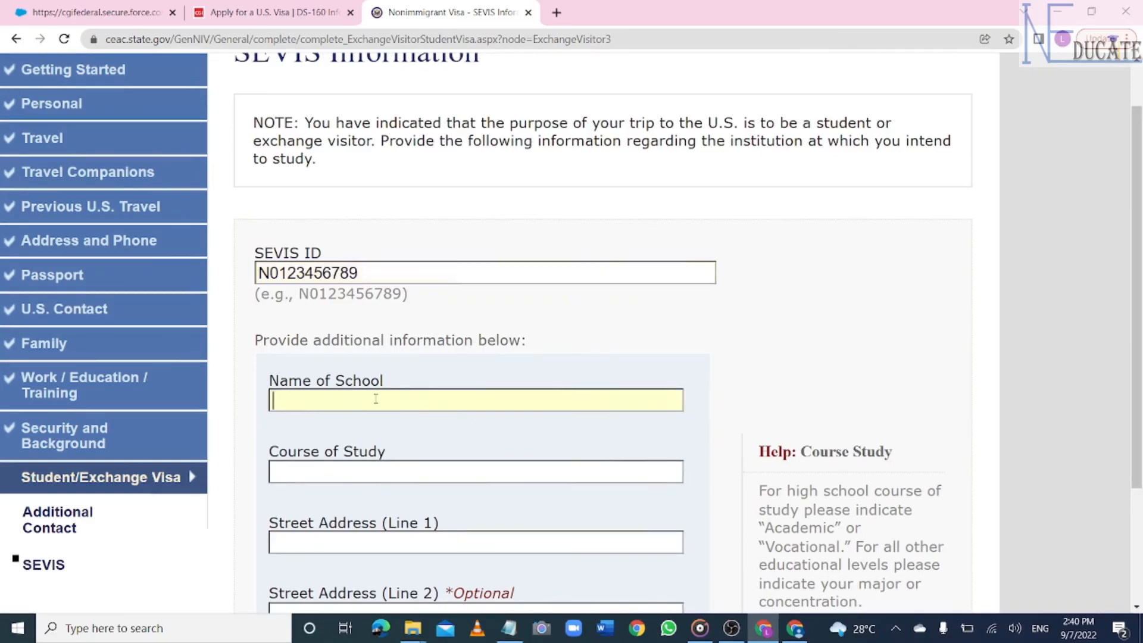
{"action": "left_click", "coordinate": [577, 356]}
{"action": "type", "text": "UNIVERSTY OF ARTS"}
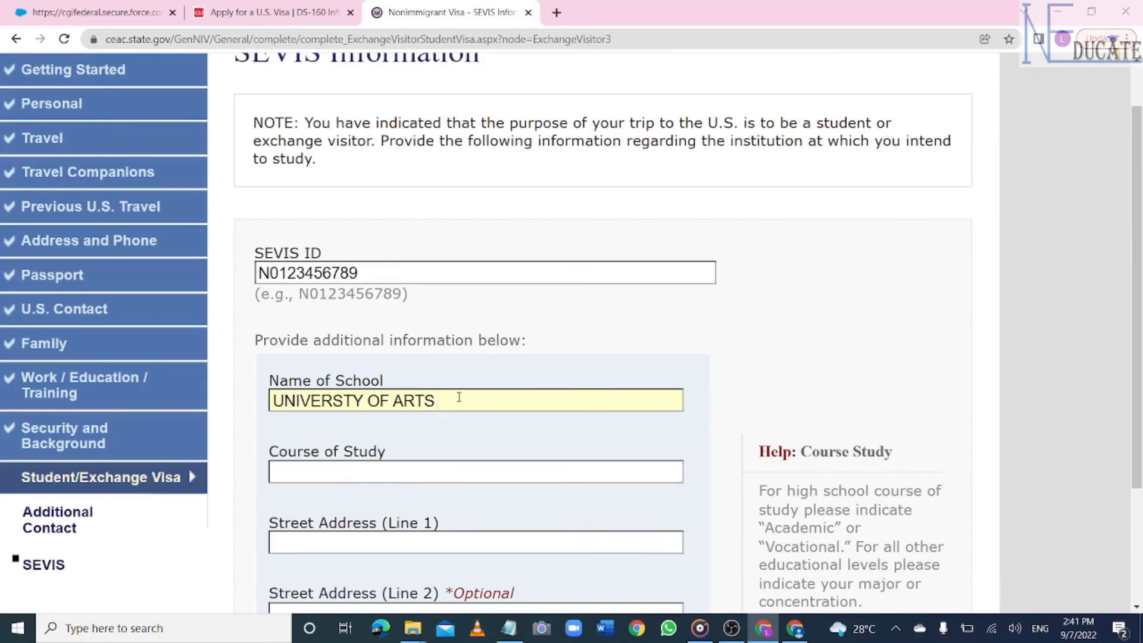
- Enter course MECHANISM, autofill the San Francisco, California 94105 school address, and continue to Photo
{"action": "scroll", "coordinate": [459, 397], "scroll_direction": "down", "scroll_amount": 3}
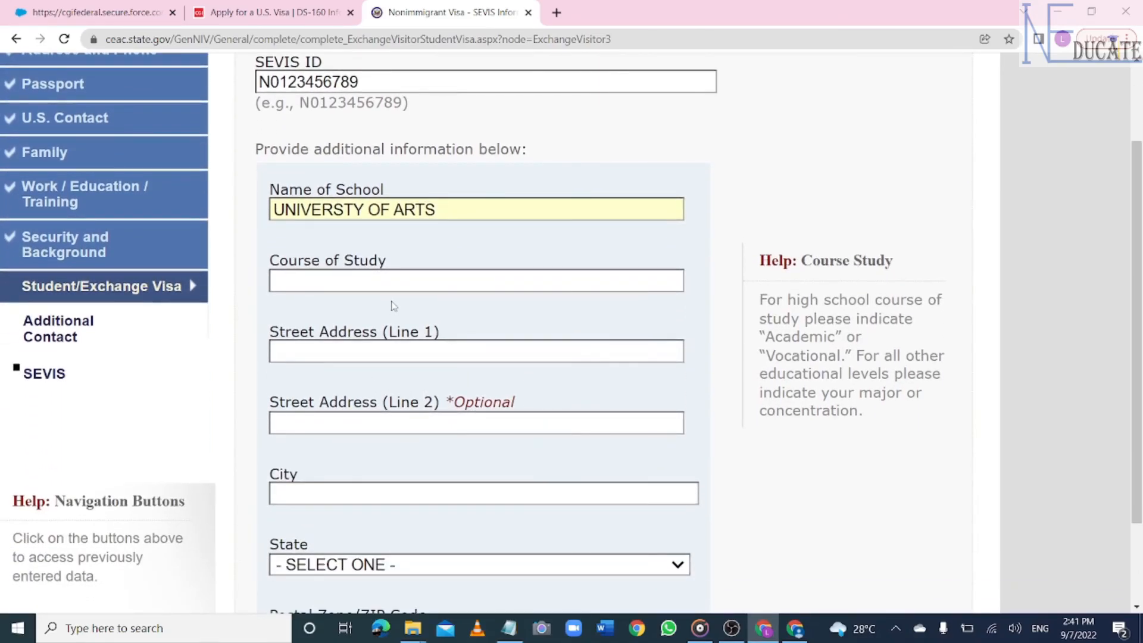
{"action": "left_click", "coordinate": [384, 284]}
{"action": "type", "text": "MECHANISM"}
{"action": "scroll", "coordinate": [349, 285], "scroll_direction": "down", "scroll_amount": 2}
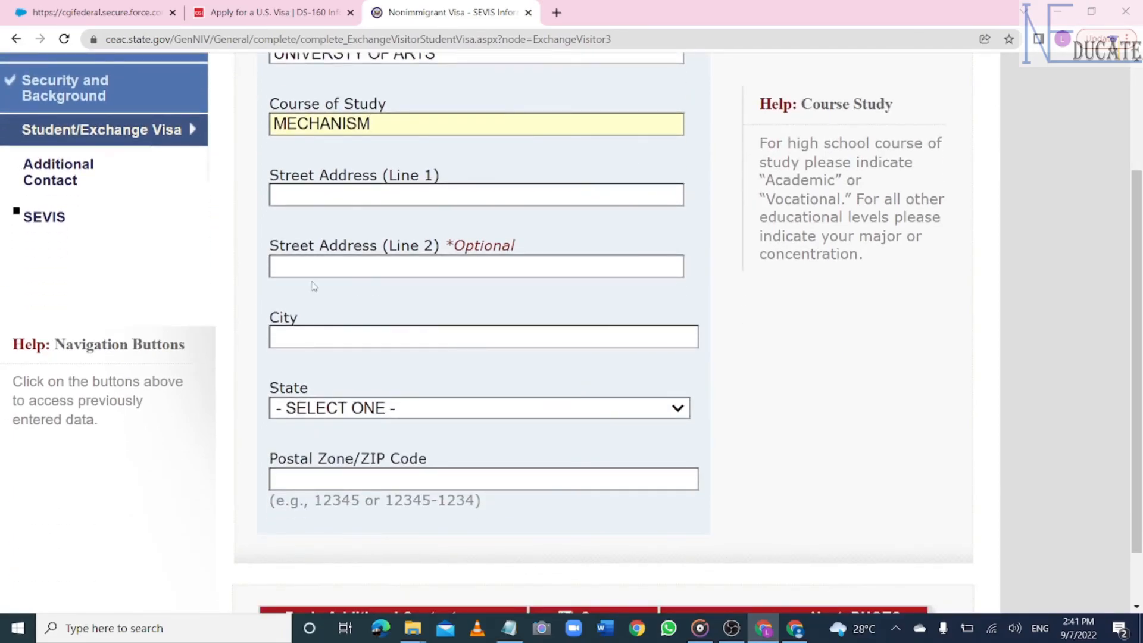
{"action": "left_click", "coordinate": [364, 195]}
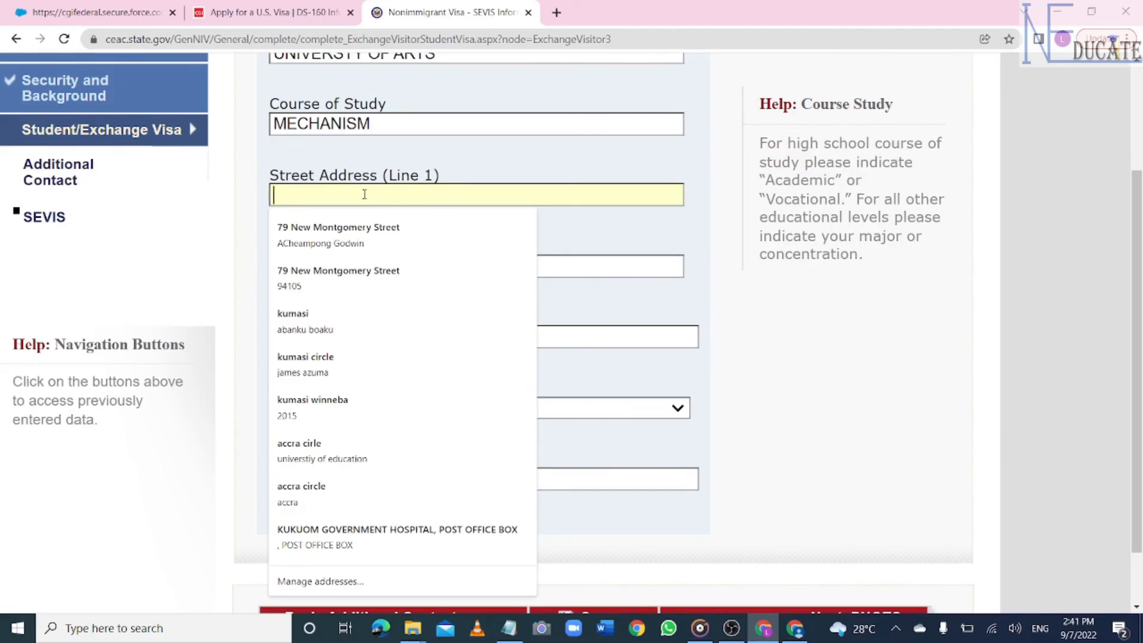
{"action": "left_click", "coordinate": [338, 235]}
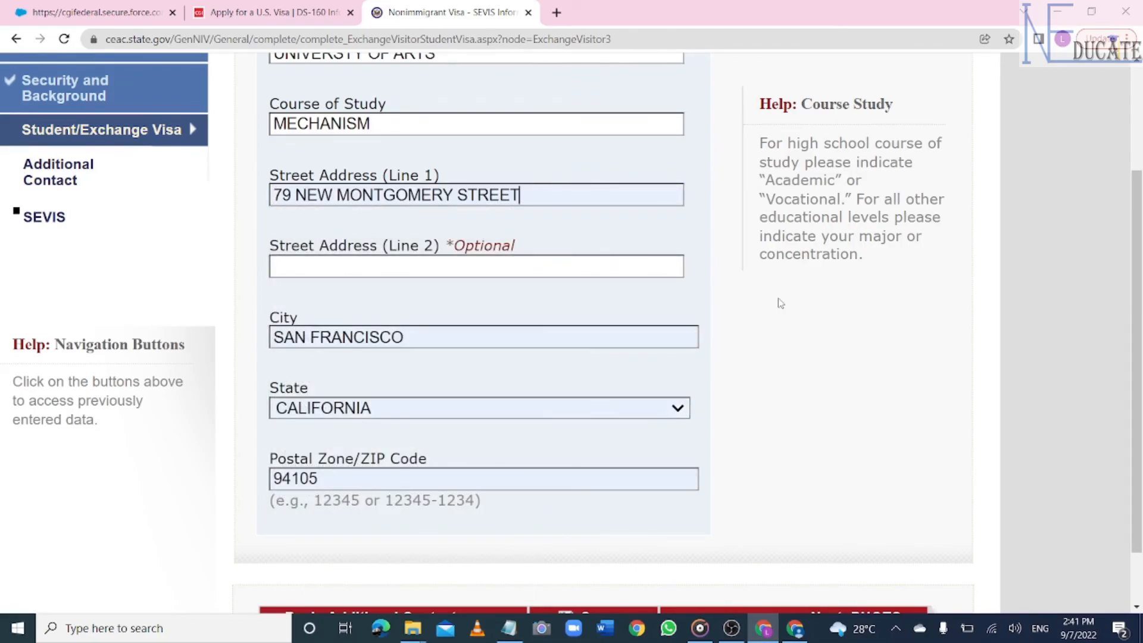
{"action": "scroll", "coordinate": [780, 303], "scroll_direction": "down", "scroll_amount": 4}
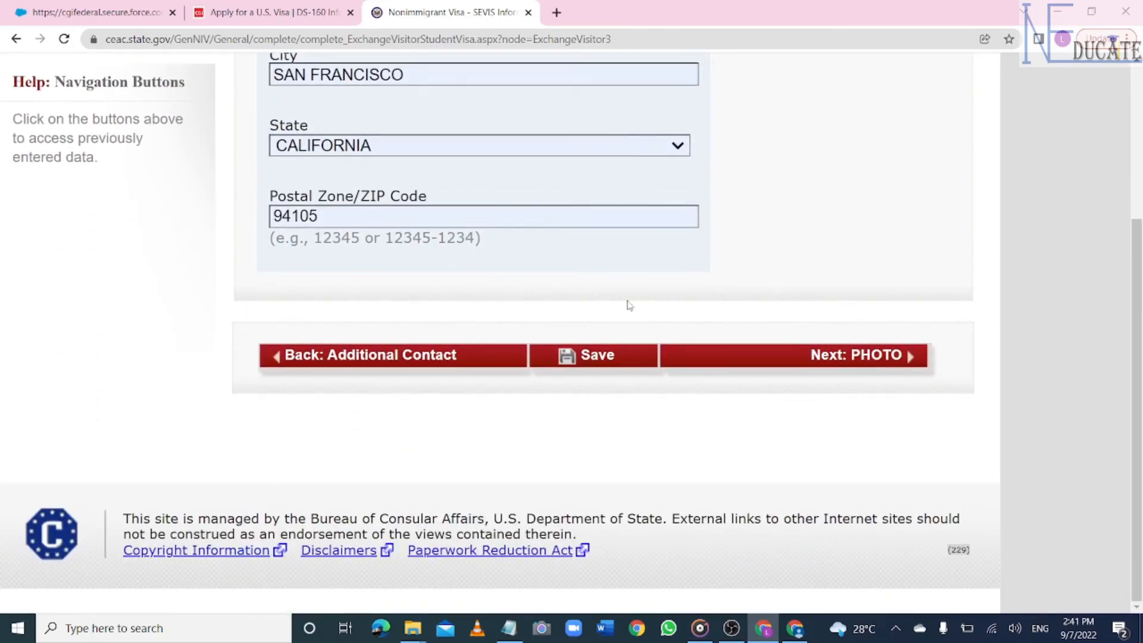
{"action": "left_click", "coordinate": [600, 355]}
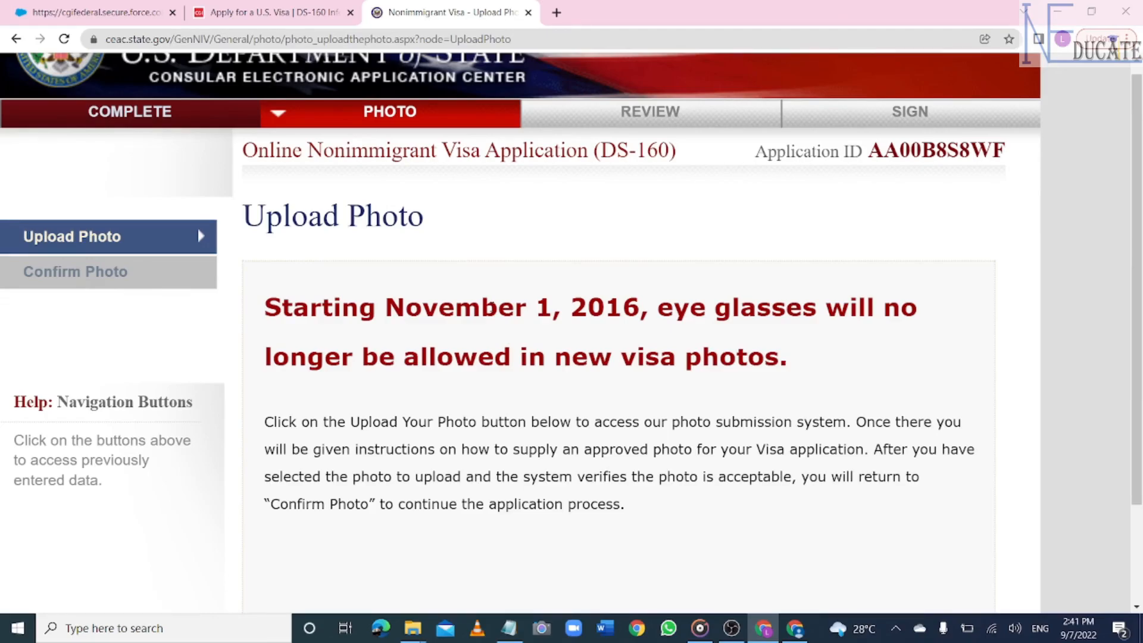
- Open the photo submission system and cancel the file chooser, leaving no photo selected
{"action": "scroll", "coordinate": [292, 344], "scroll_direction": "down", "scroll_amount": 8}
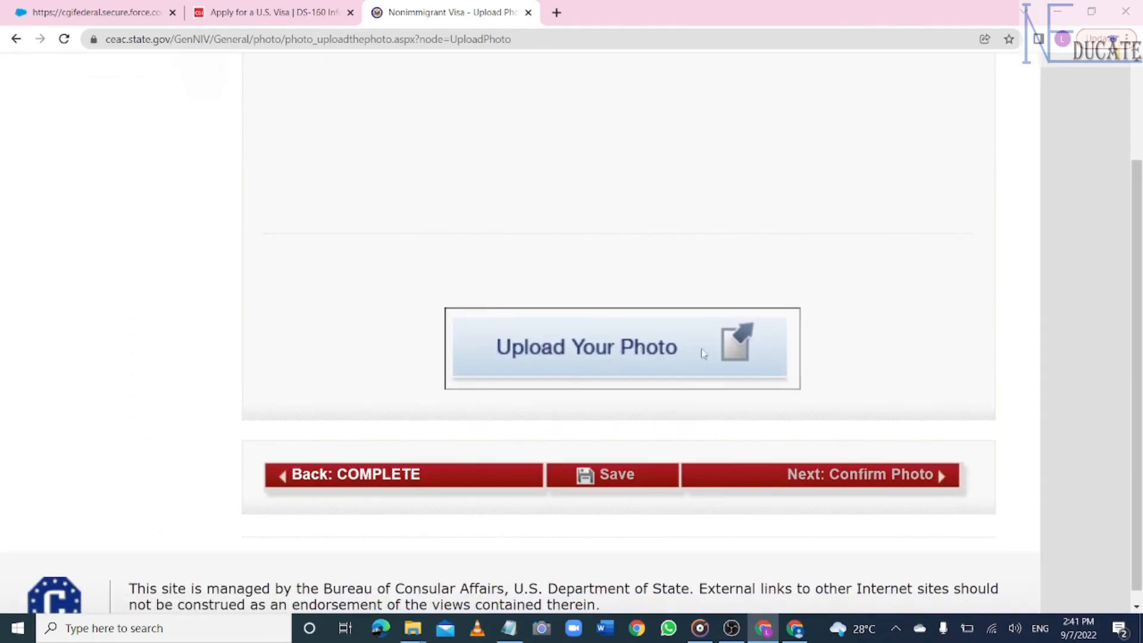
{"action": "left_click", "coordinate": [701, 353]}
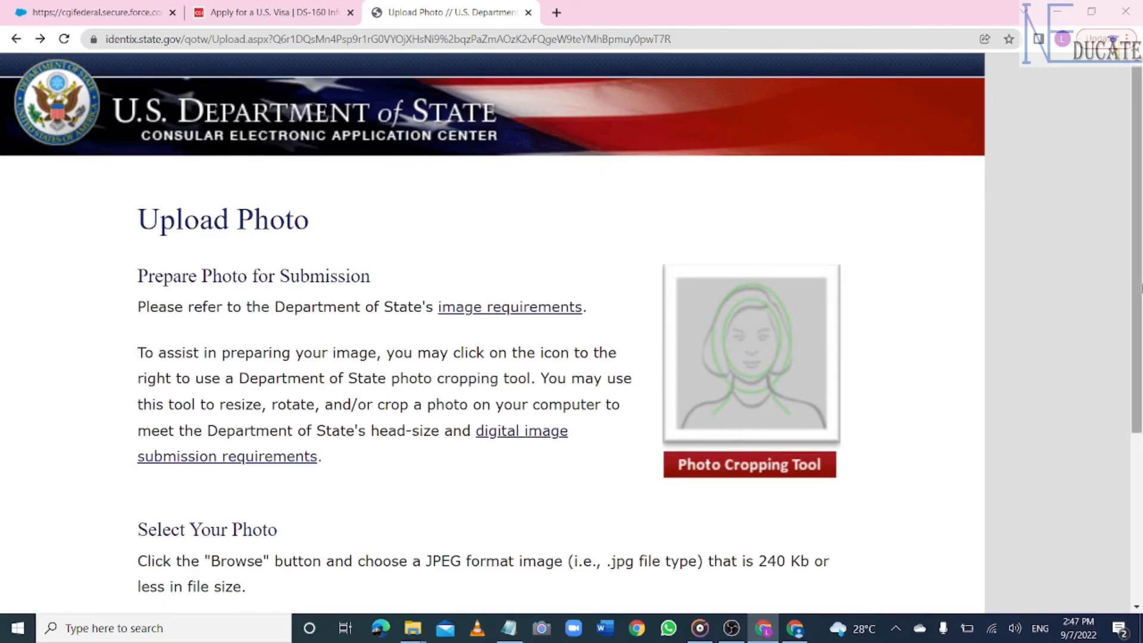
{"action": "scroll", "coordinate": [571, 330], "scroll_direction": "down", "scroll_amount": 9}
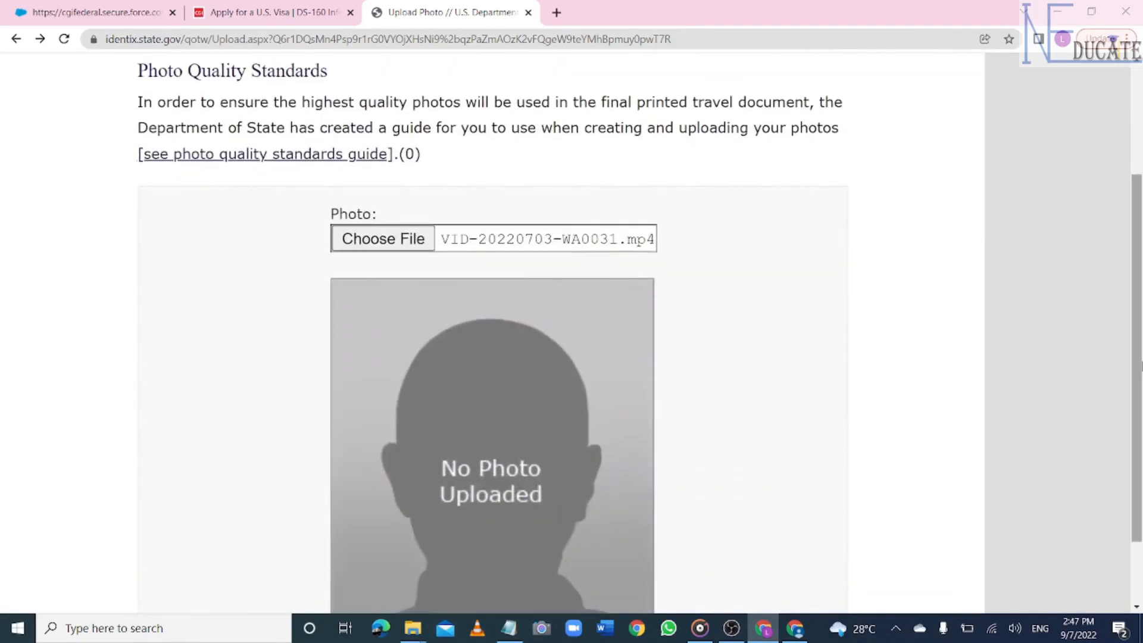
{"action": "left_click", "coordinate": [394, 241]}
{"action": "key", "text": "Escape"}
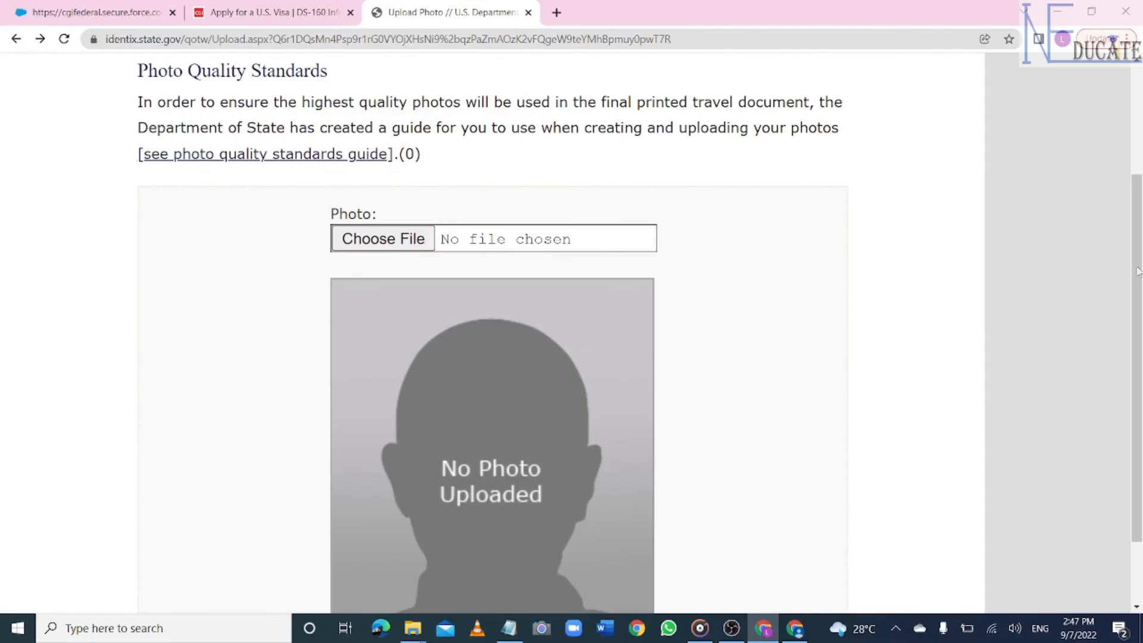
{"action": "scroll", "coordinate": [1131, 271], "scroll_direction": "down", "scroll_amount": 5}
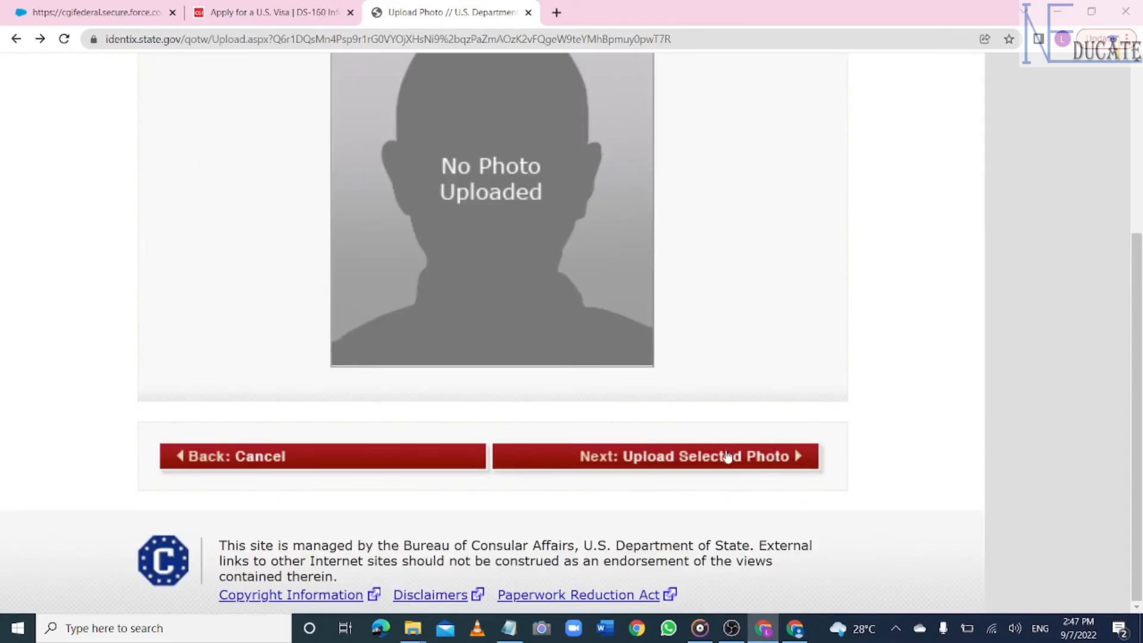